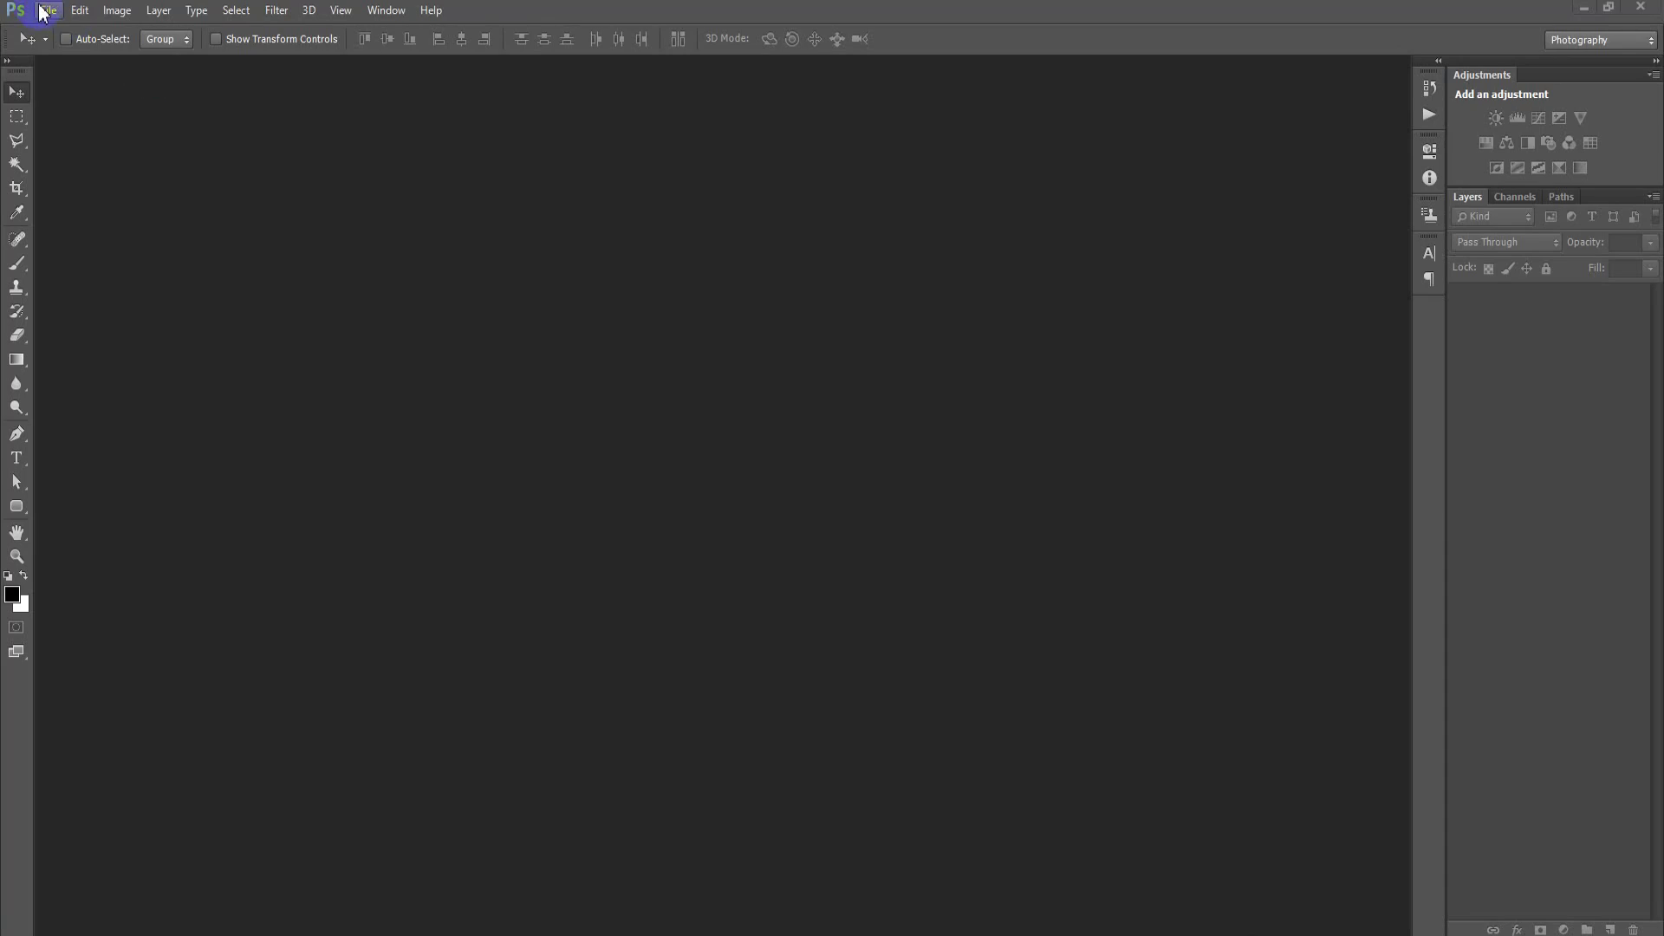
- Create a new 1200×1200 px, 300 ppi document
click(54, 30)
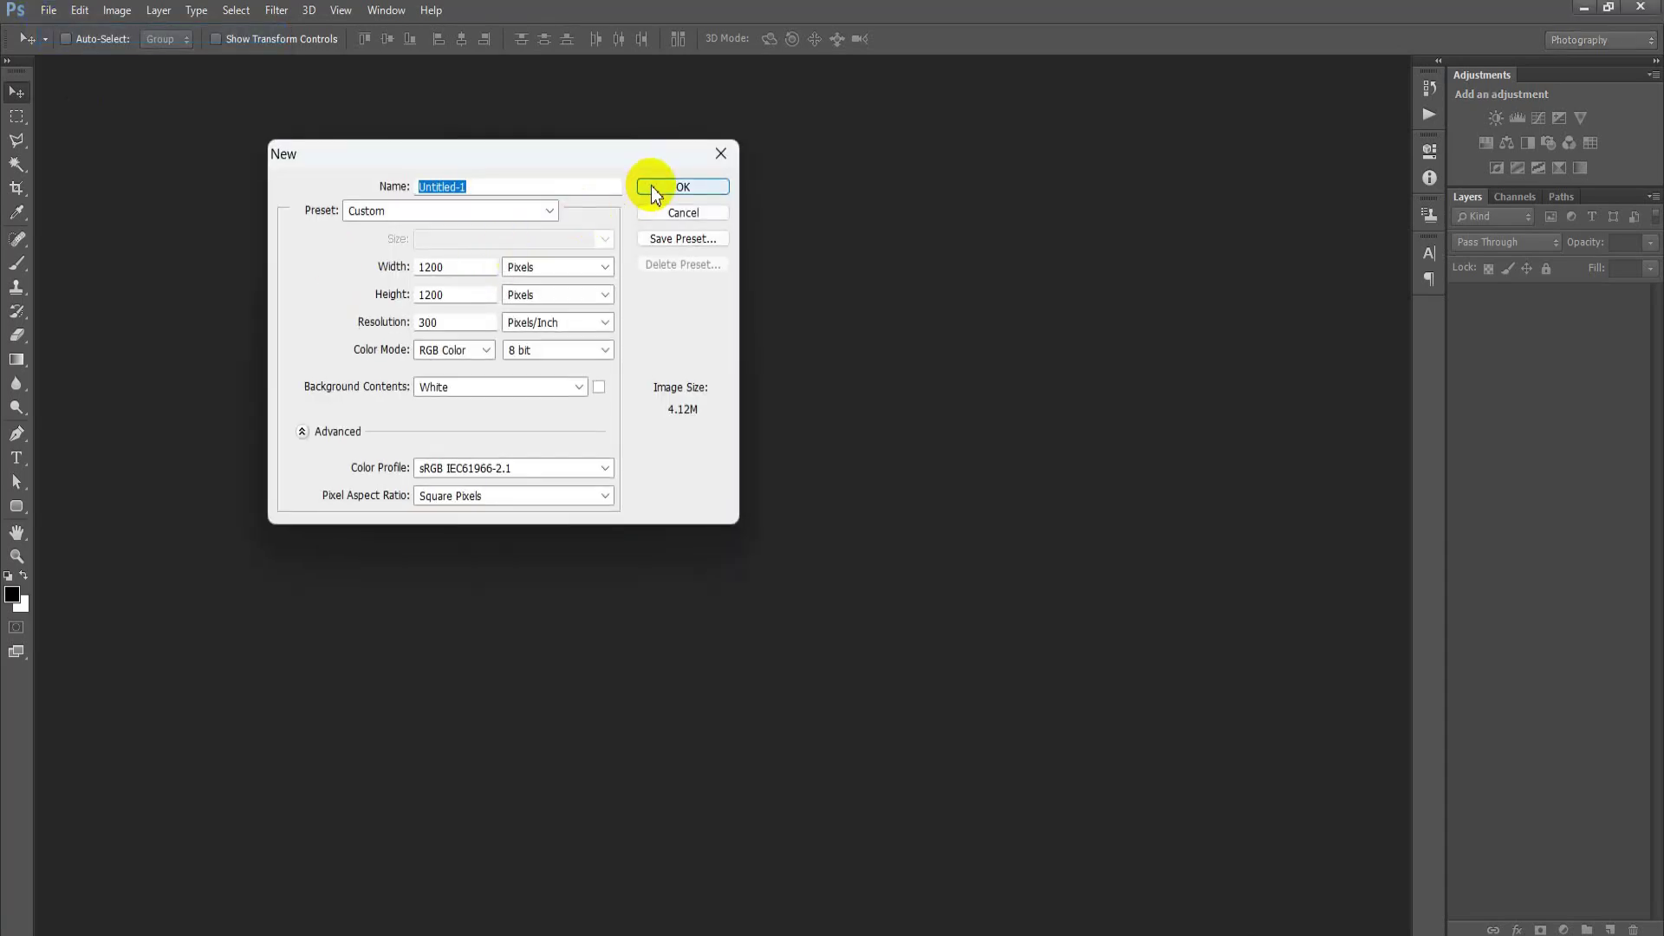
click(651, 189)
mouse_move(419, 71)
mouse_down()
mouse_move(670, 76)
mouse_move(728, 100)
mouse_up()
- Add an FF5500 orange Solid Color fill layer with an empty layer above it
click(1567, 928)
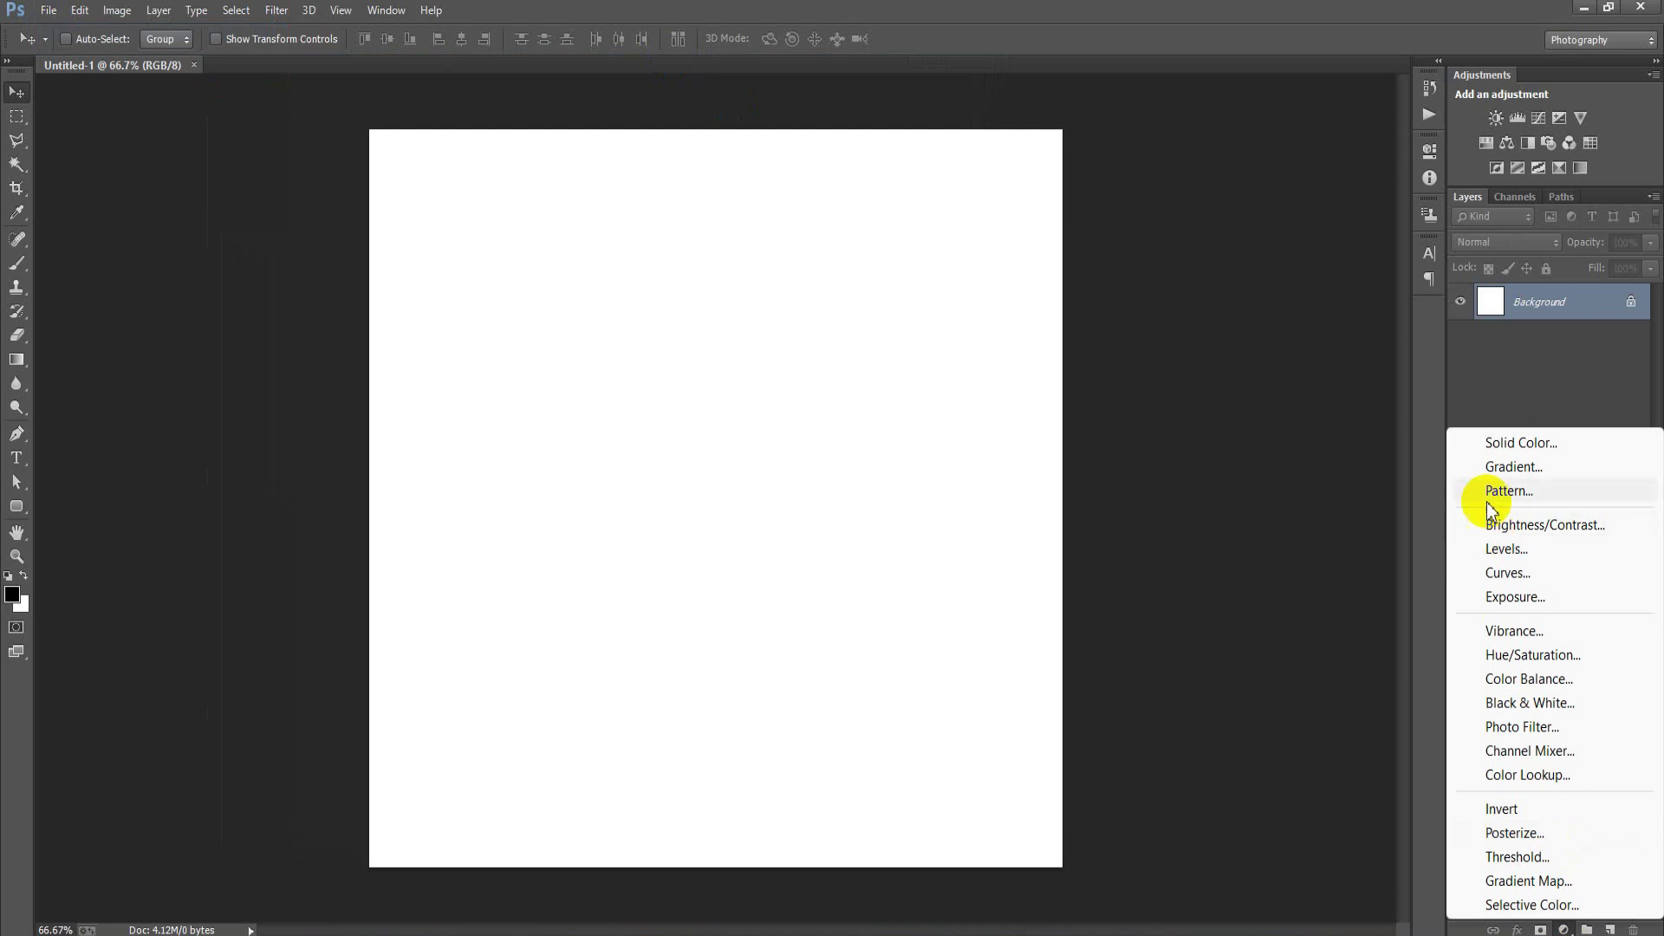
click(1397, 442)
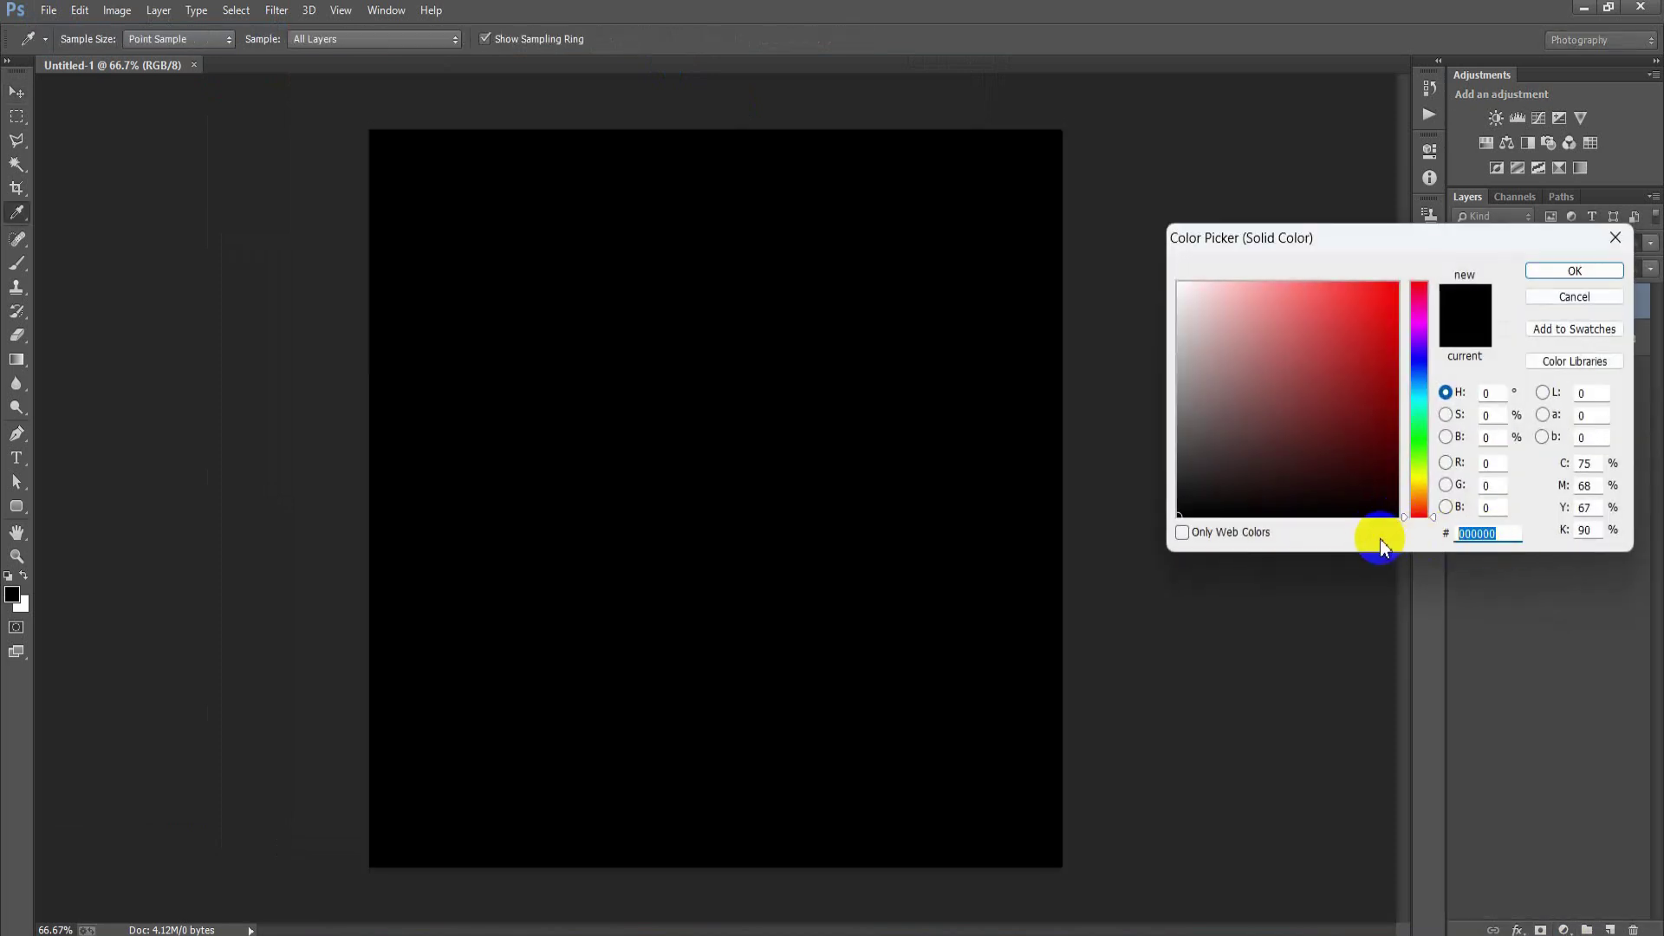
text(FF5500)
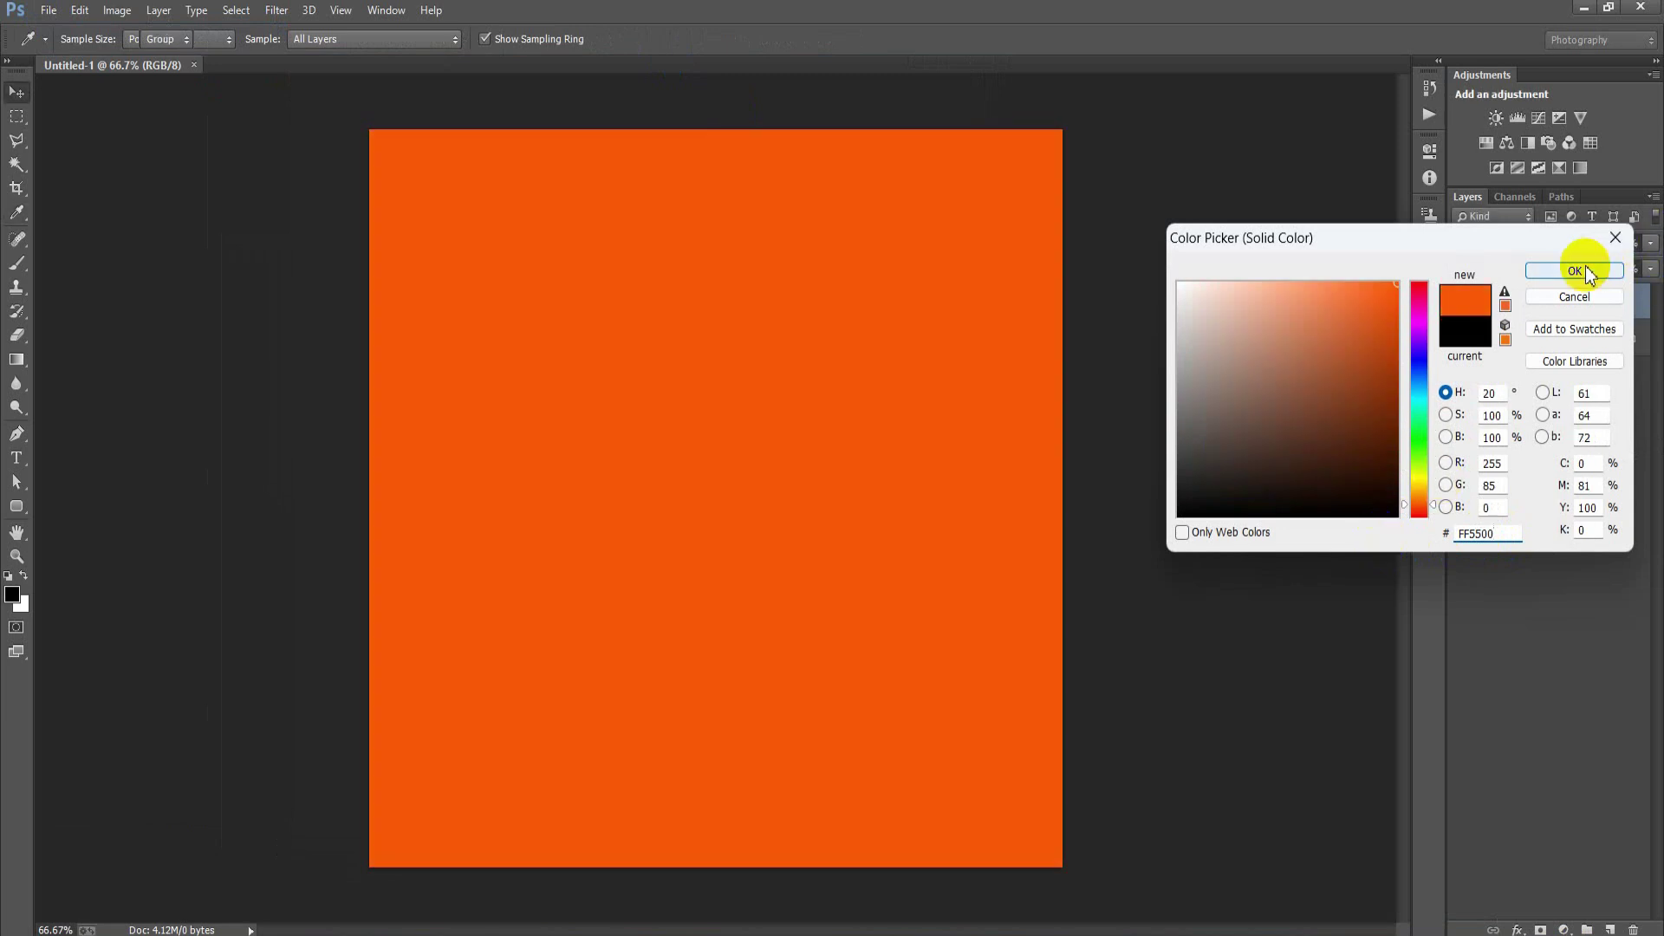
click(1575, 270)
click(1608, 927)
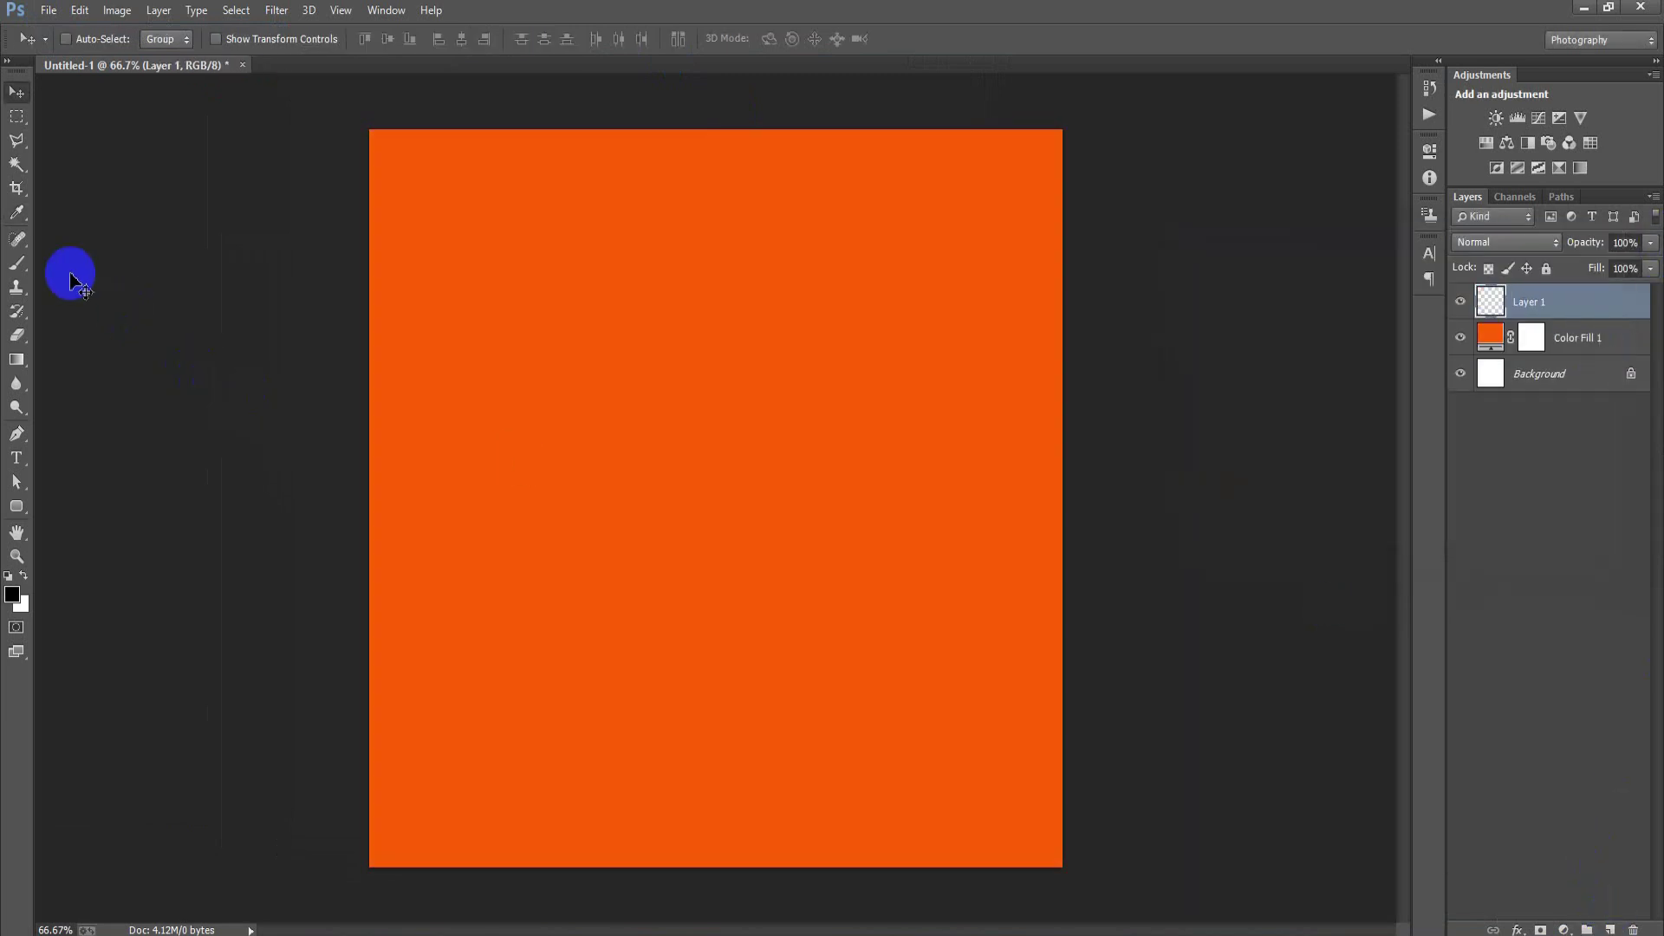
click(17, 262)
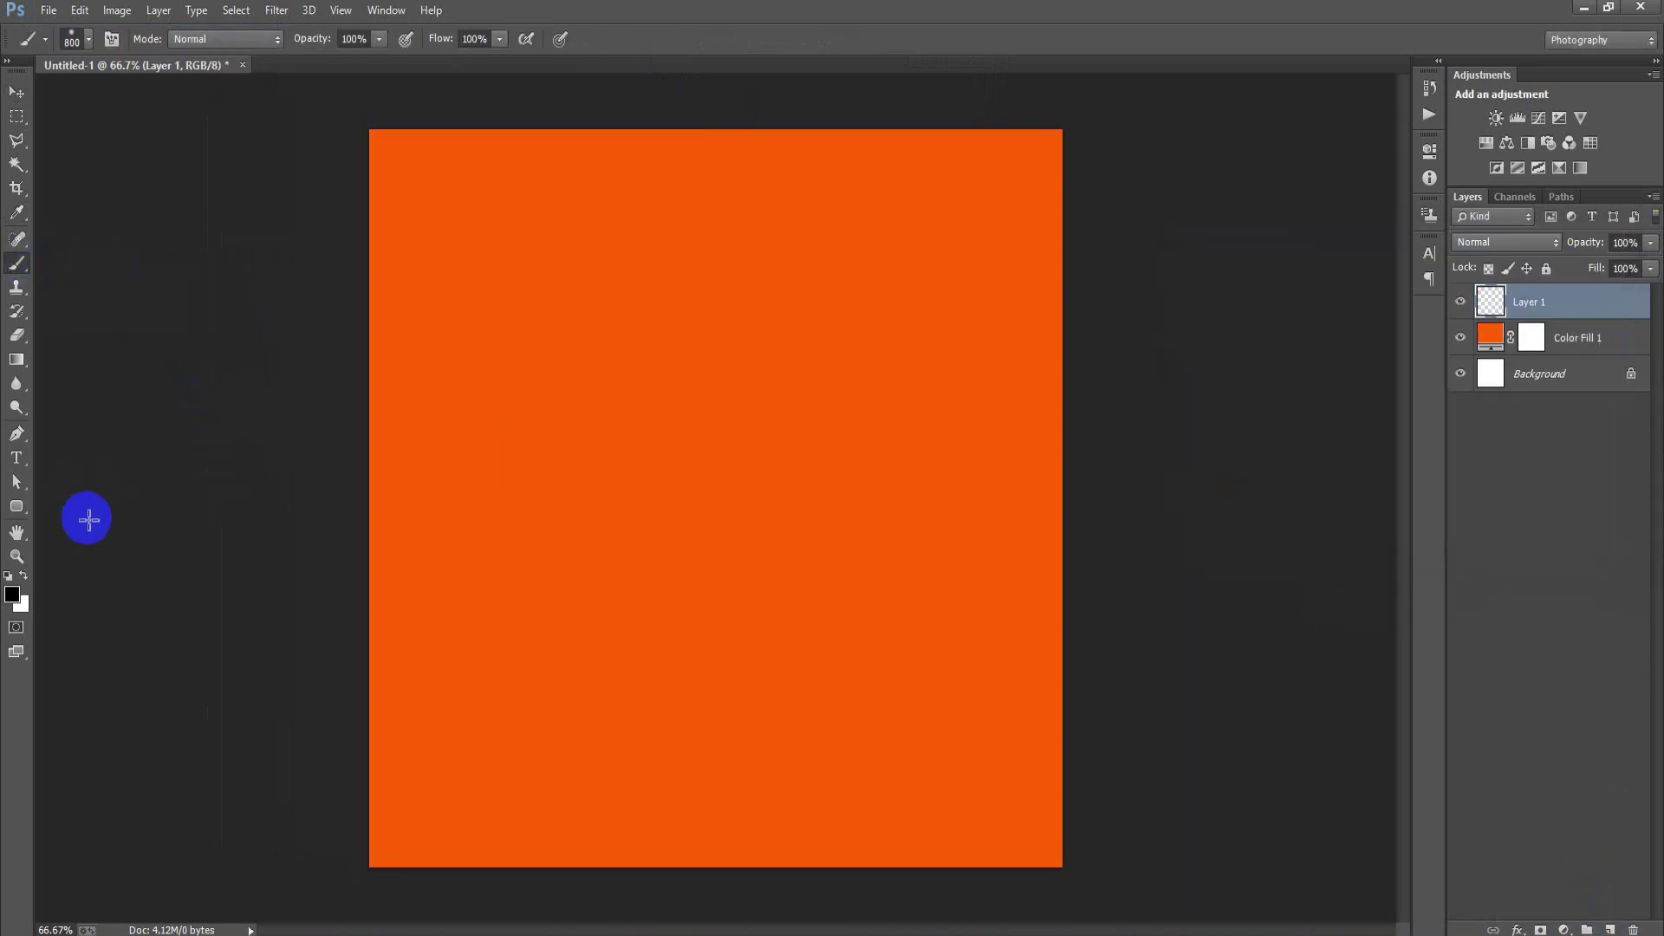
- Paint a soft light-orange FFB264 glow at the canvas centre with an 800 px brush
right_click(737, 371)
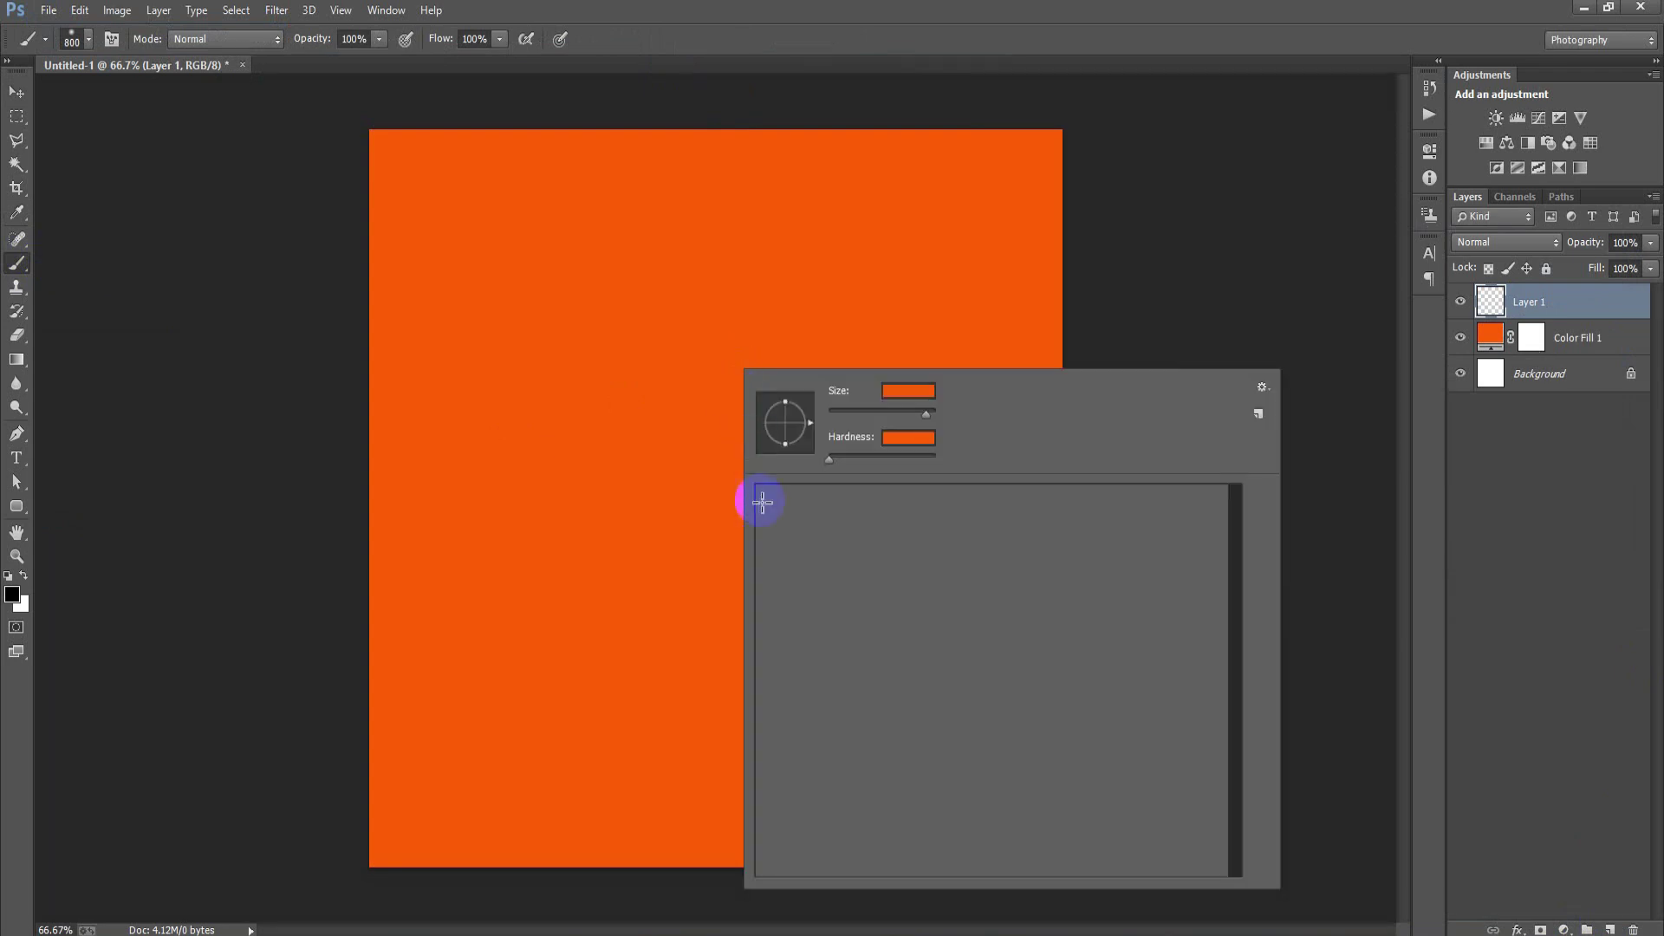
click(791, 44)
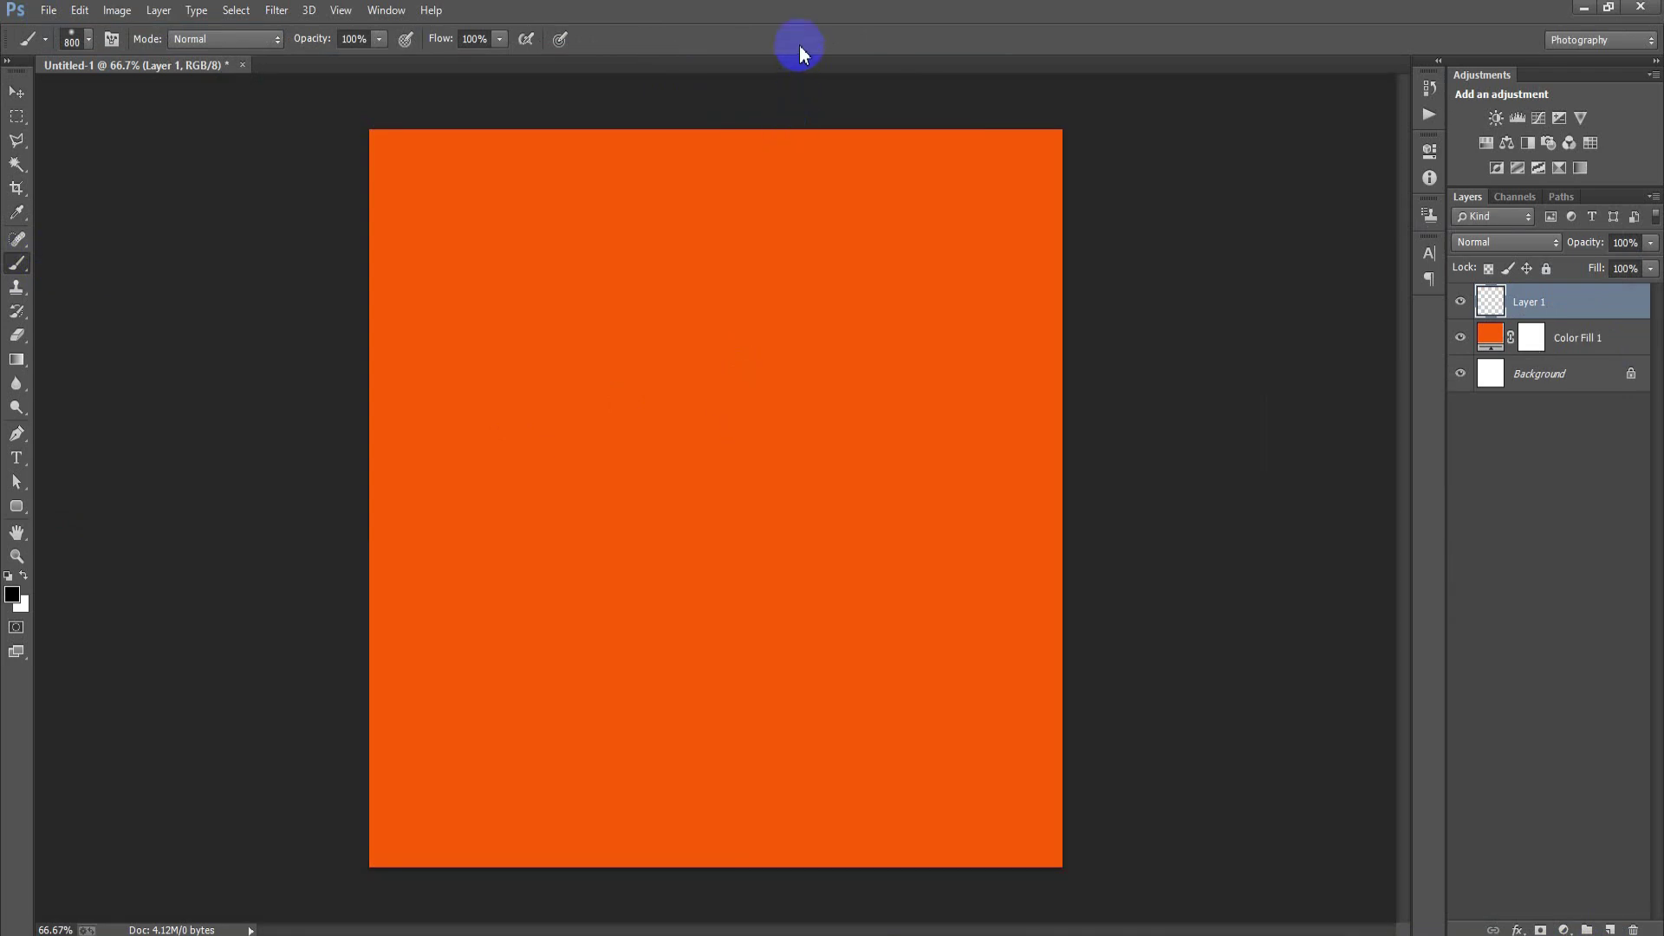
click(13, 594)
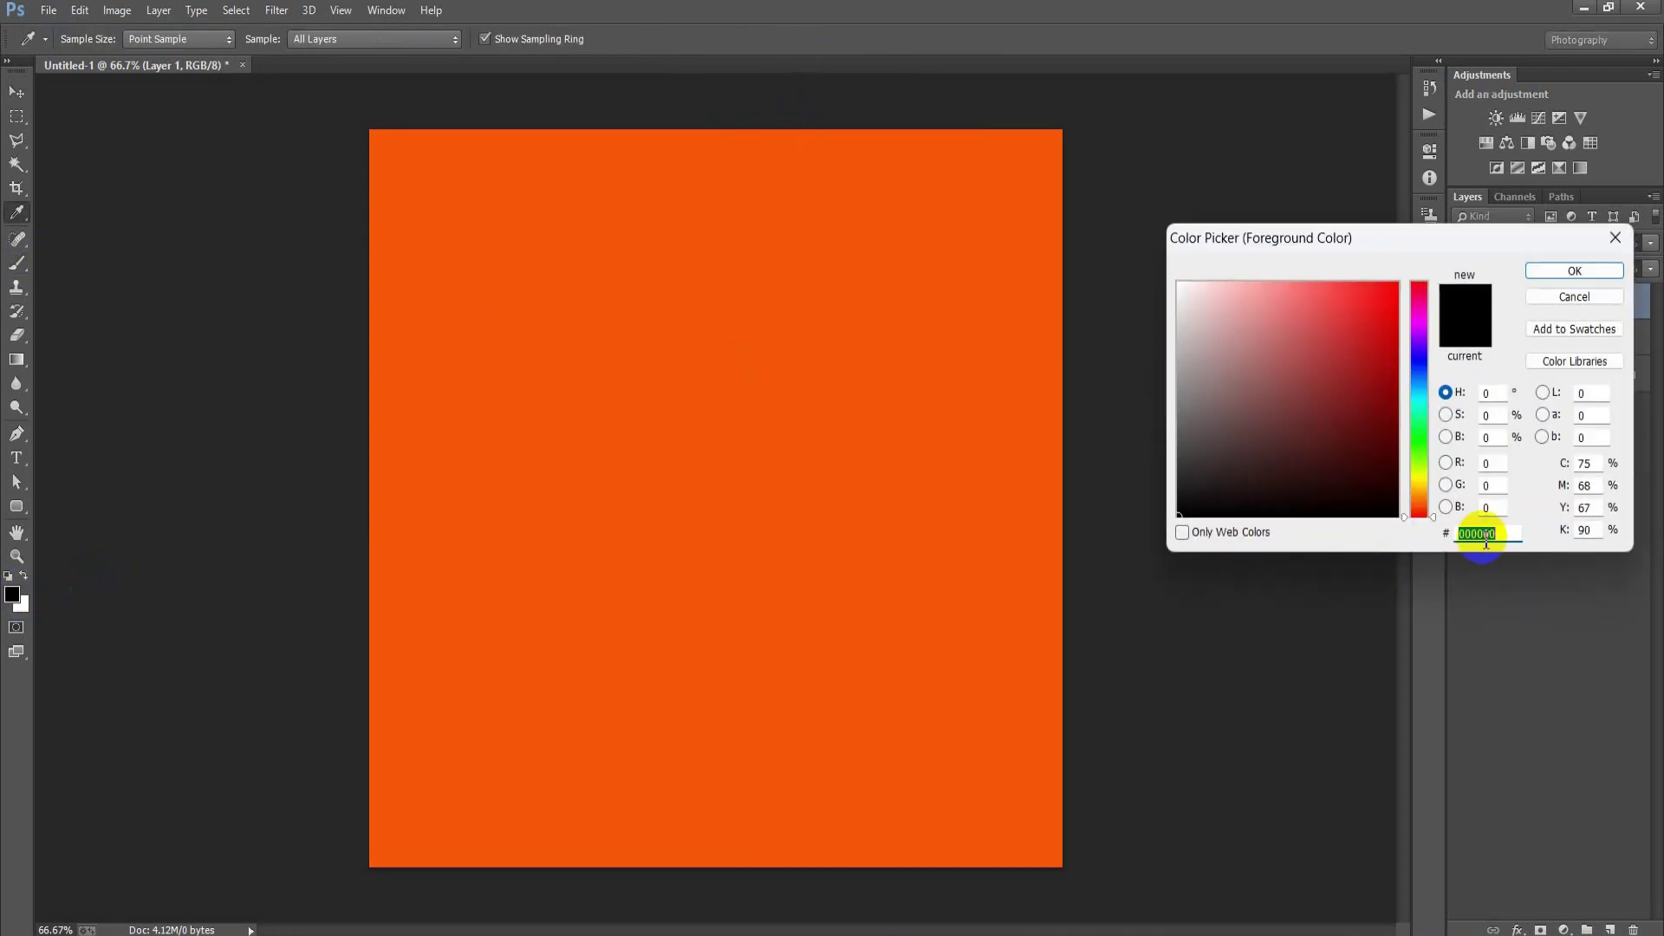
drag(1507, 535, 1407, 539)
text(FFB264)
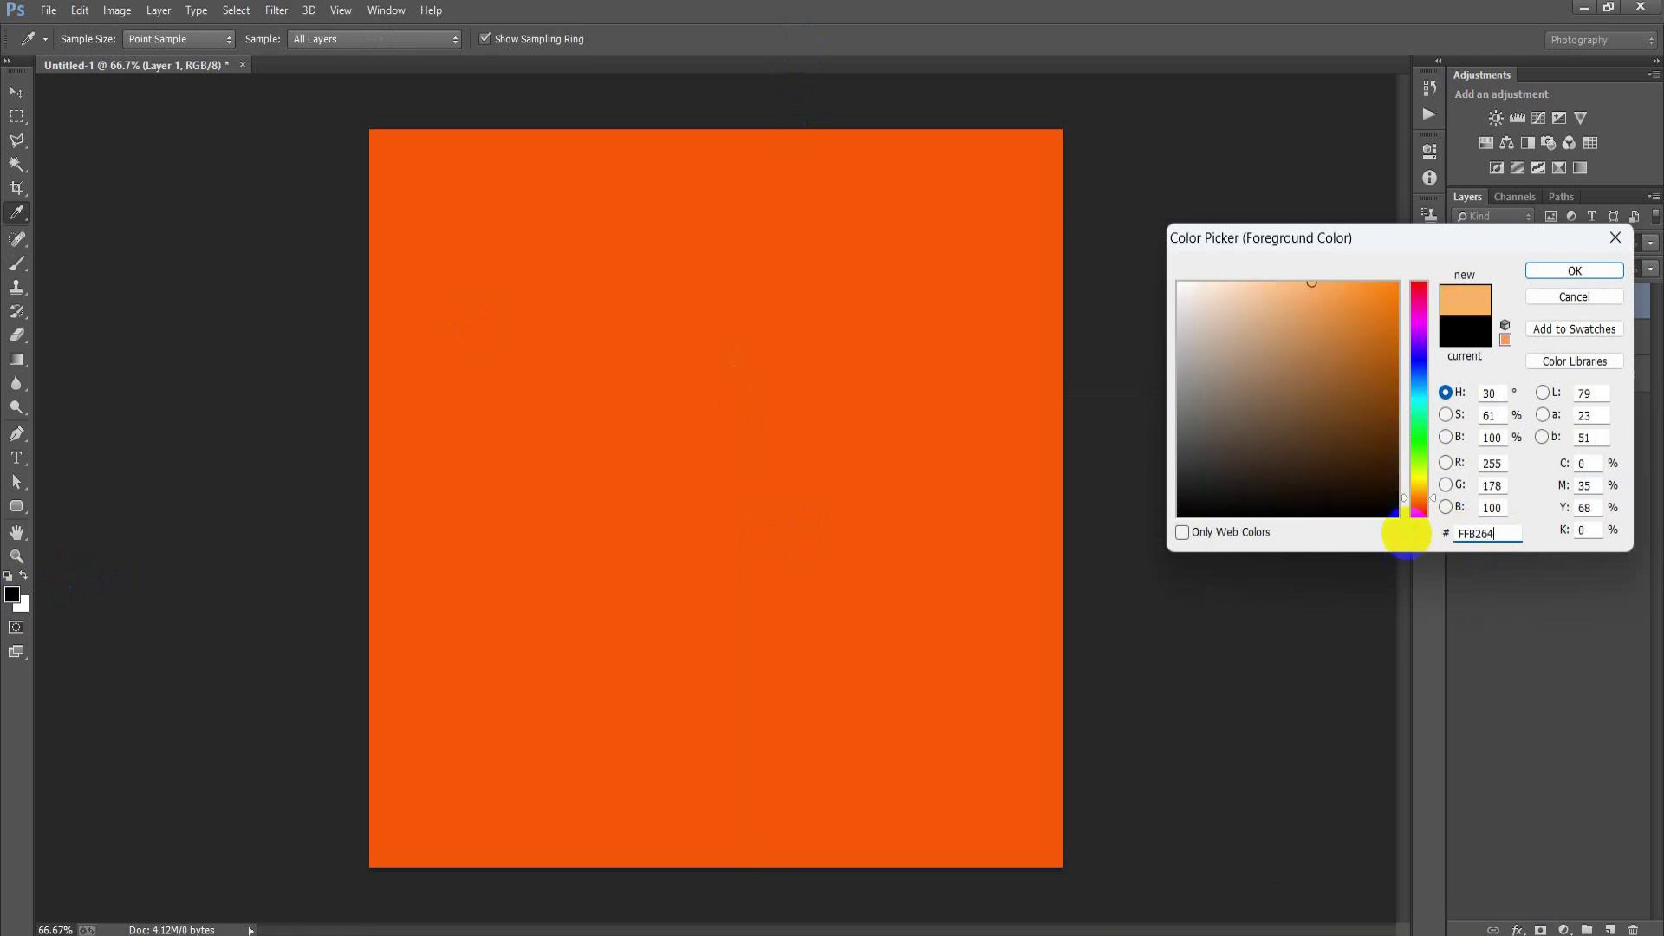
click(1579, 274)
key(b)
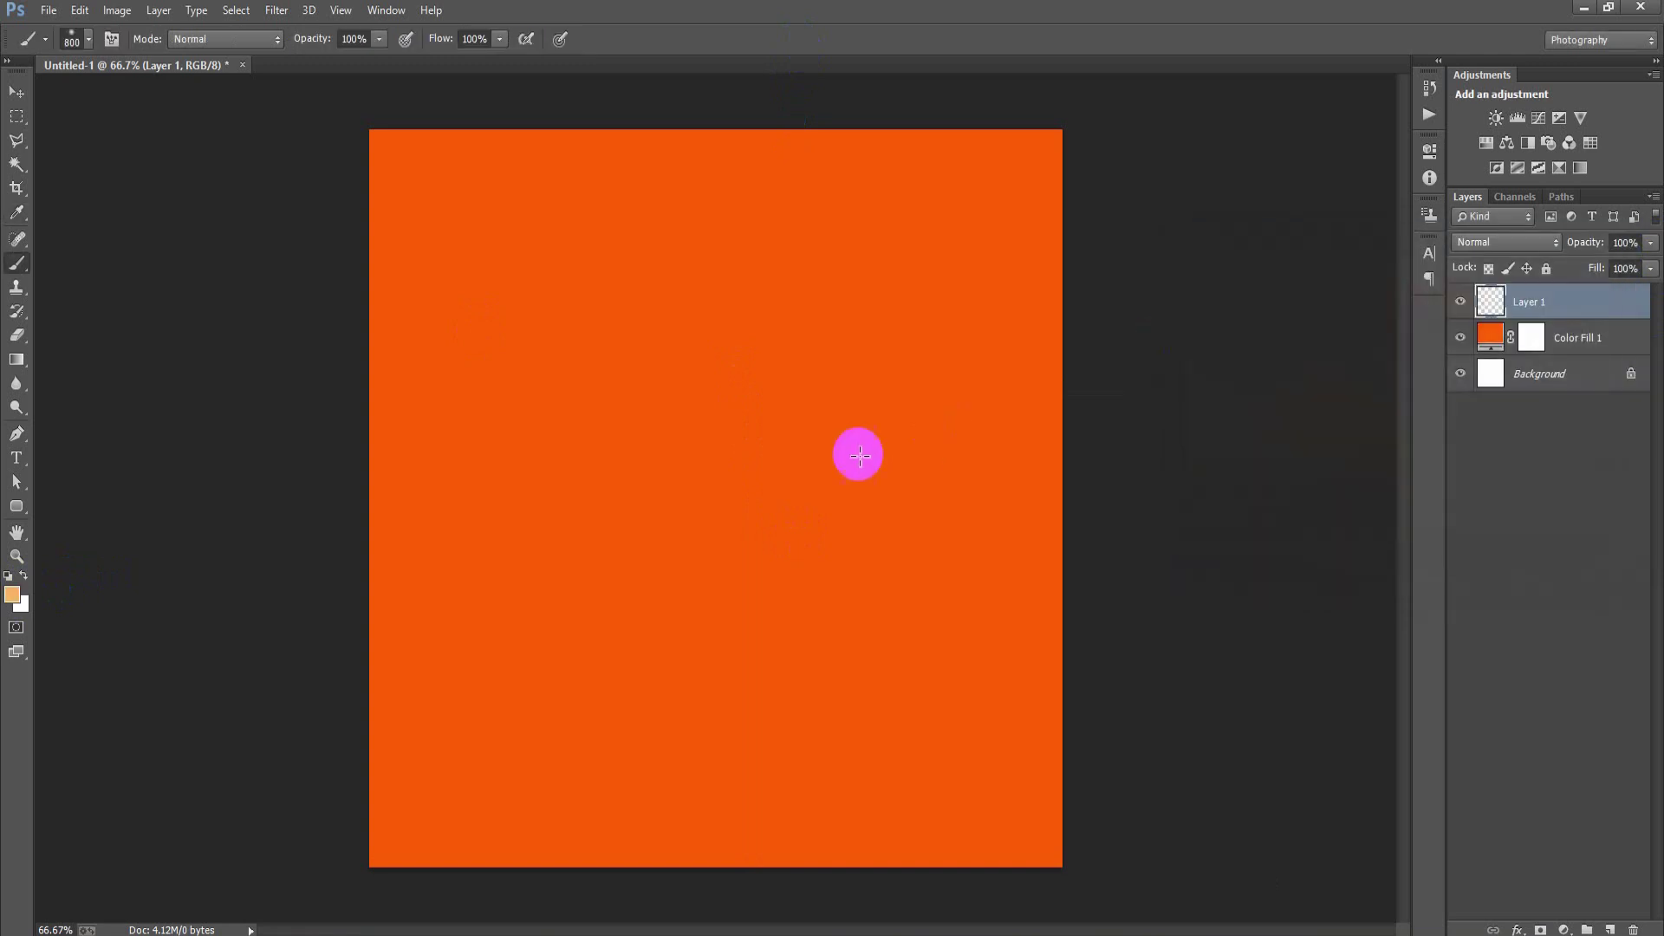
click(845, 486)
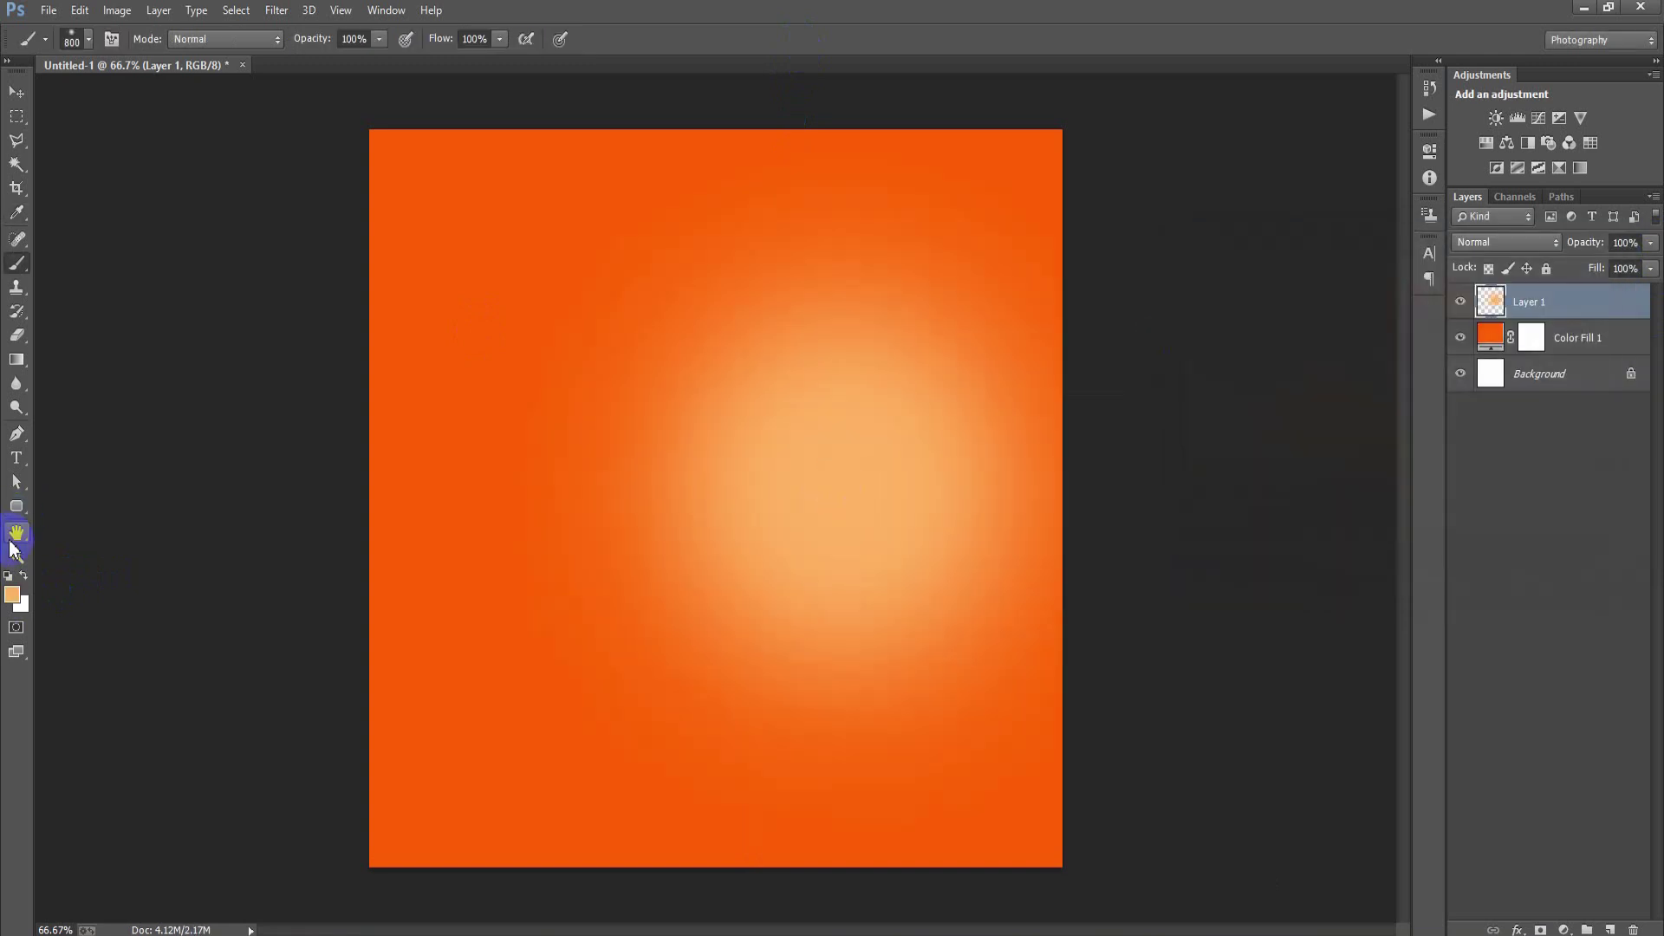
- Scale the glow to about 155%, shift it up-left, and group it with the orange fill
click(17, 91)
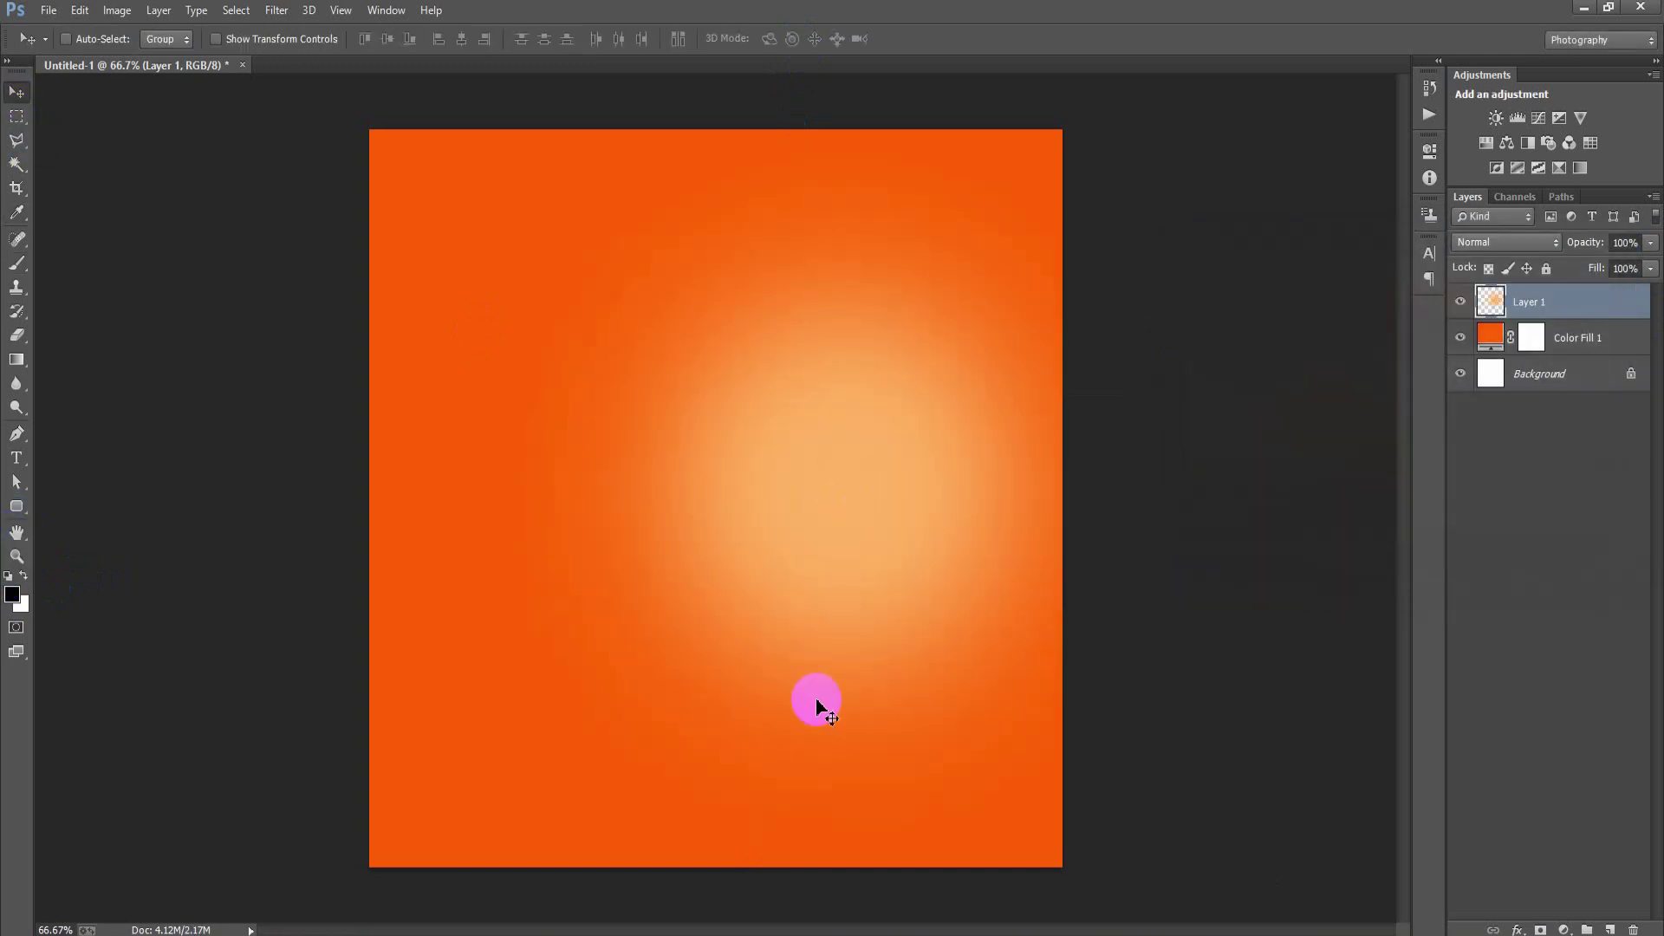
key(ctrl+t)
mouse_move(1066, 865)
mouse_down()
mouse_move(1321, 898)
mouse_move(1123, 614)
mouse_up()
drag(972, 542, 919, 518)
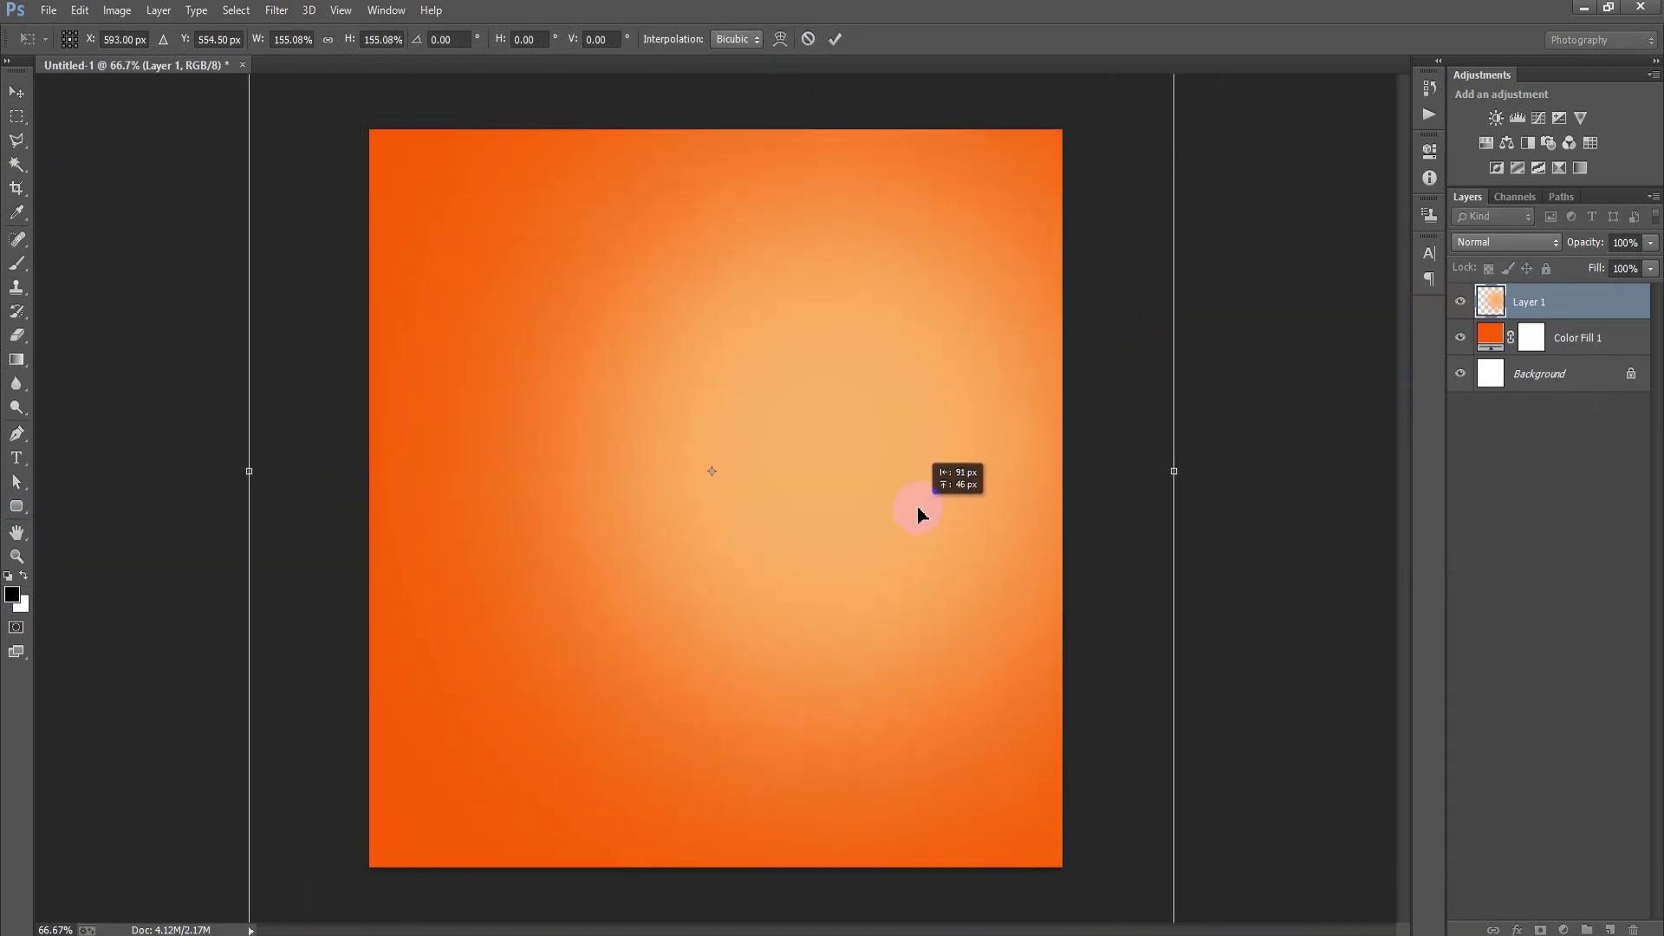
drag(917, 506, 912, 506)
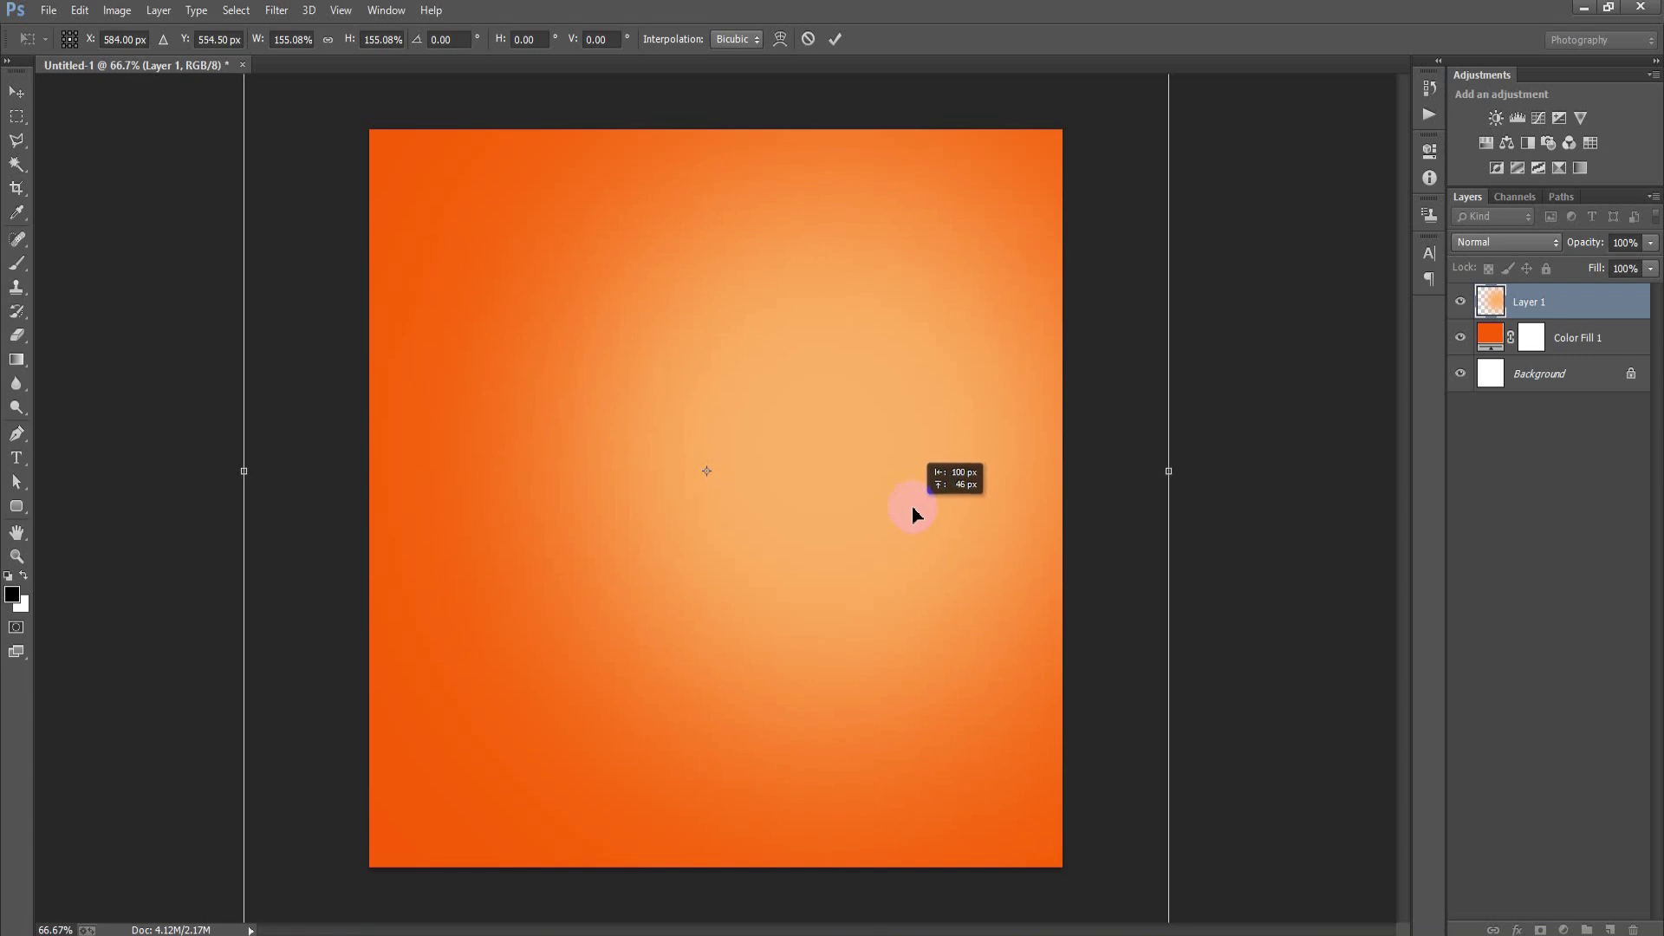
click(835, 39)
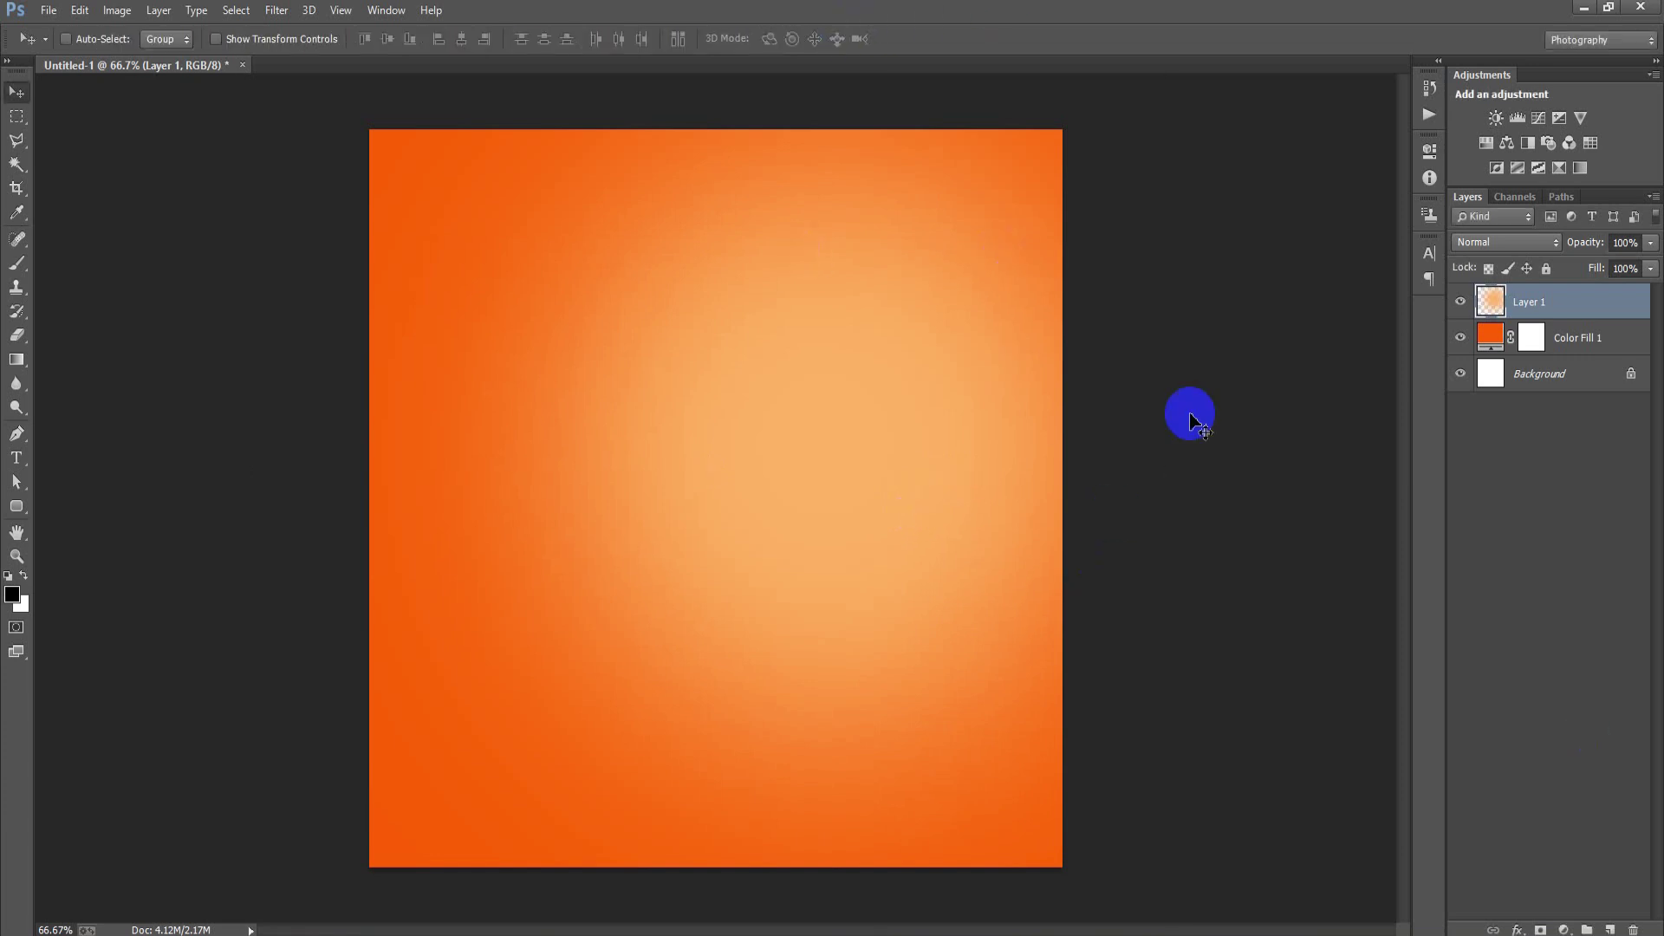
shift+click(1551, 338)
key(ctrl+g)
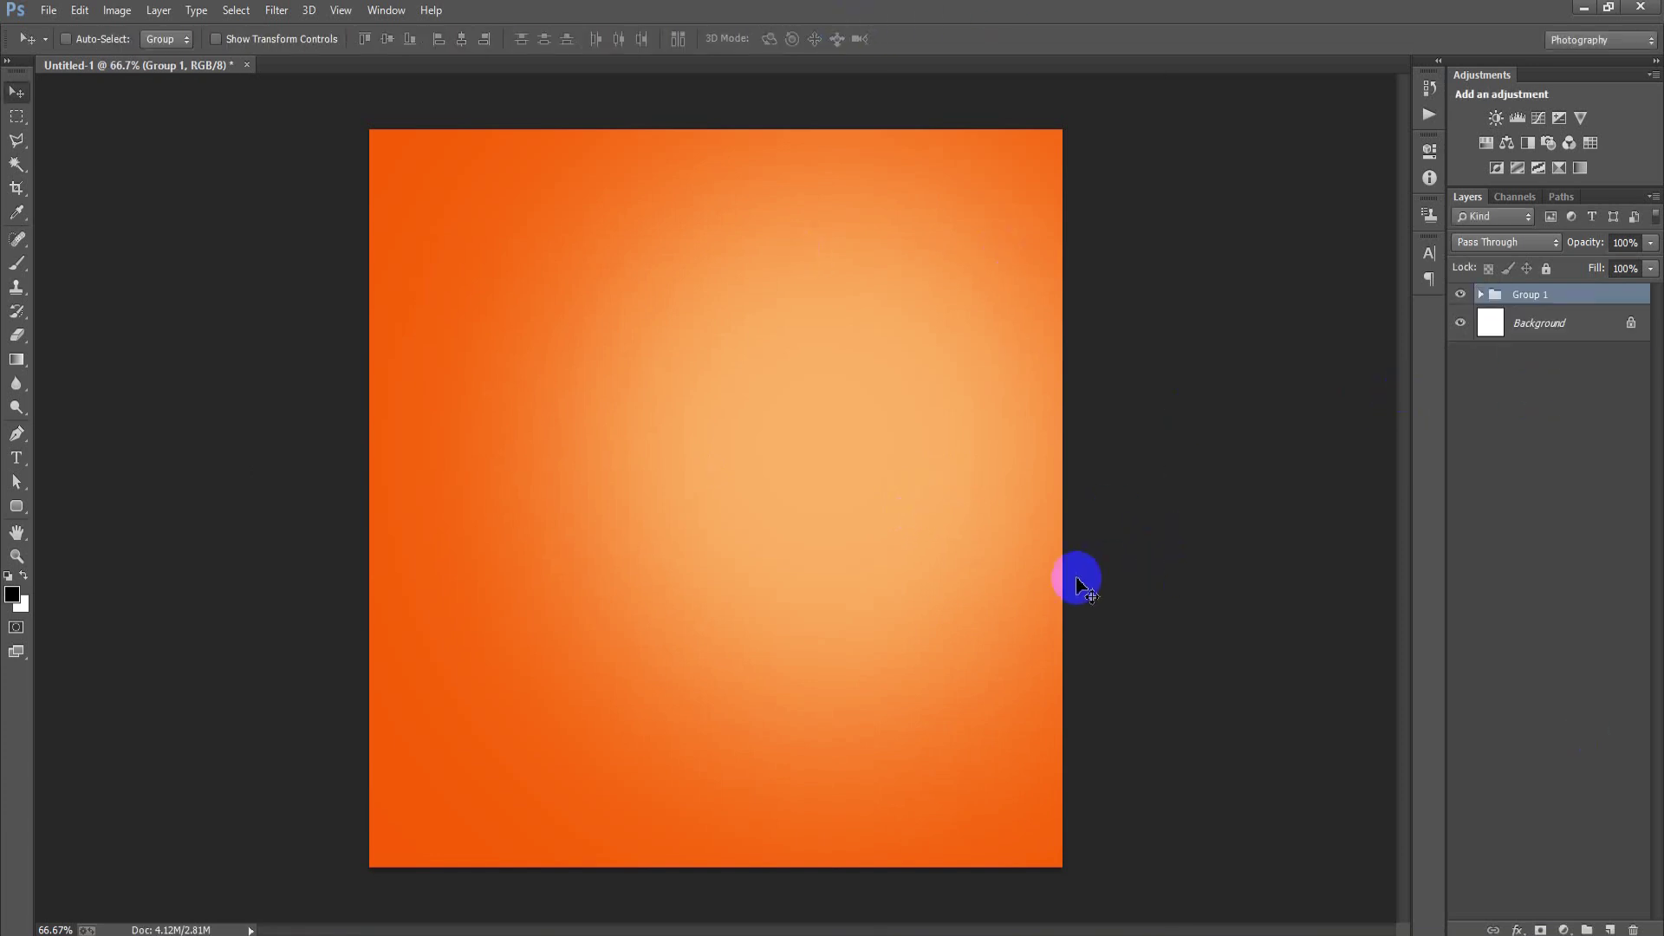
- On a new layer, add the text 'Delicious' near the top-left
click(1609, 929)
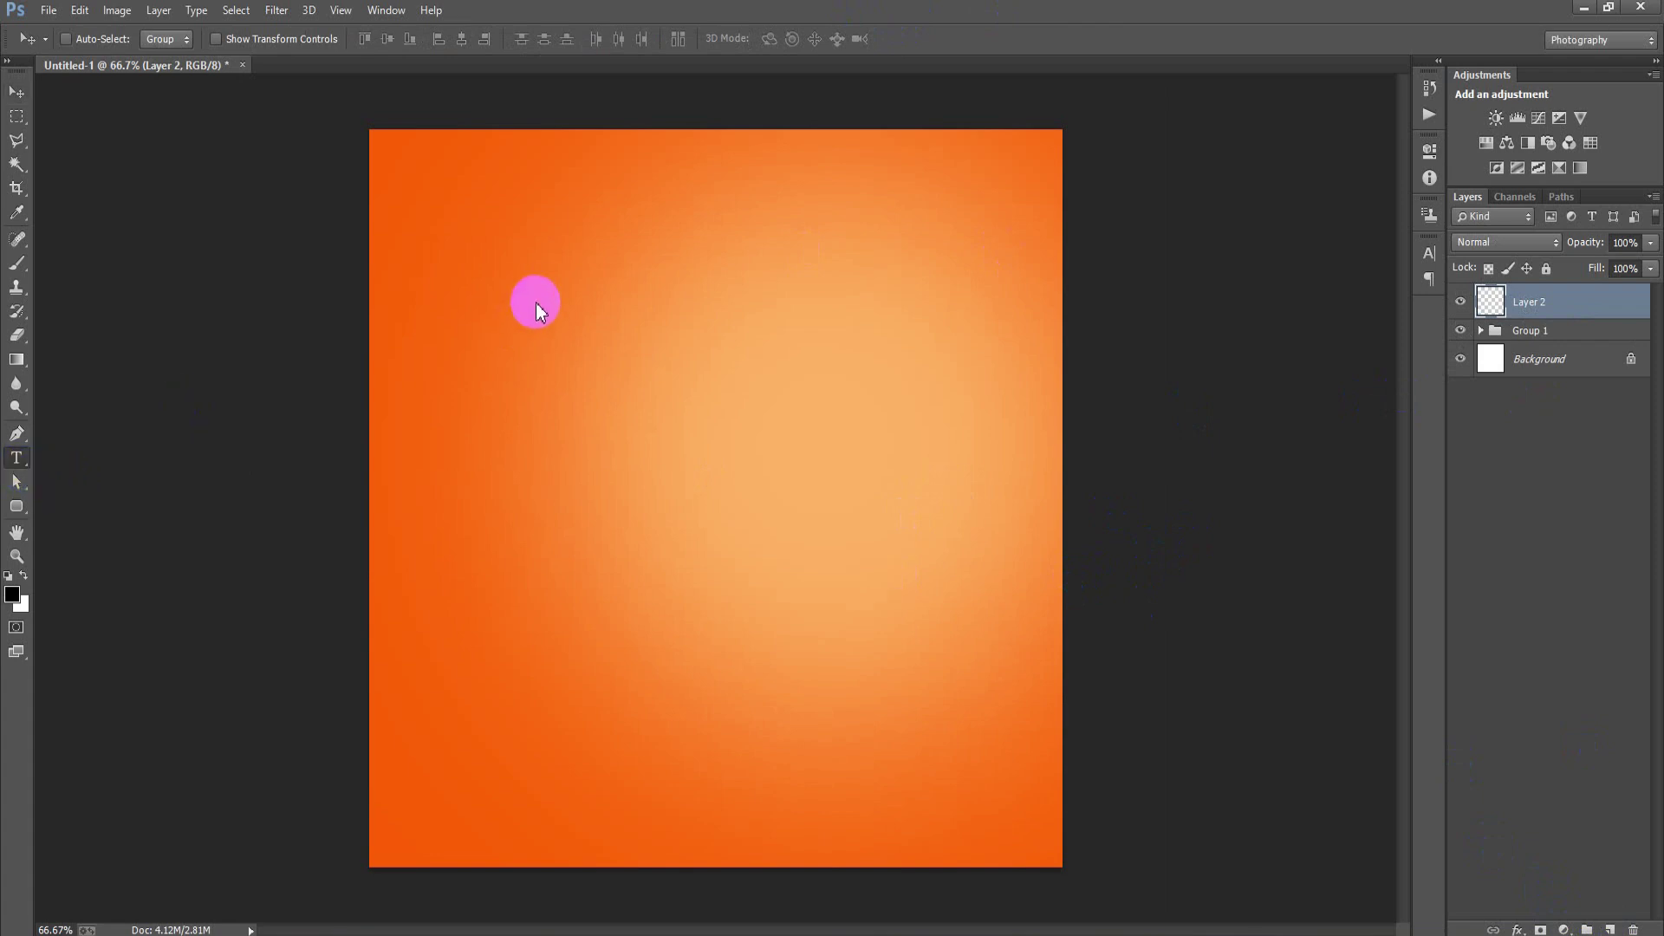
key(t)
click(554, 325)
text(Delicious)
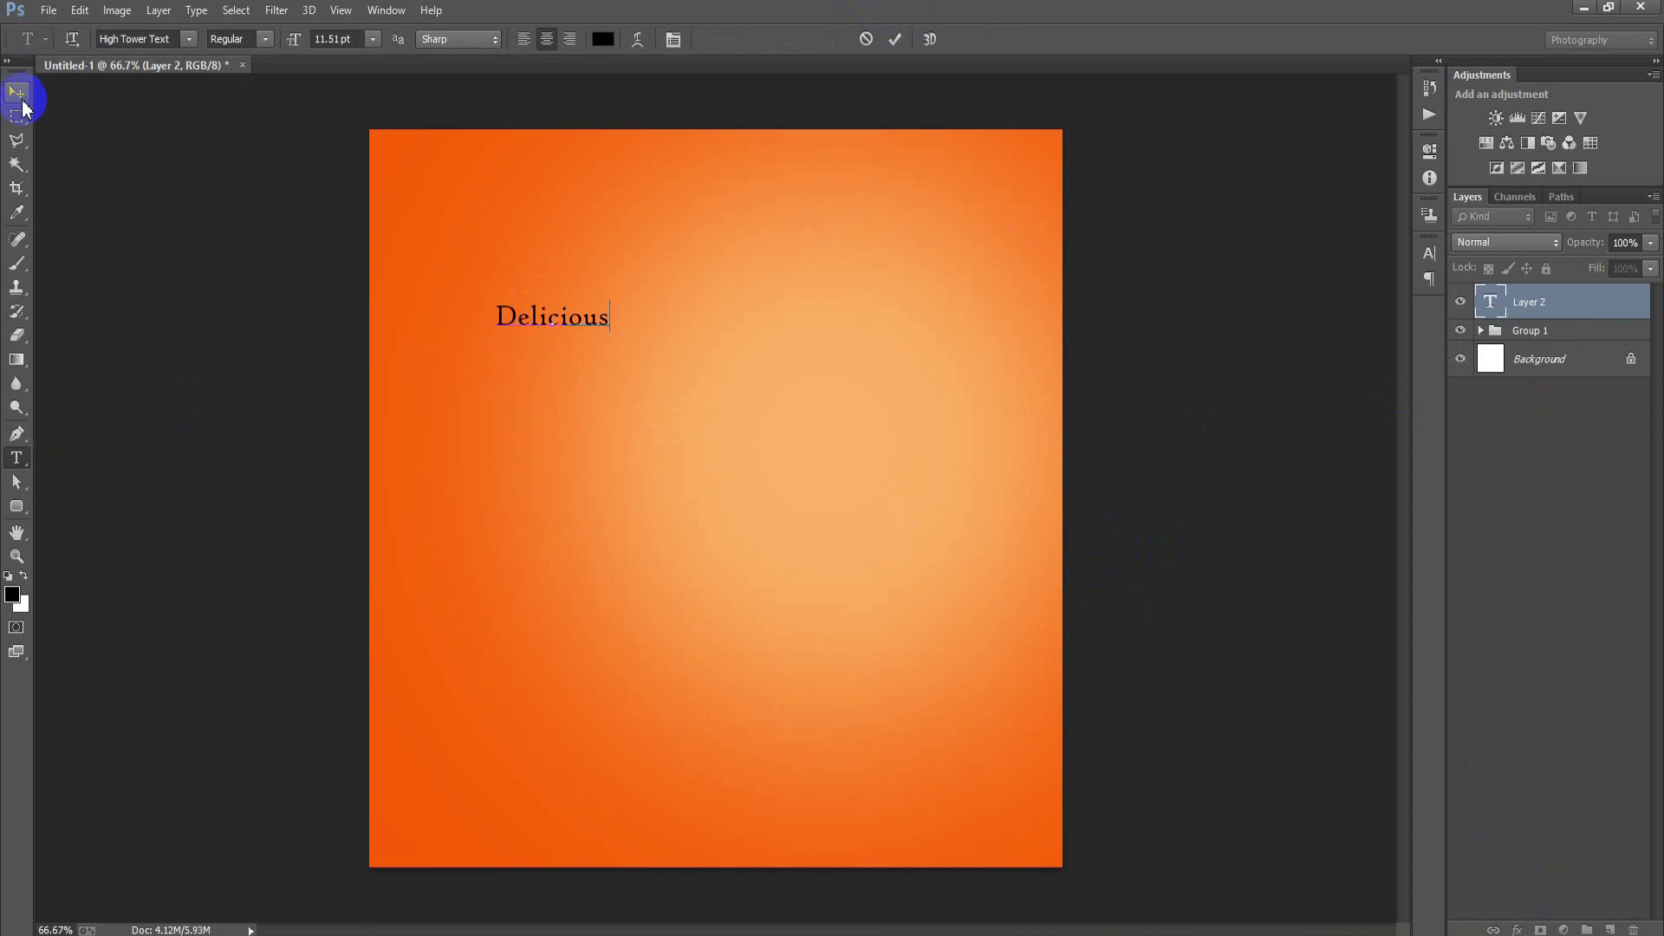
click(18, 92)
drag(575, 327, 568, 274)
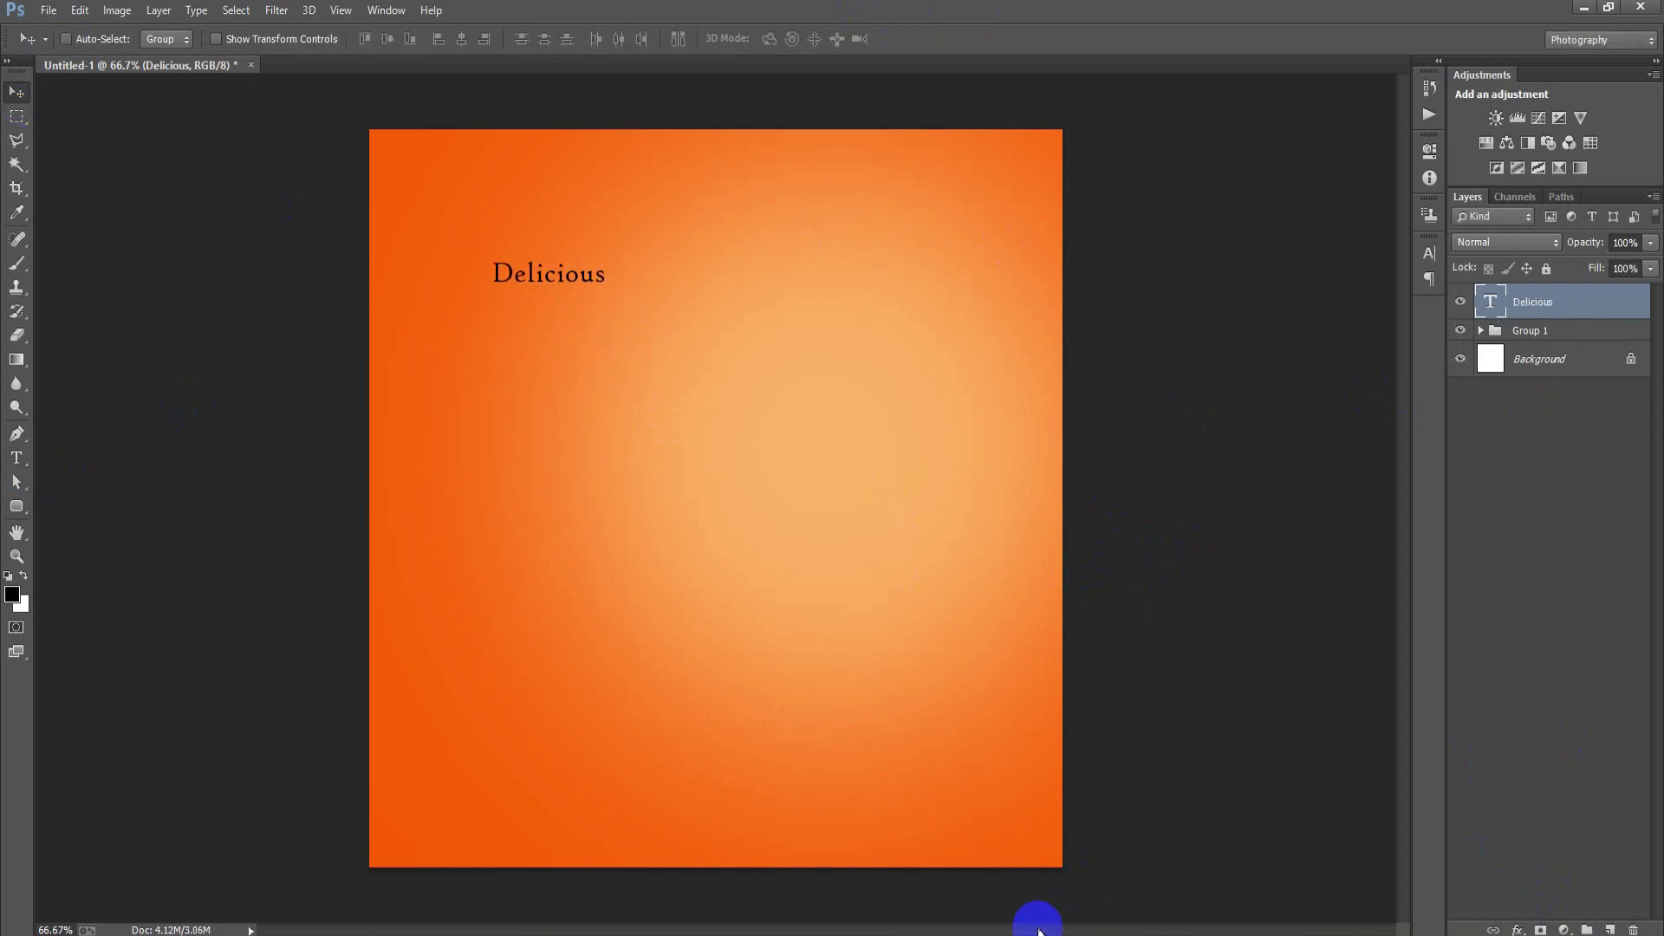
- Duplicate Delicious, hide the original, style the copy in grey 565656 script, and add a layer
click(1429, 254)
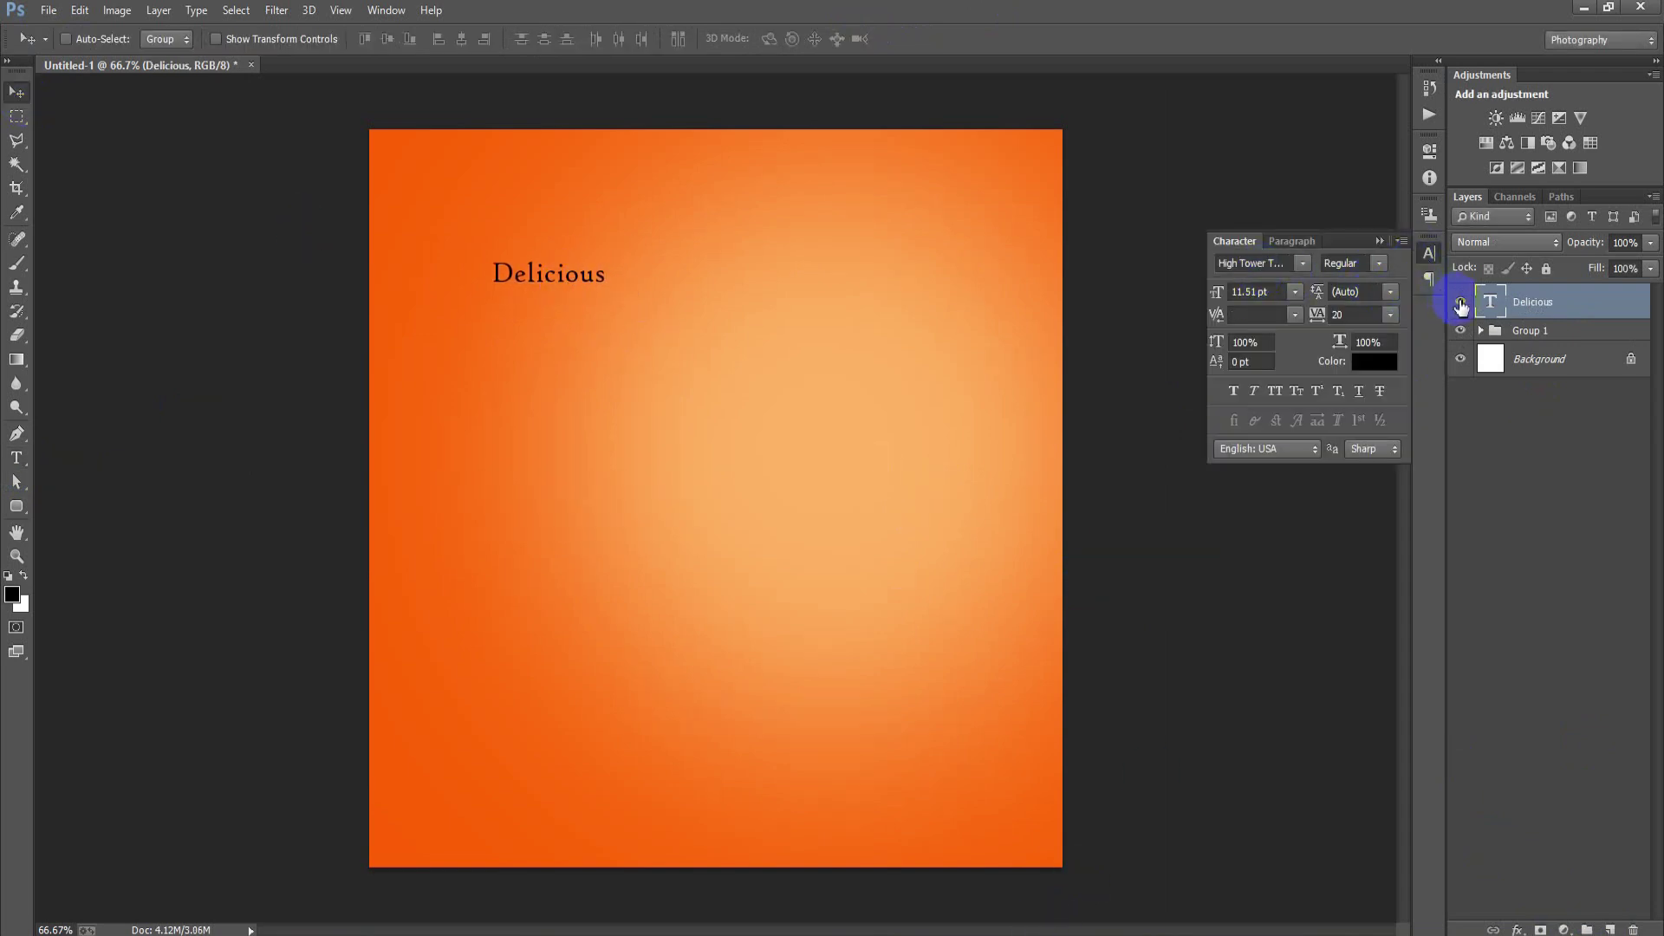
key(ctrl+j)
click(1460, 338)
click(1262, 267)
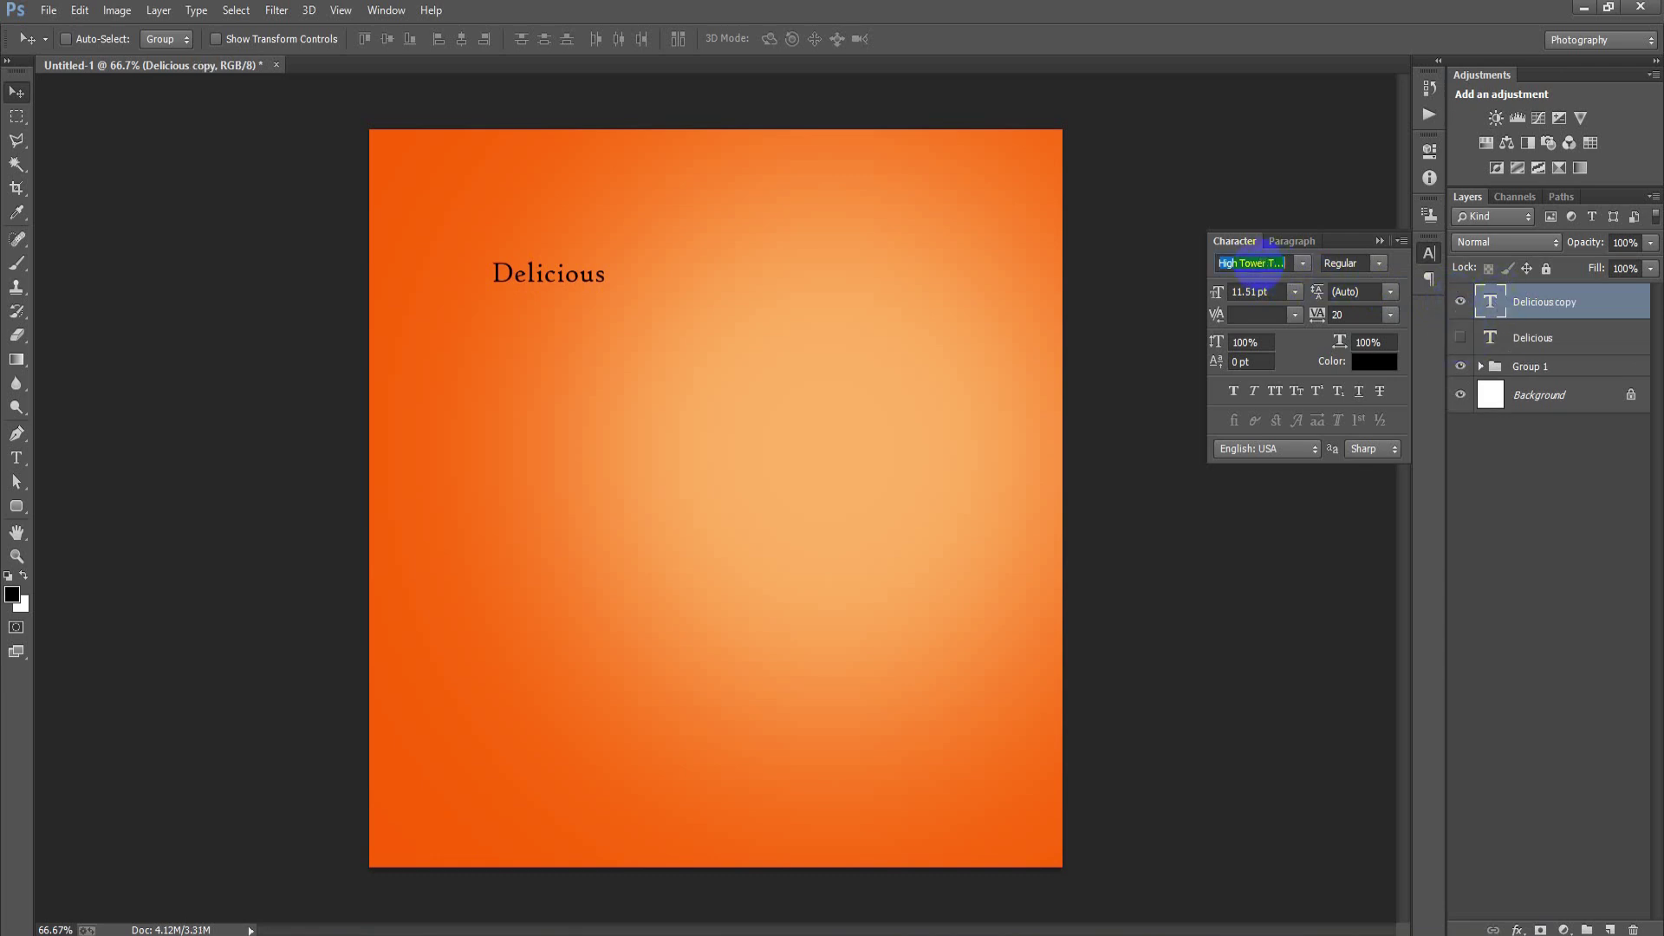
text(Photograph S)
key(Return)
click(1374, 361)
click(1201, 417)
drag(1201, 417, 1133, 438)
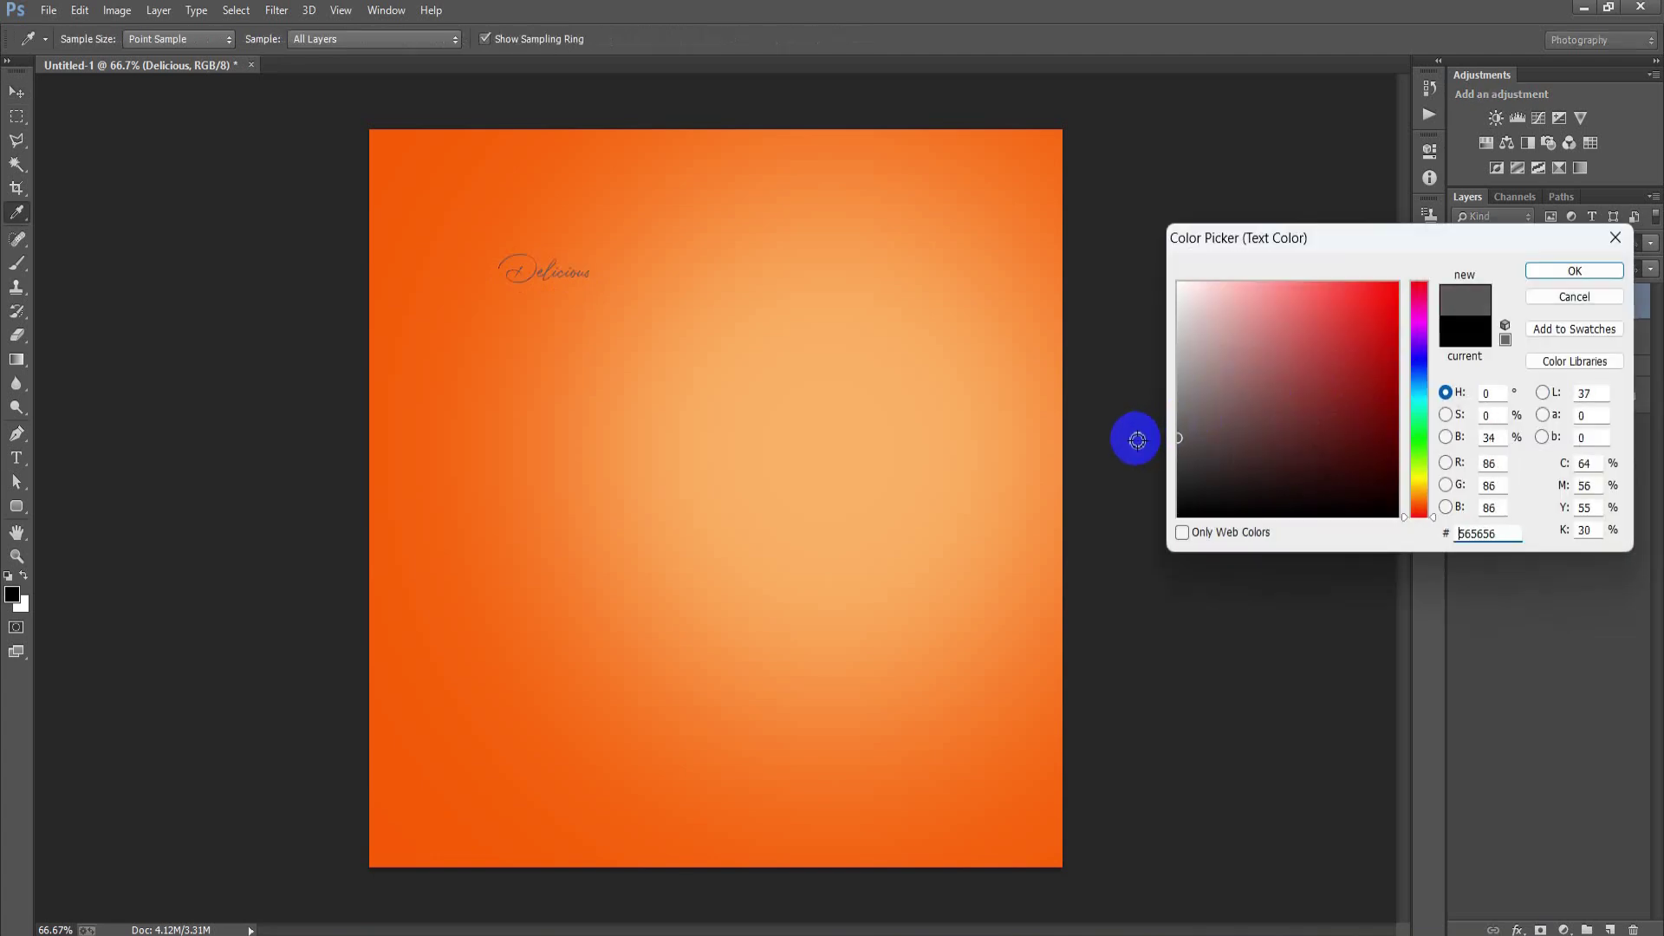
click(1558, 275)
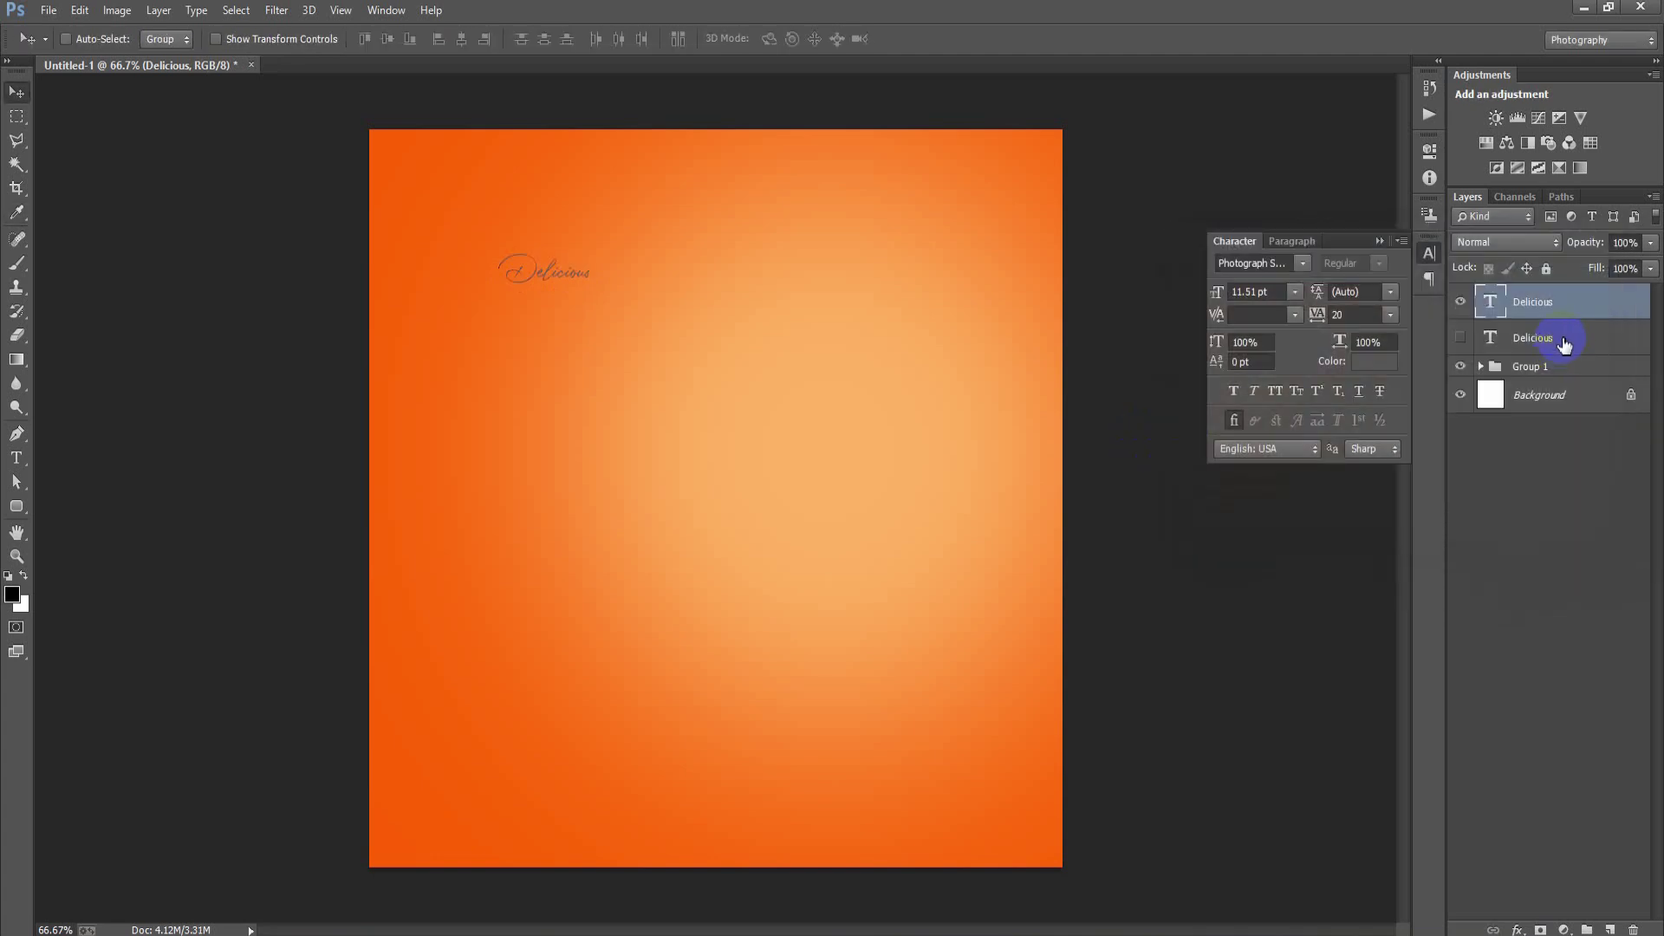
click(1607, 929)
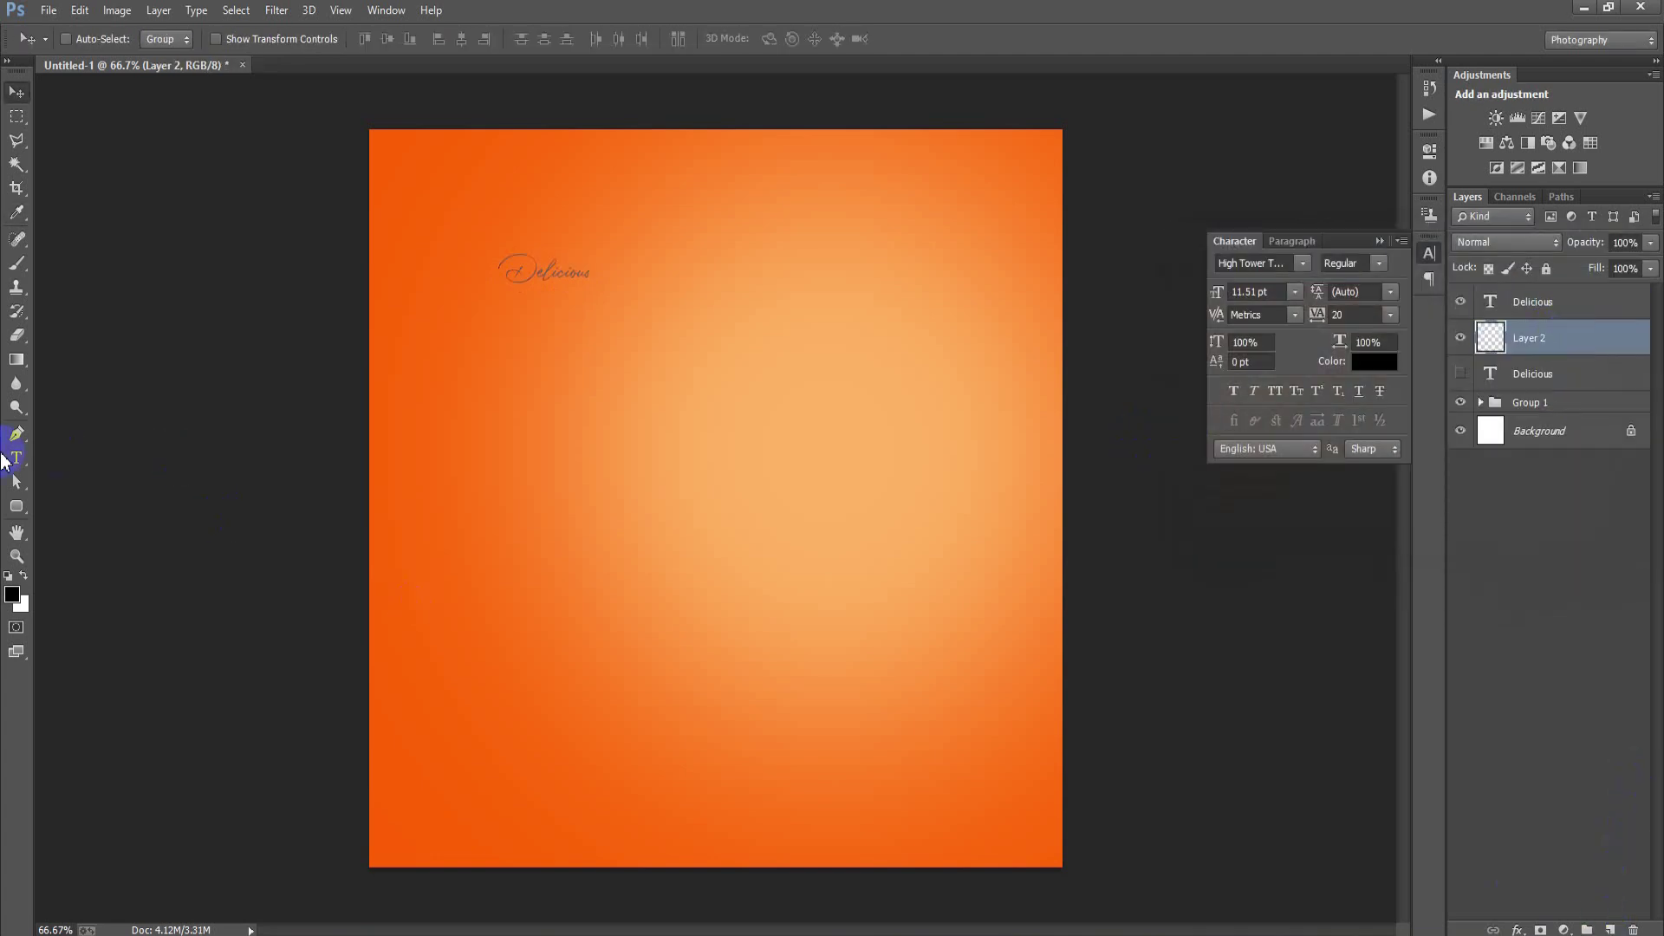
- Add PIZZA text at the canvas centre in the Hartone Softed font
click(16, 458)
click(701, 491)
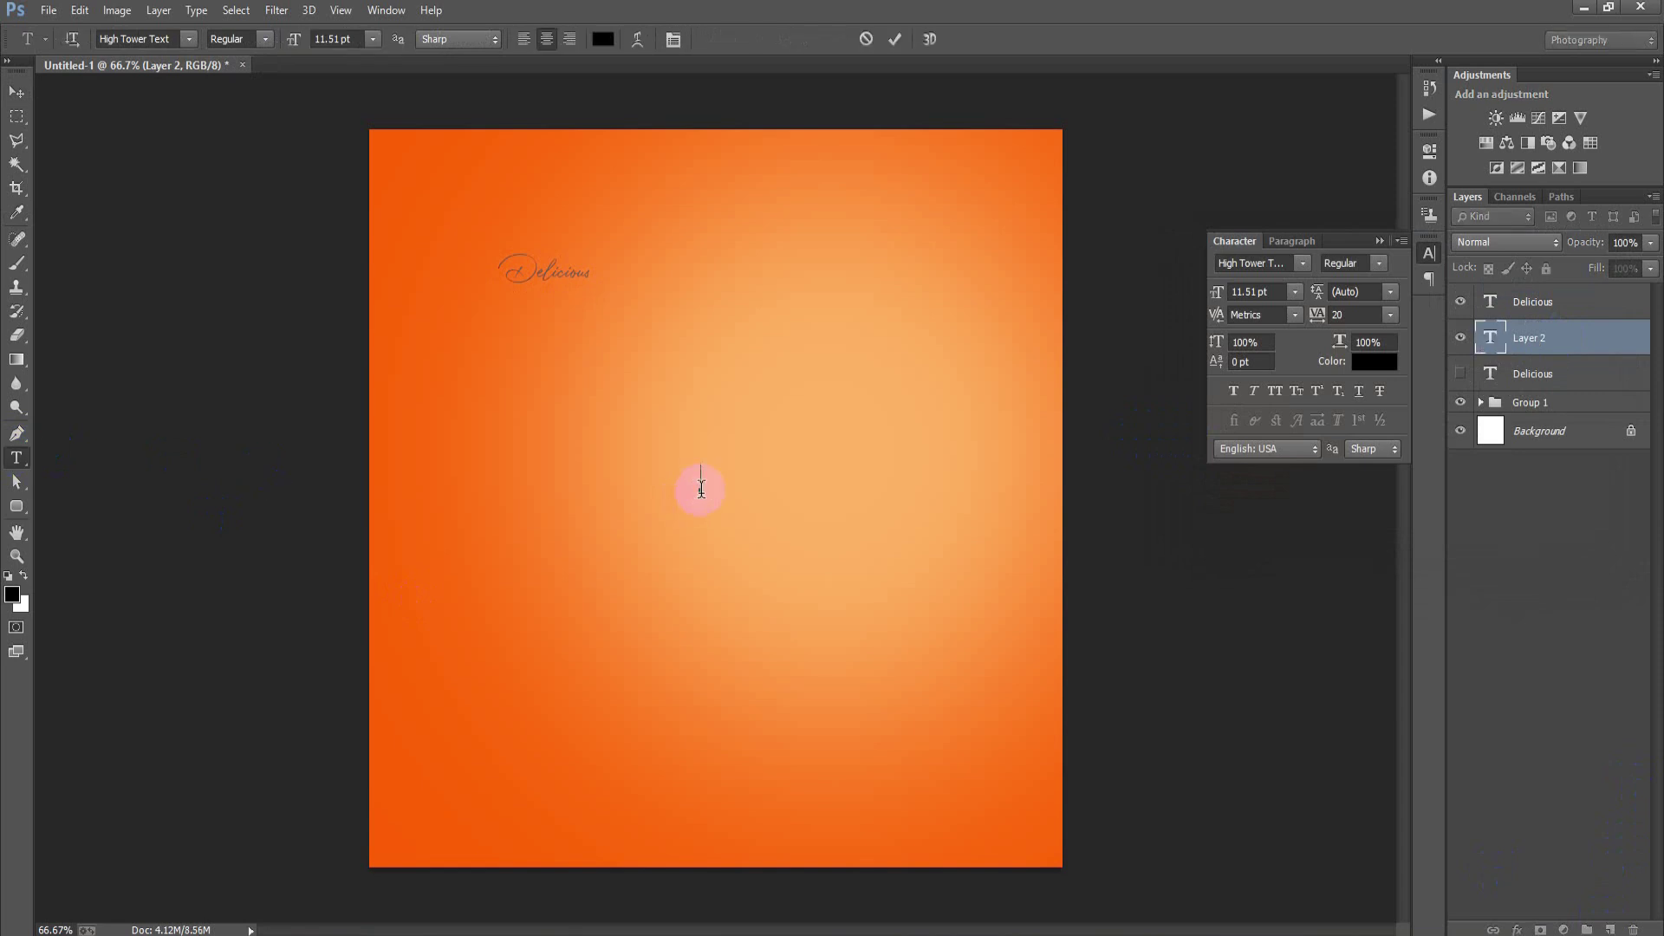
text(PIZZA)
click(894, 39)
click(15, 91)
click(1248, 262)
text(Hartone Softed)
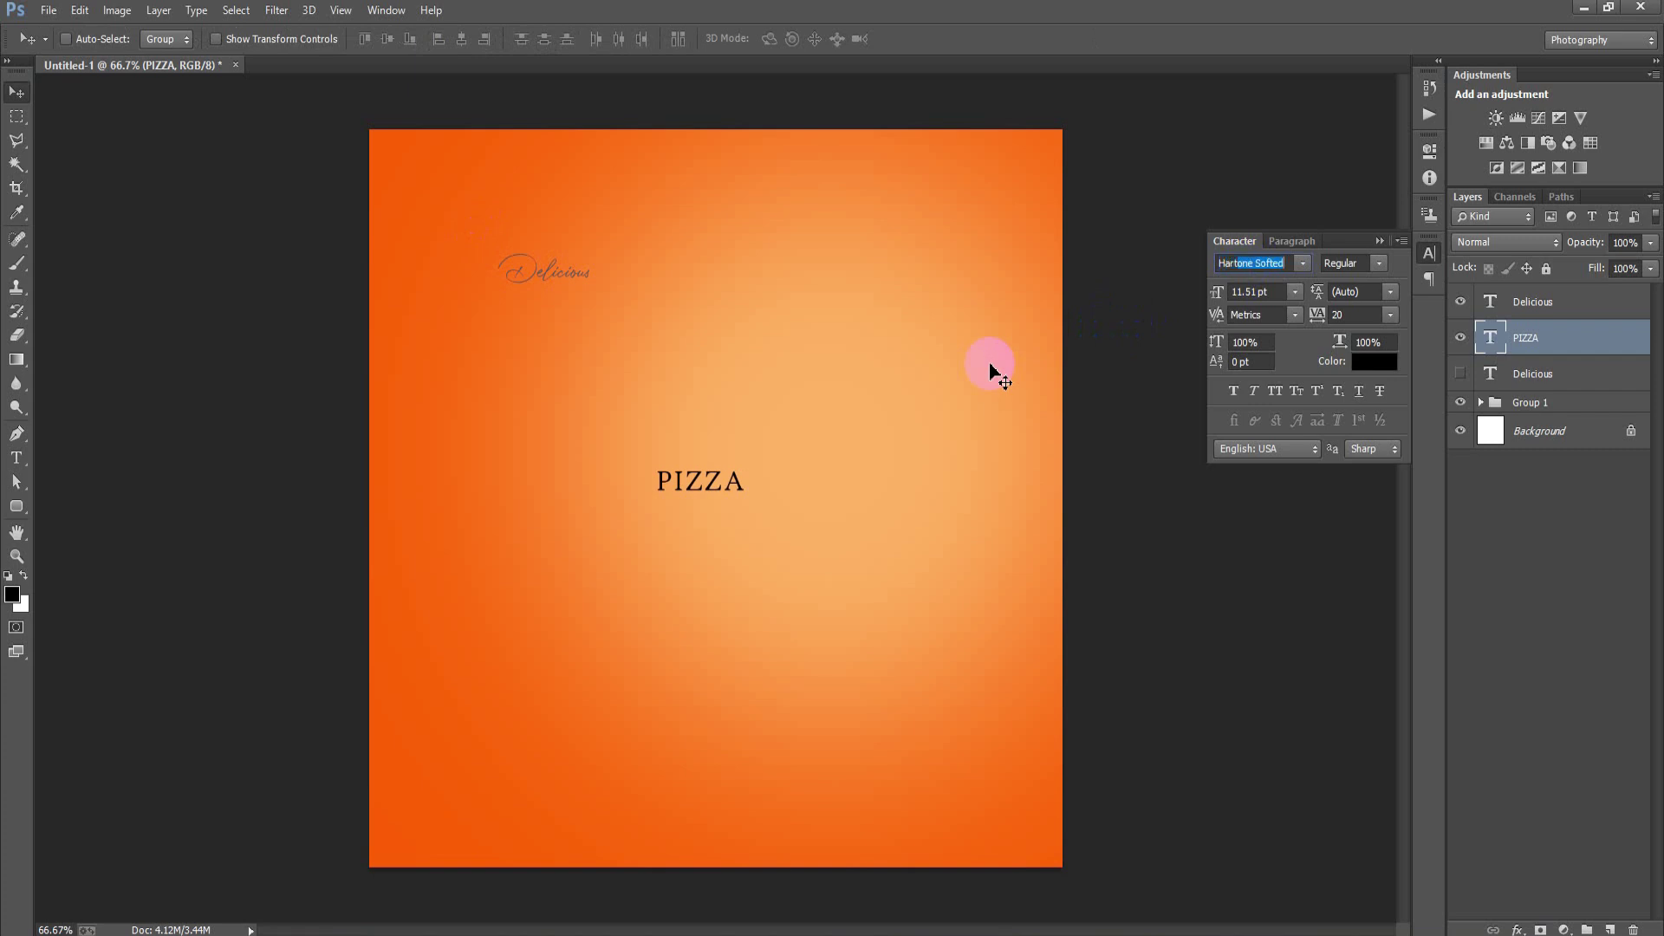
key(Return)
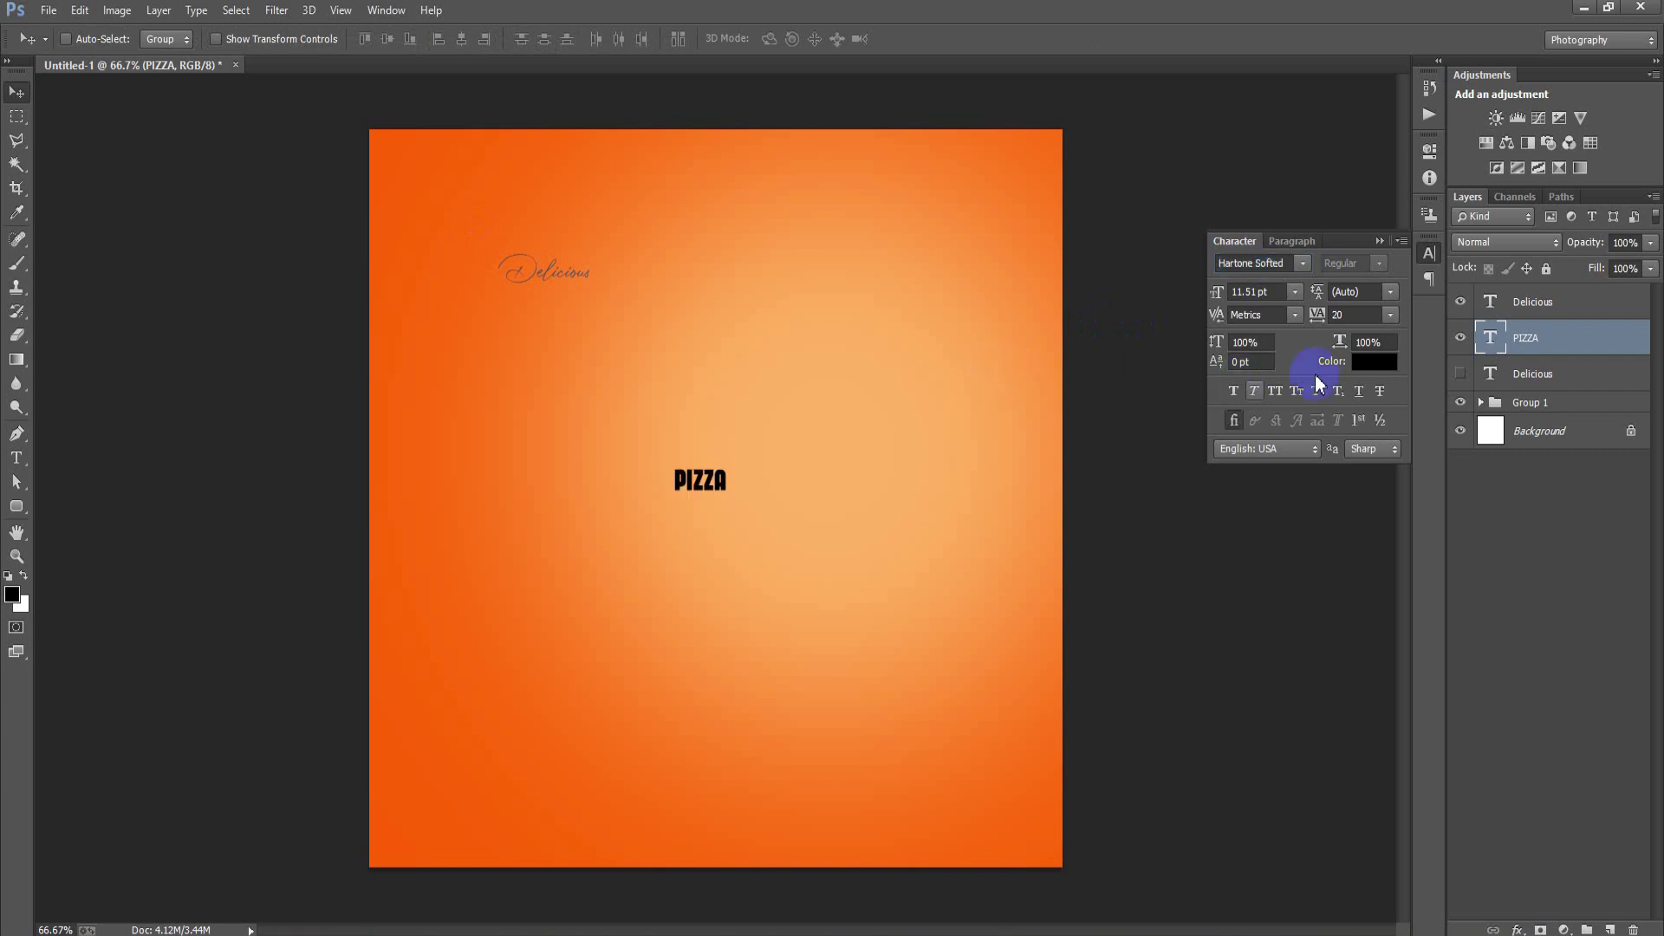
- Make PIZZA white (ffffff), scale it up across the page centre, and add a drop shadow
click(1368, 362)
text(ffffff)
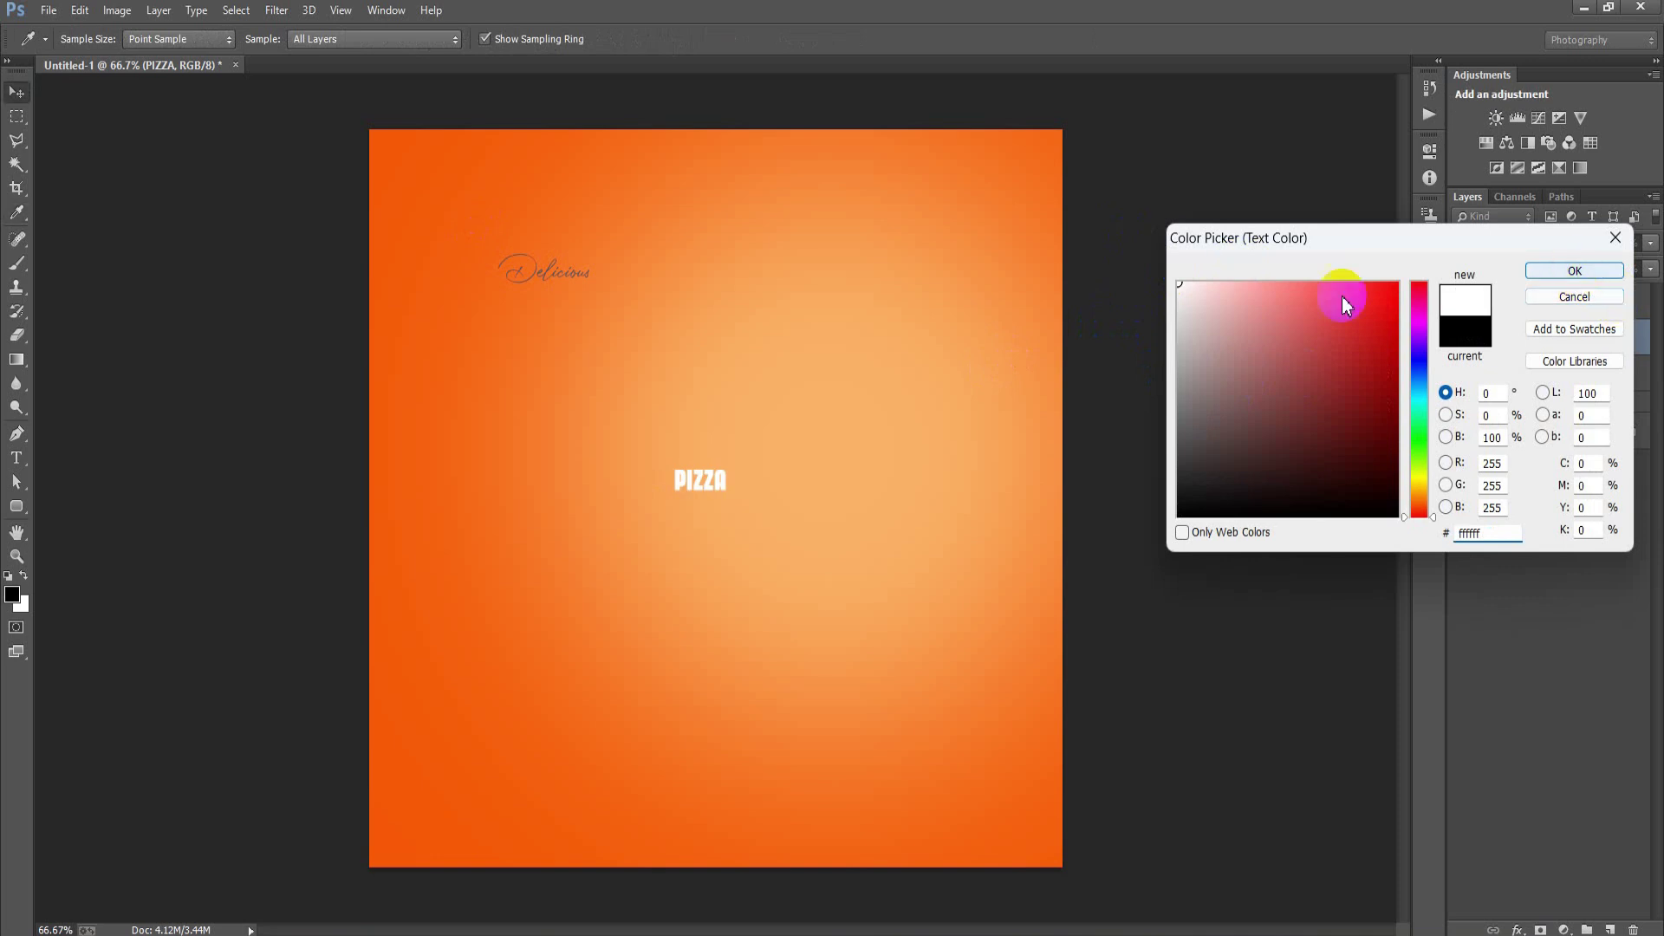
click(1575, 267)
key(ctrl+t)
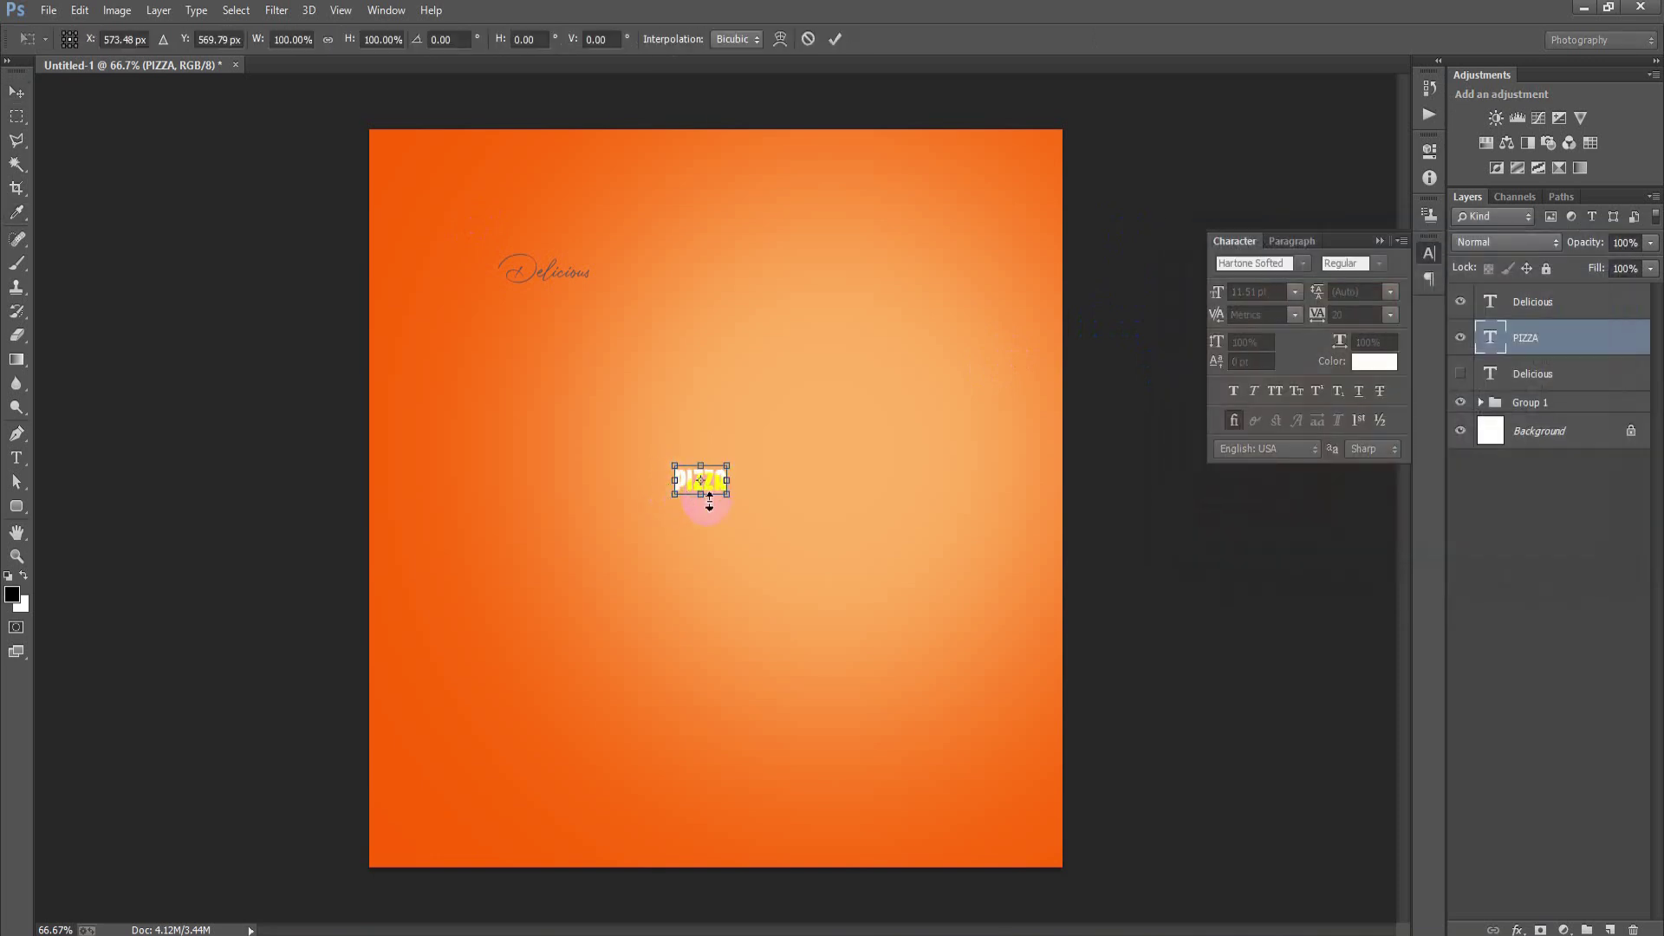
drag(732, 499, 864, 559)
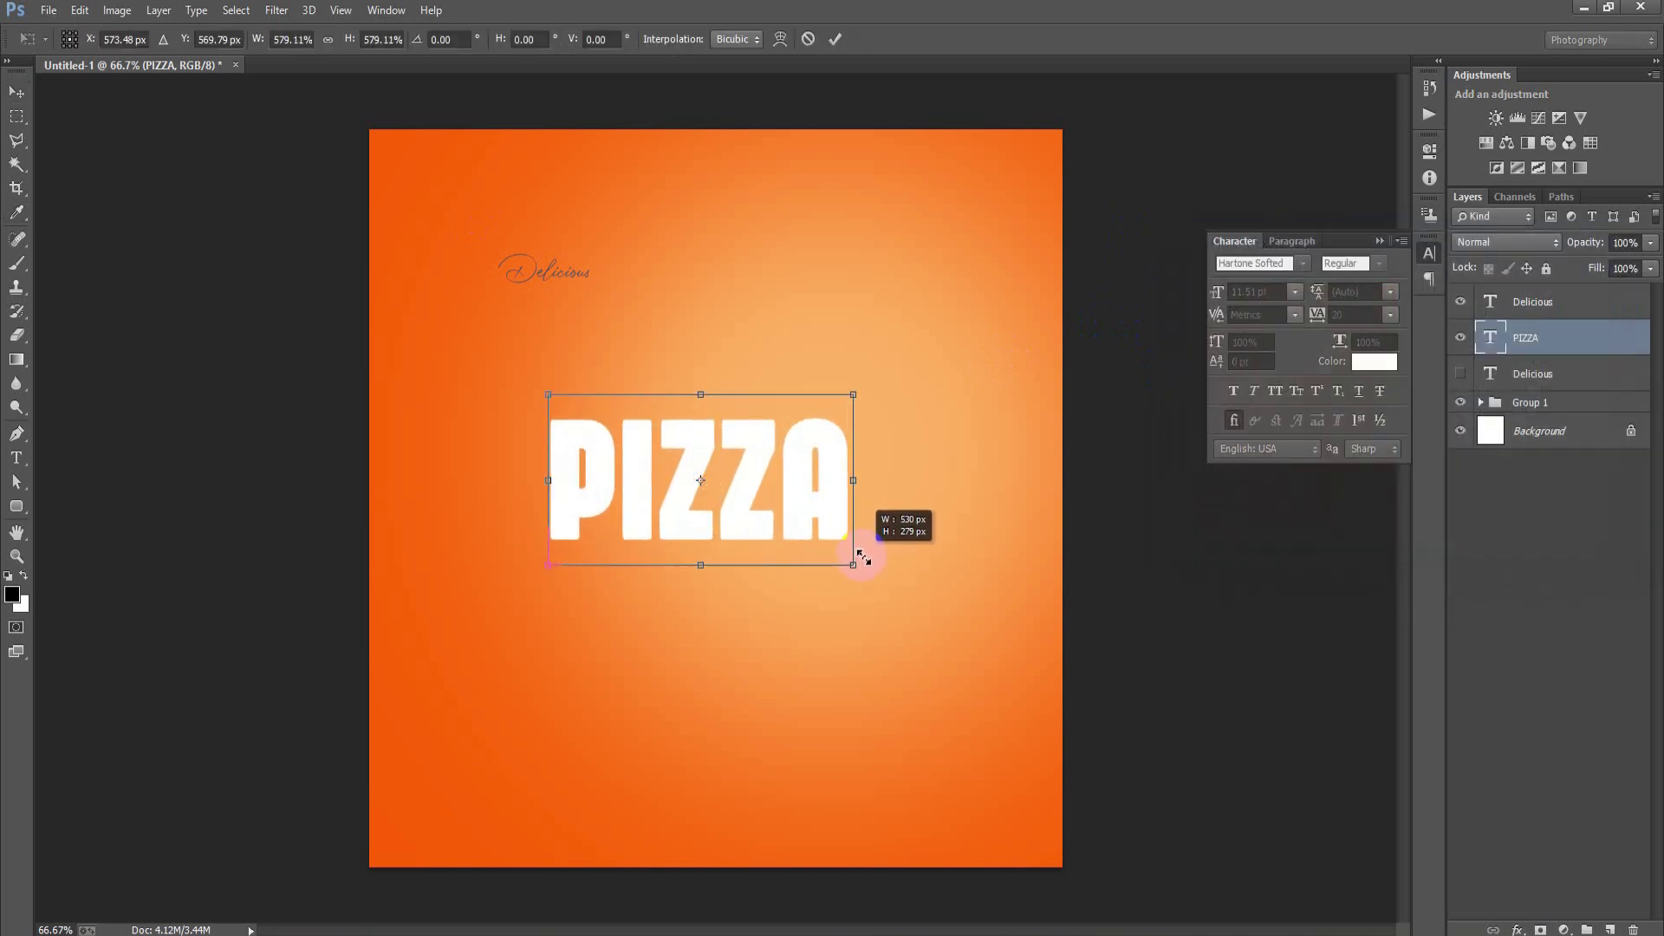
click(835, 38)
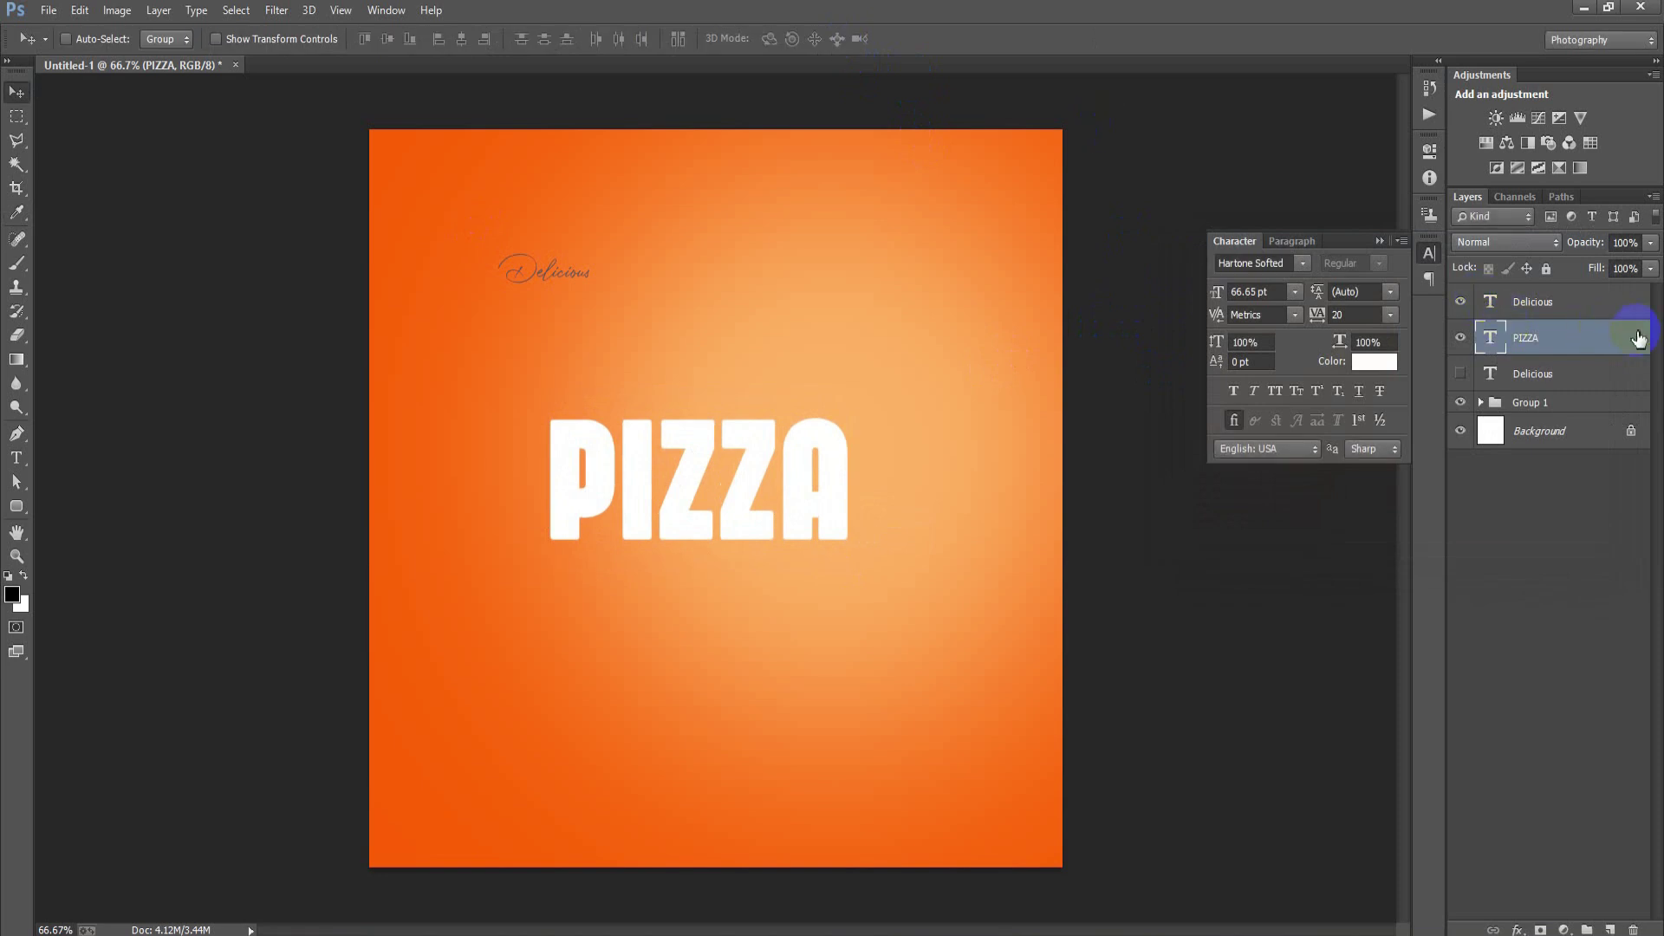
click(1075, 503)
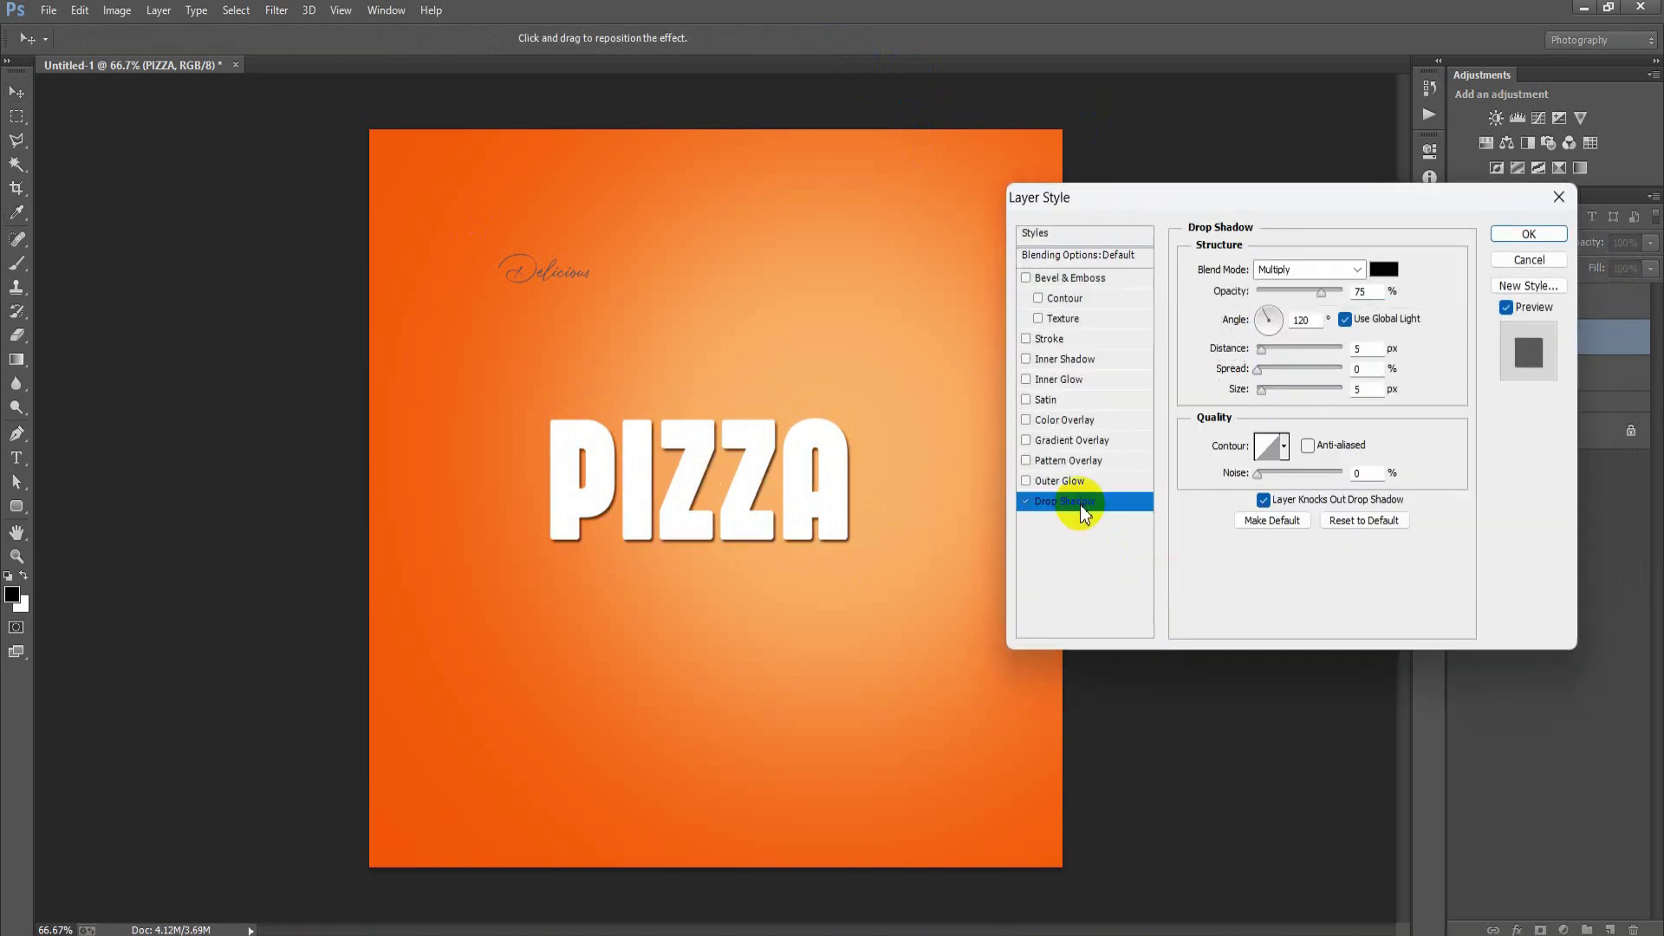
- Set the PIZZA drop shadow to size 13 px and 54% opacity
drag(1261, 390, 1266, 390)
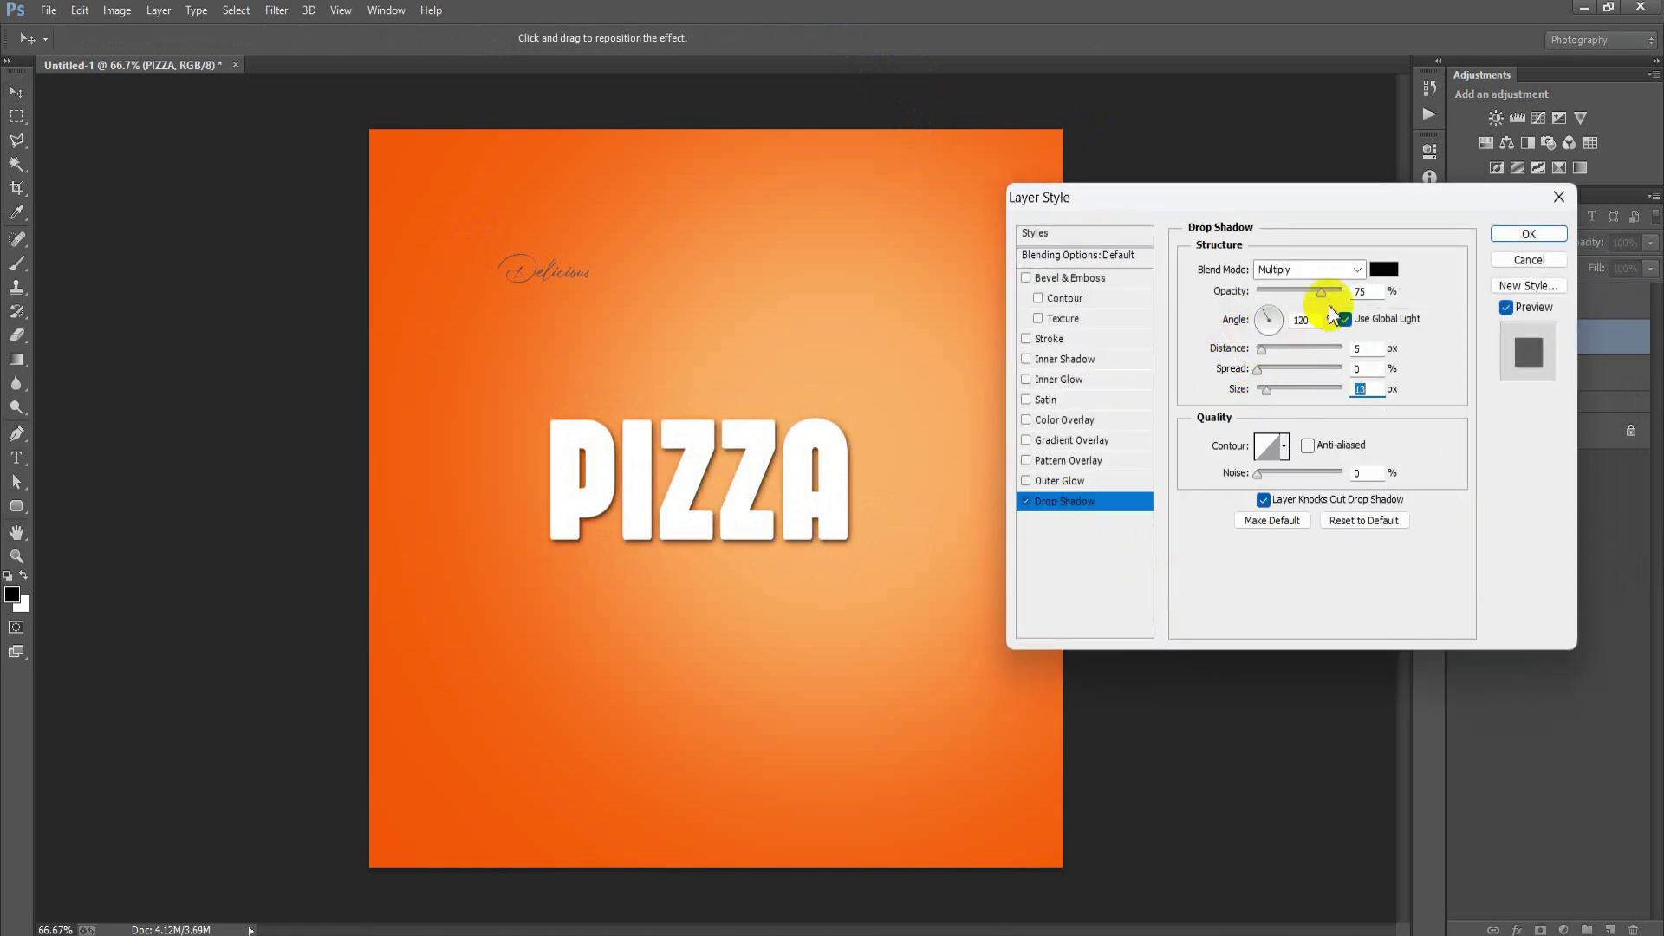
drag(1327, 301, 1306, 302)
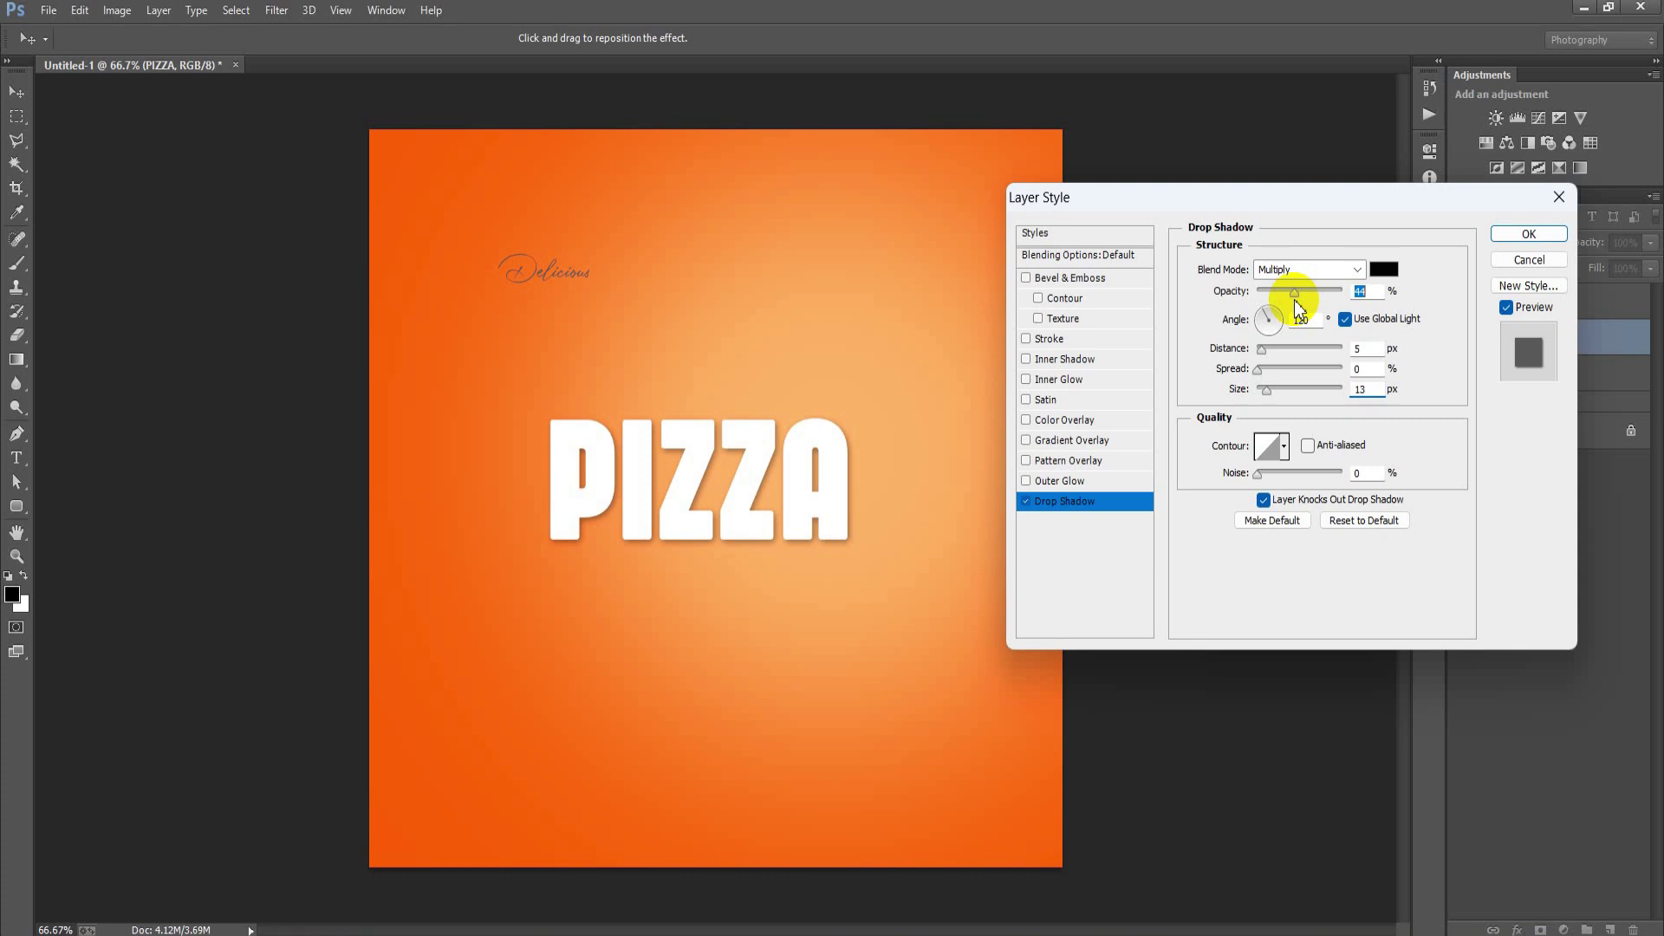
click(1527, 234)
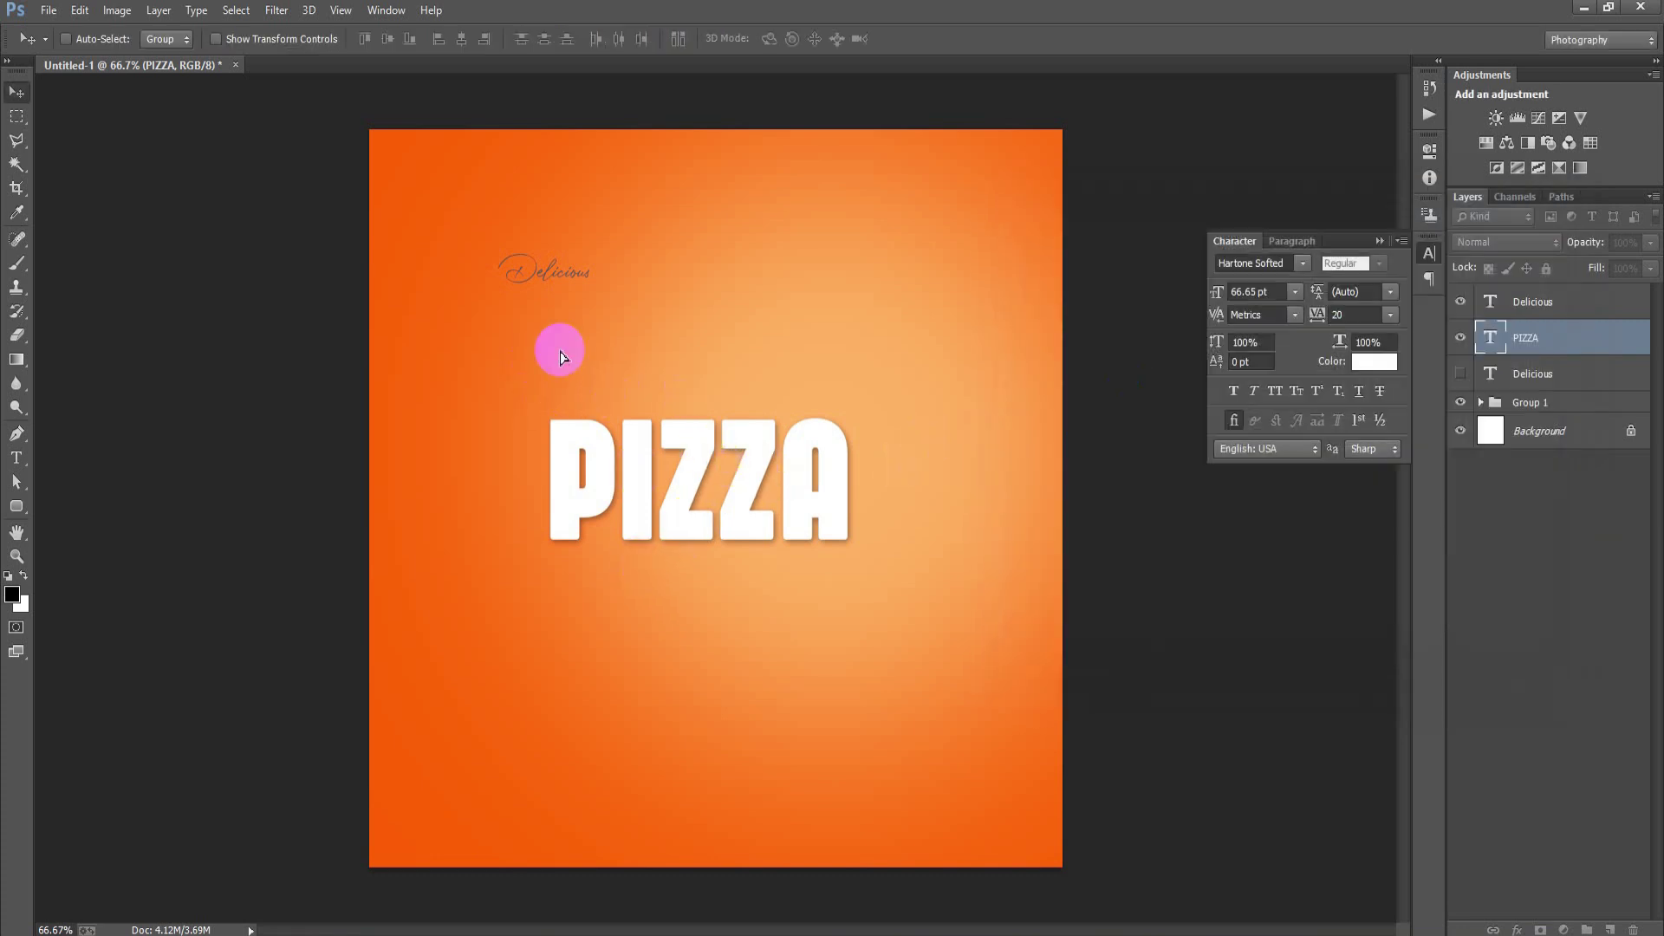
- Move PIZZA to the poster's top-left over Delicious, then select Delicious for resizing
drag(560, 357, 576, 289)
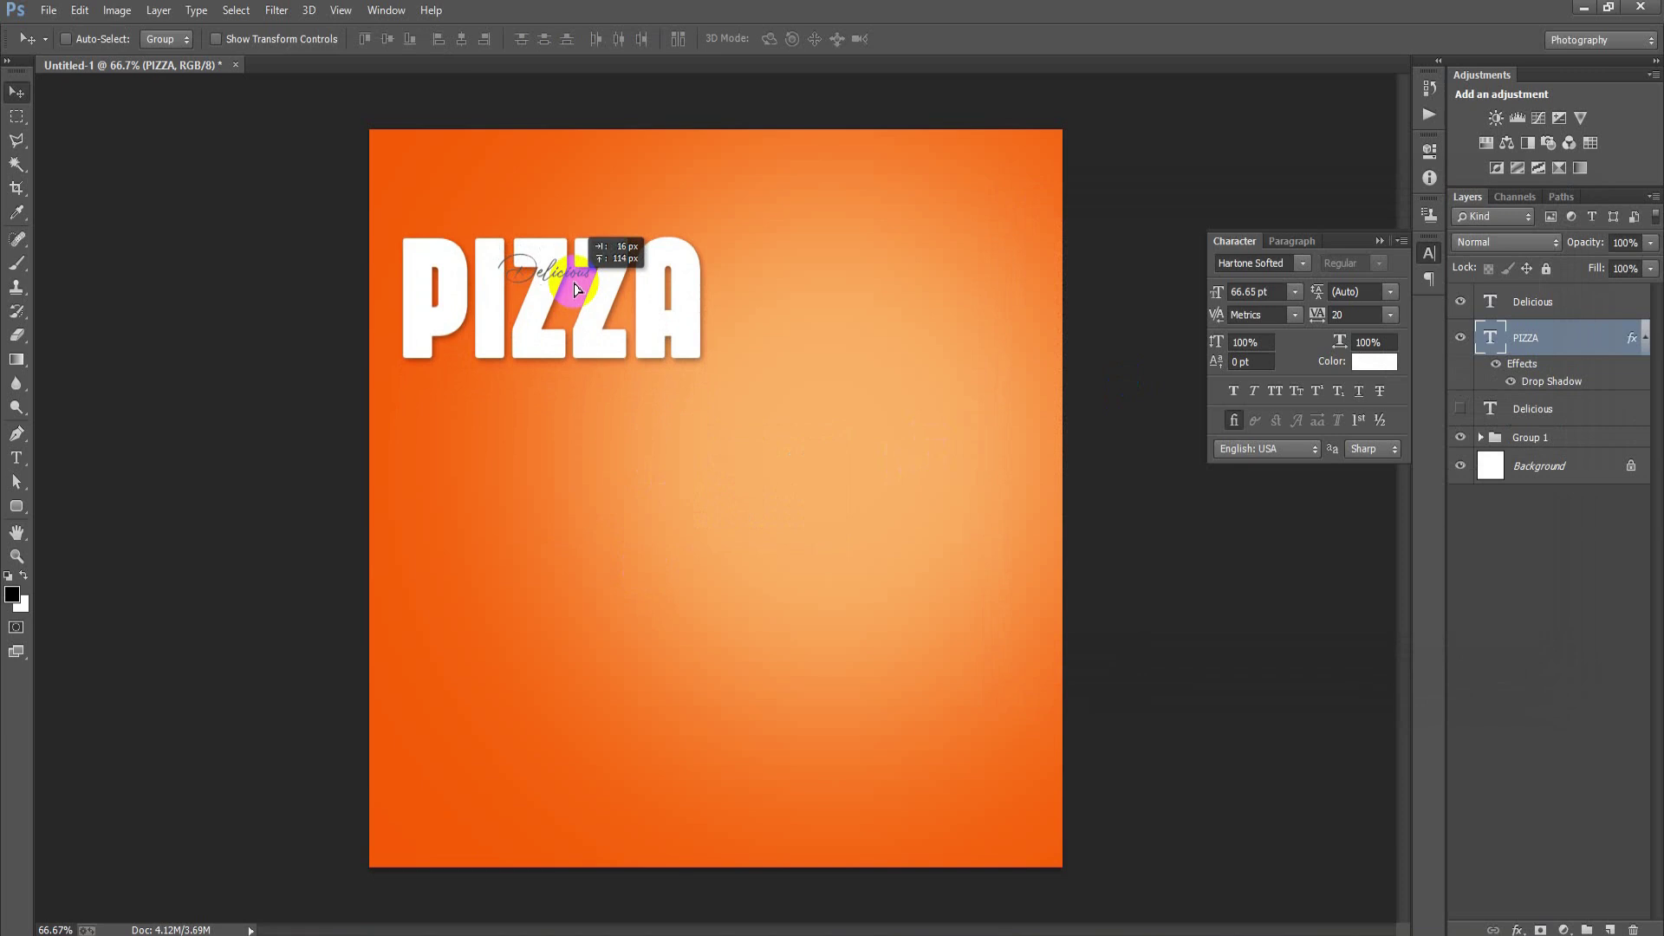
click(1513, 305)
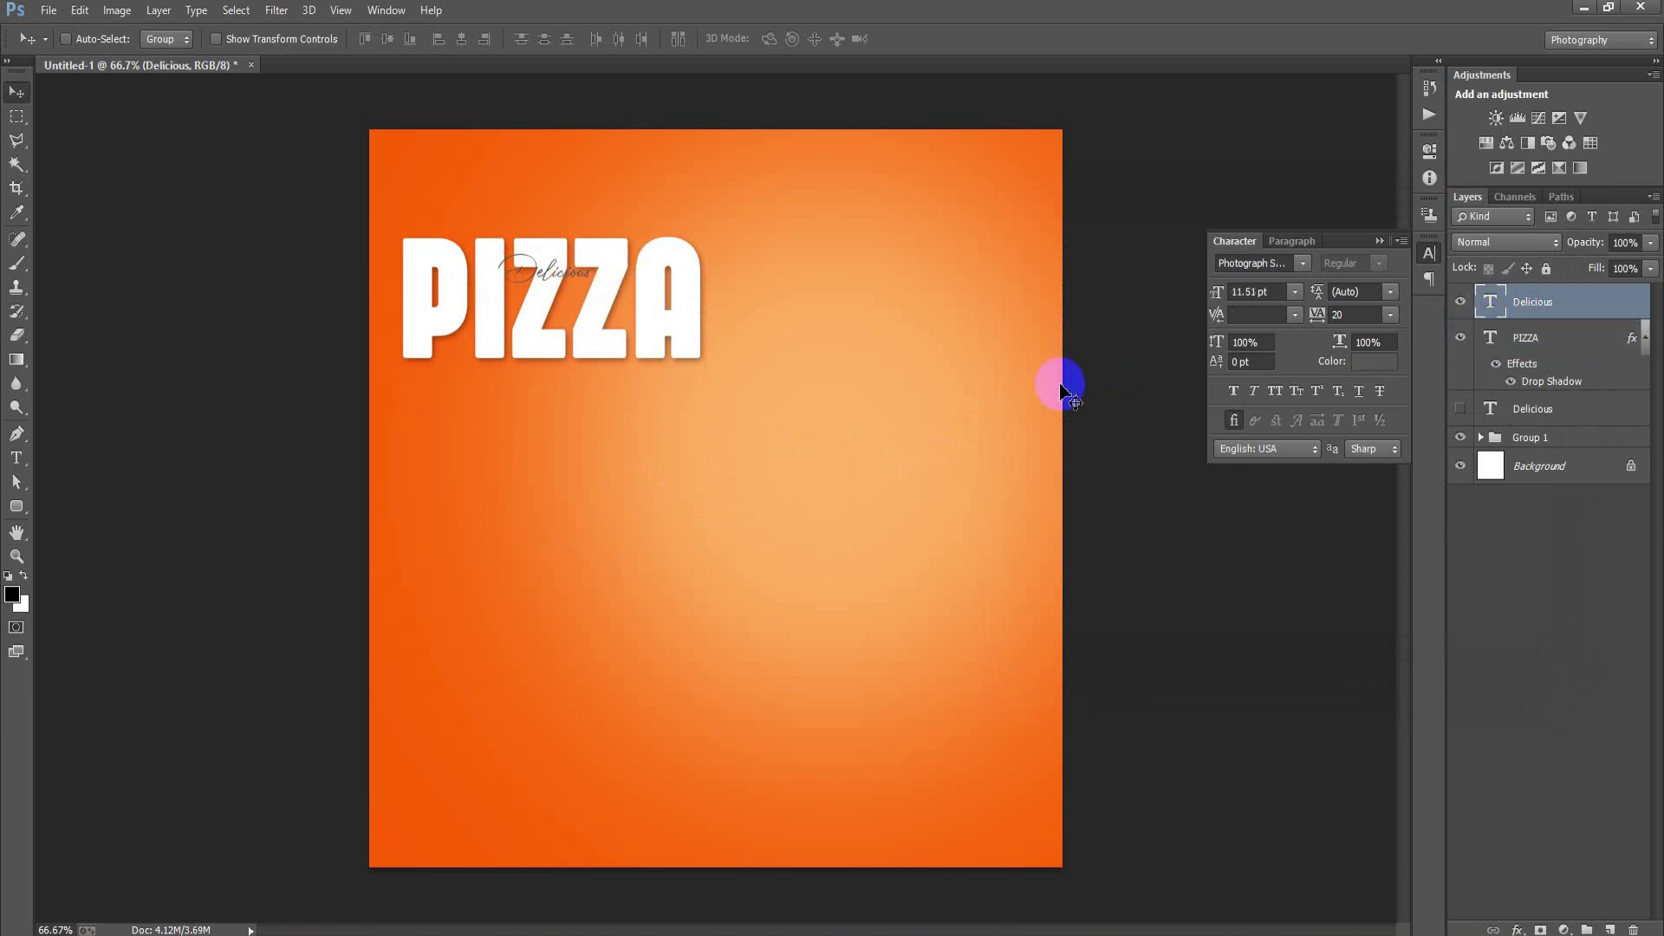
key(ctrl+t)
- Enlarge Delicious above PIZZA and centre it horizontally over the headline
mouse_move(592, 294)
mouse_down()
mouse_move(646, 317)
mouse_move(600, 248)
mouse_move(666, 289)
mouse_move(626, 250)
mouse_up()
click(835, 39)
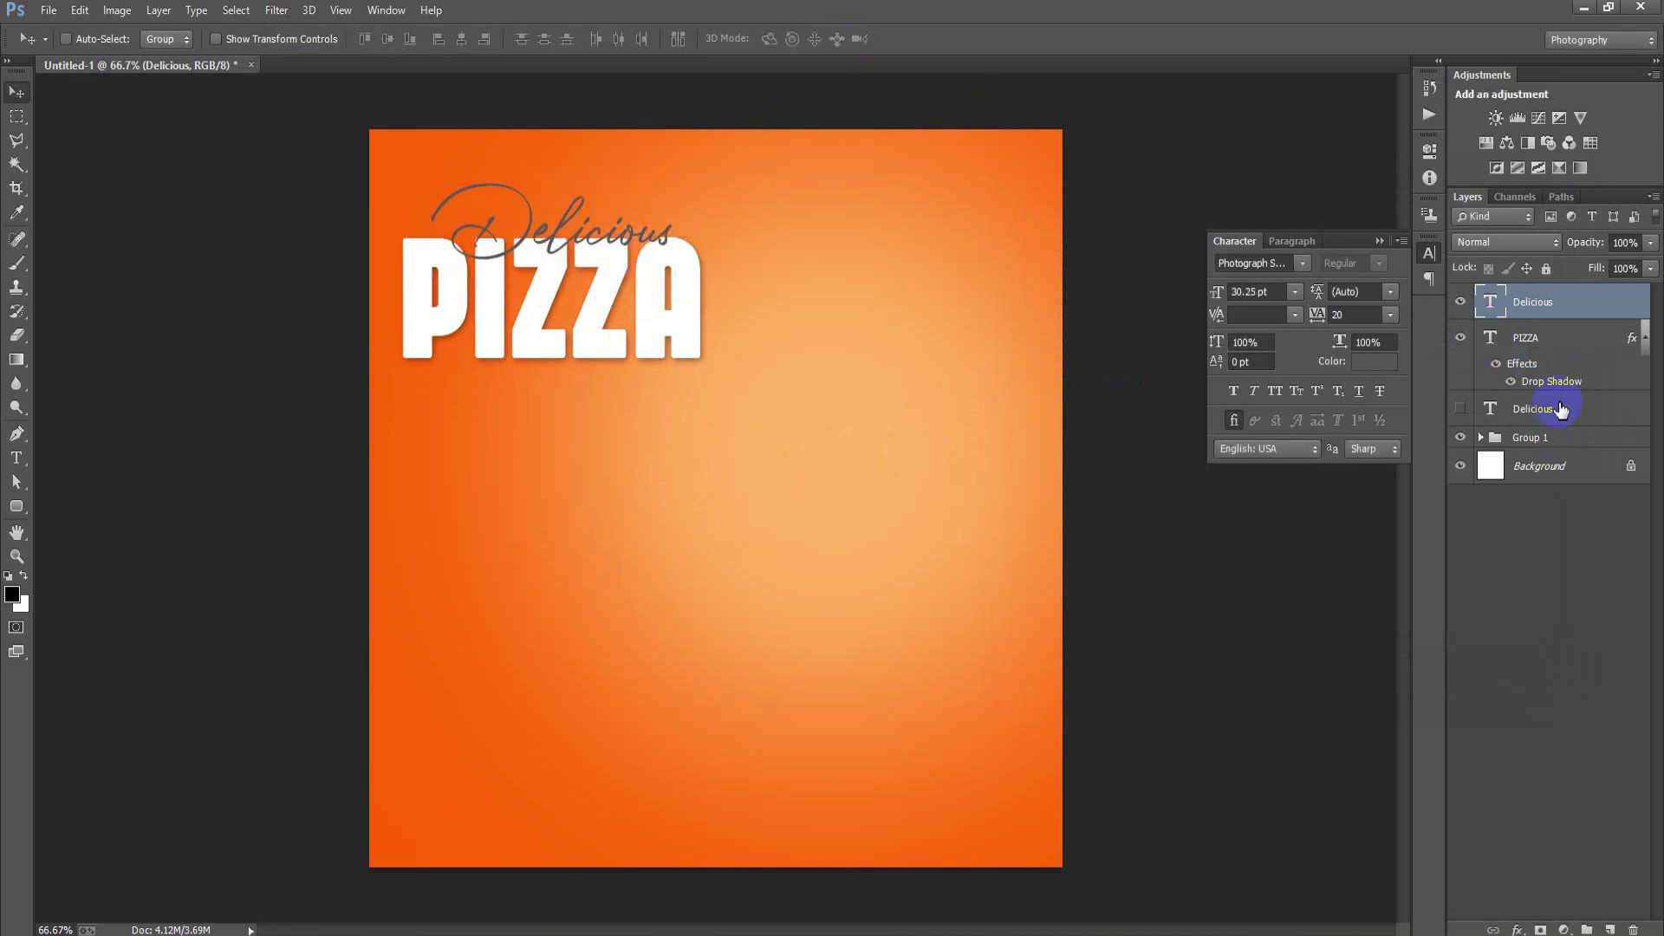
click(1646, 338)
shift+click(1569, 337)
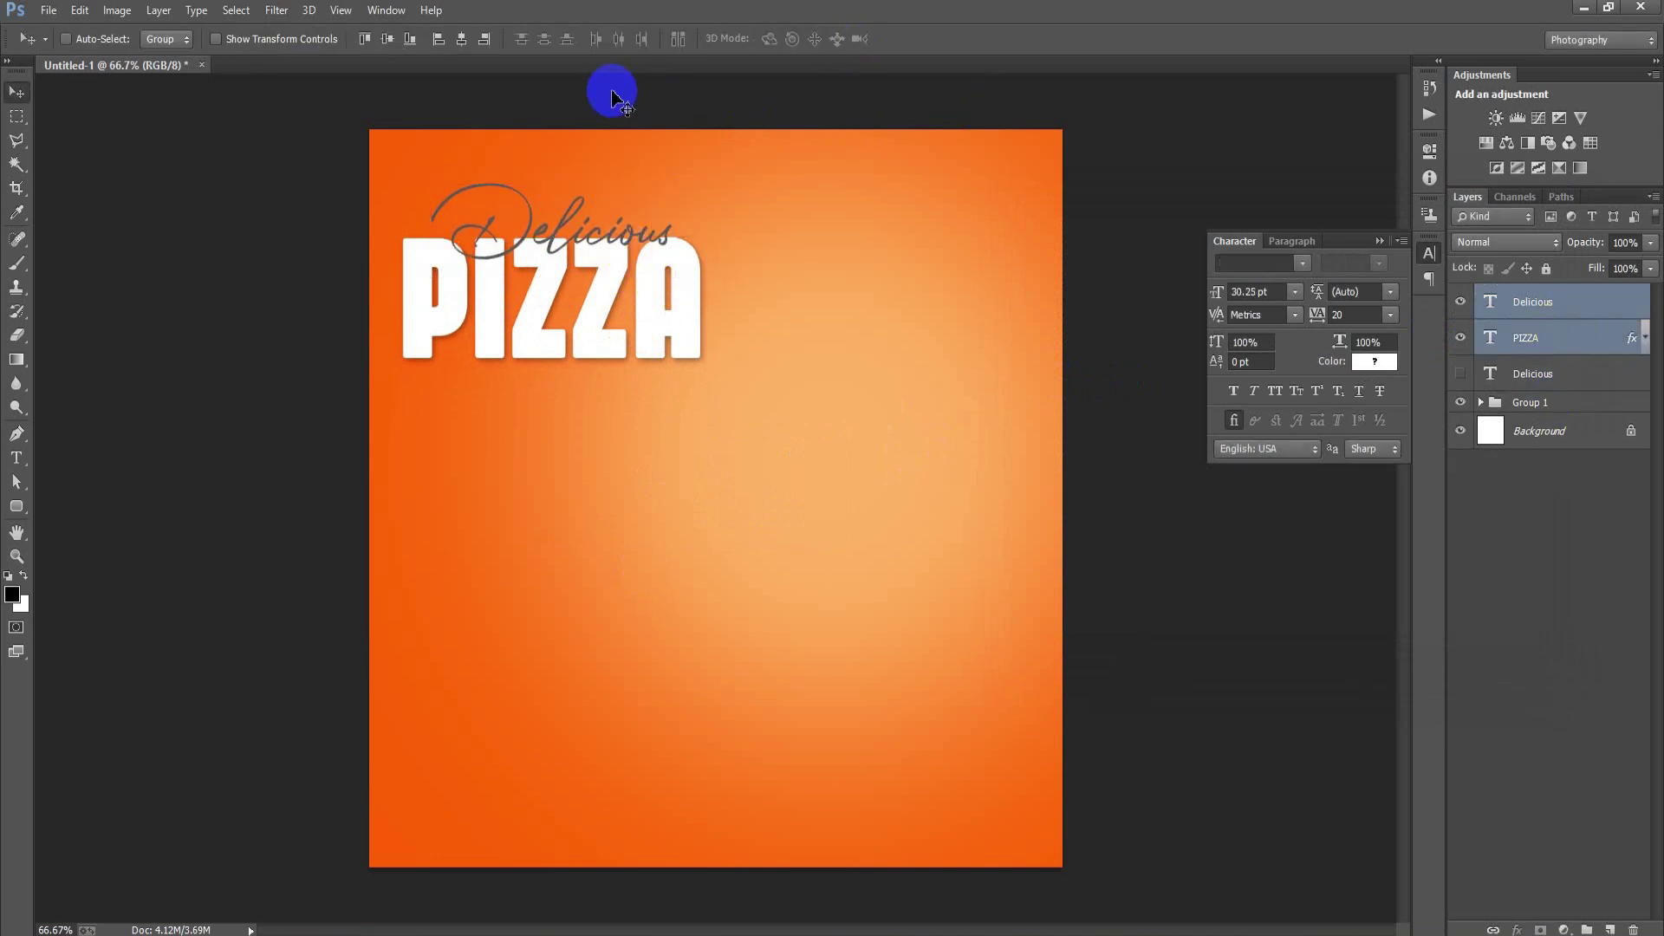
click(462, 39)
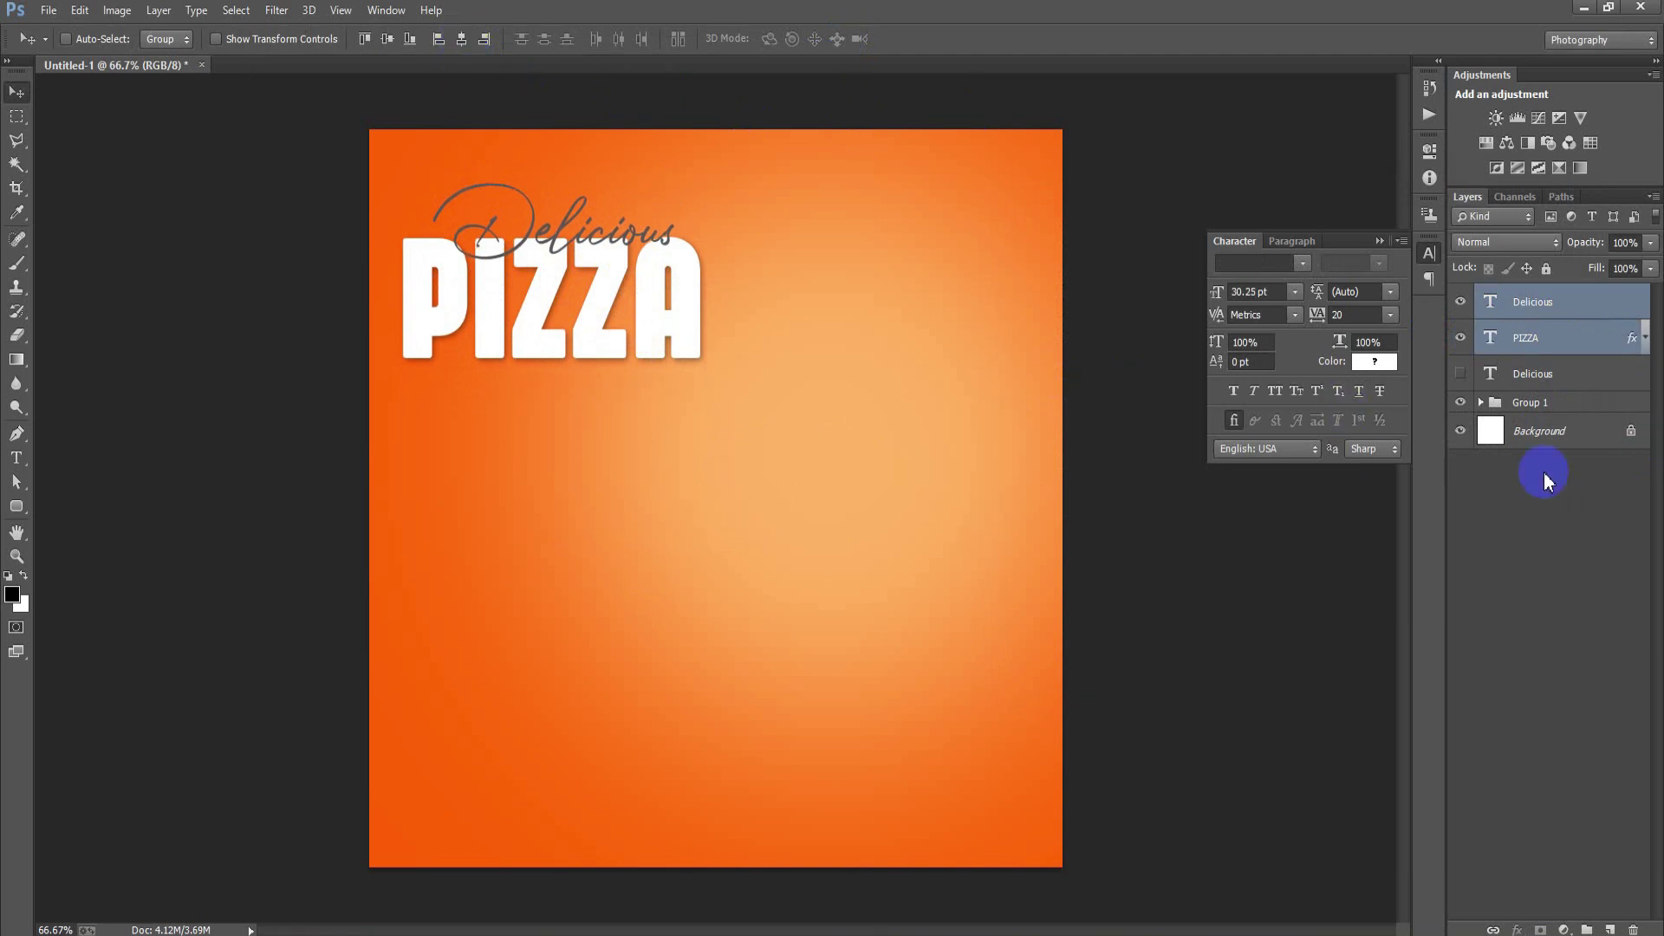
key(Right)
key(Right)
key(Right)
key(Right)
key(Right)
key(Right)
key(Down)
key(Down)
key(Down)
key(Down)
key(Down)
key(Down)
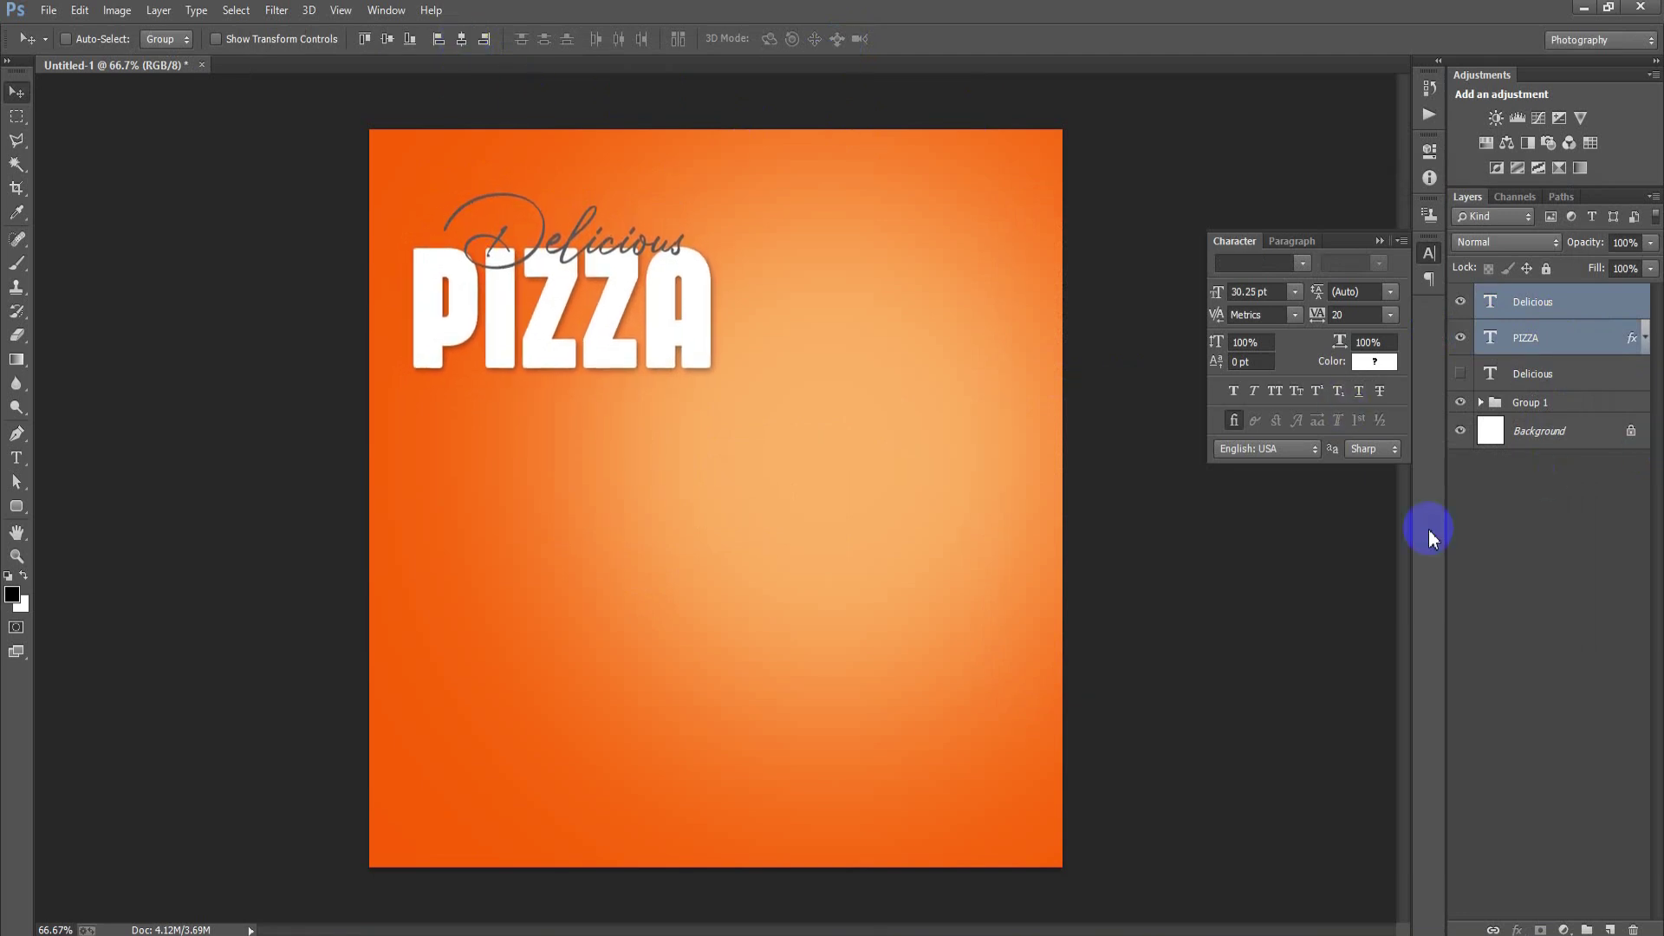
key(Down)
key(Down)
key(Down)
key(Down)
key(Down)
key(Down)
key(Up)
key(Up)
key(Up)
key(Up)
key(Up)
key(Up)
key(Up)
key(Up)
key(Up)
key(Up)
key(Up)
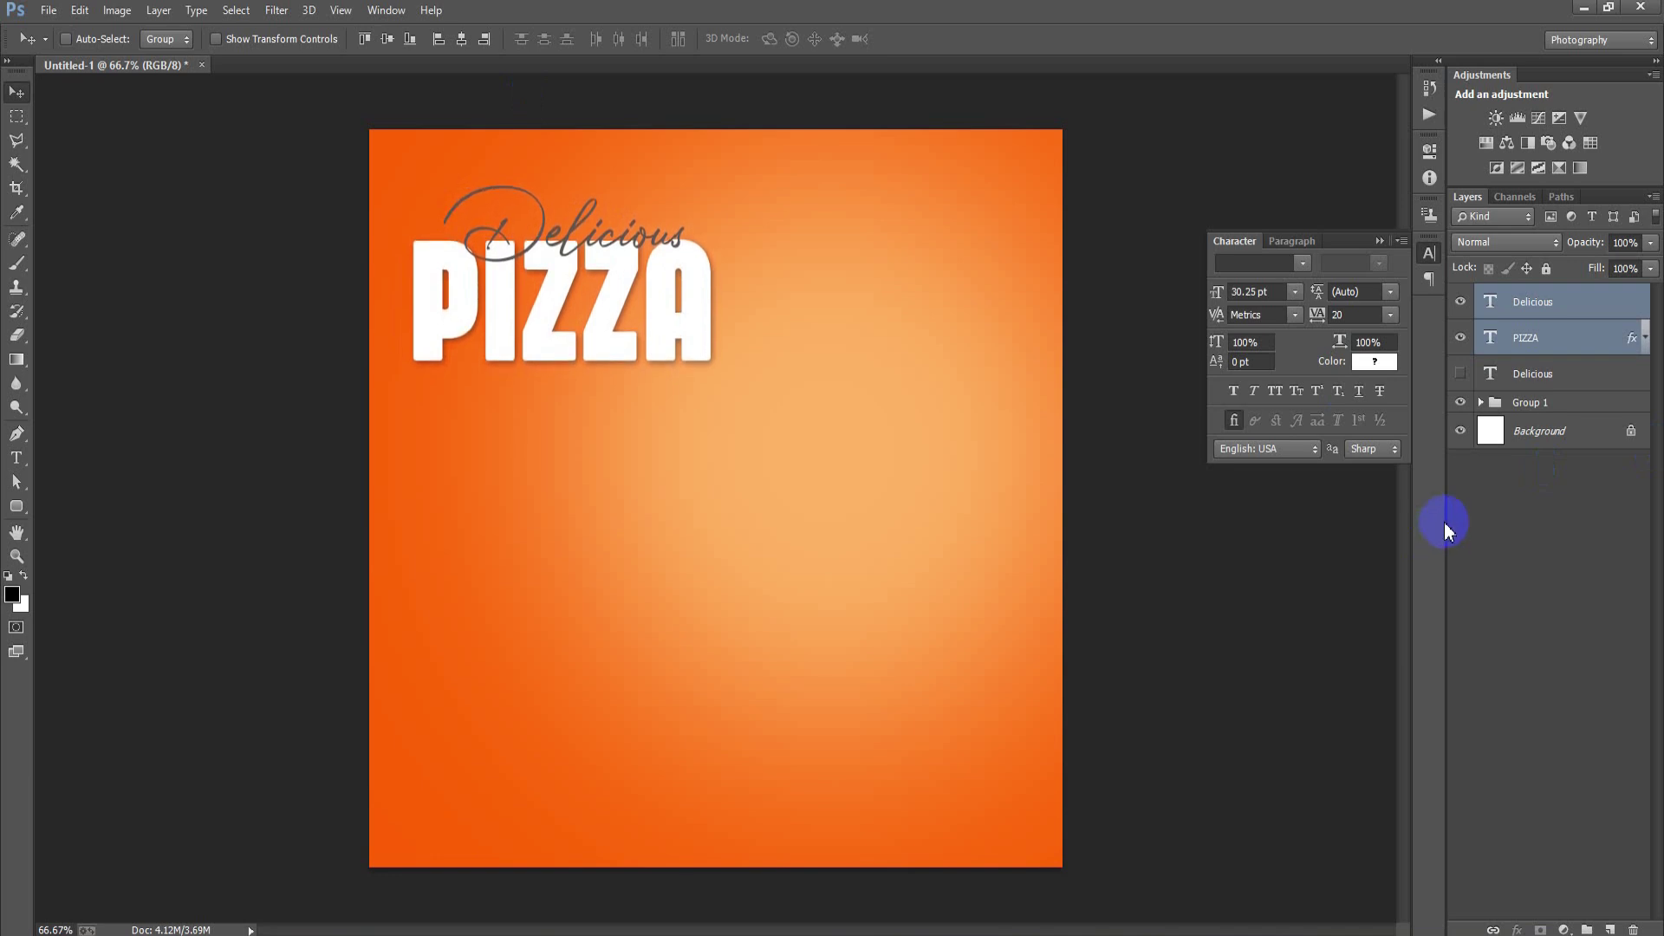
- Nudge Delicious up, group it with PIZZA as Group 2, and add an empty layer
click(1600, 303)
key(Up)
key(Up)
key(Up)
key(Up)
key(Up)
key(Up)
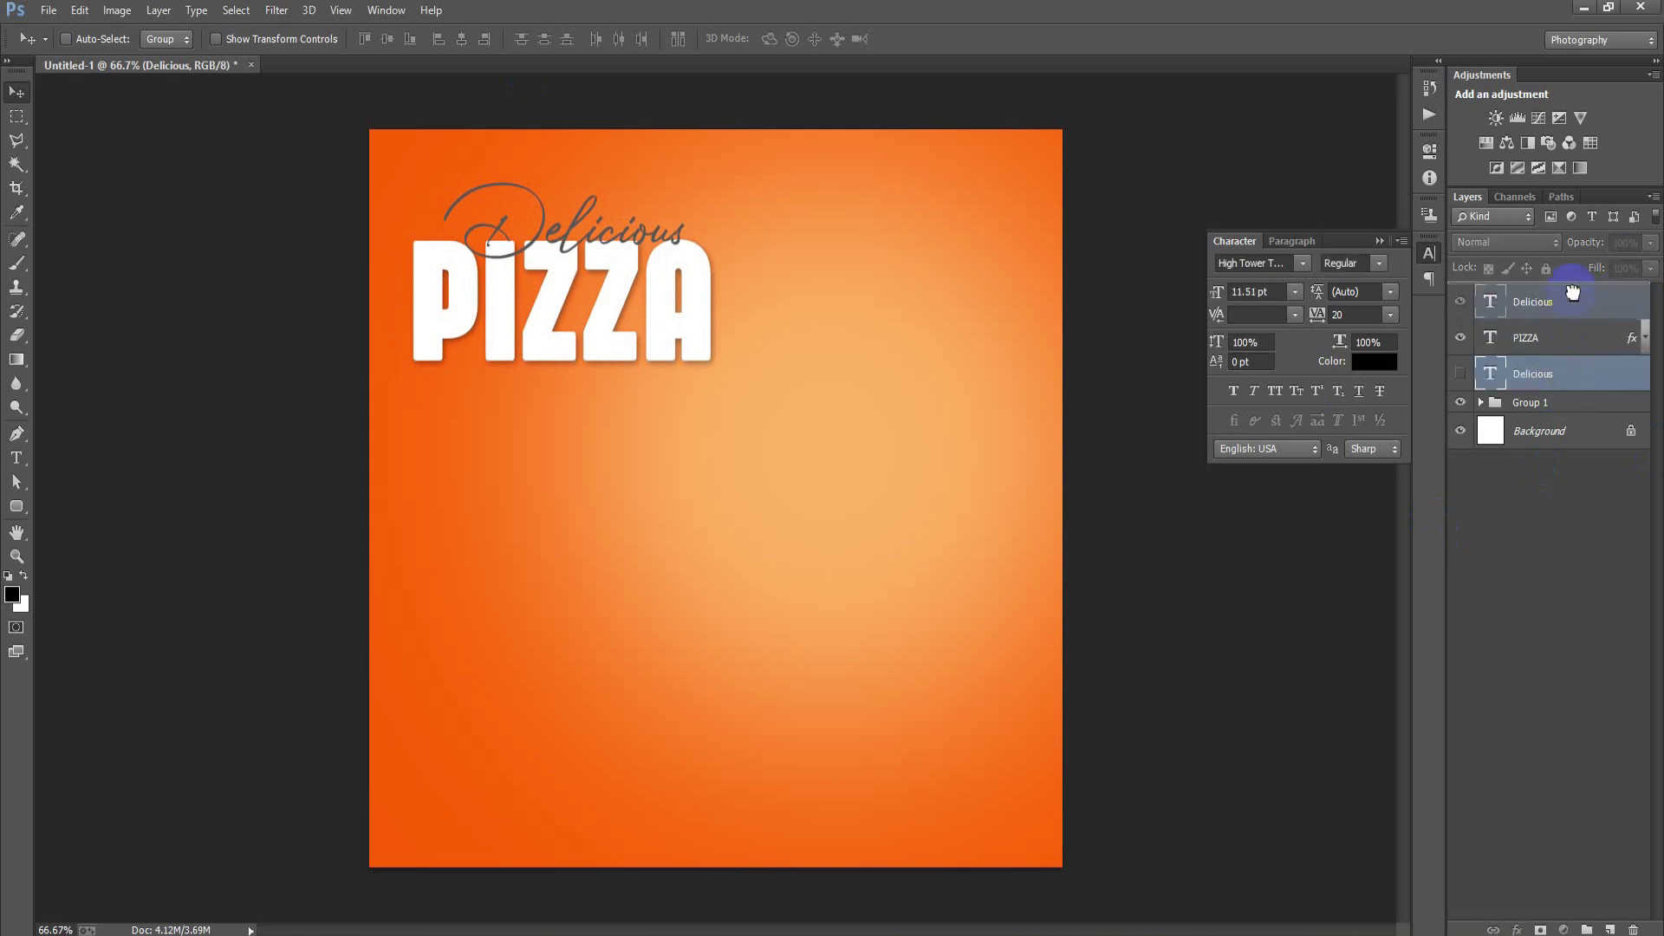
drag(1564, 373, 1576, 294)
click(1554, 355)
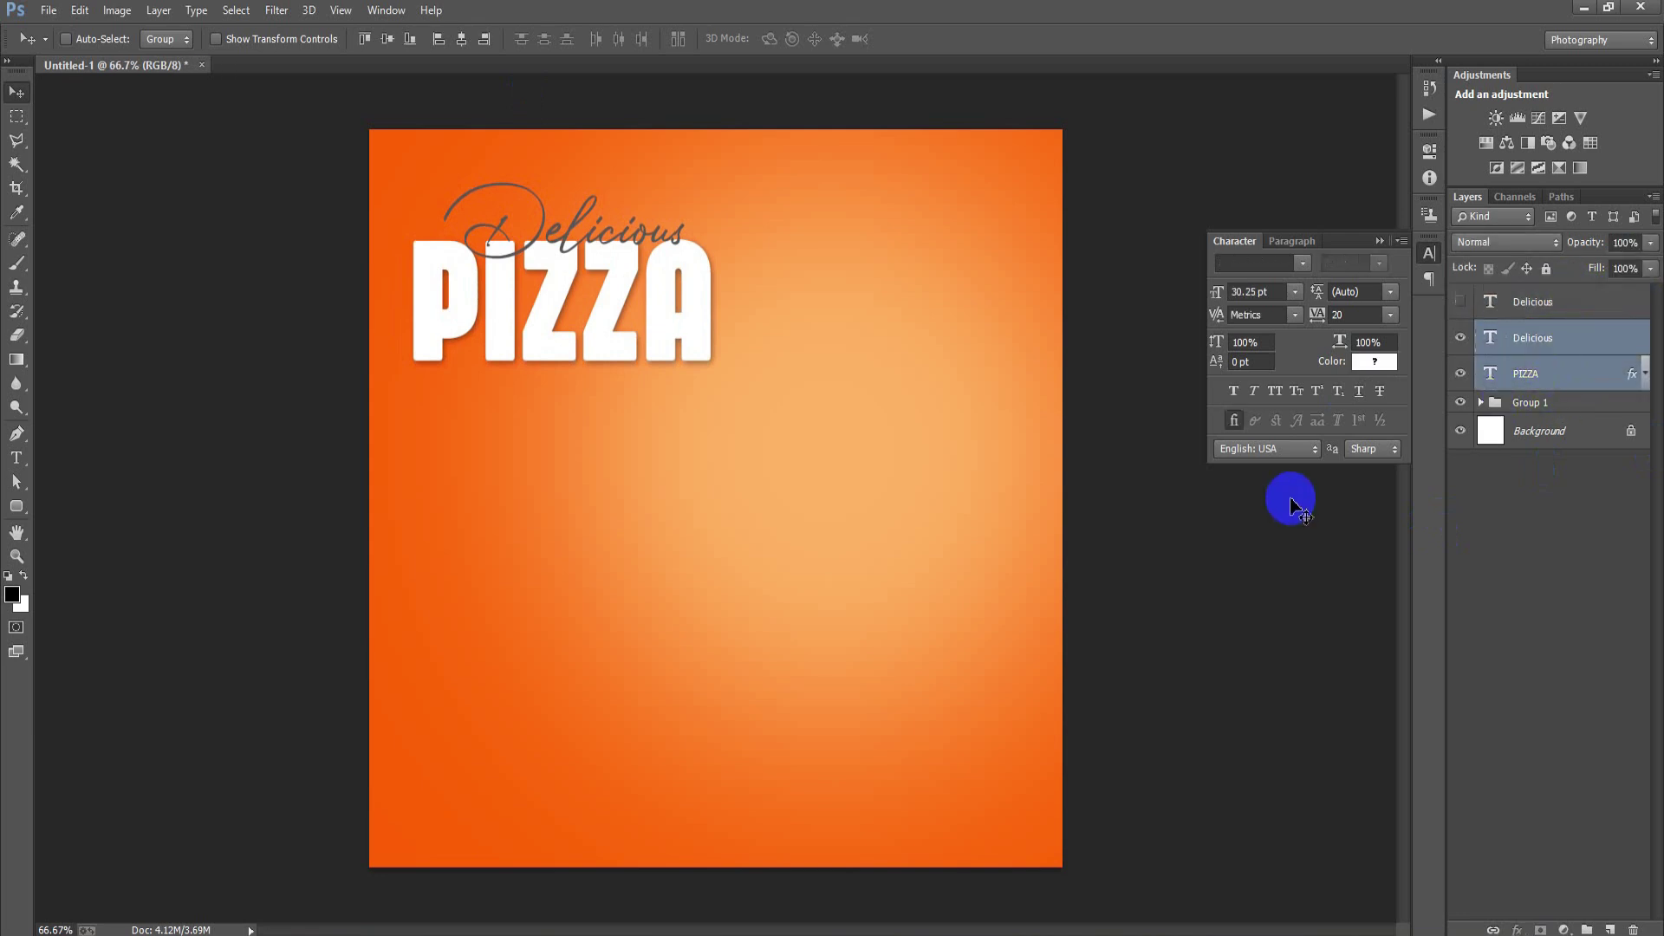
key(ctrl+g)
click(1610, 930)
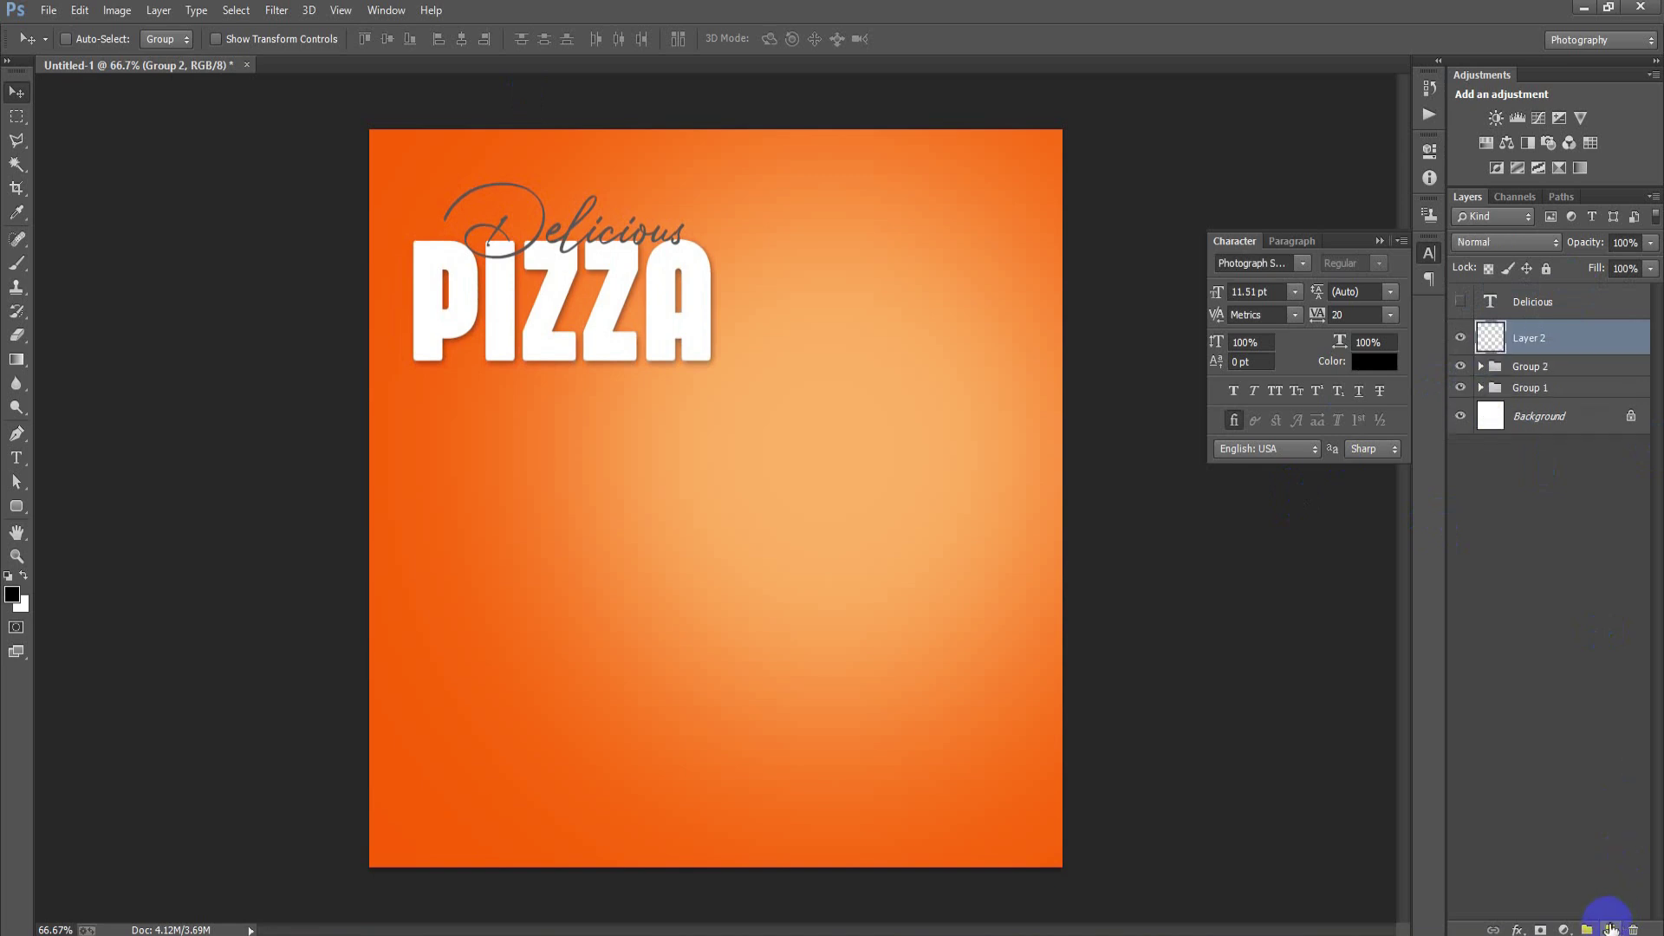
- Draw a black ellipse over the lower poster with no outline
click(16, 507)
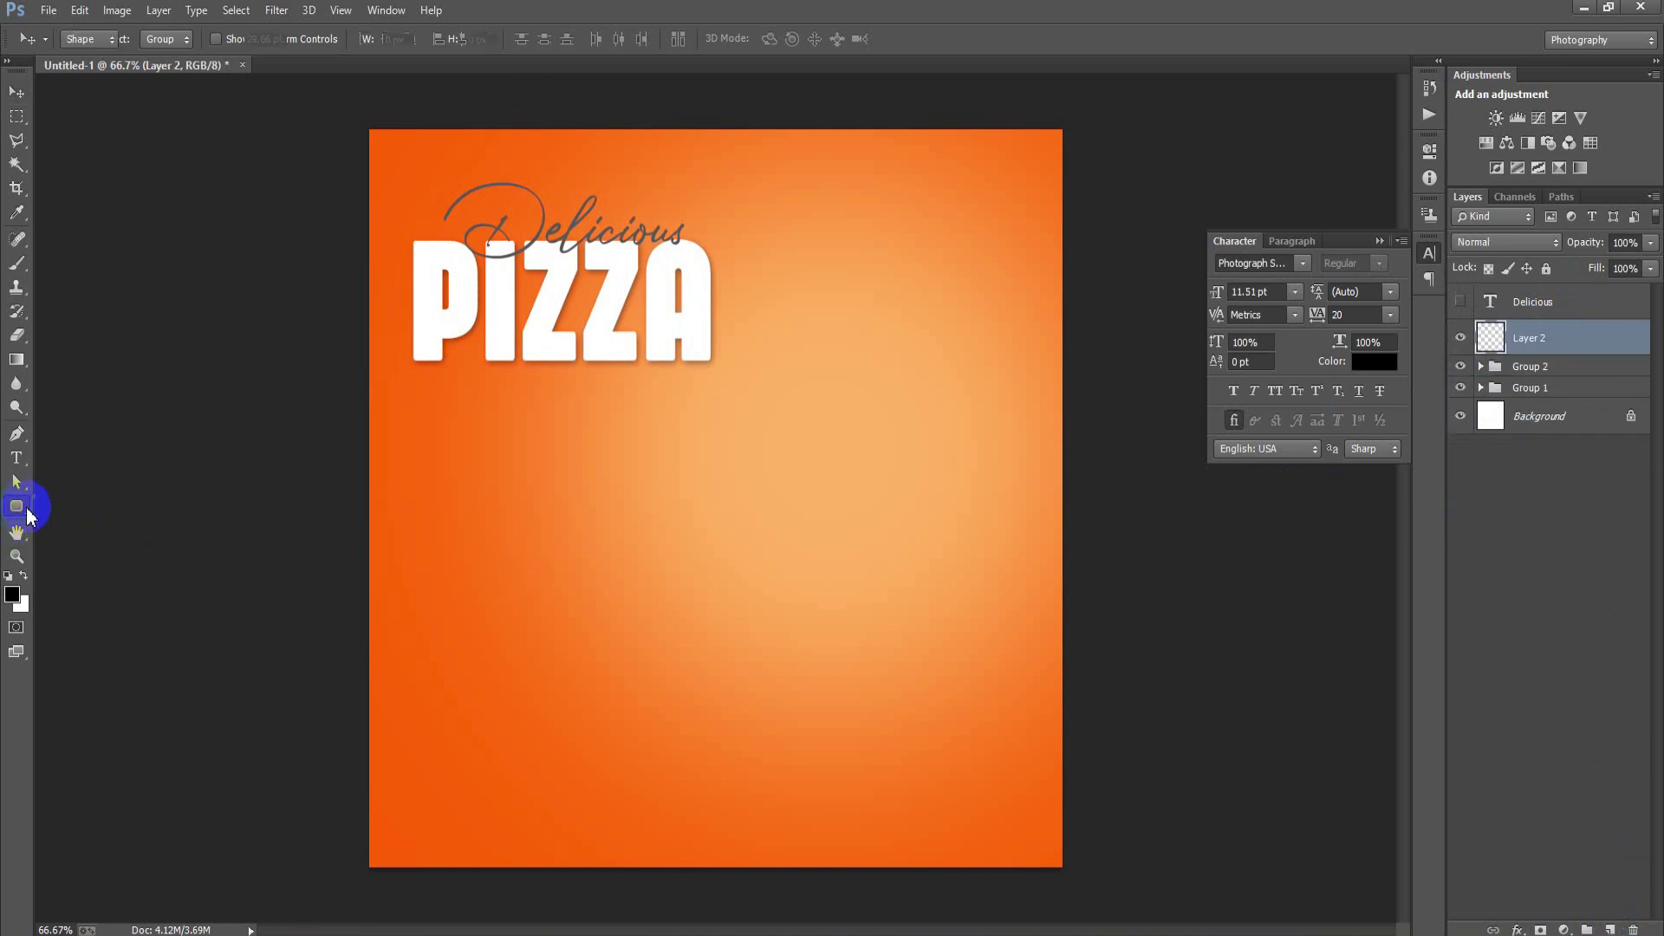
click(87, 542)
drag(362, 635, 1091, 920)
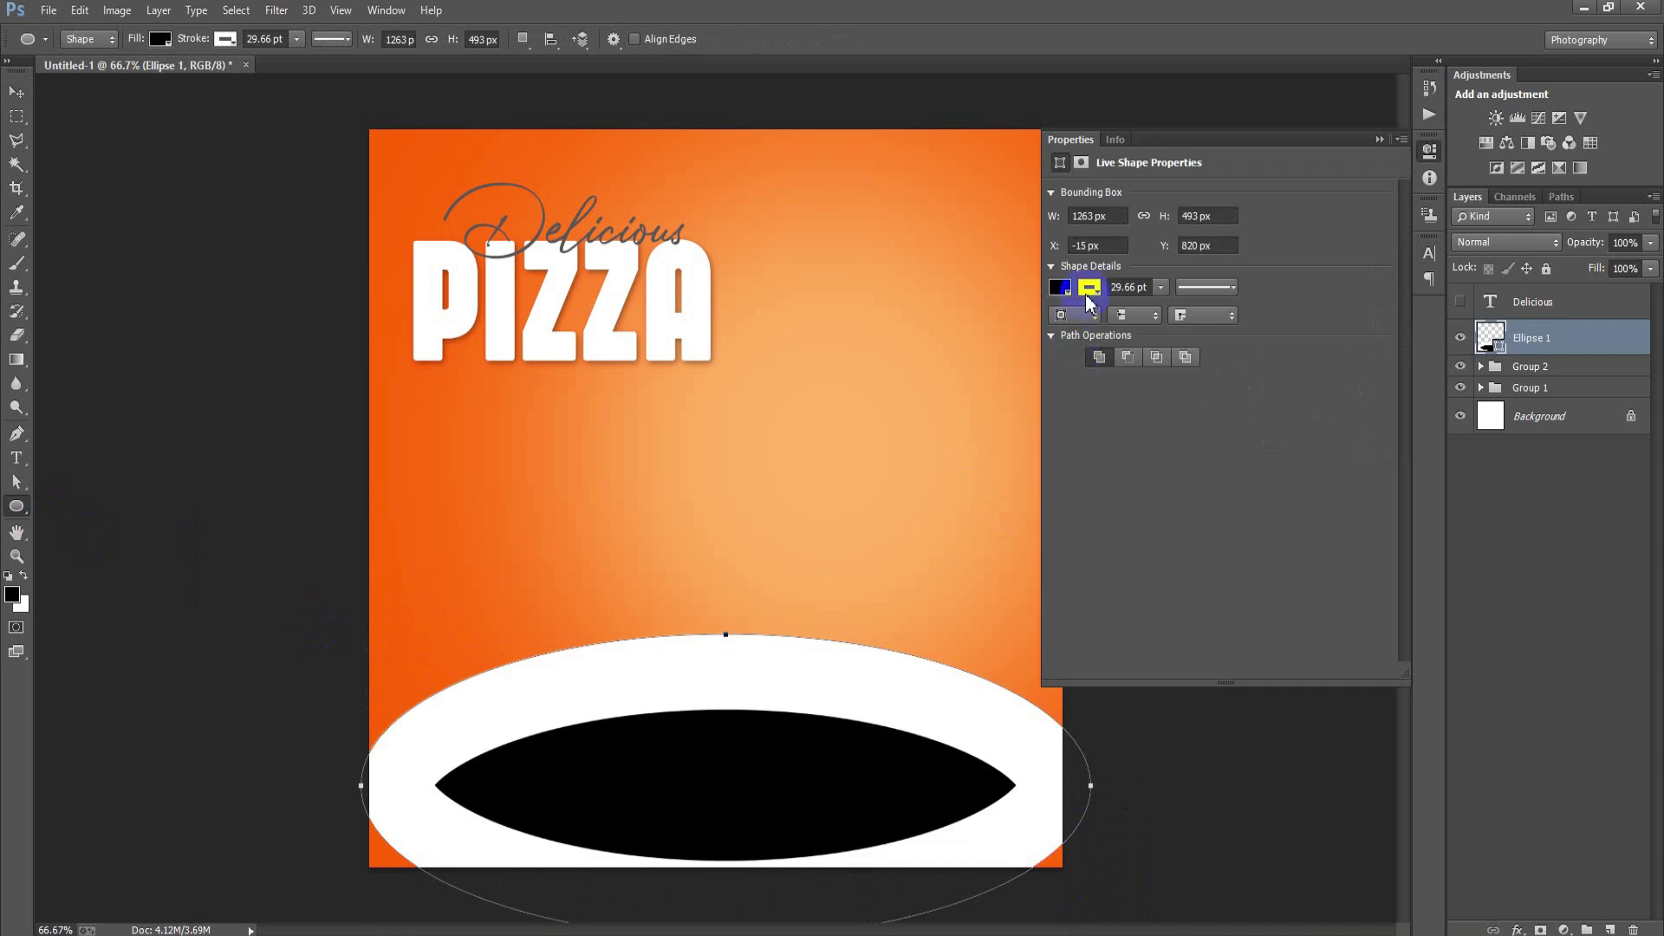
click(1089, 289)
click(1074, 326)
click(17, 91)
click(1379, 140)
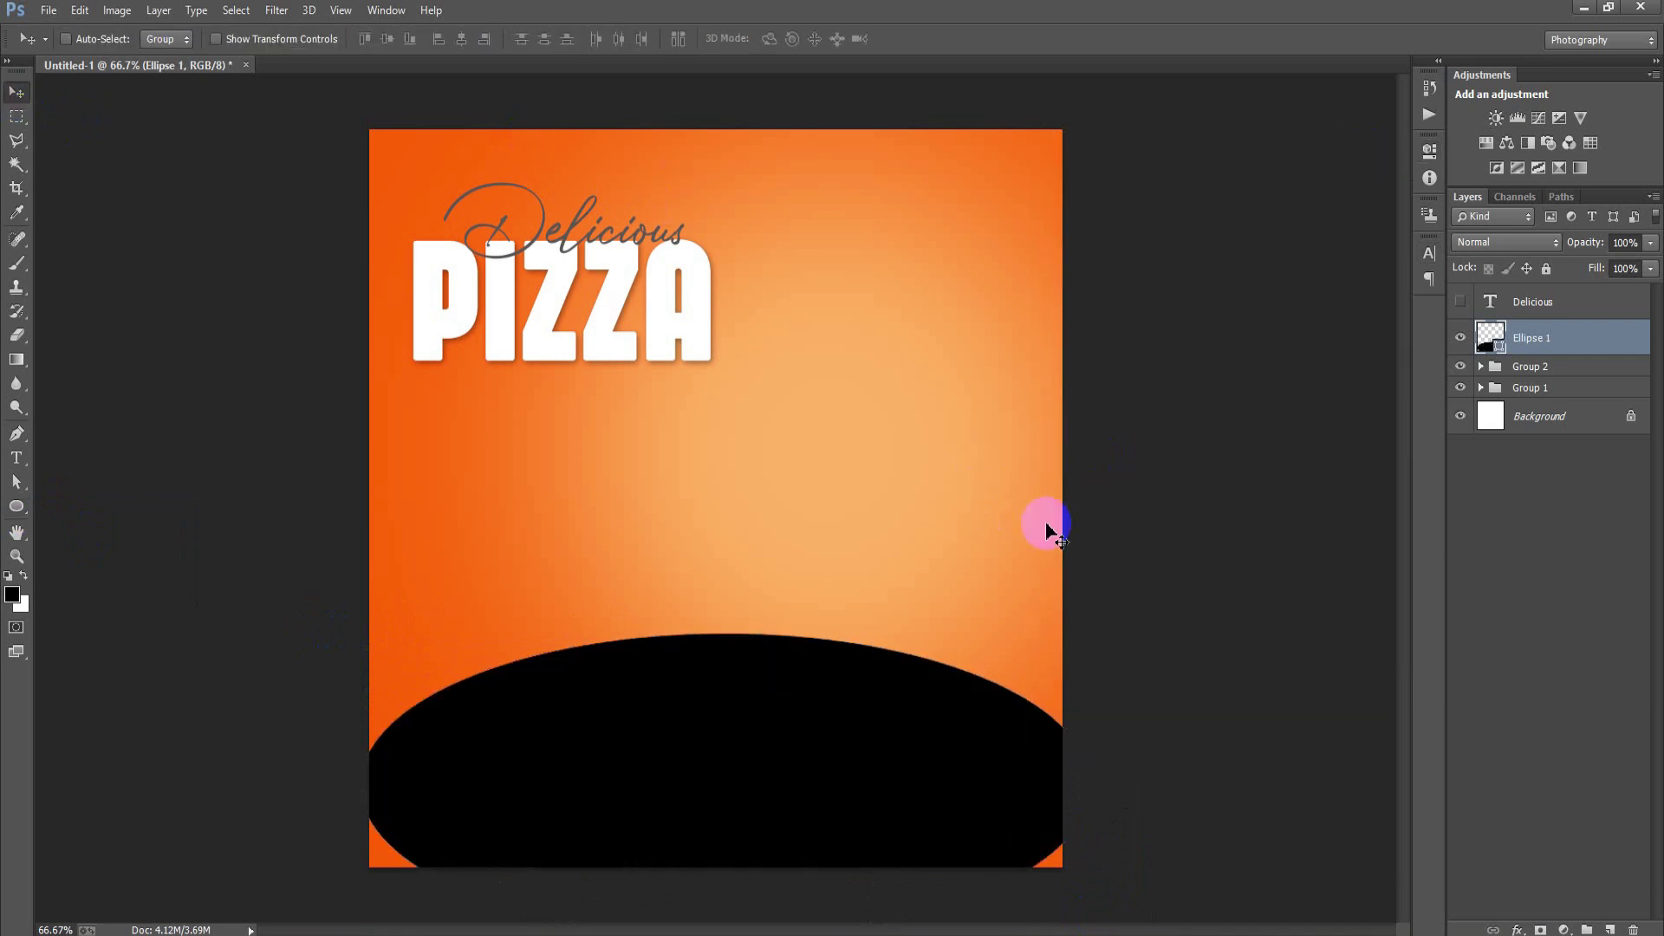
- Enlarge the ellipse to about 135%, past the poster sides, and nudge it down
key(ctrl+t)
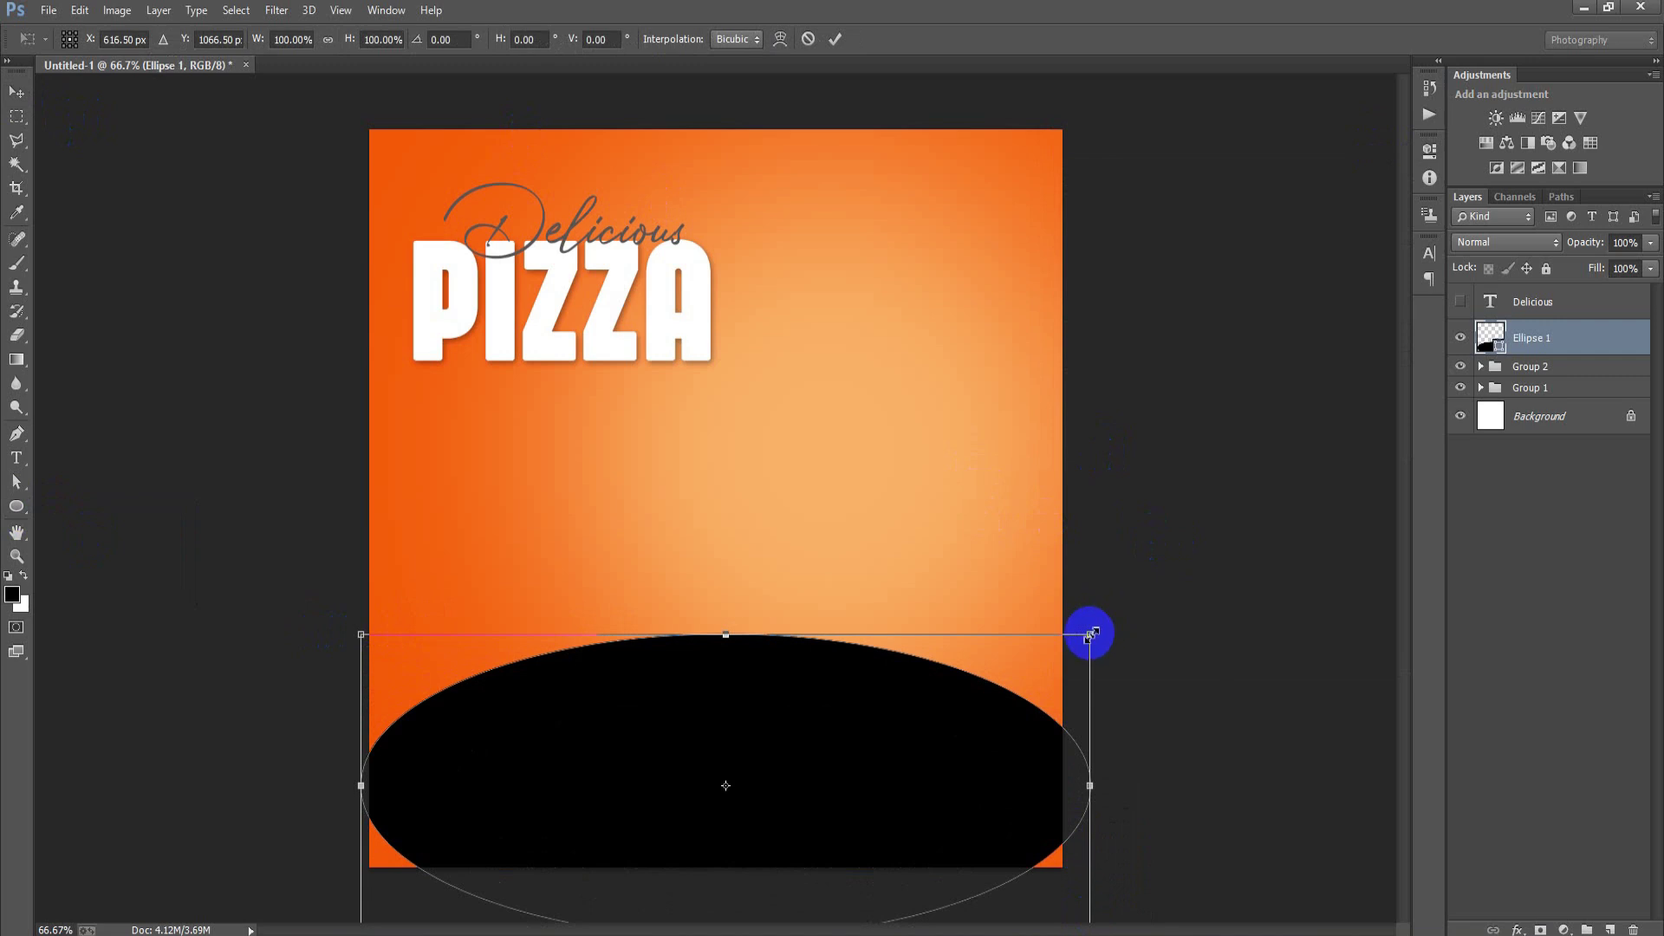
drag(1089, 635, 1181, 557)
mouse_move(911, 787)
mouse_down()
mouse_move(905, 819)
mouse_move(902, 798)
mouse_up()
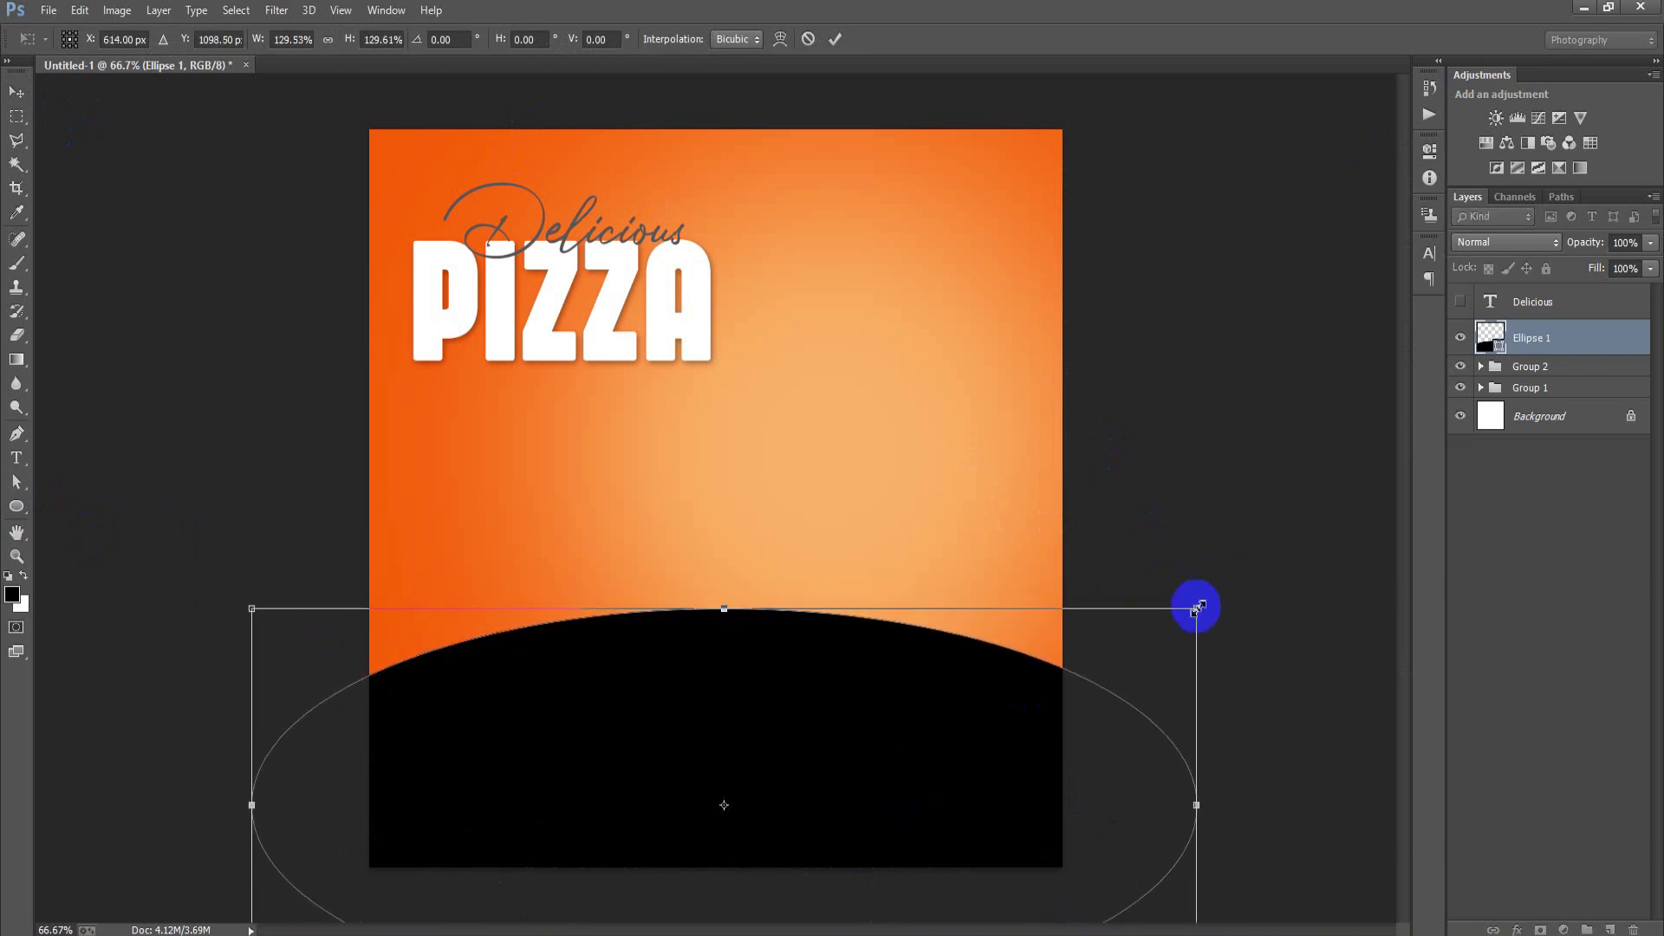
drag(1194, 604, 1216, 600)
drag(724, 600, 726, 580)
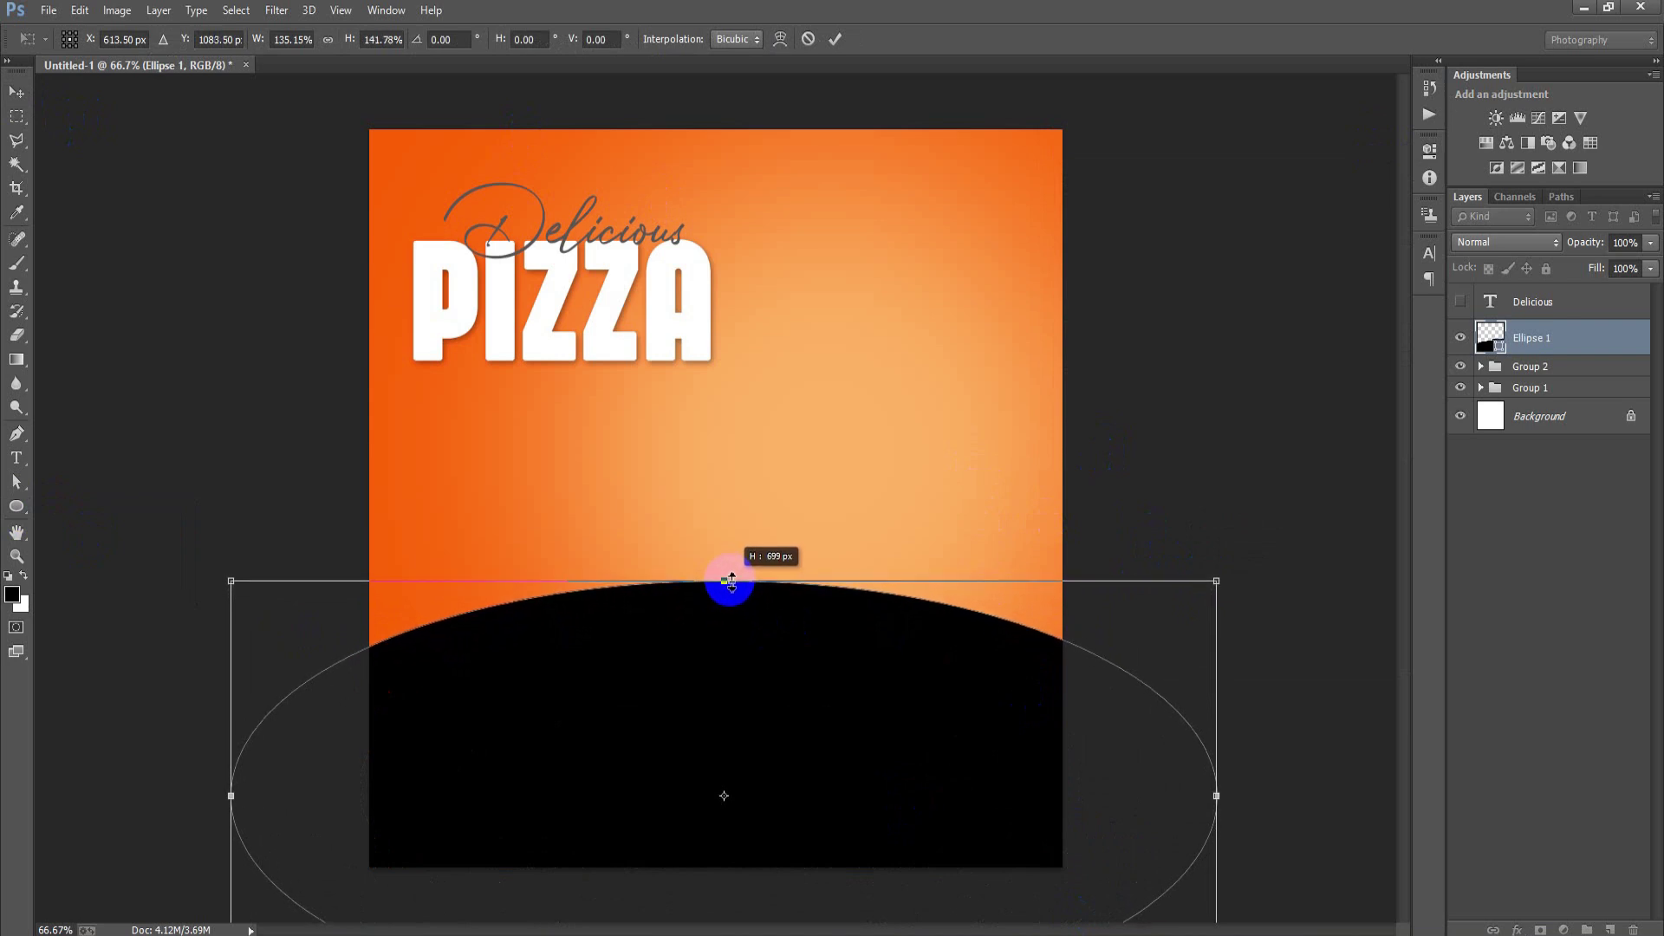
click(835, 39)
key(Down)
key(Down)
key(Down)
key(Down)
key(Down)
key(Down)
key(Down)
key(Down)
key(Down)
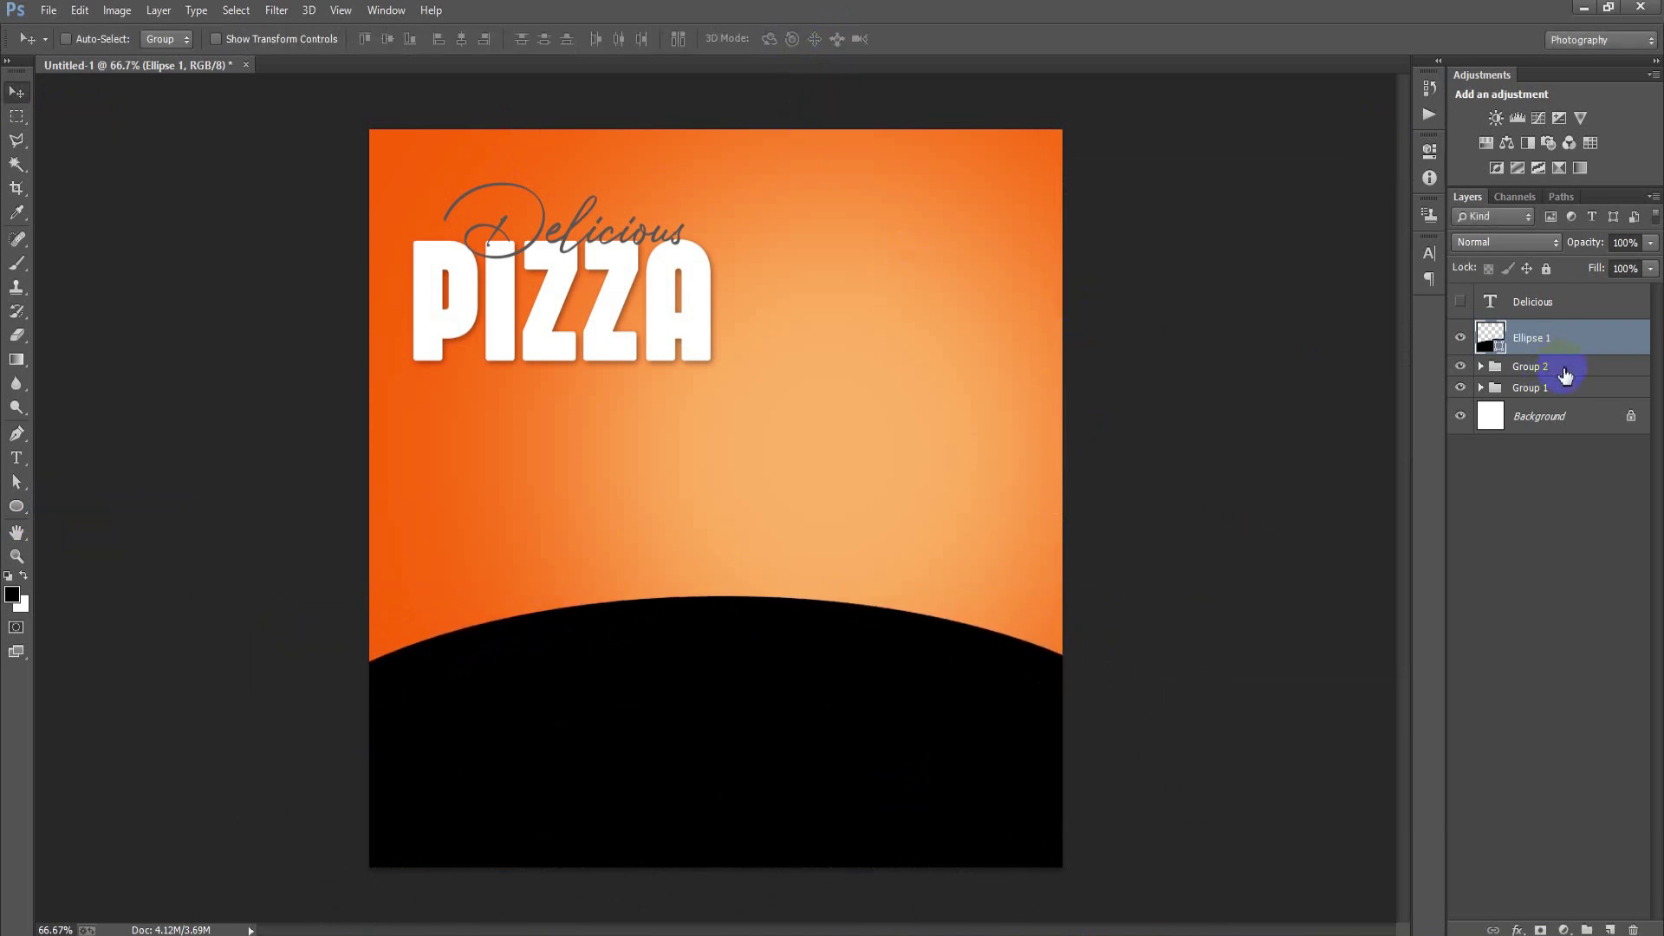
- Shrink the PIZZA headline group slightly and nudge it into position
click(1565, 371)
key(ctrl+t)
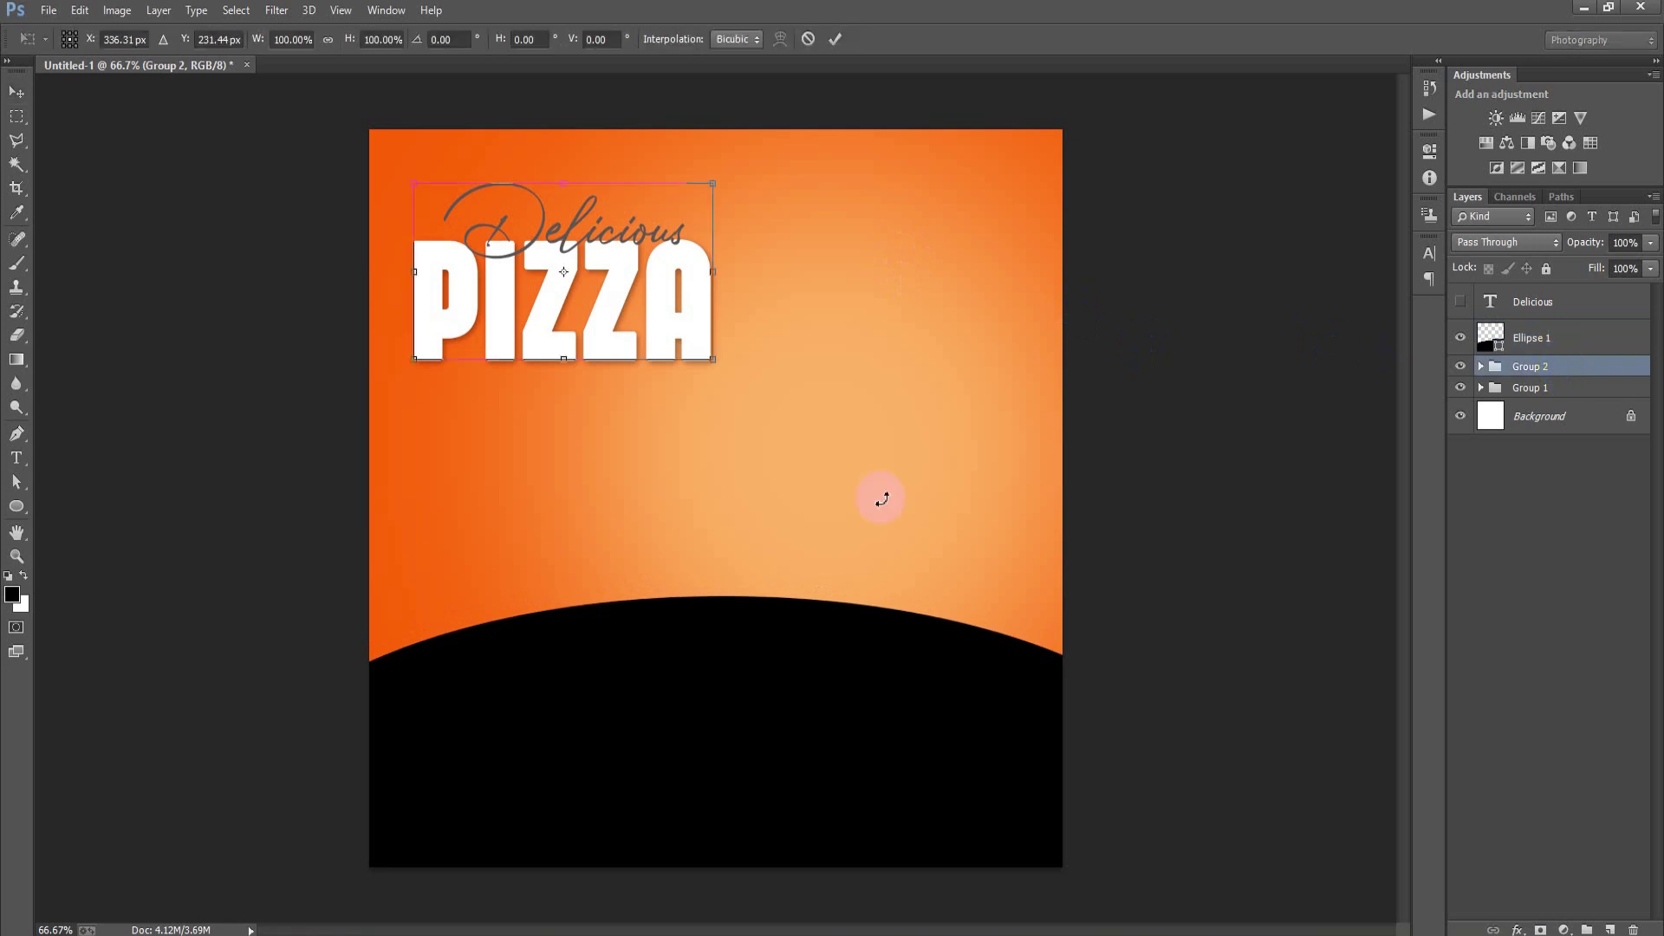
drag(712, 357, 700, 352)
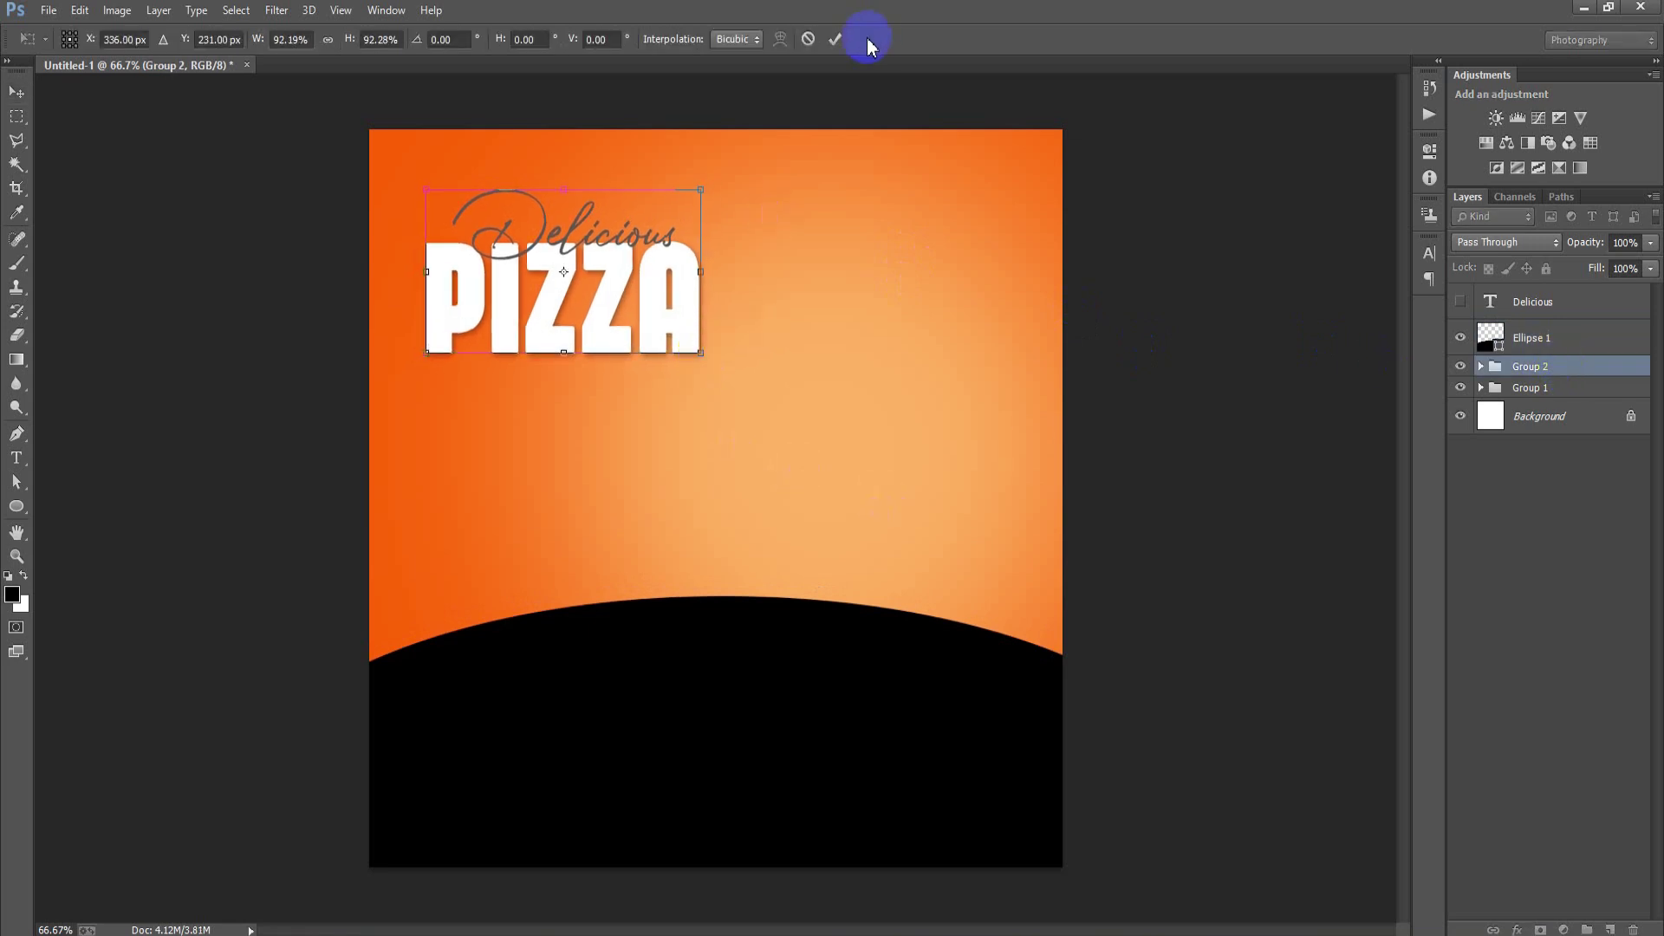
click(834, 38)
key(shift+Up)
key(shift+Up)
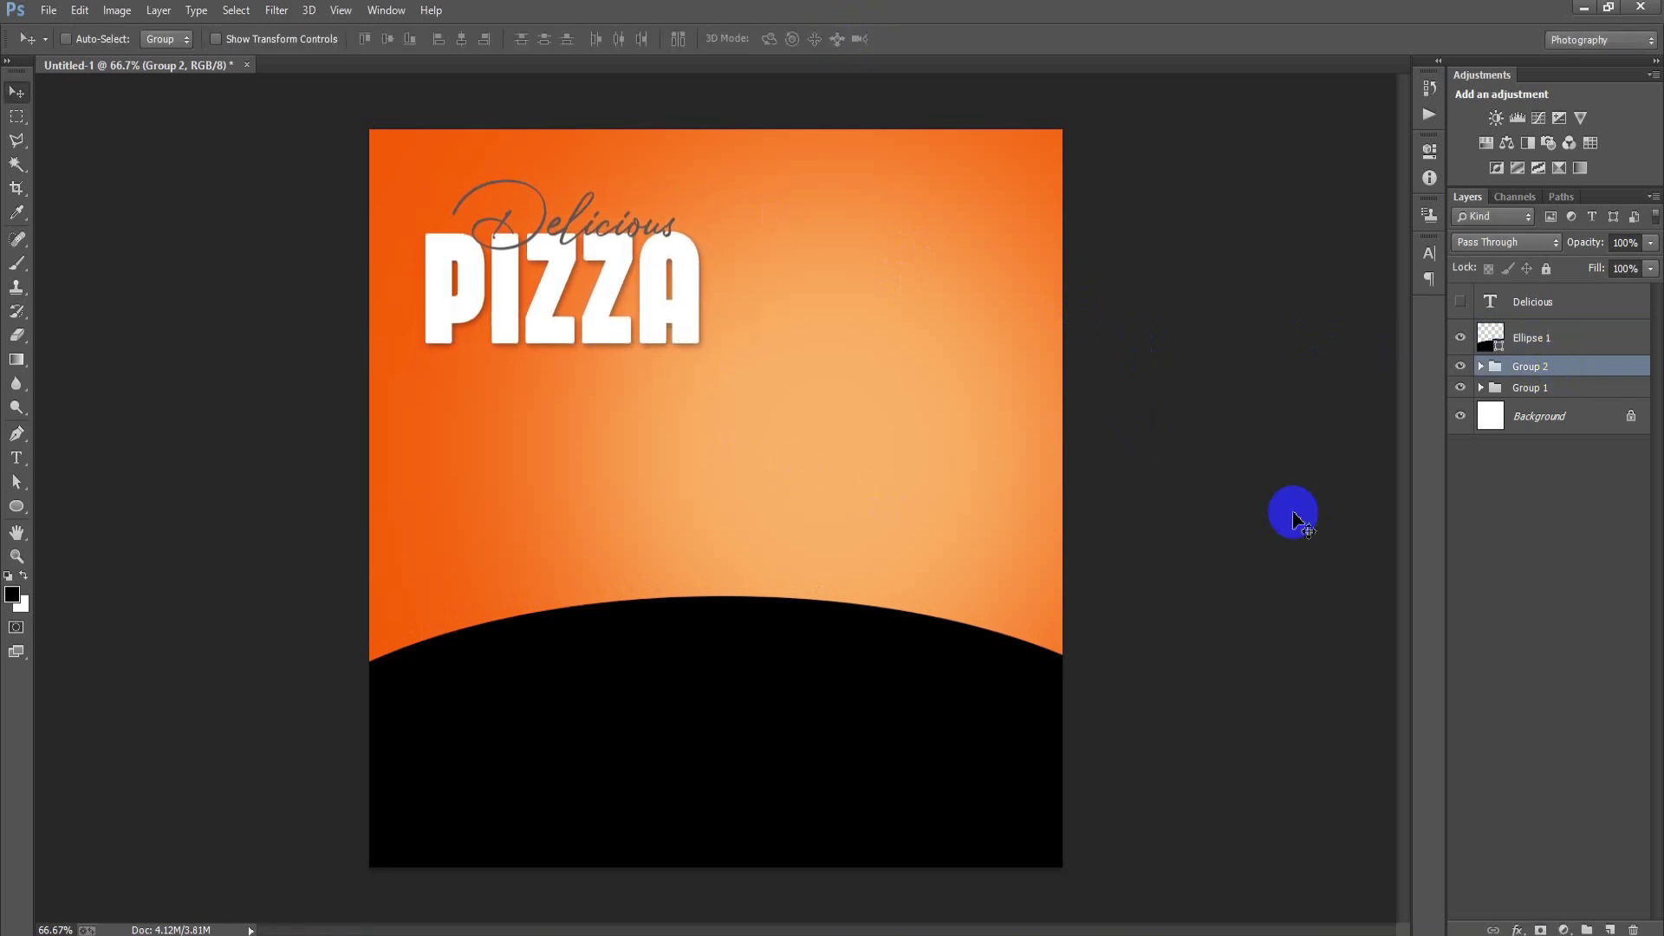
key(shift+Left)
key(shift+Left)
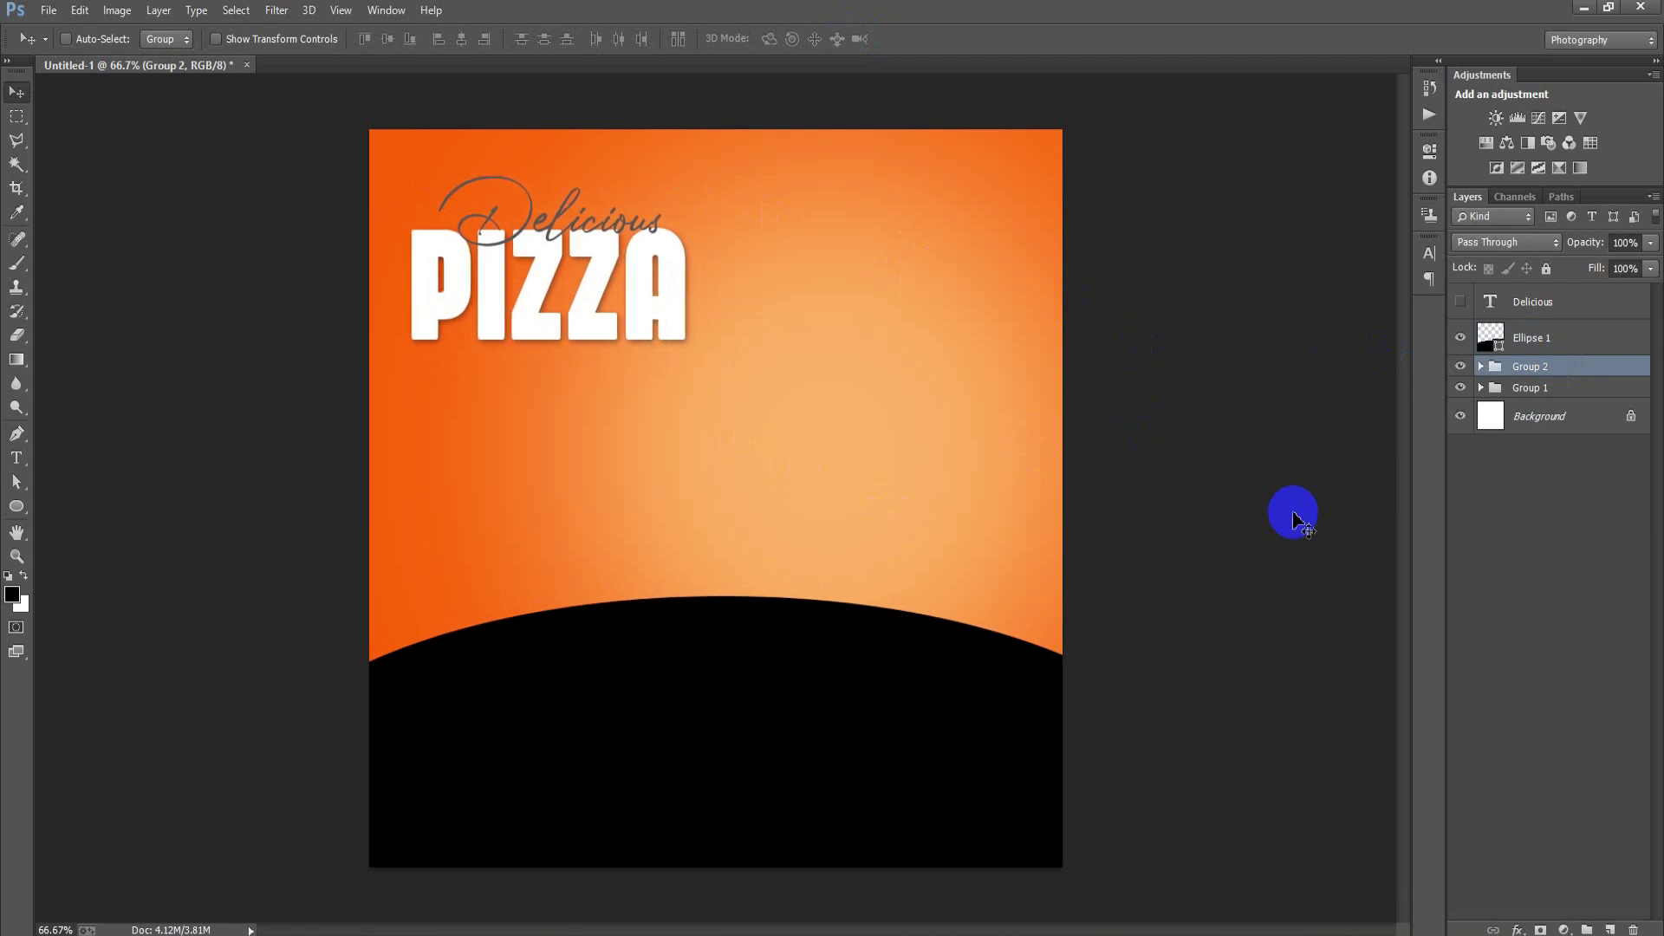
key(Right)
key(Right)
key(Right)
key(Down)
key(Down)
key(Down)
key(Right)
key(Right)
key(Right)
key(Right)
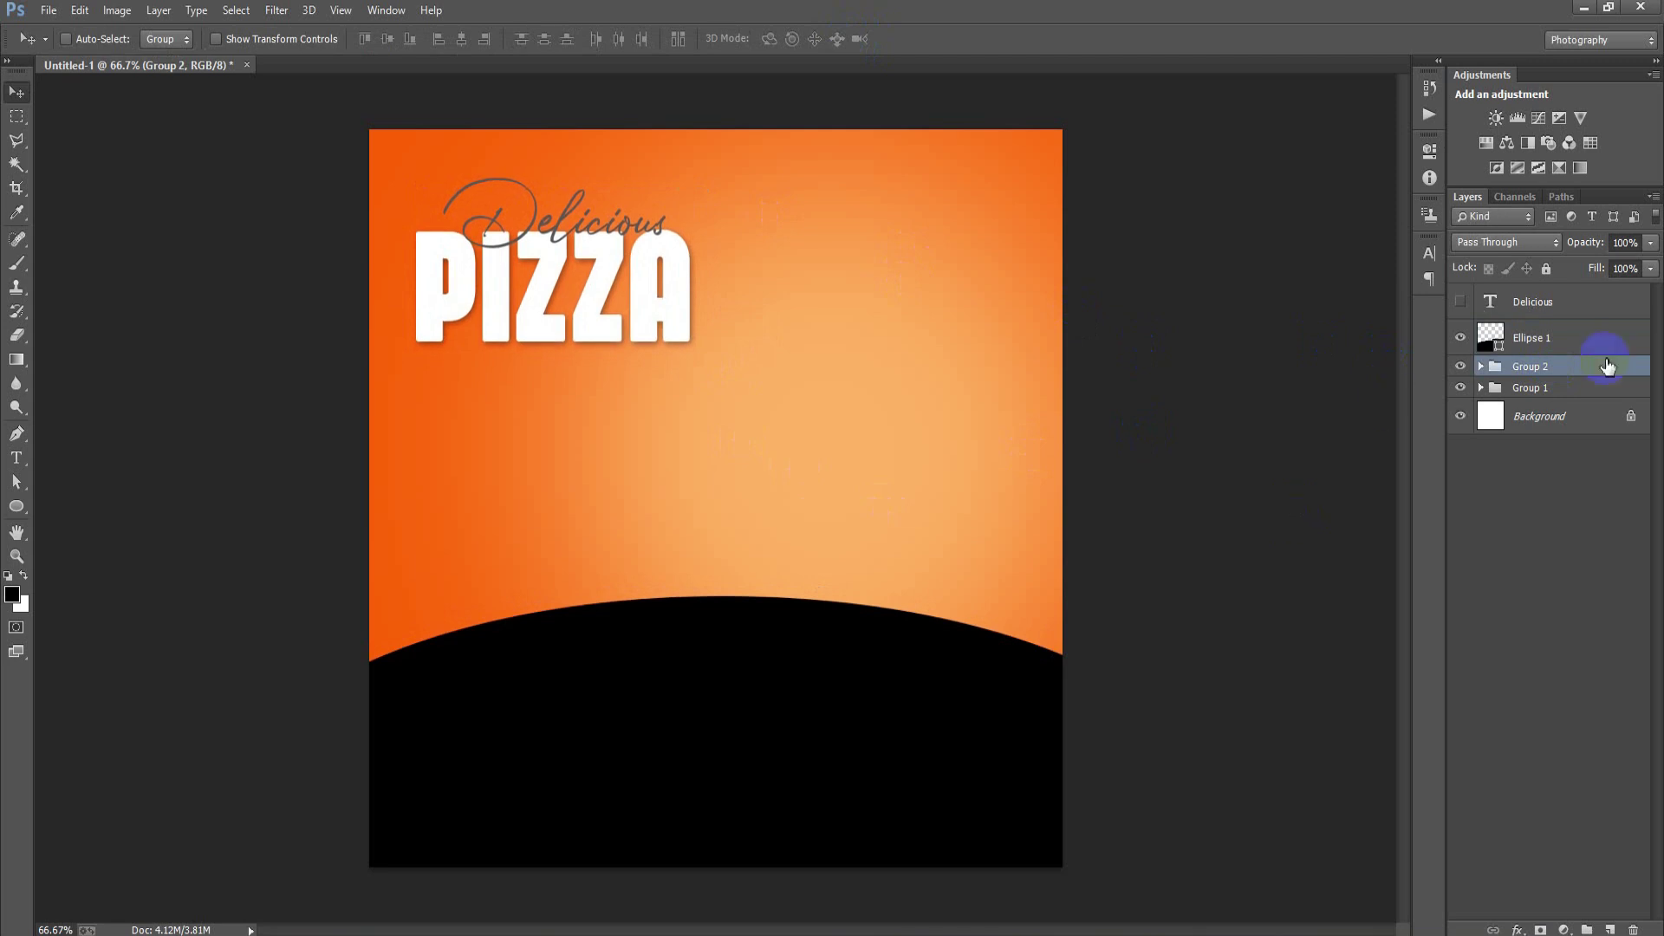
- Turn the curved Ellipse 1 band white (#ffffff) and nudge it down slightly
click(1535, 345)
double_click(1490, 337)
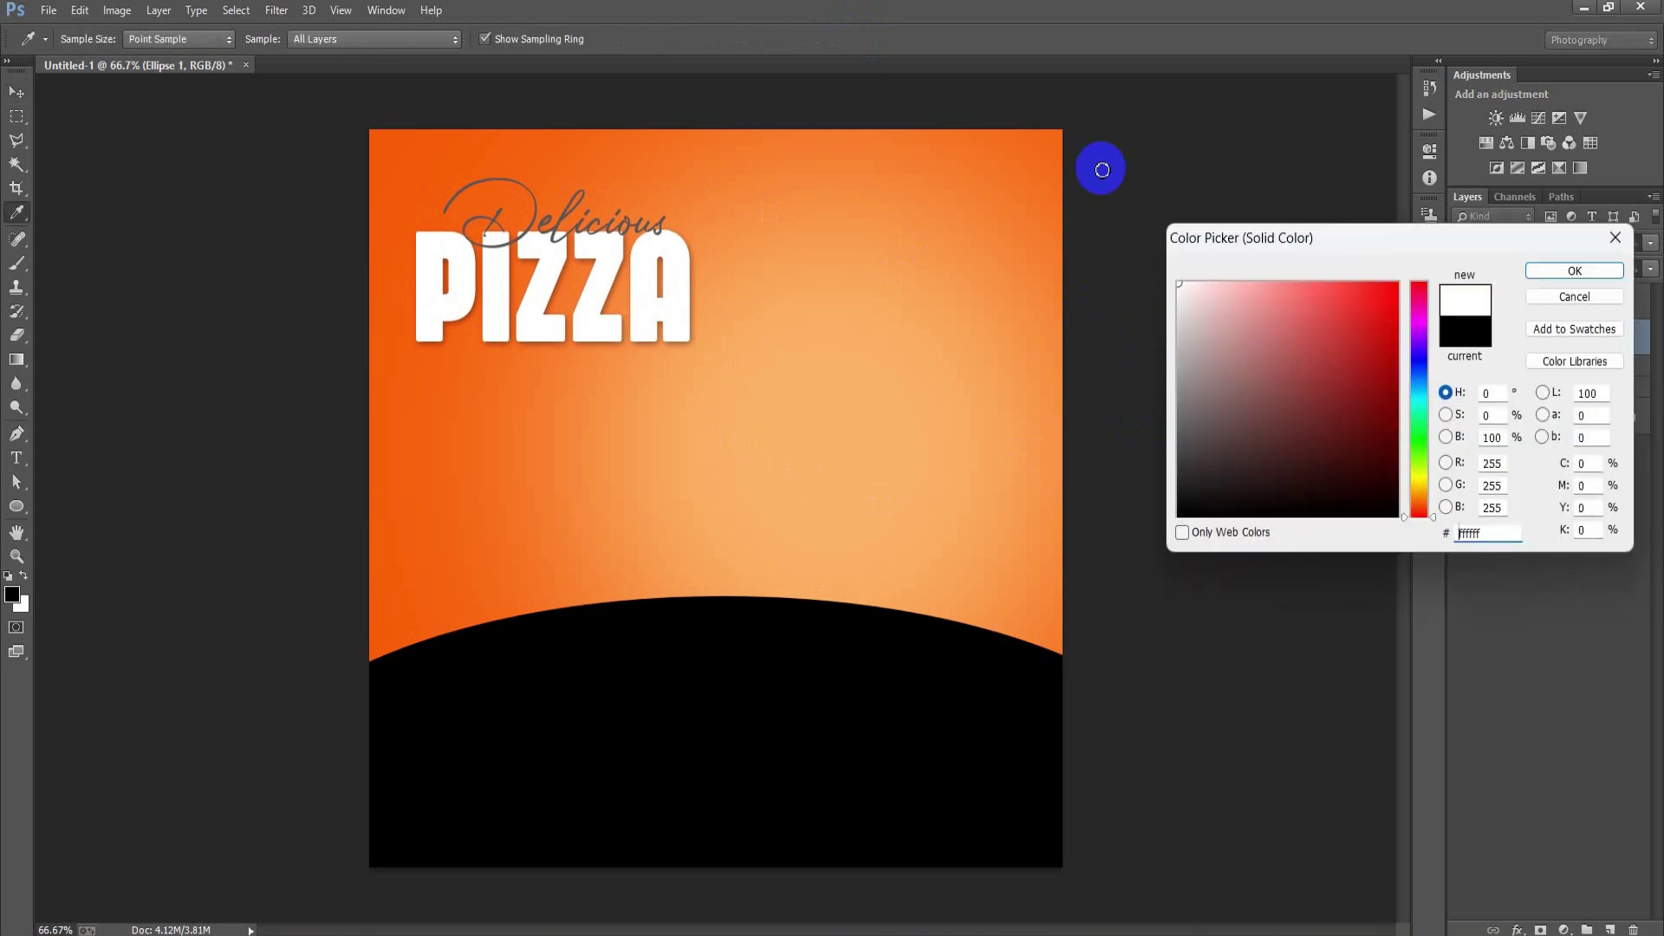
drag(1274, 353, 1181, 260)
key(Down)
key(Down)
key(Down)
key(Down)
key(Down)
key(Down)
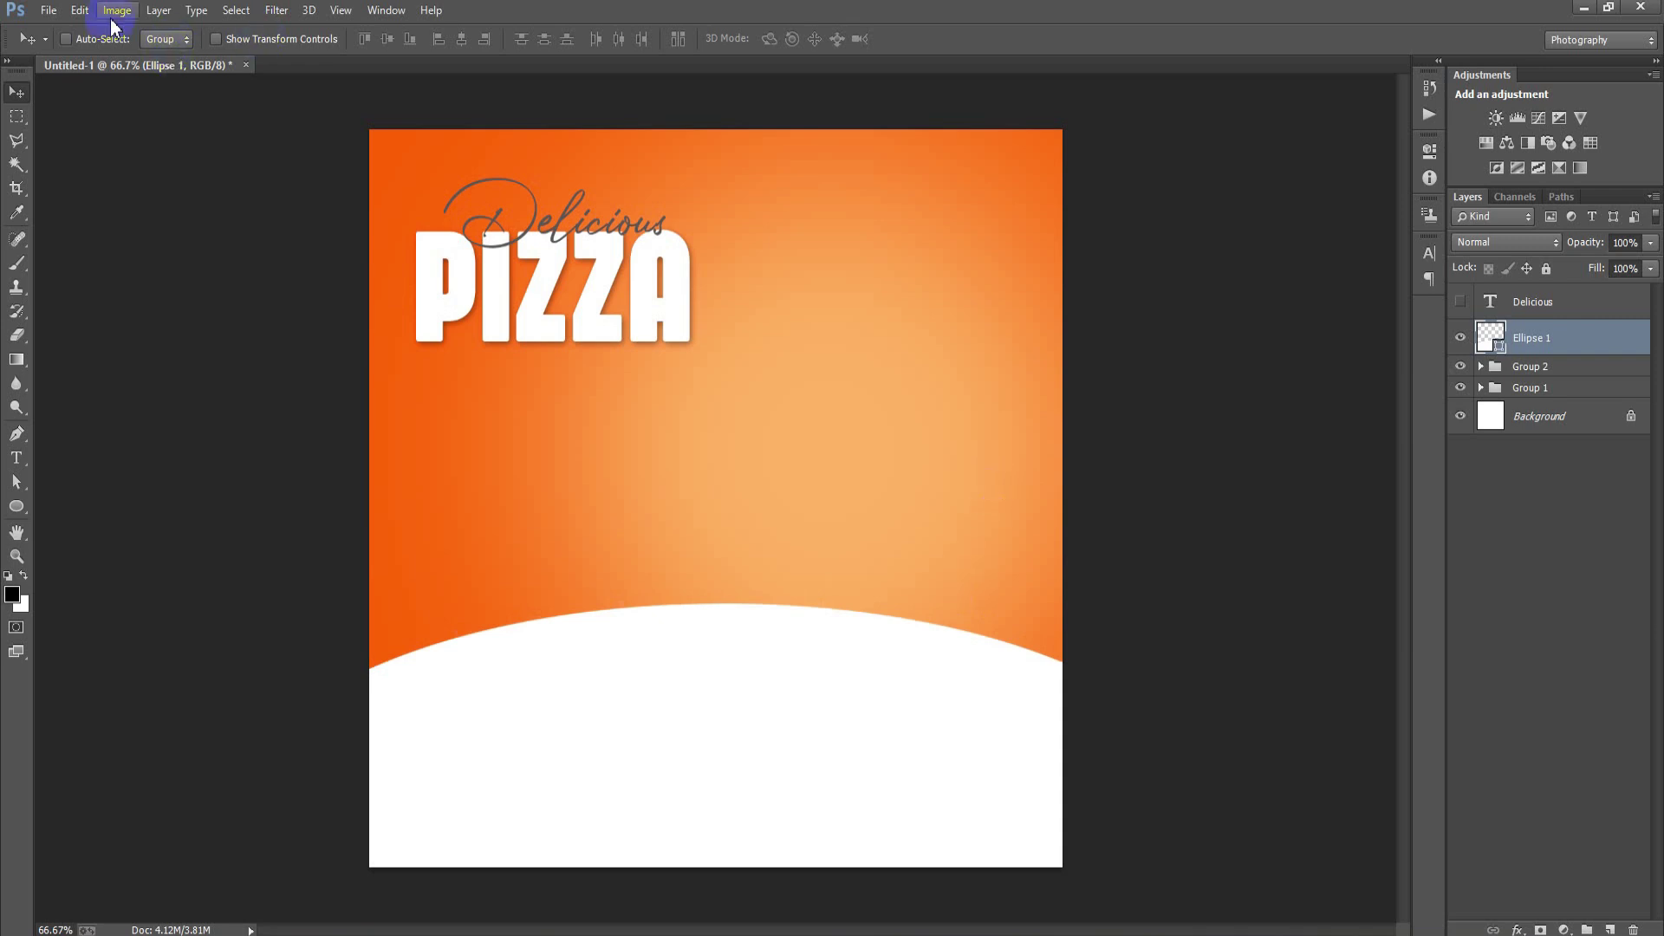
click(50, 12)
- Place the food doodle pattern as a linked image and rasterize it
click(123, 362)
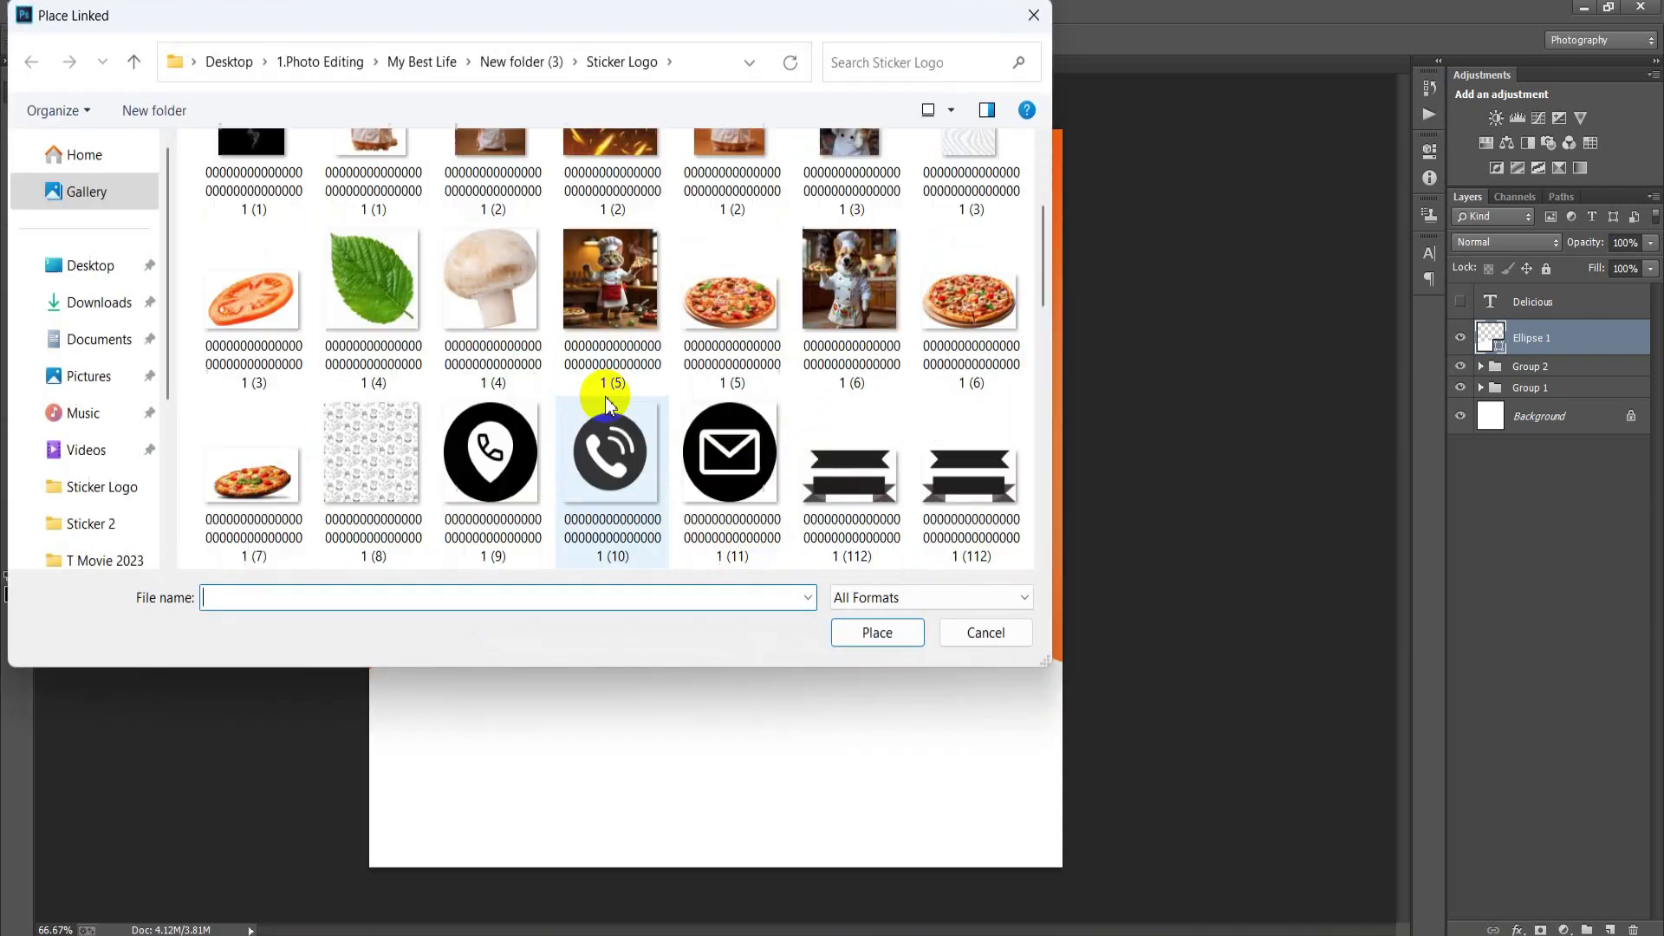
double_click(371, 455)
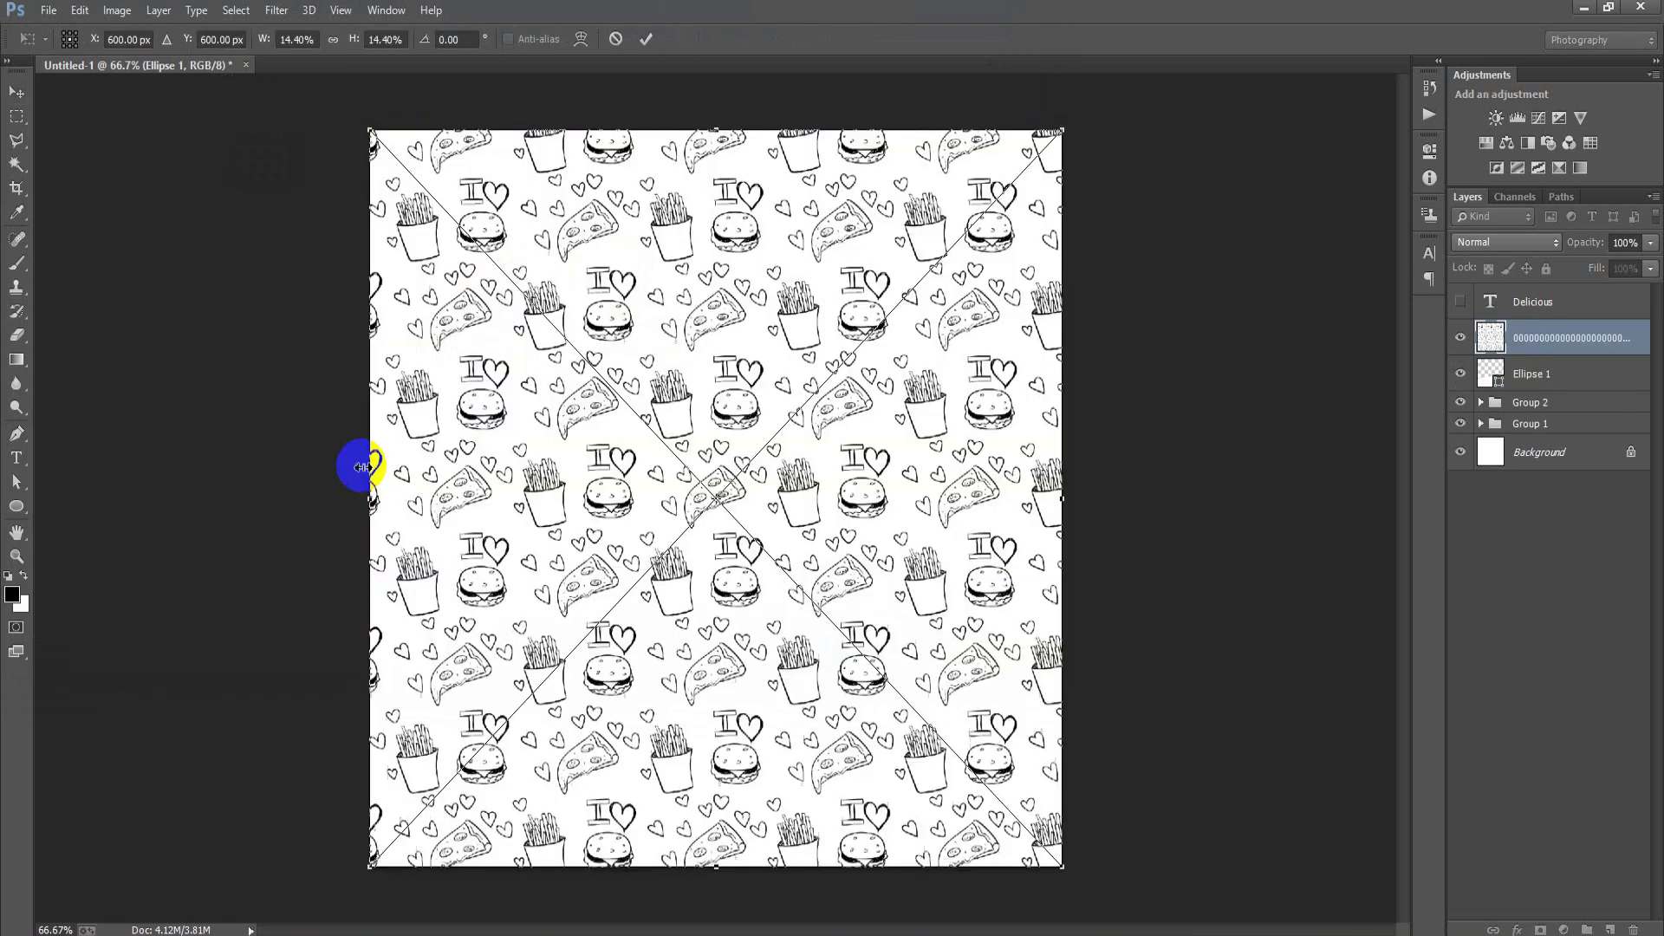
click(648, 41)
right_click(1525, 338)
click(1227, 418)
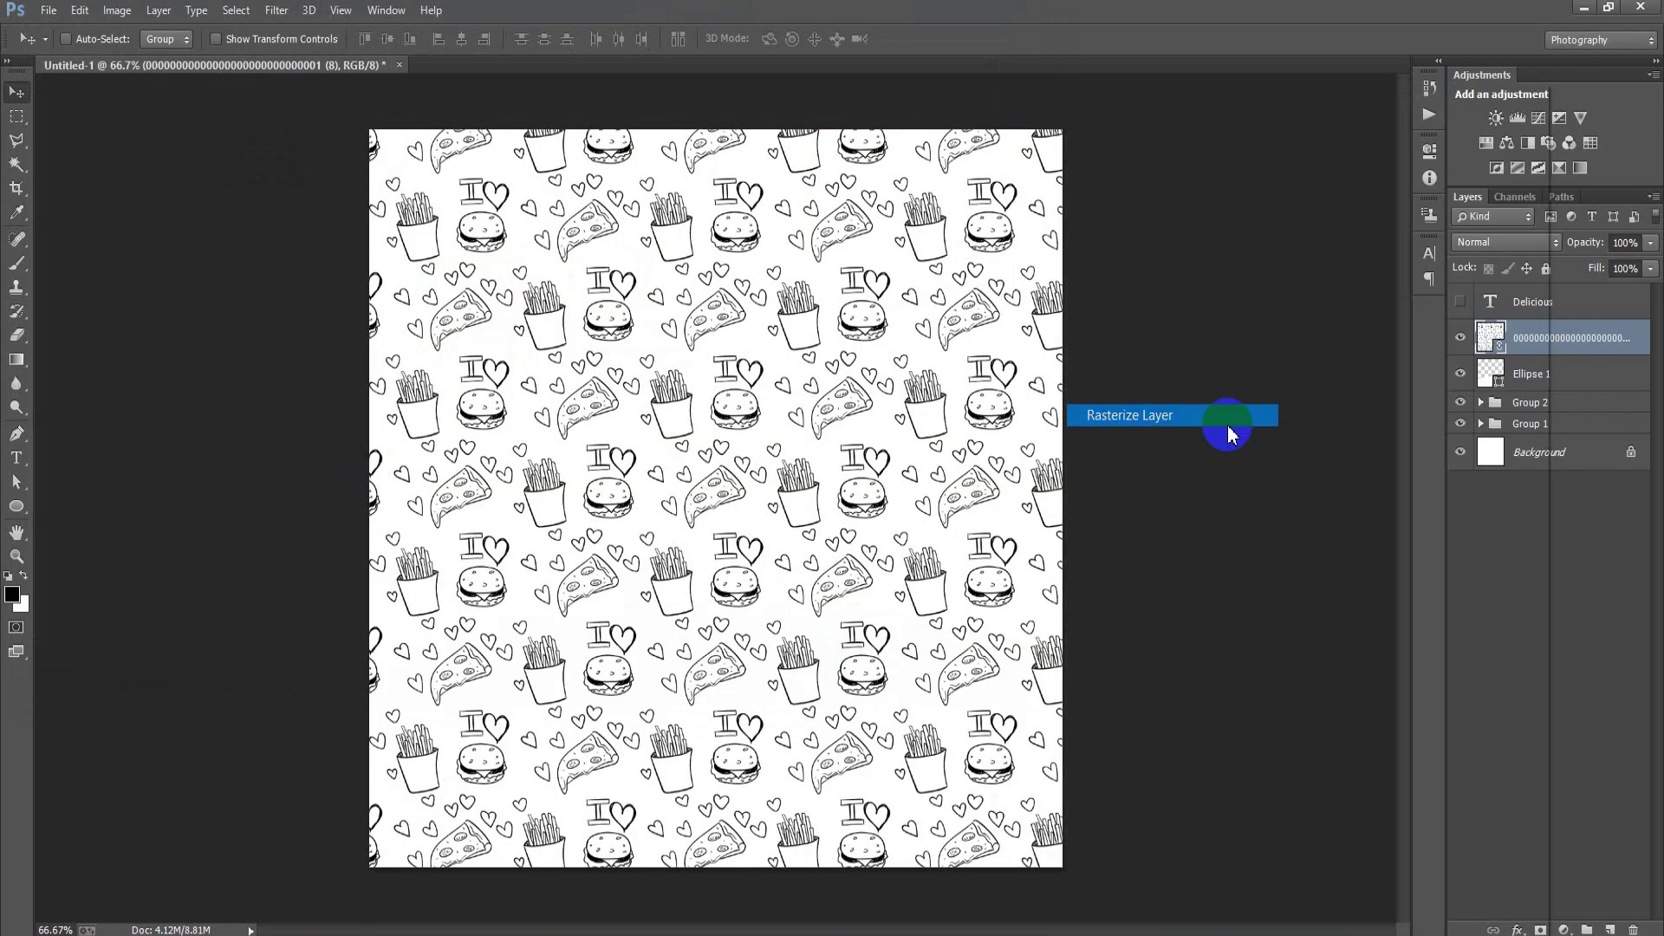
- Clip the pattern to Ellipse 1 at 11% opacity and nudge both down slightly
right_click(1569, 355)
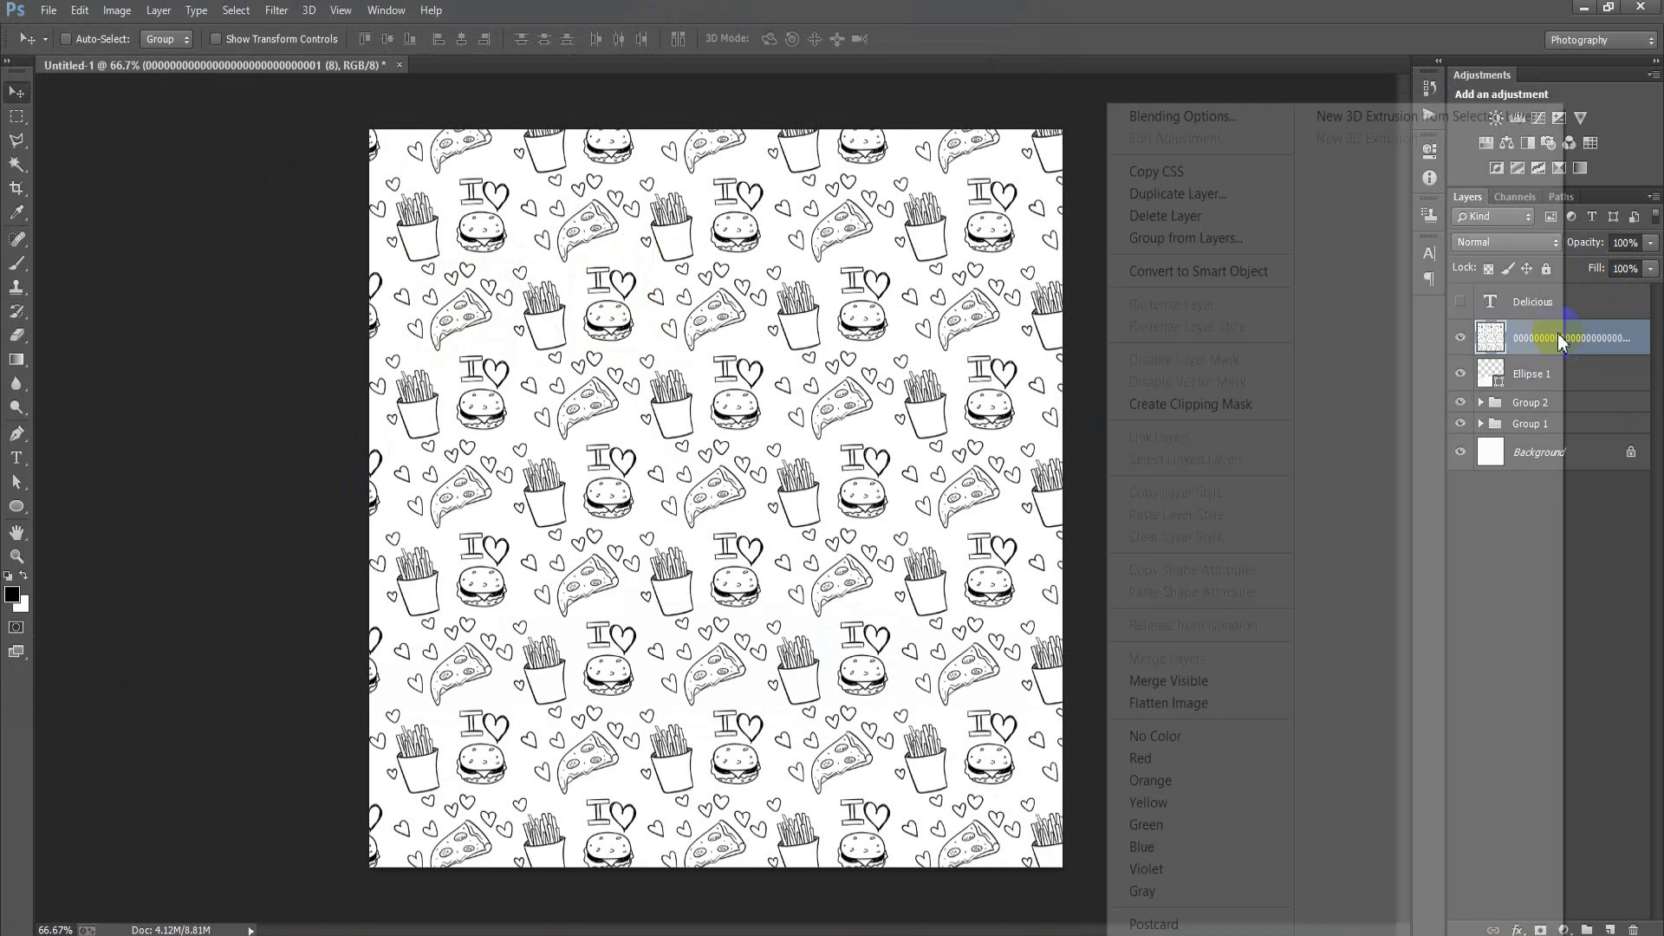
click(1274, 403)
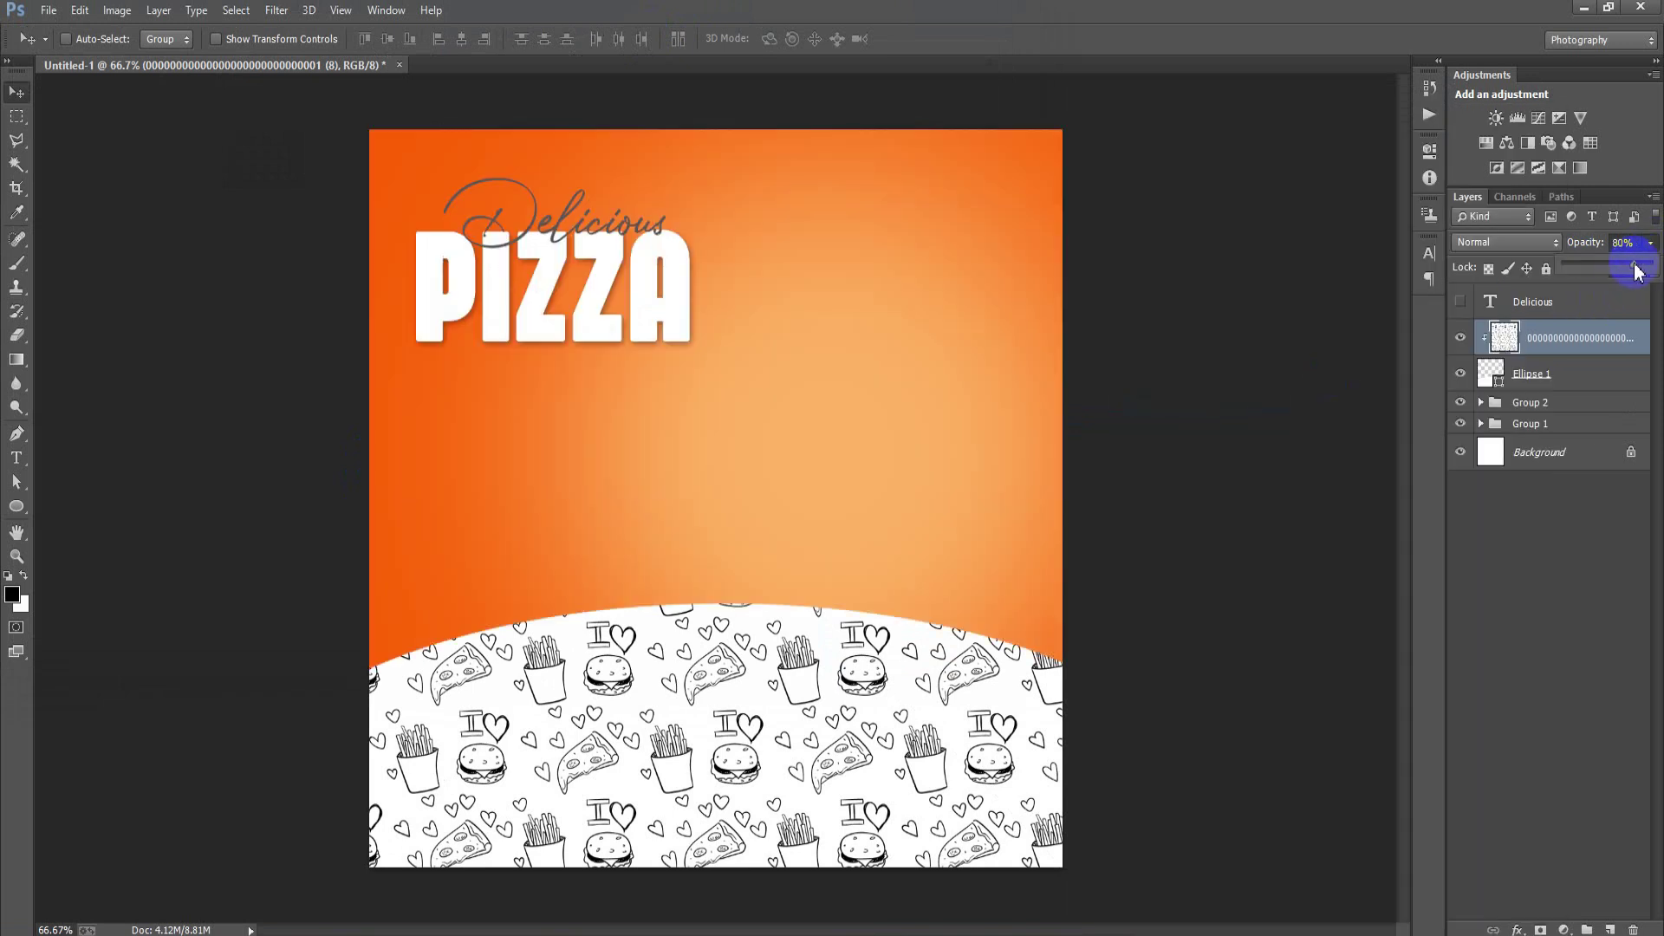
drag(1592, 264, 1590, 264)
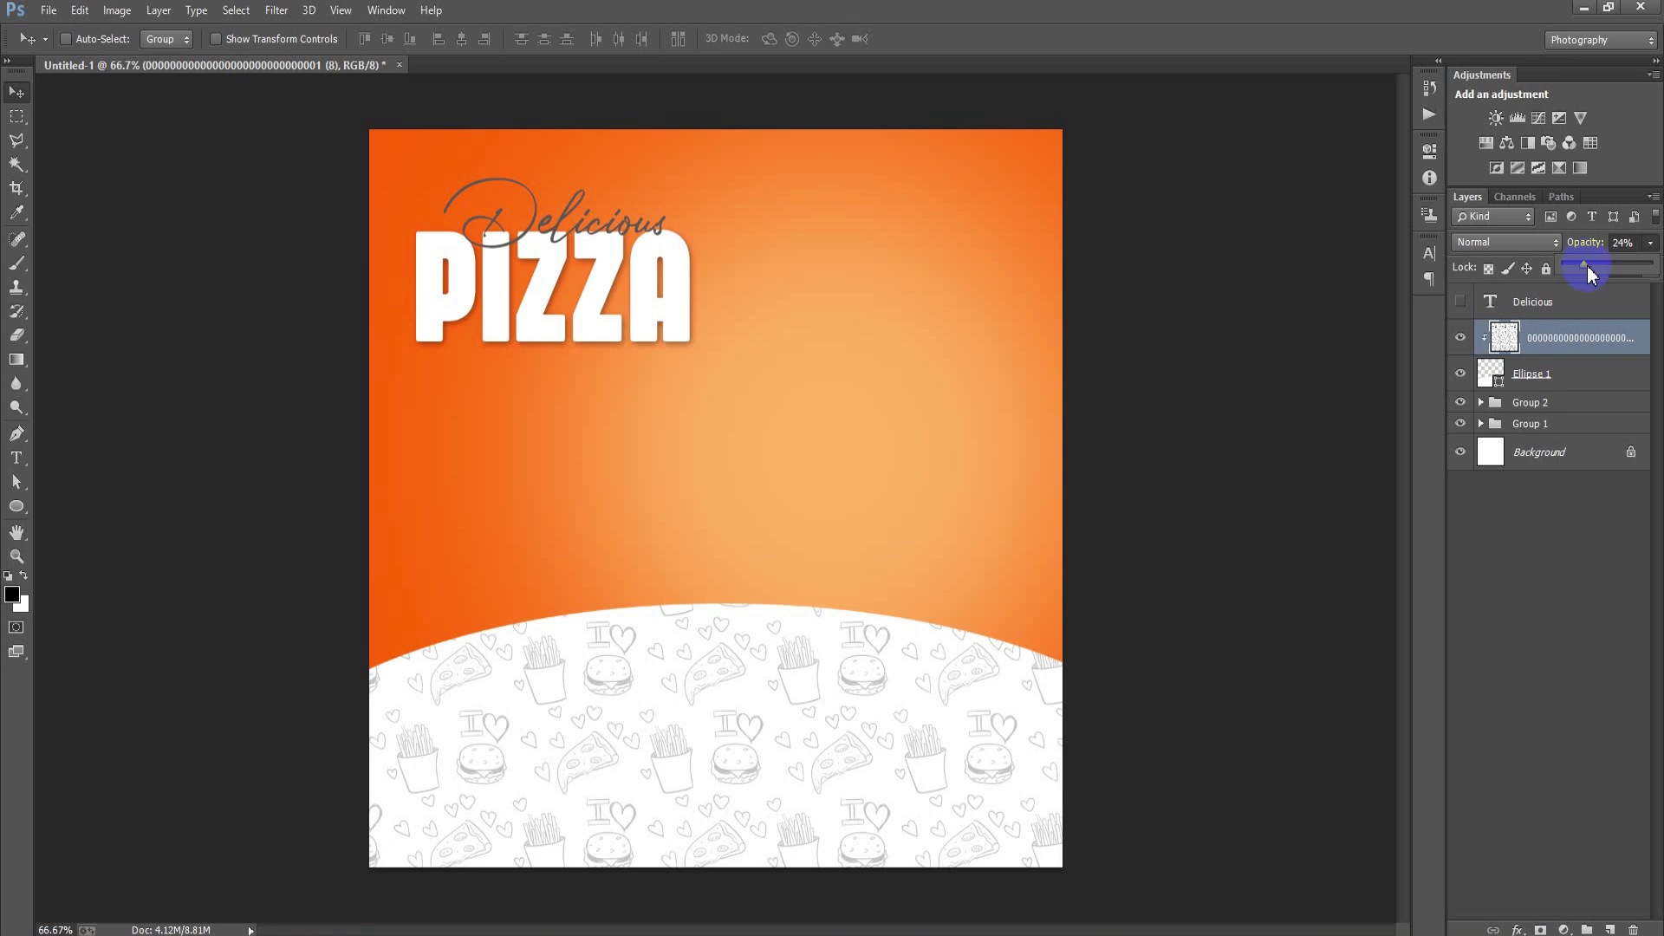
drag(1583, 266, 1575, 272)
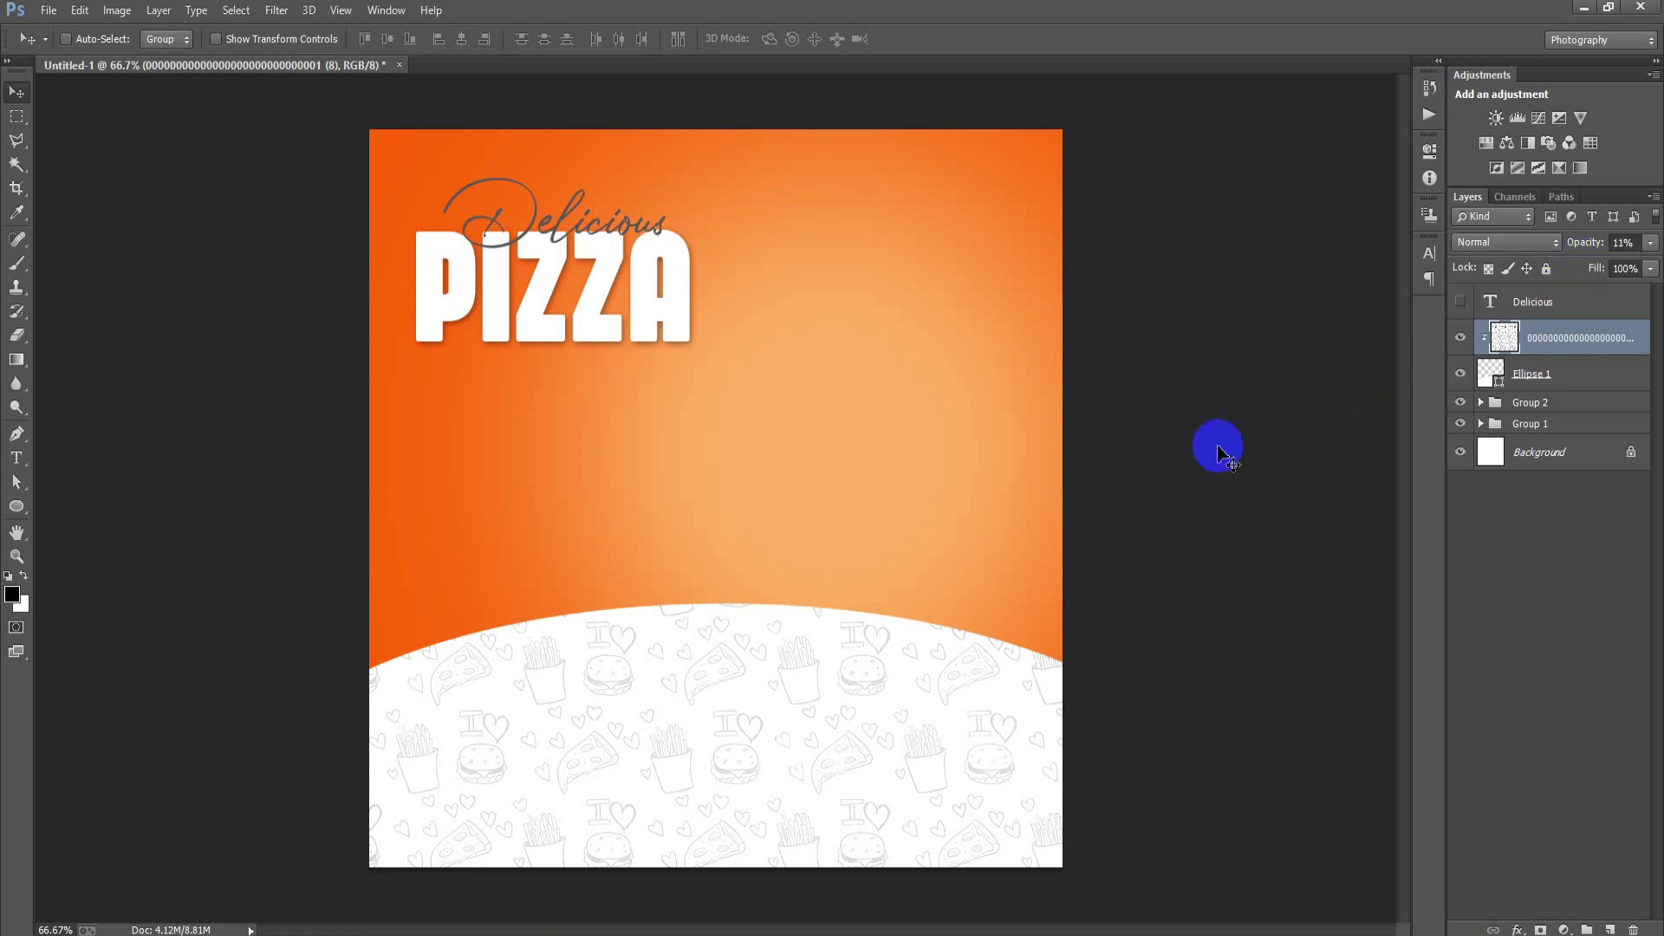
shift+click(1582, 381)
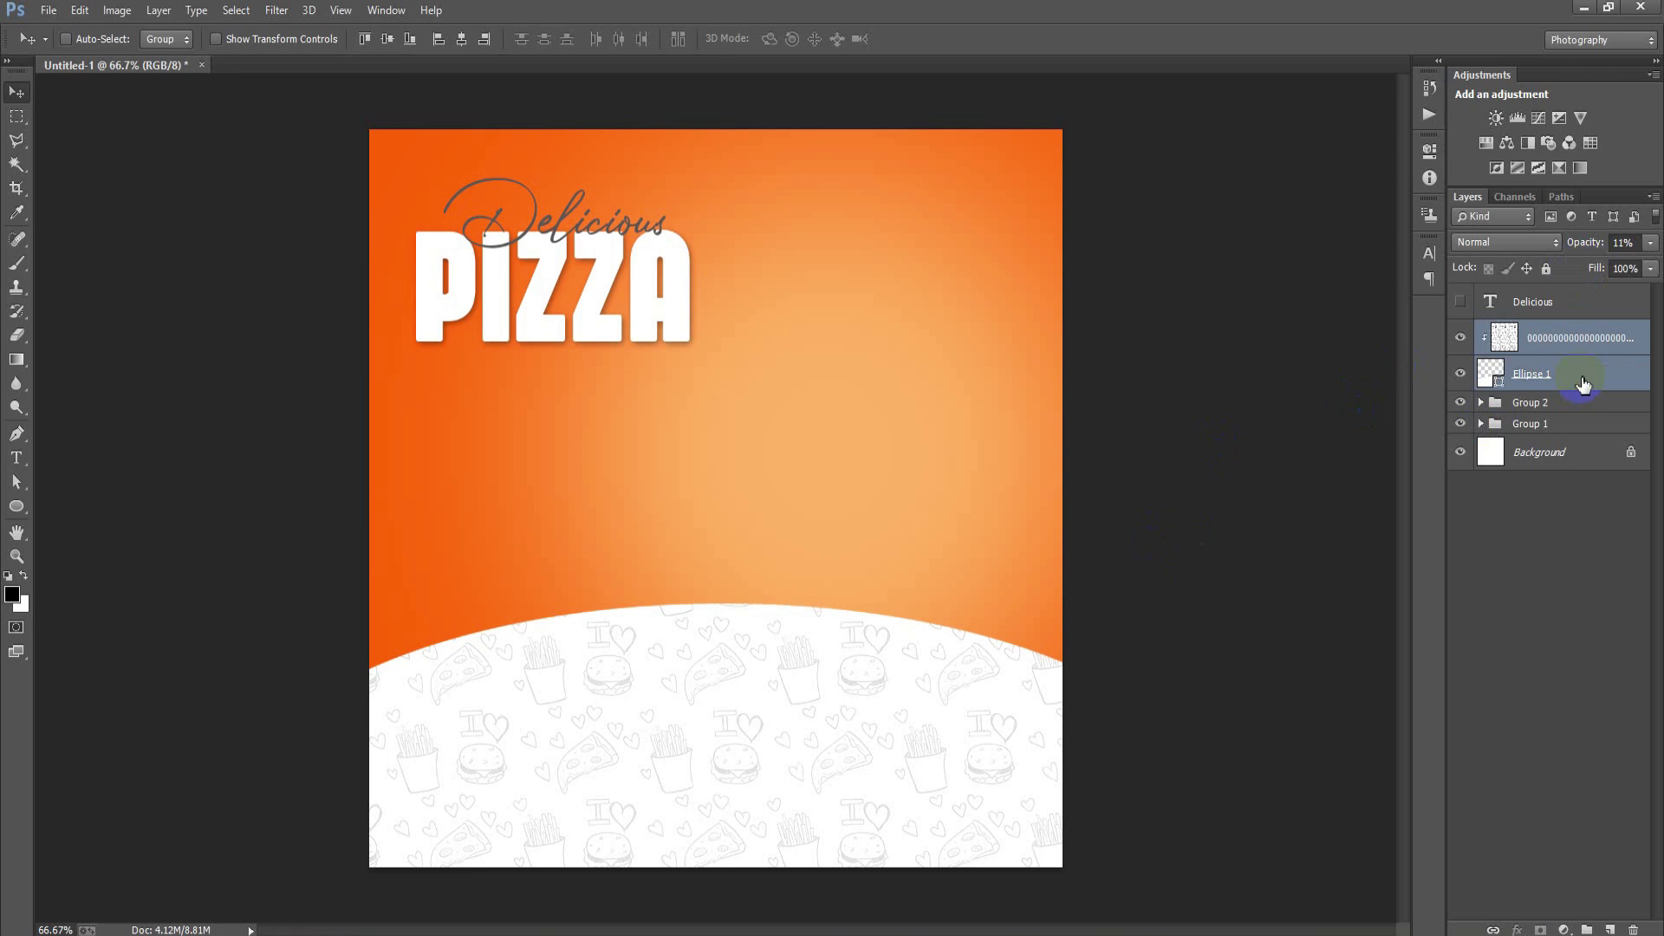
key(shift+Down)
key(shift+Down)
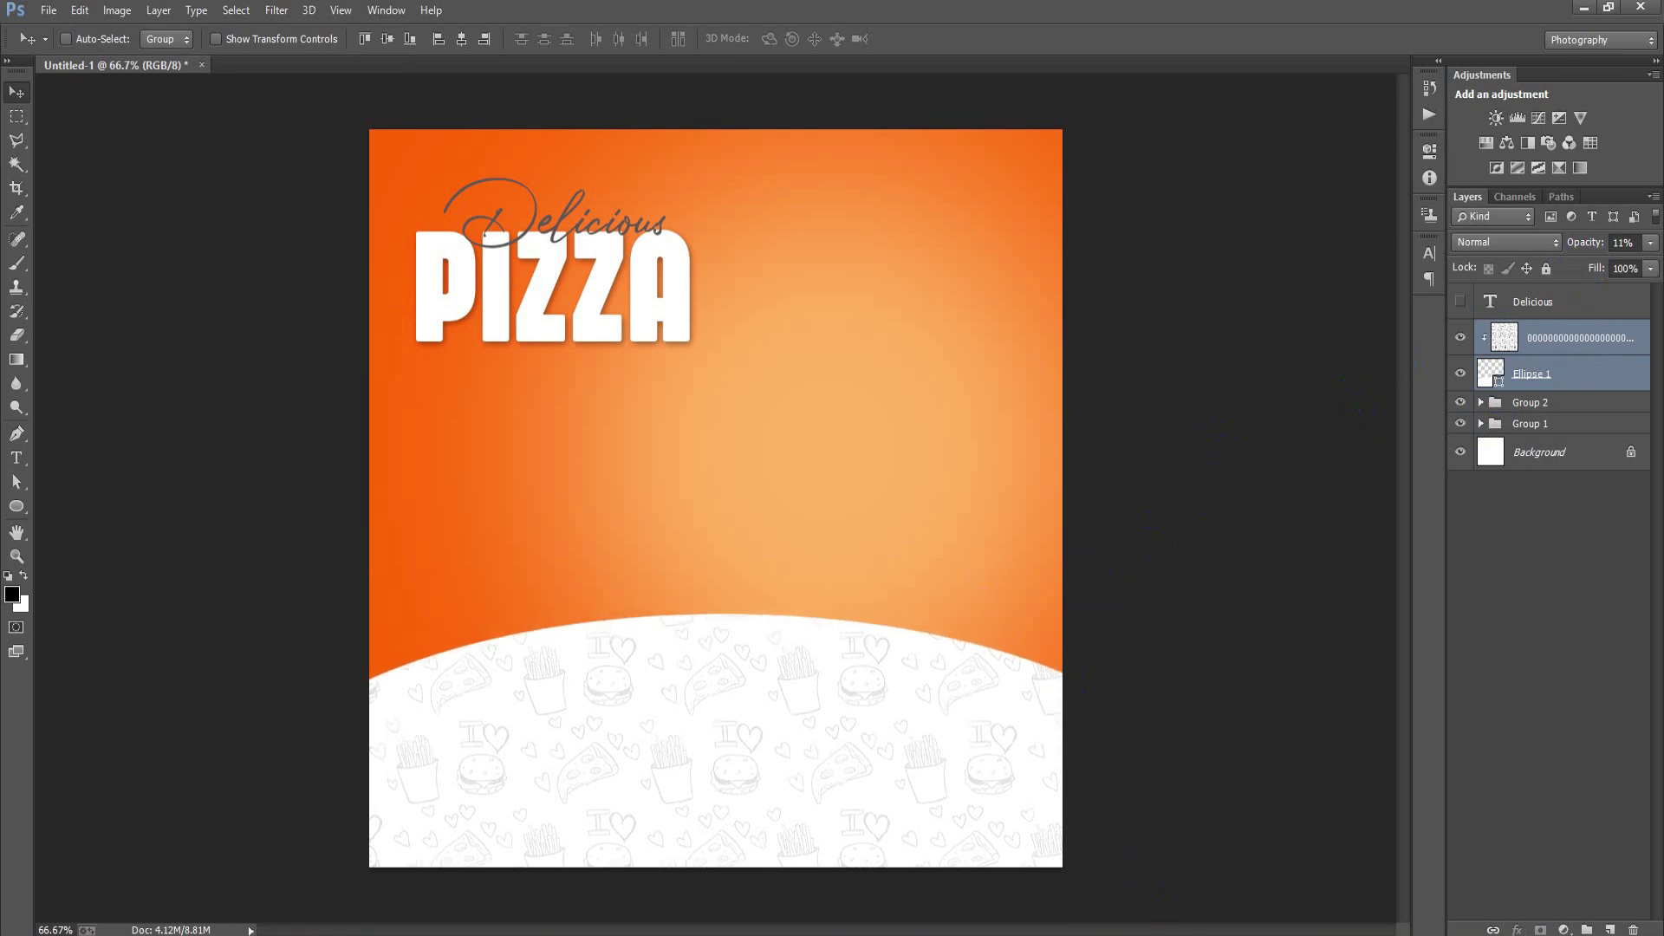
- Reveal the hidden Delicious copy and retype it as 'Grab a slice before it's gone'
click(1522, 305)
click(1460, 302)
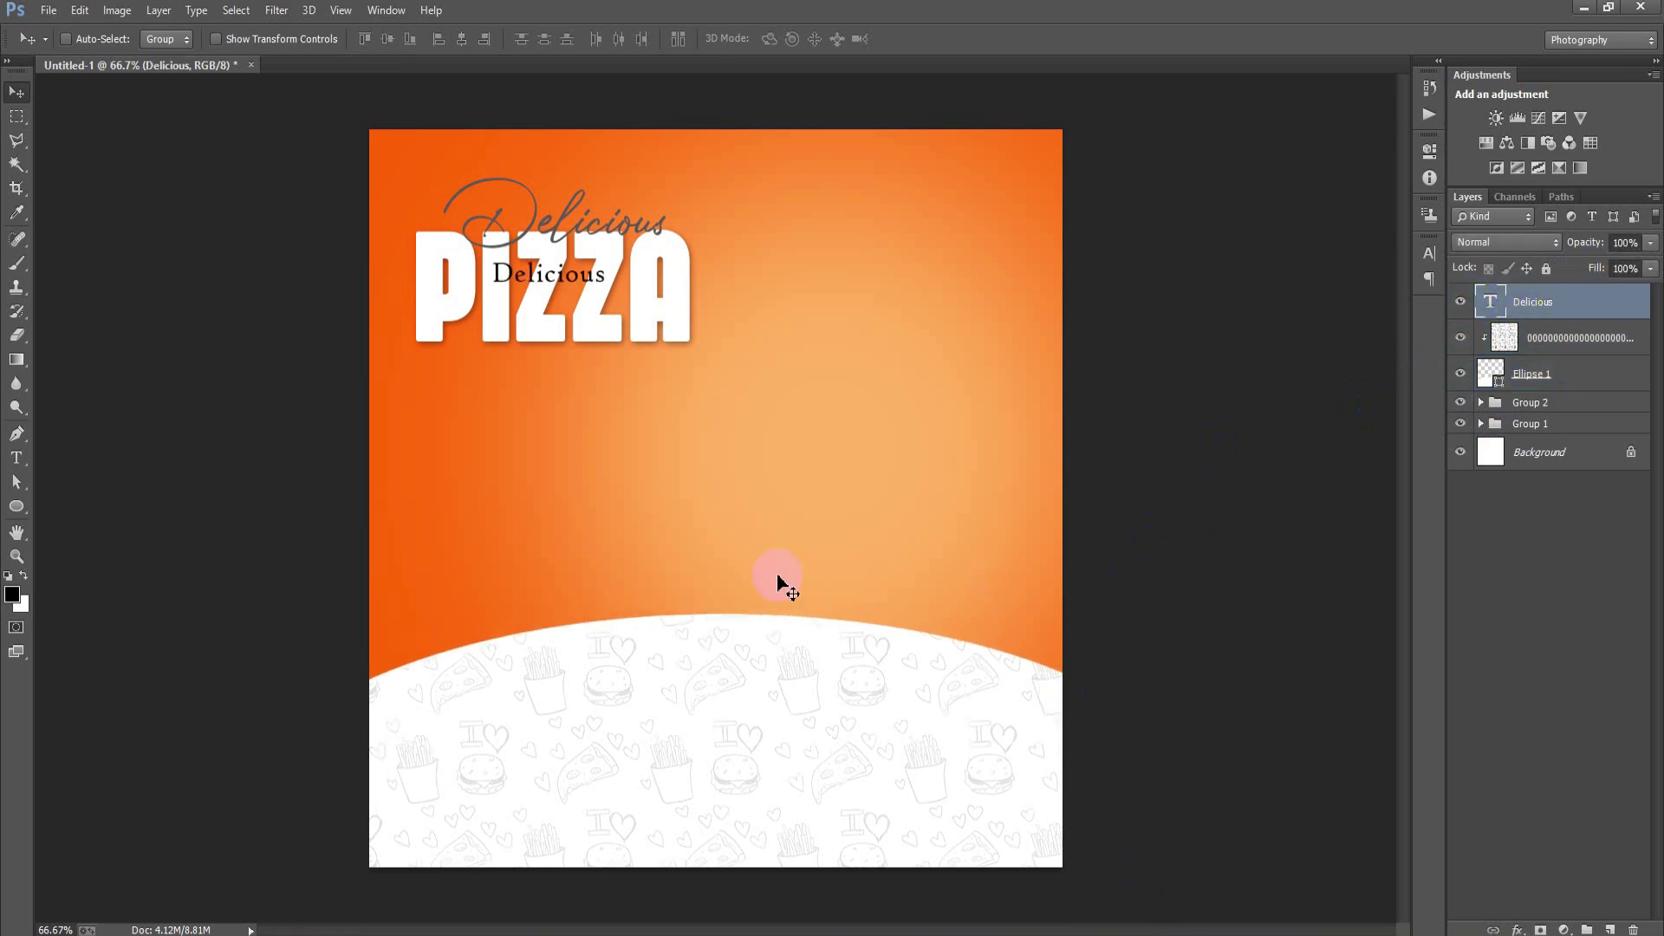
drag(490, 304, 607, 452)
click(1494, 341)
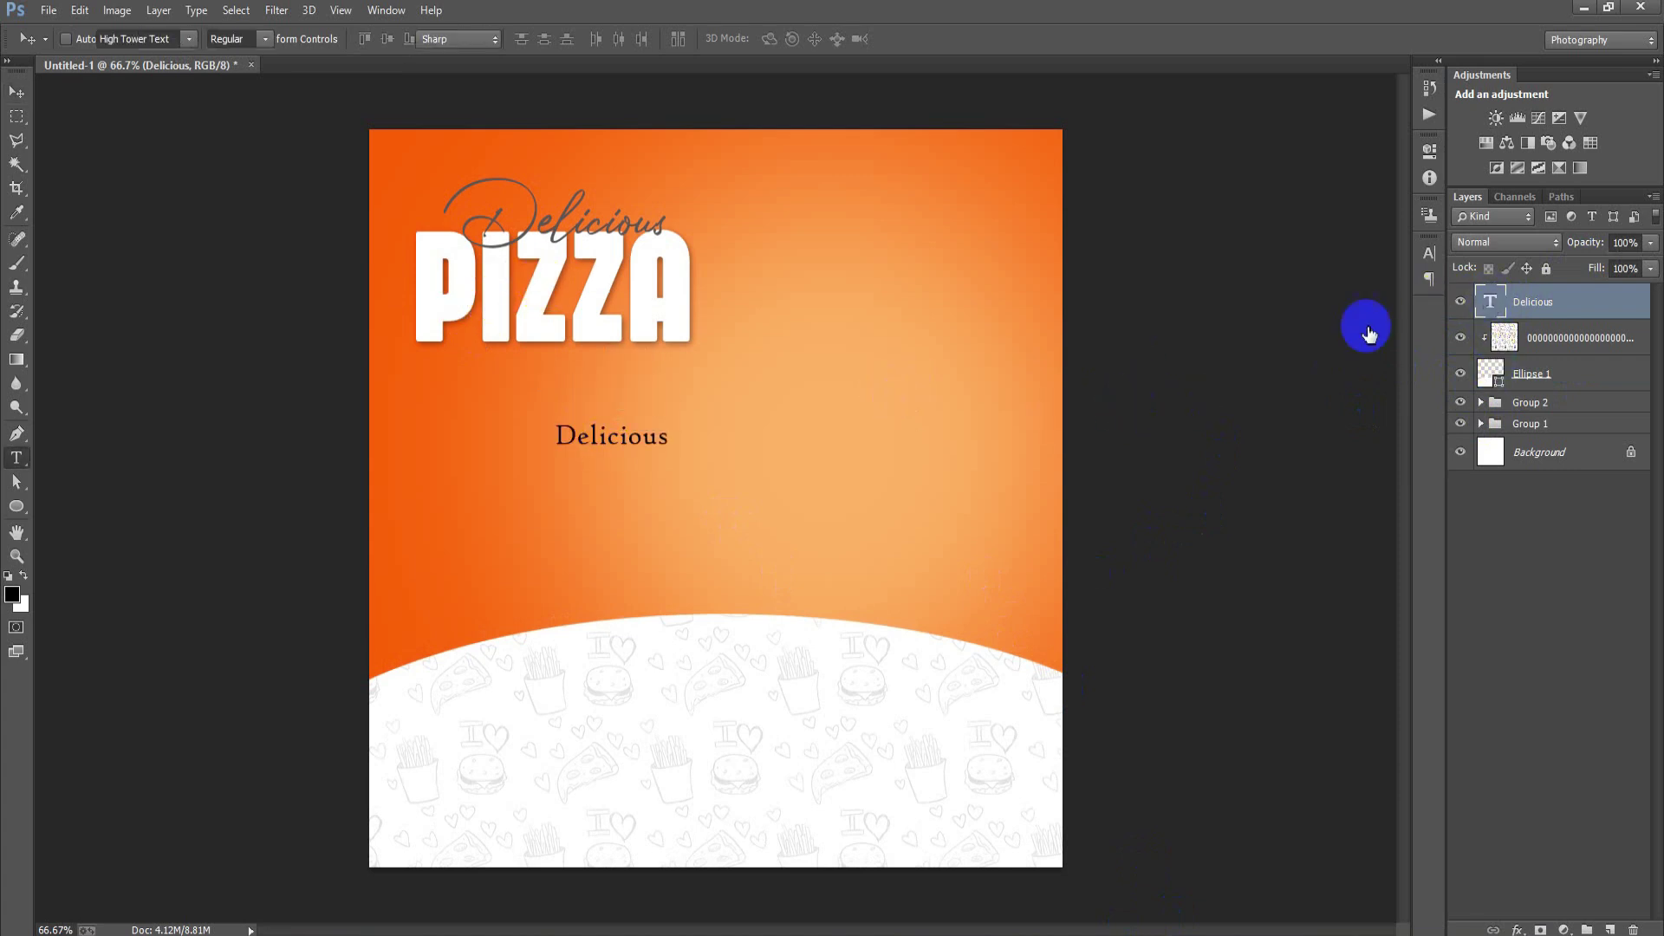
double_click(1491, 302)
text(Grab a slice before it's gone)
click(17, 91)
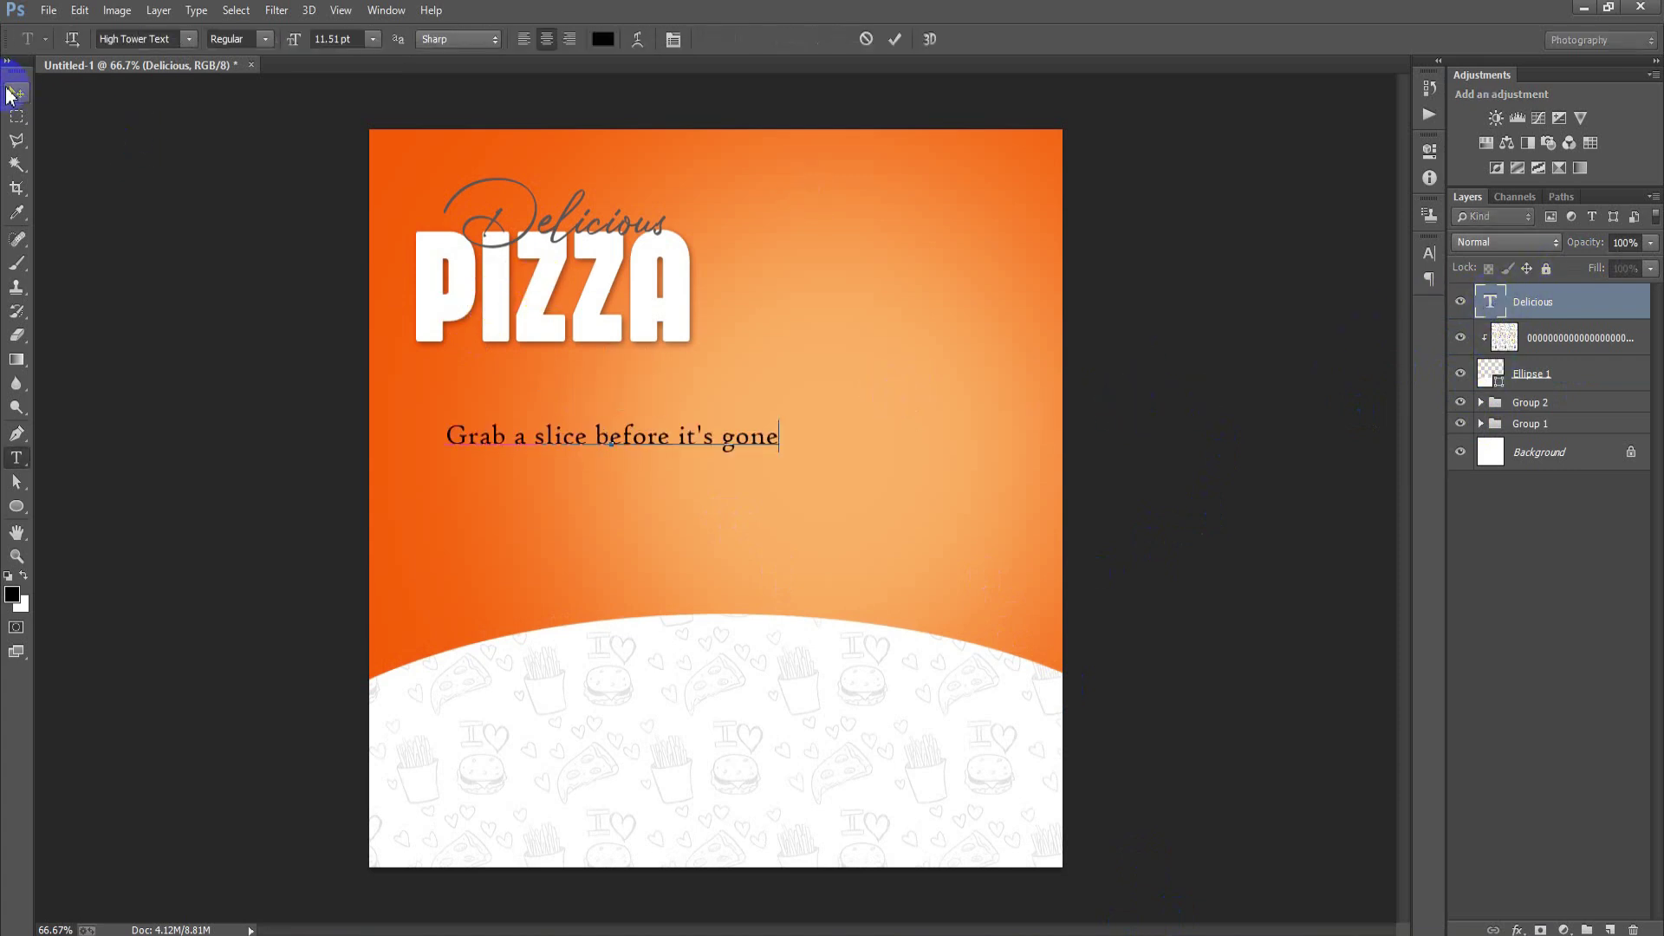
- Move the tagline onto the white band, scale it down slightly, and add a layer
drag(538, 468, 526, 731)
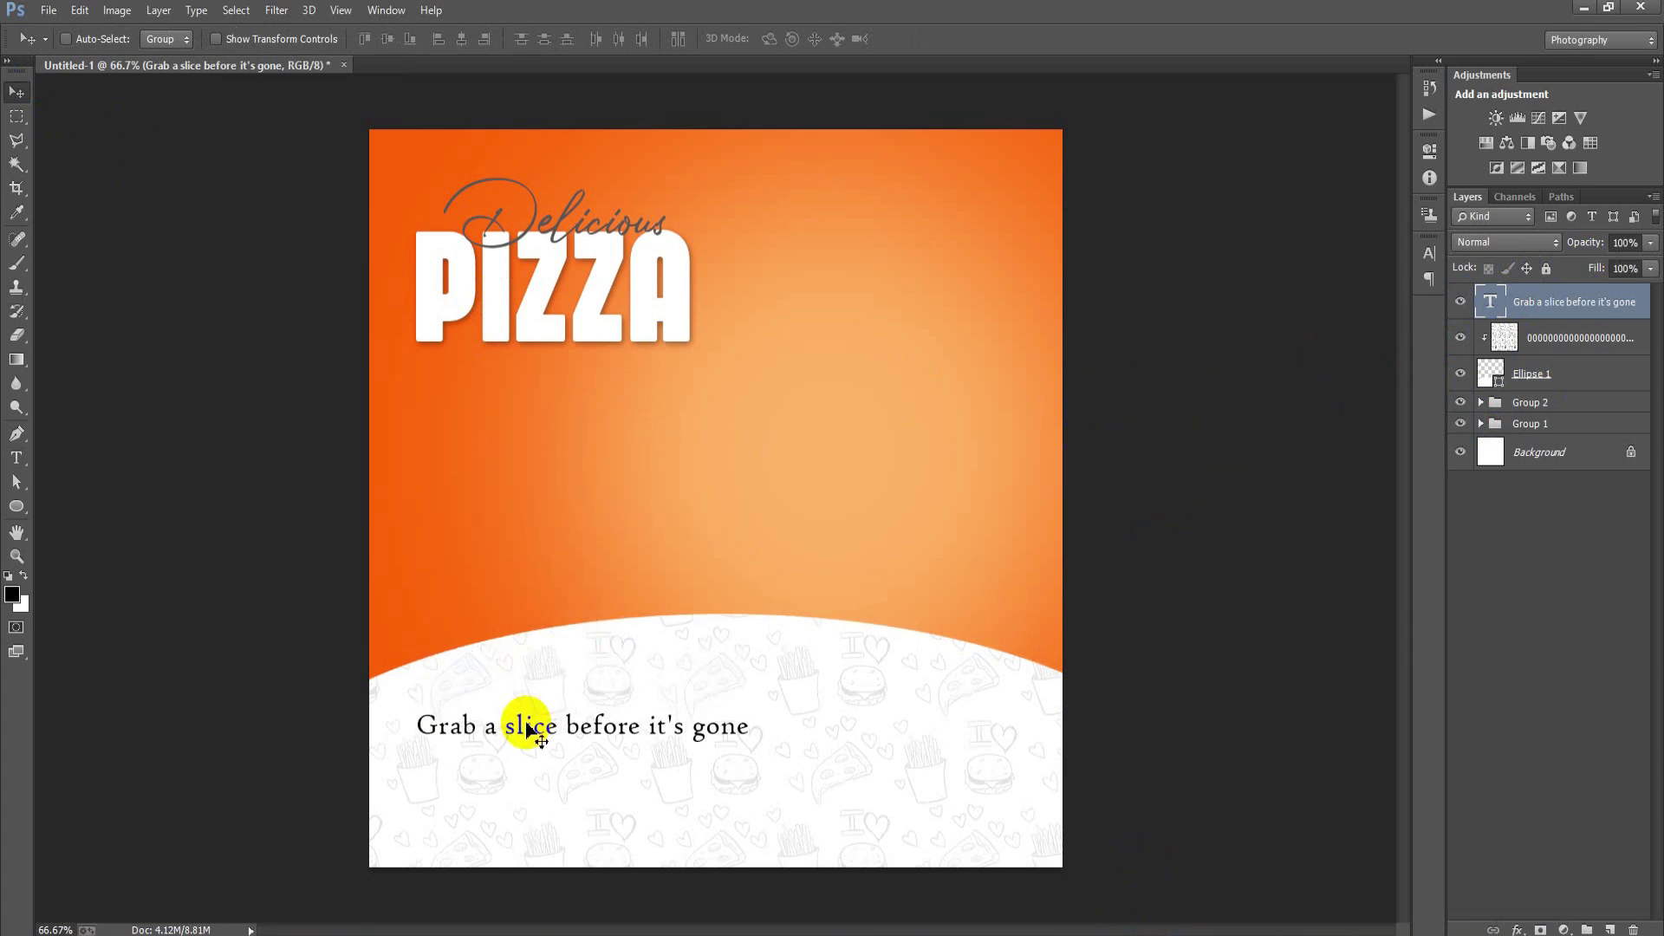
key(ctrl+t)
drag(750, 739, 717, 743)
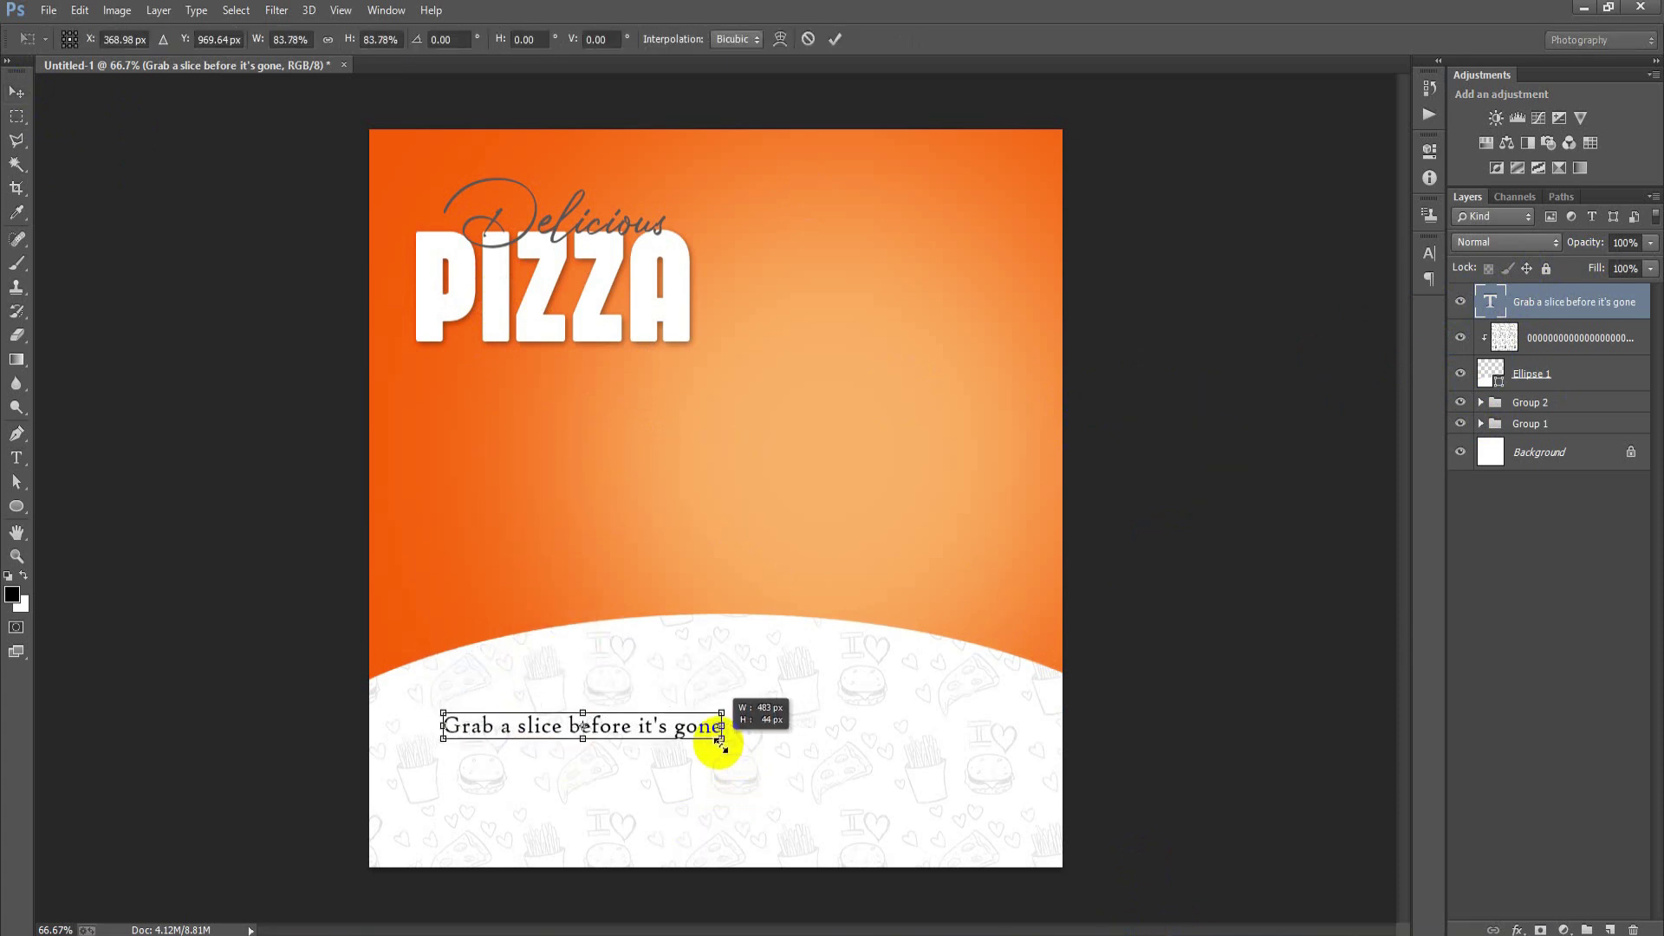
click(835, 39)
key(Down)
key(Down)
key(Down)
key(Down)
key(Down)
key(Down)
key(Left)
key(Left)
key(Left)
key(Left)
key(Left)
key(Left)
key(Up)
key(Up)
key(Up)
key(Up)
key(Up)
key(Up)
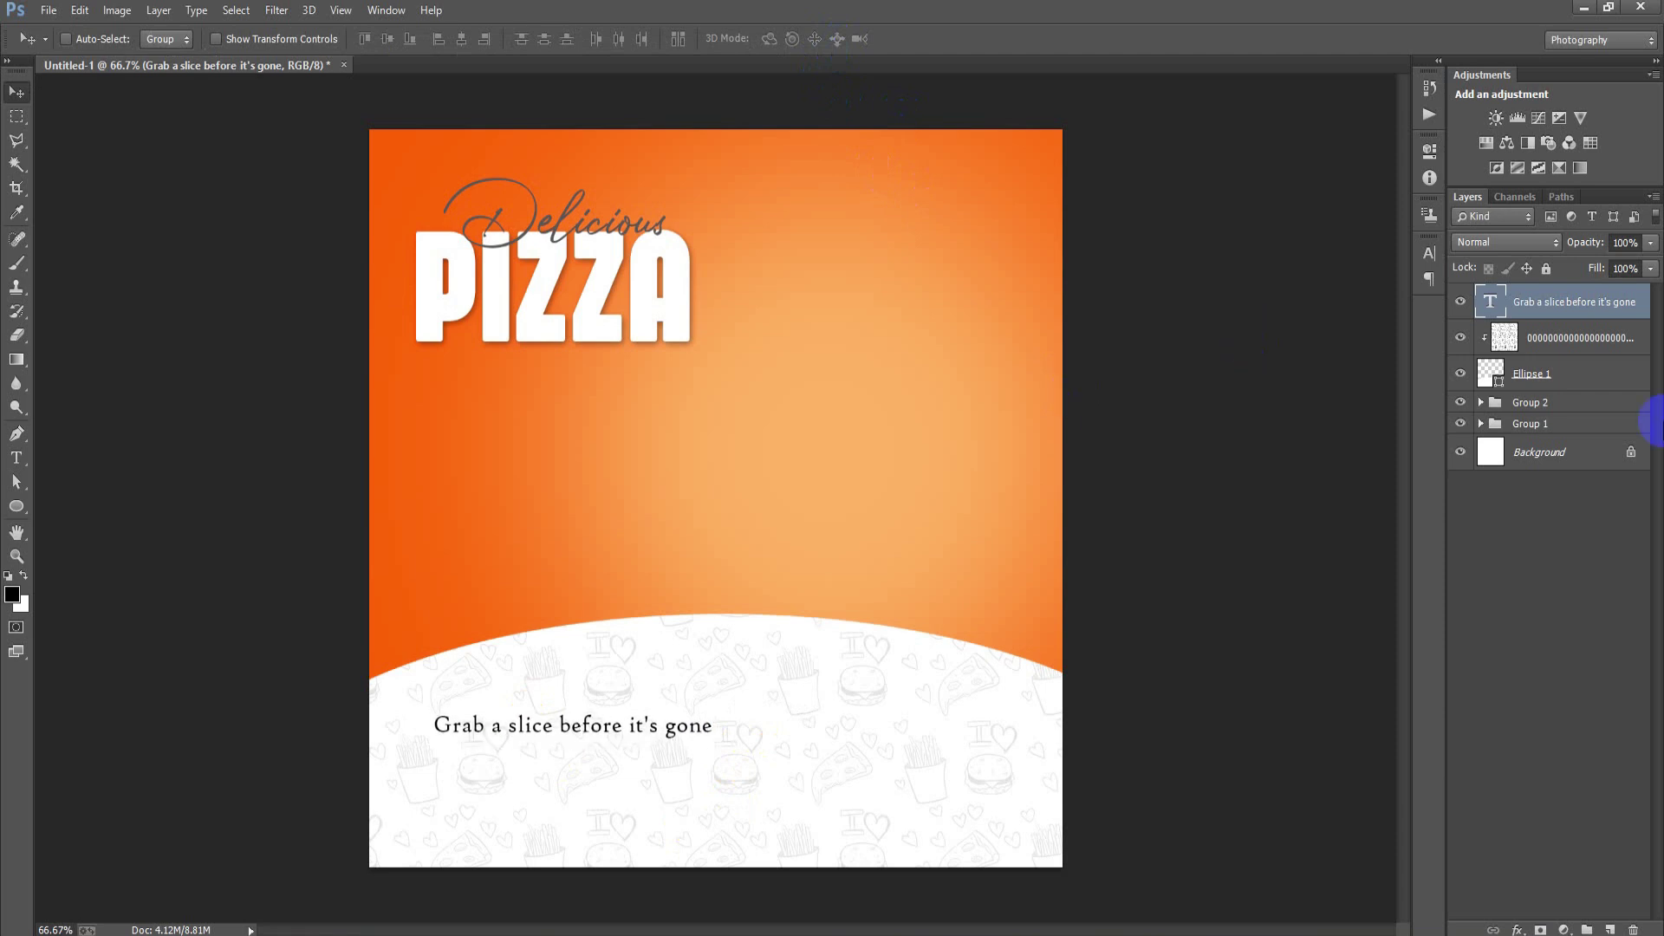
click(1610, 929)
- Draw a rounded rectangle bar with 30 px corner radius and sampled orange FF5602 fill
click(16, 506)
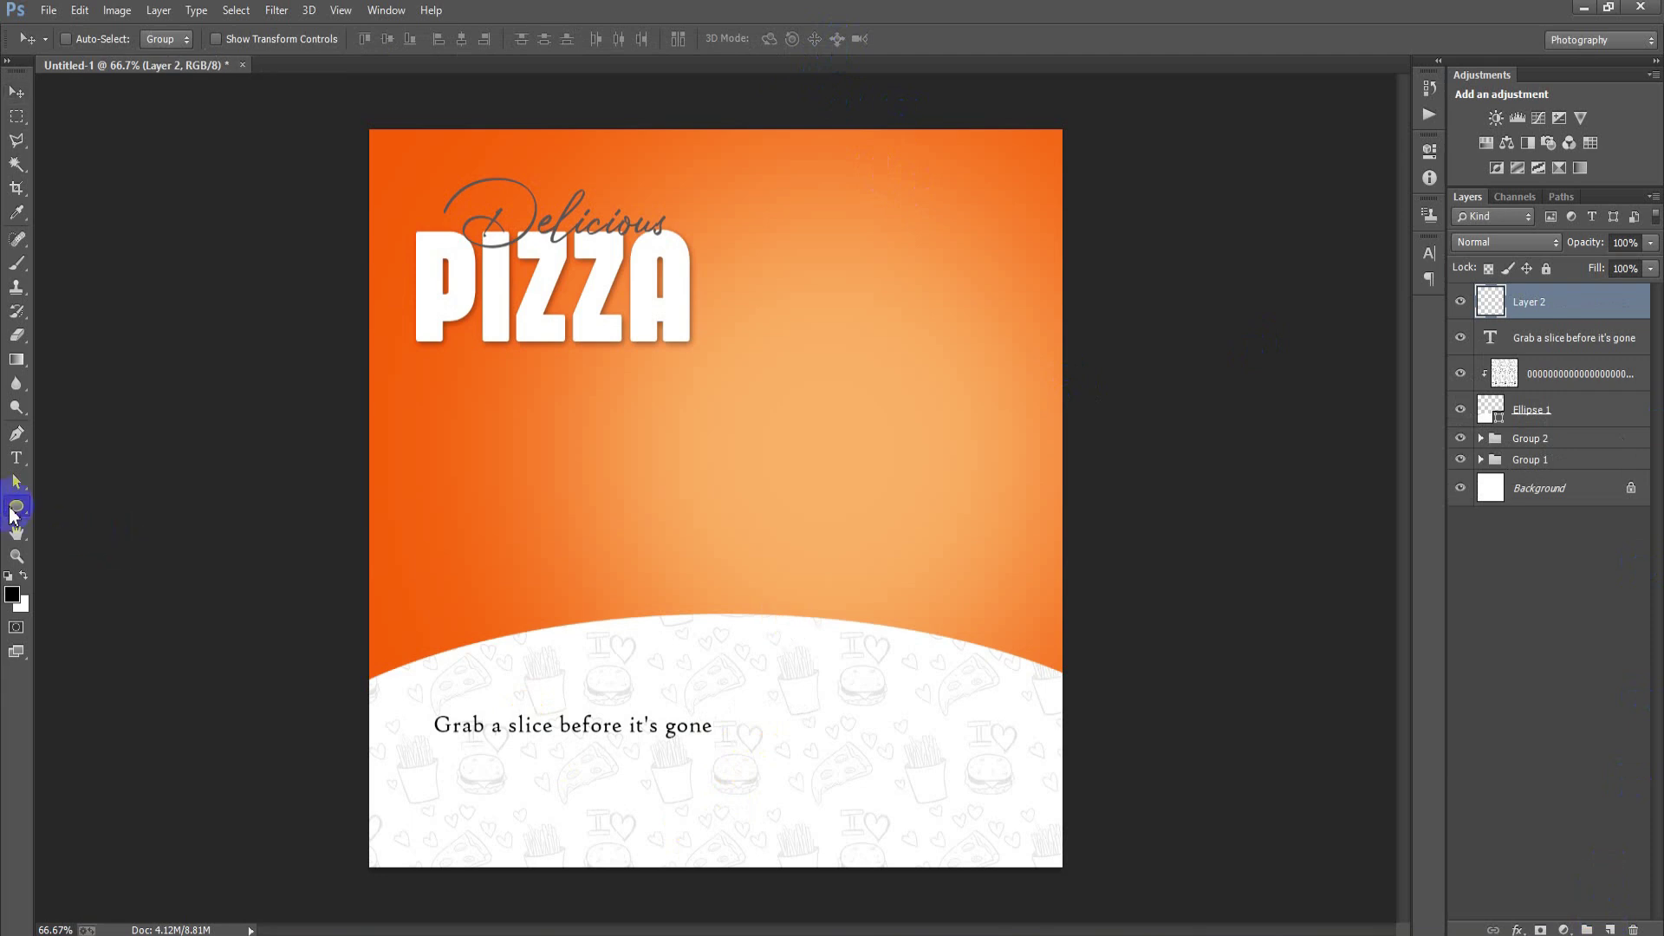
click(71, 523)
drag(498, 486, 700, 524)
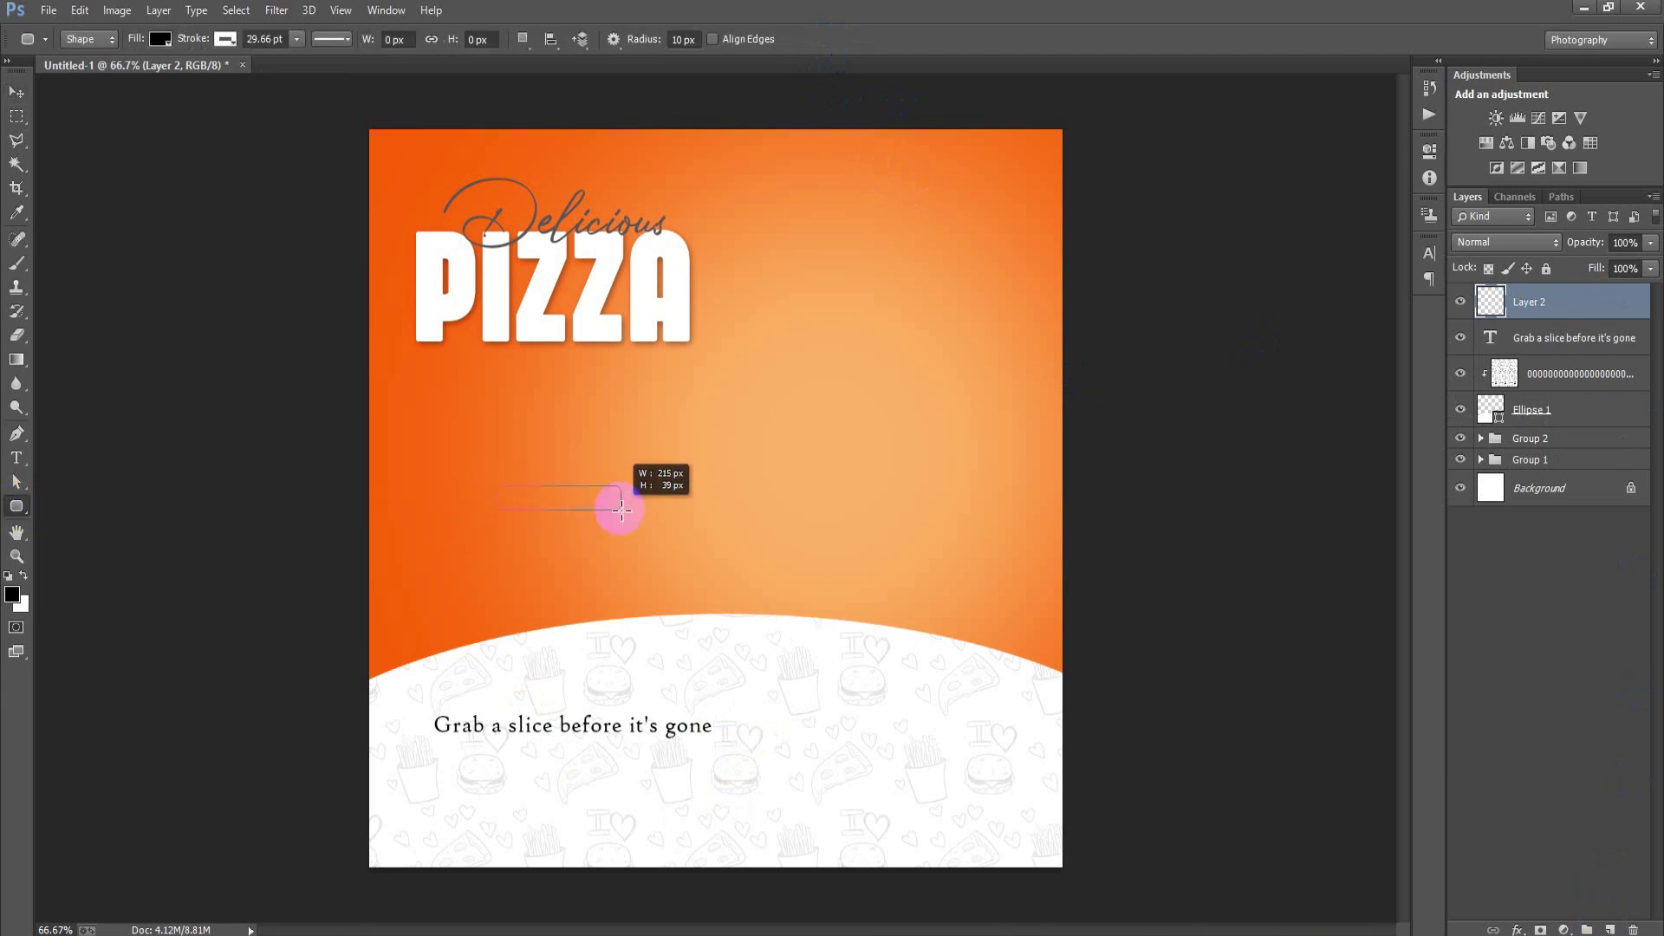
drag(711, 524, 698, 523)
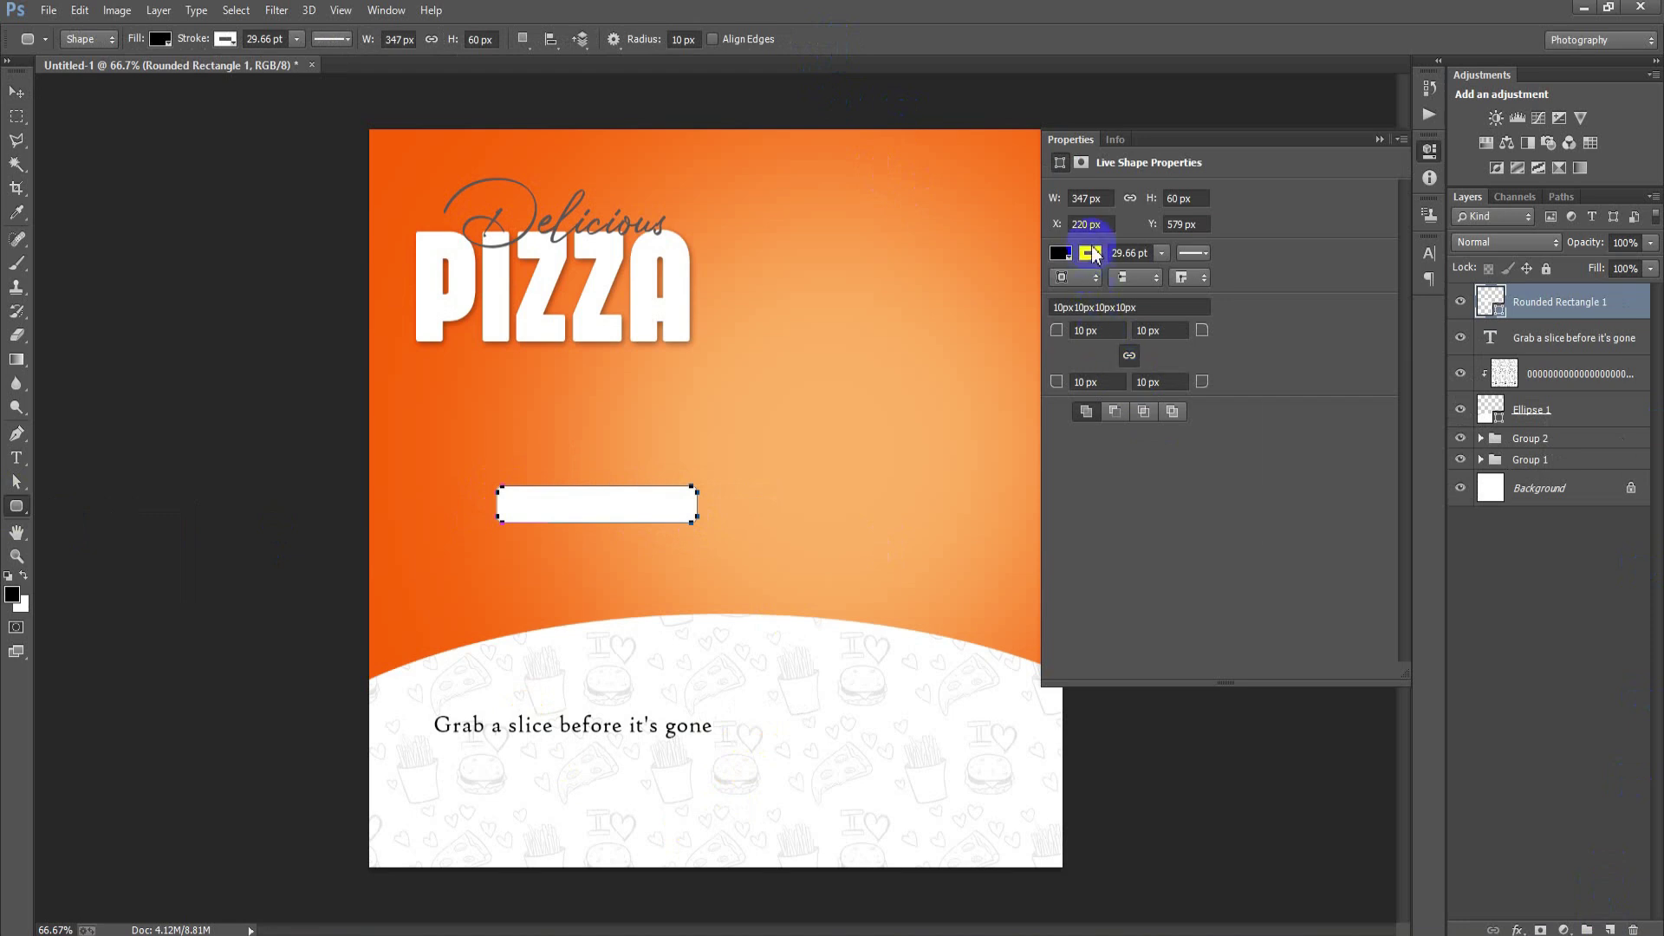
click(1090, 253)
click(1228, 229)
click(1089, 294)
drag(1059, 330, 1188, 337)
click(16, 92)
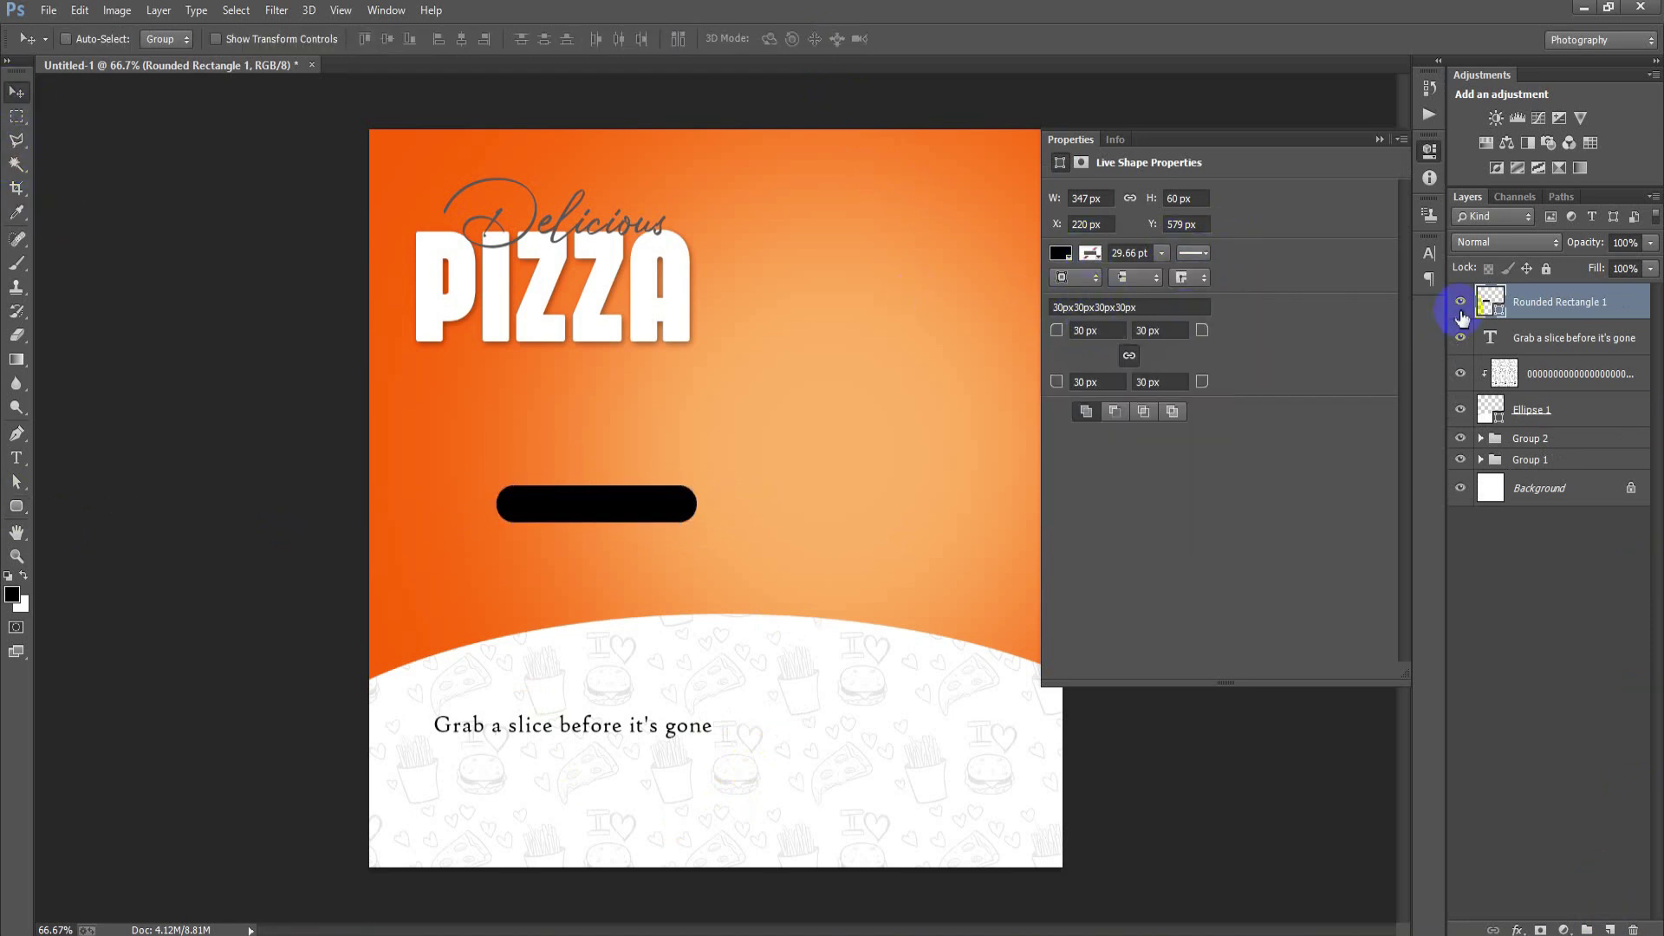
double_click(1489, 302)
click(389, 162)
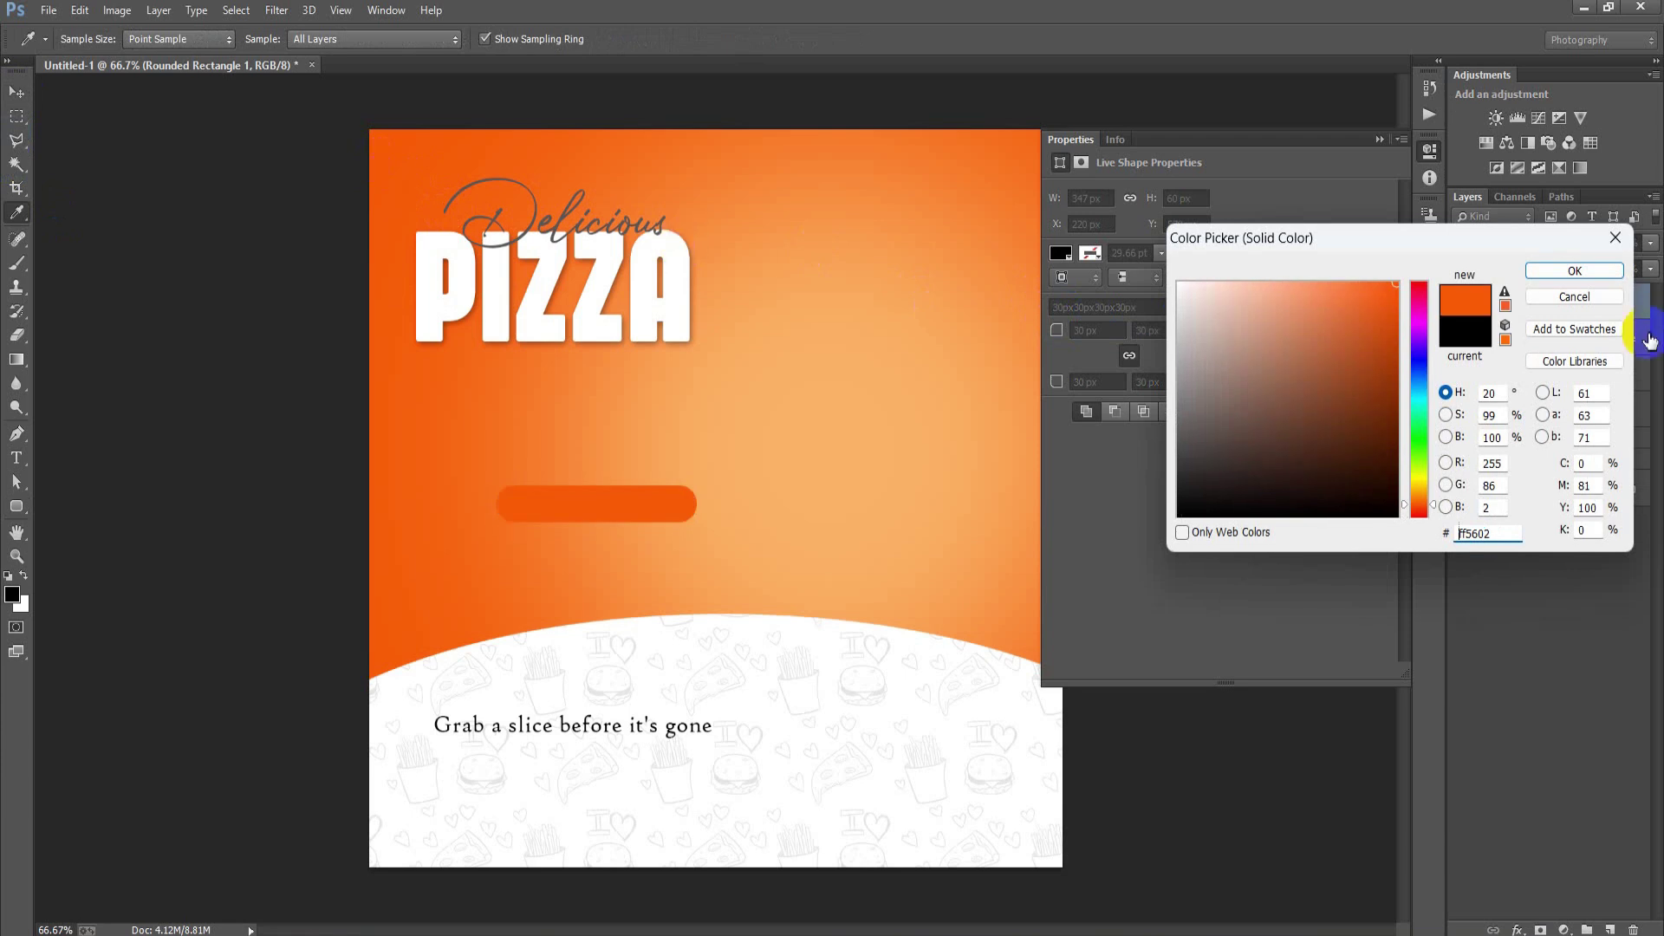
click(1576, 271)
- Resize the bar to about 246×42 px beneath the tagline and Alt-drag a copy to the right
drag(606, 496, 526, 778)
key(ctrl+t)
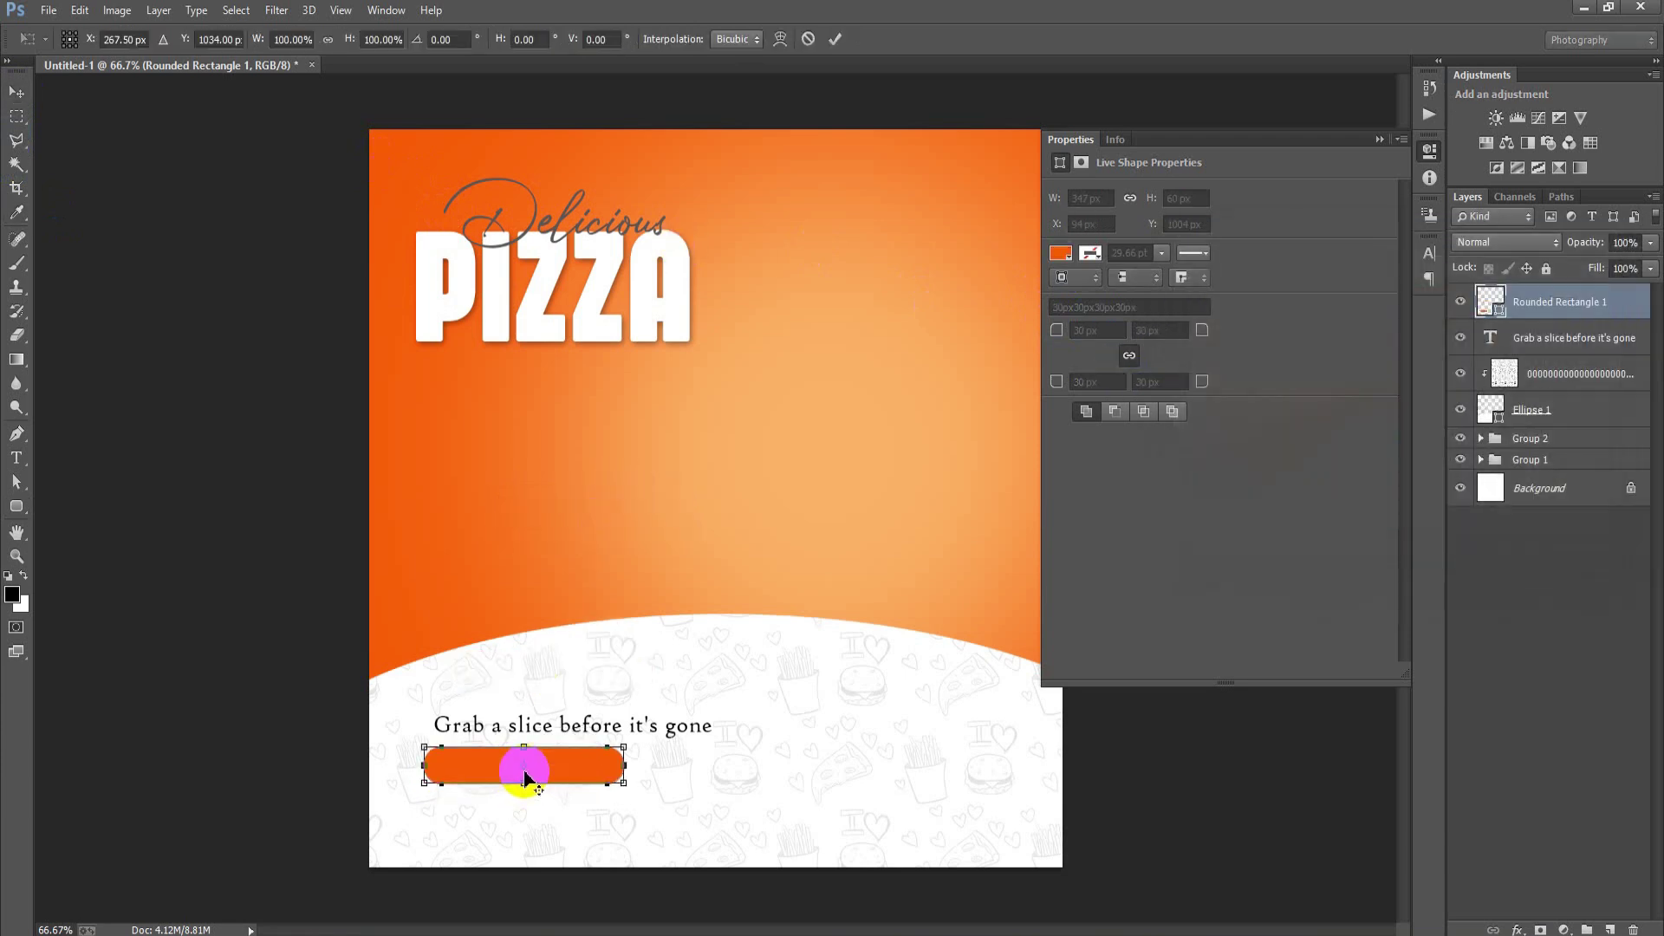
drag(624, 783, 561, 766)
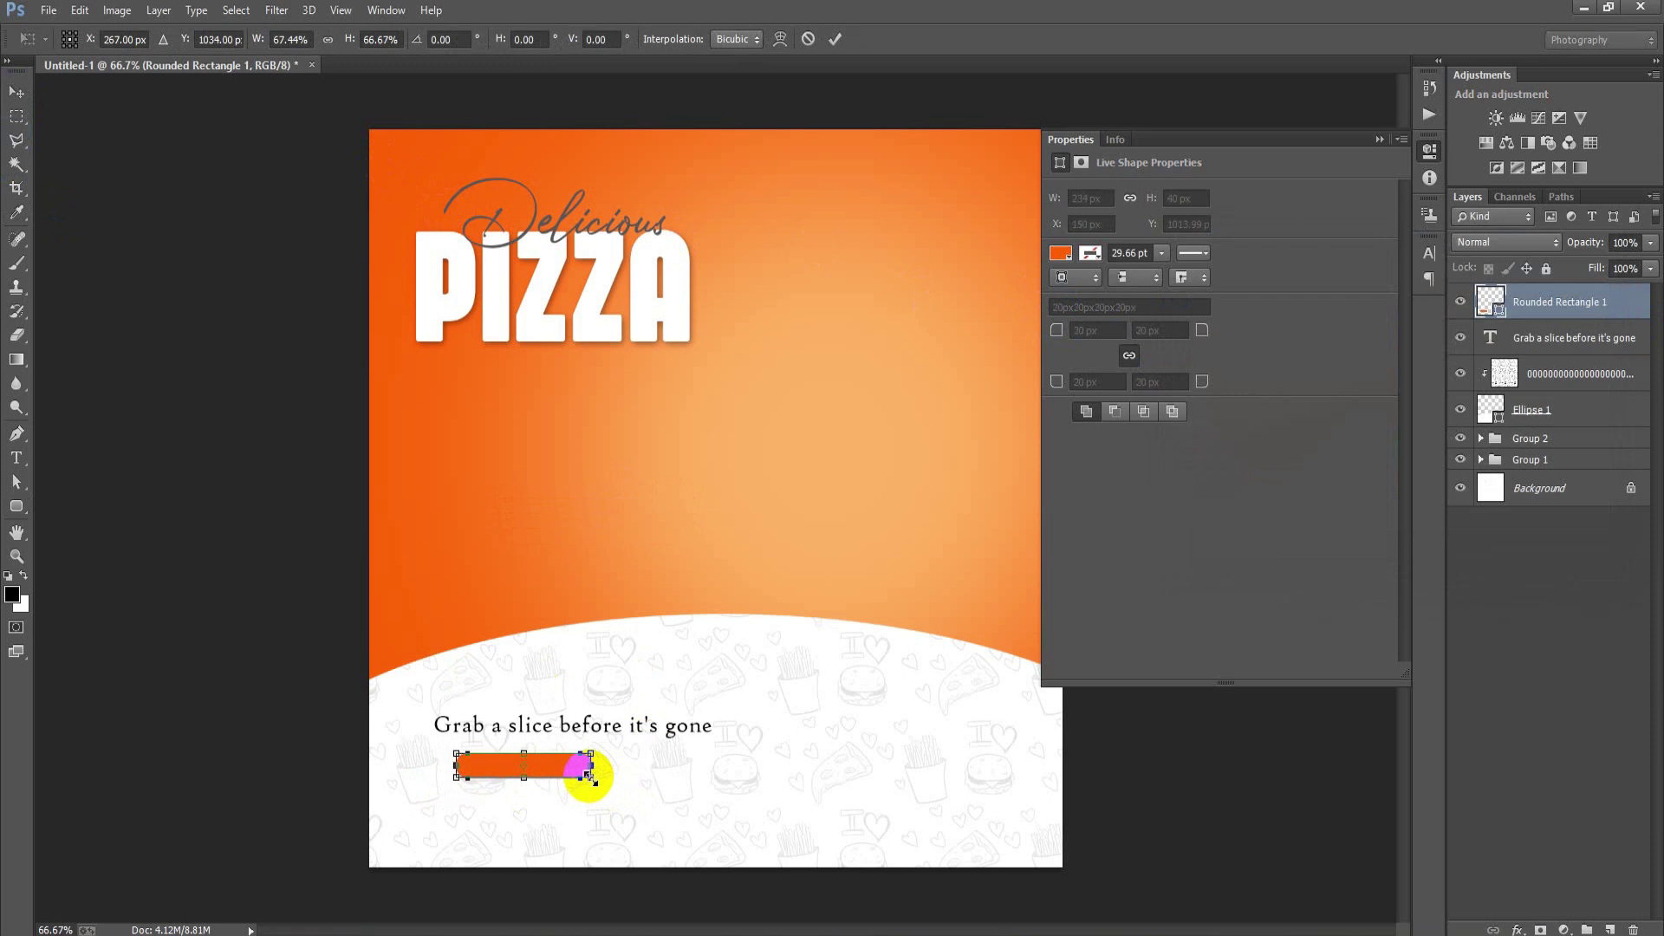
drag(570, 764, 569, 763)
click(835, 39)
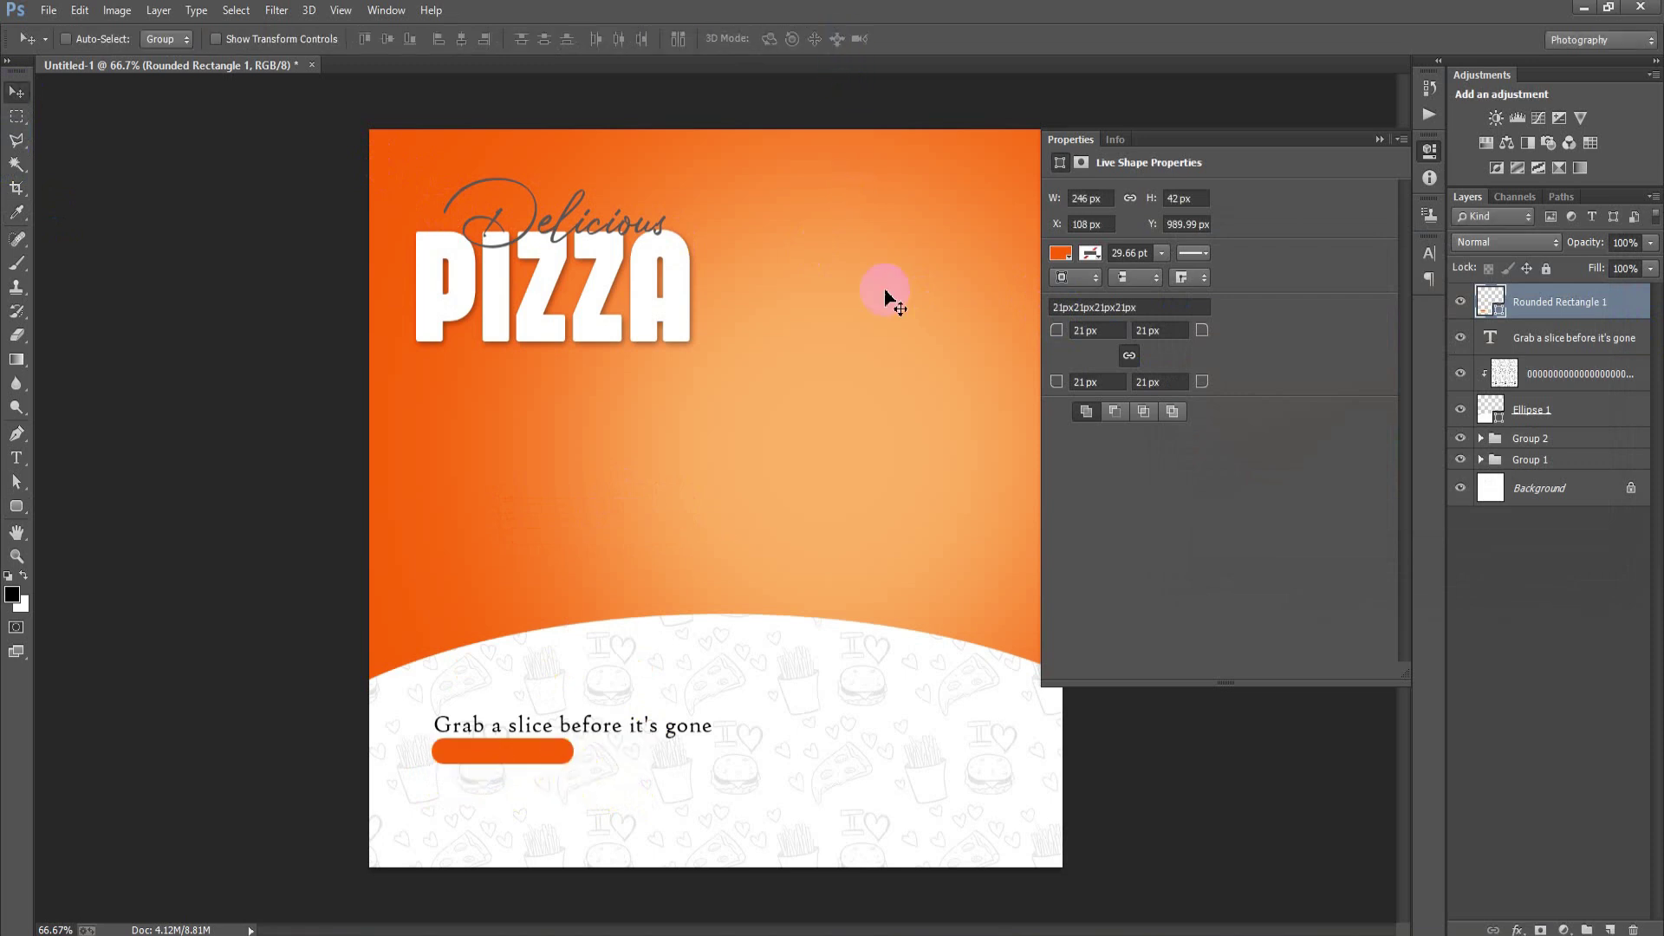
drag(886, 291, 886, 293)
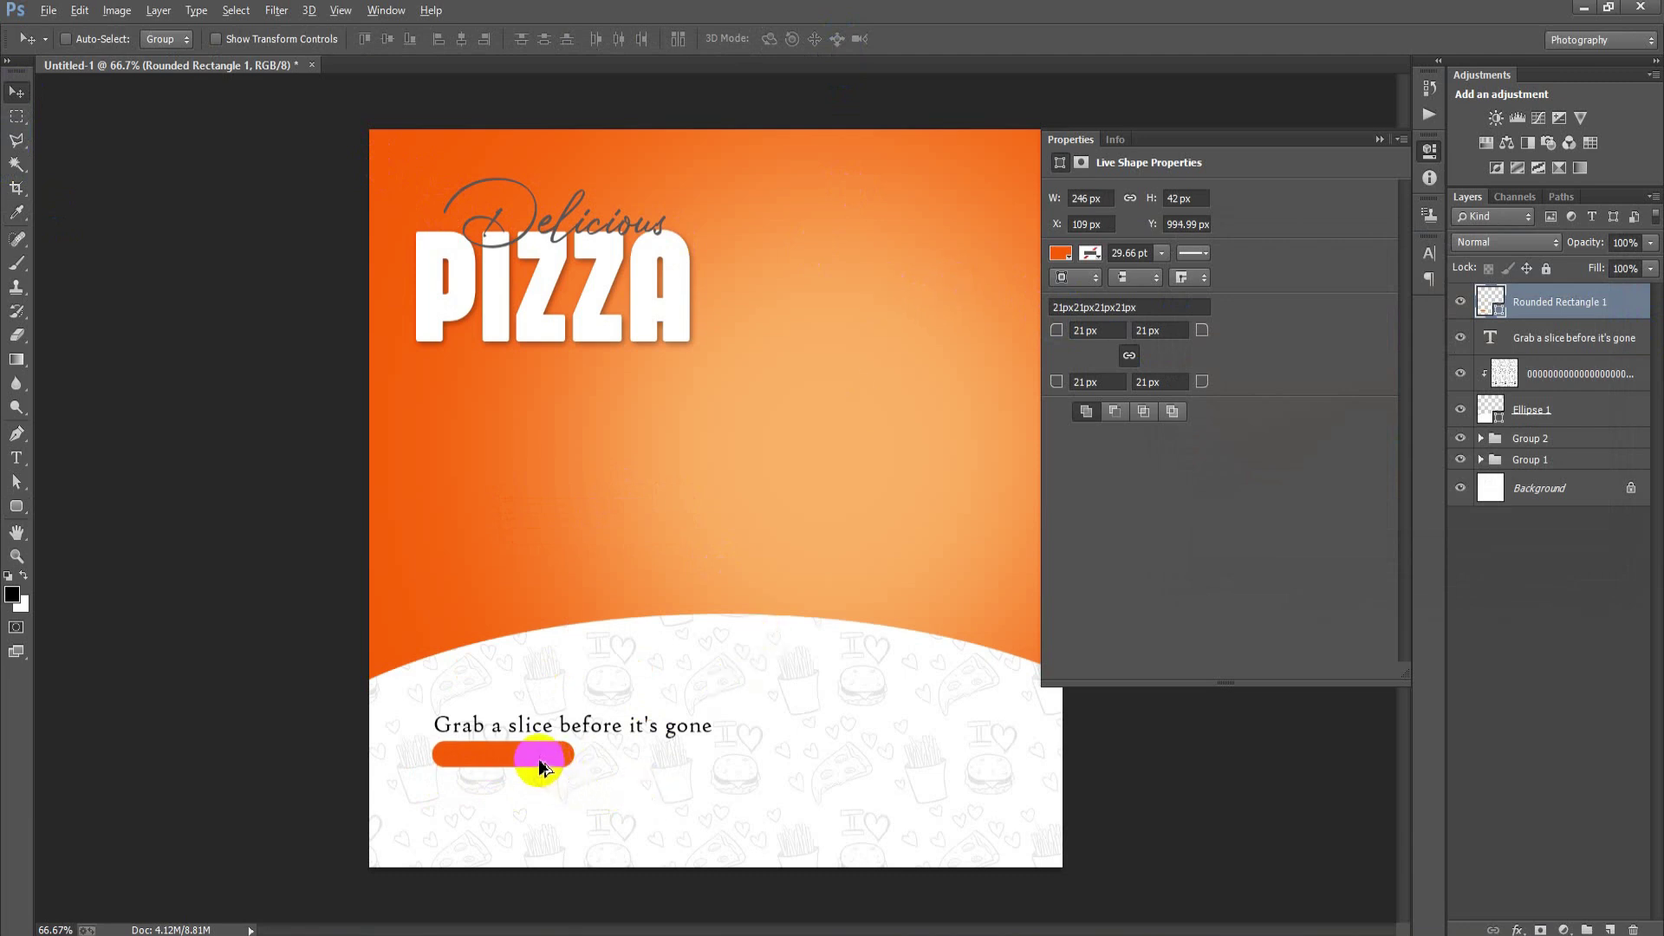
drag(541, 769, 691, 769)
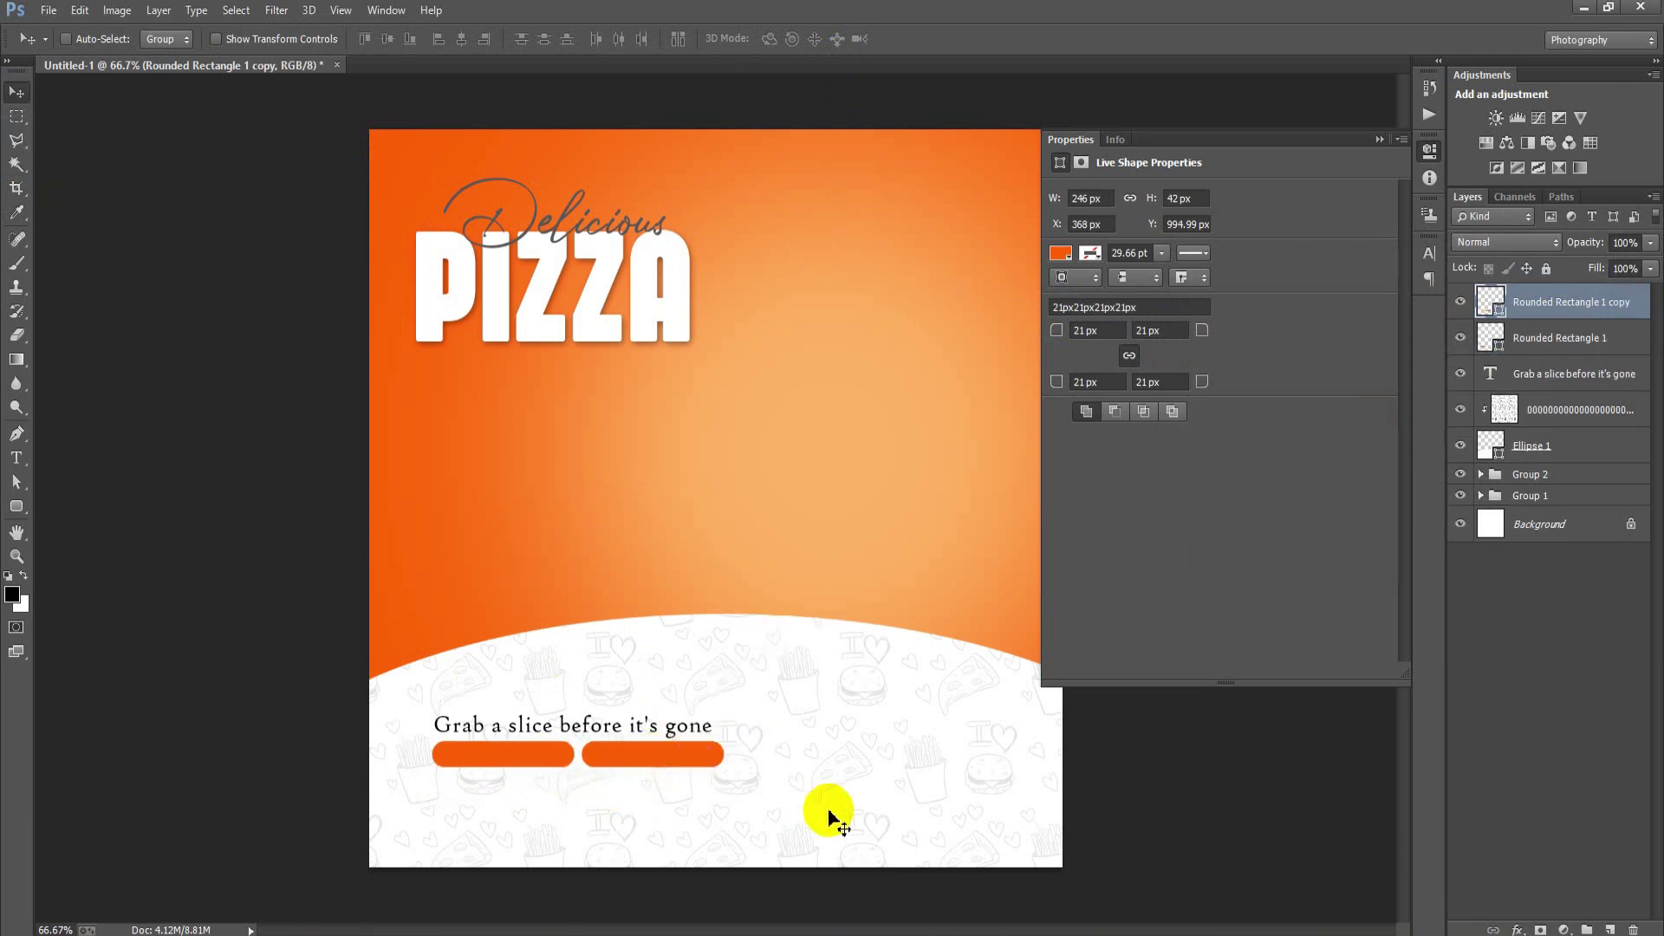
- Enlarge the tagline text slightly with Free Transform
click(1561, 373)
key(ctrl+t)
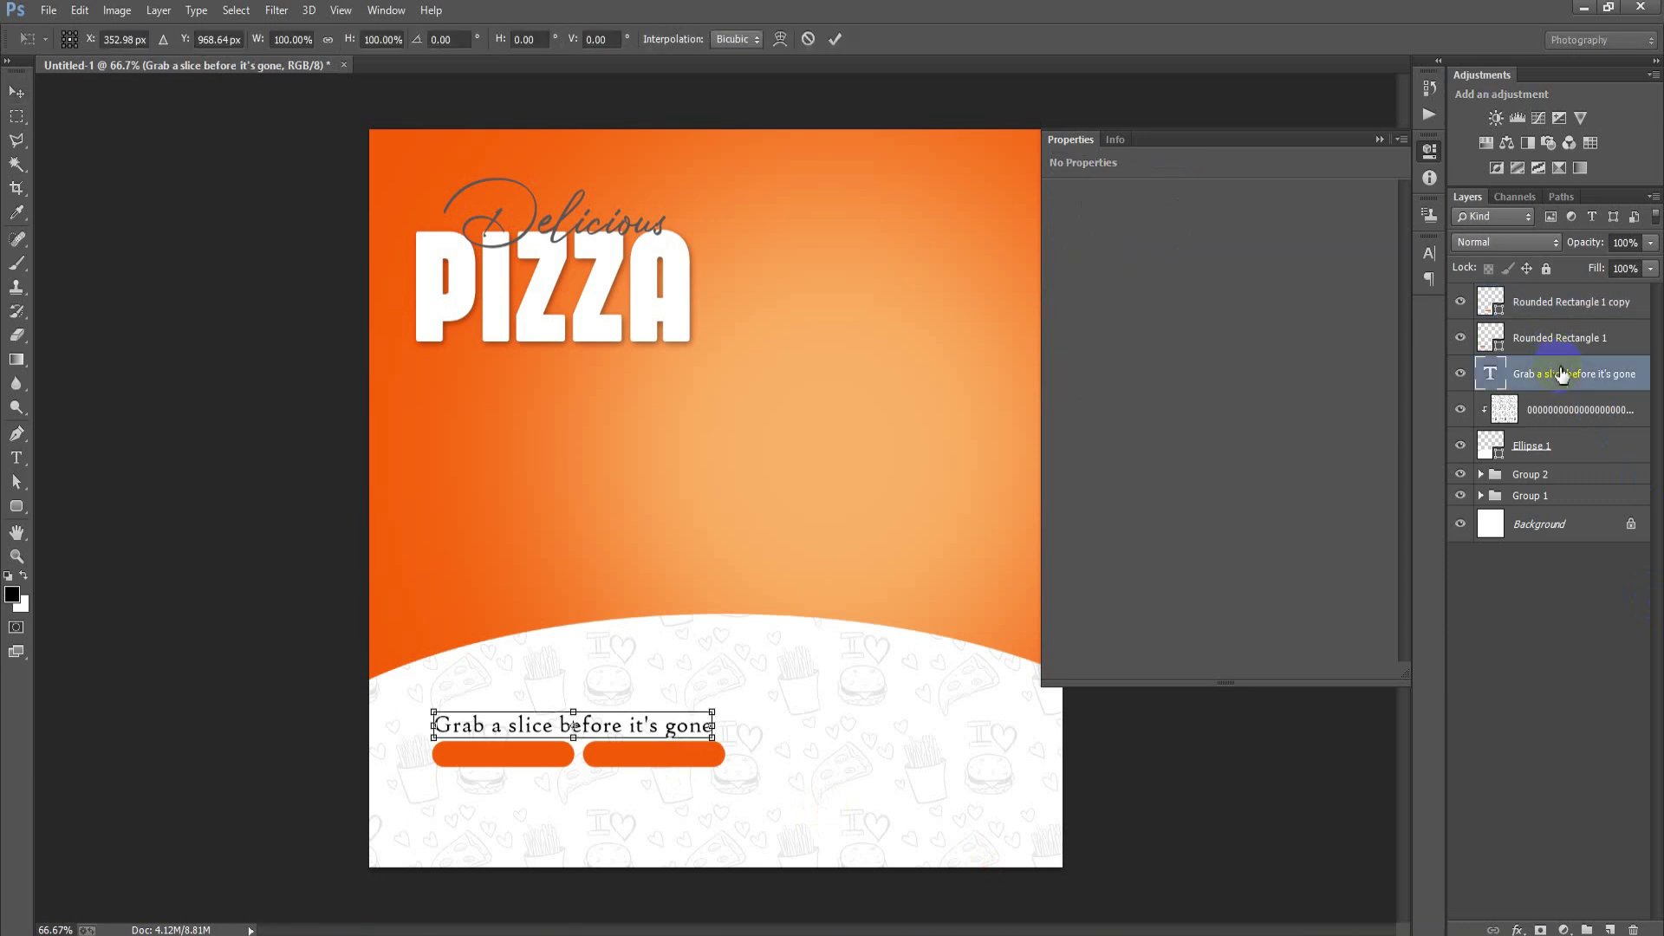
drag(716, 740, 724, 739)
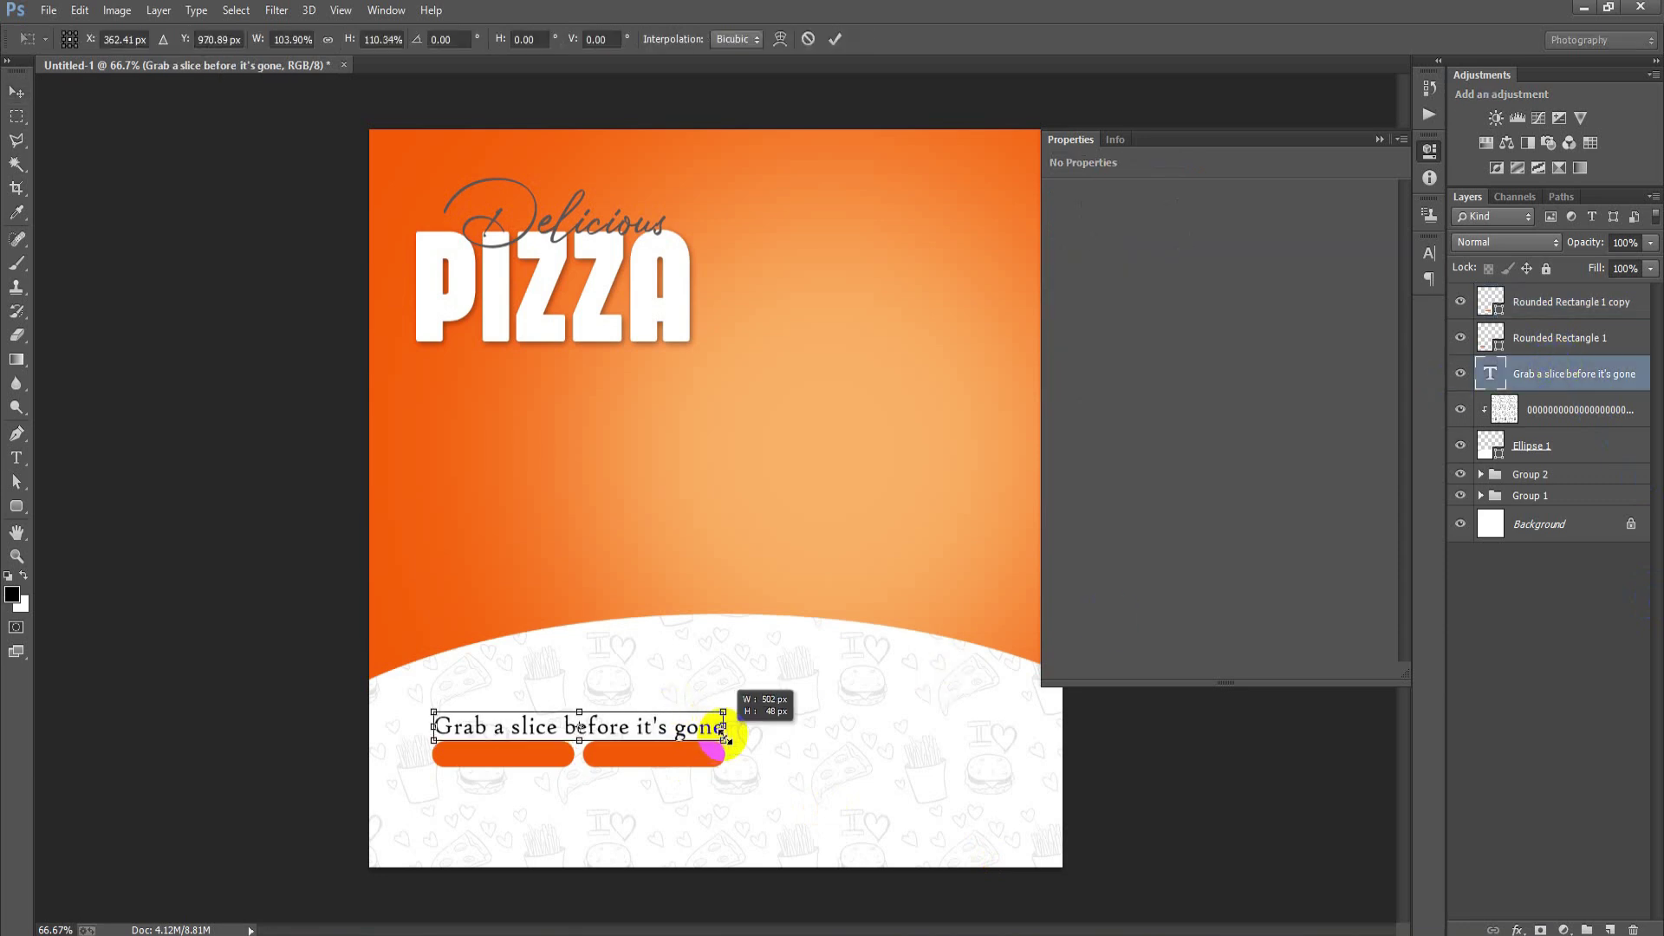
click(838, 40)
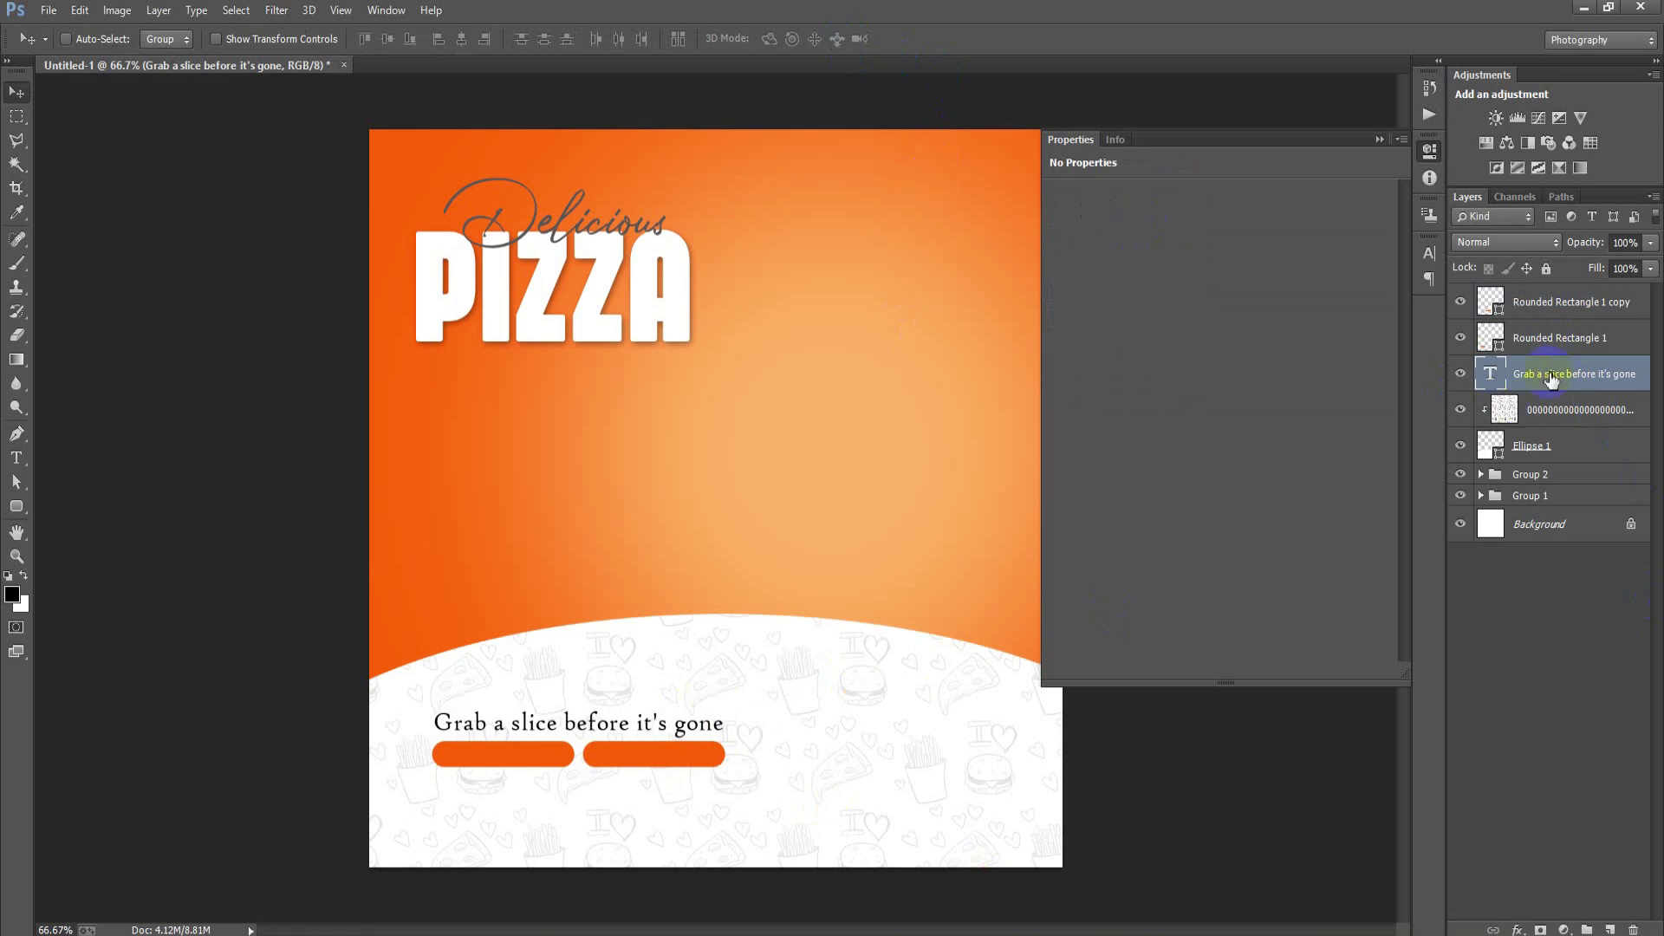
- Duplicate the second orange bar, rotate it 90° upright and place it at the bottom left
click(1586, 312)
drag(667, 760, 569, 847)
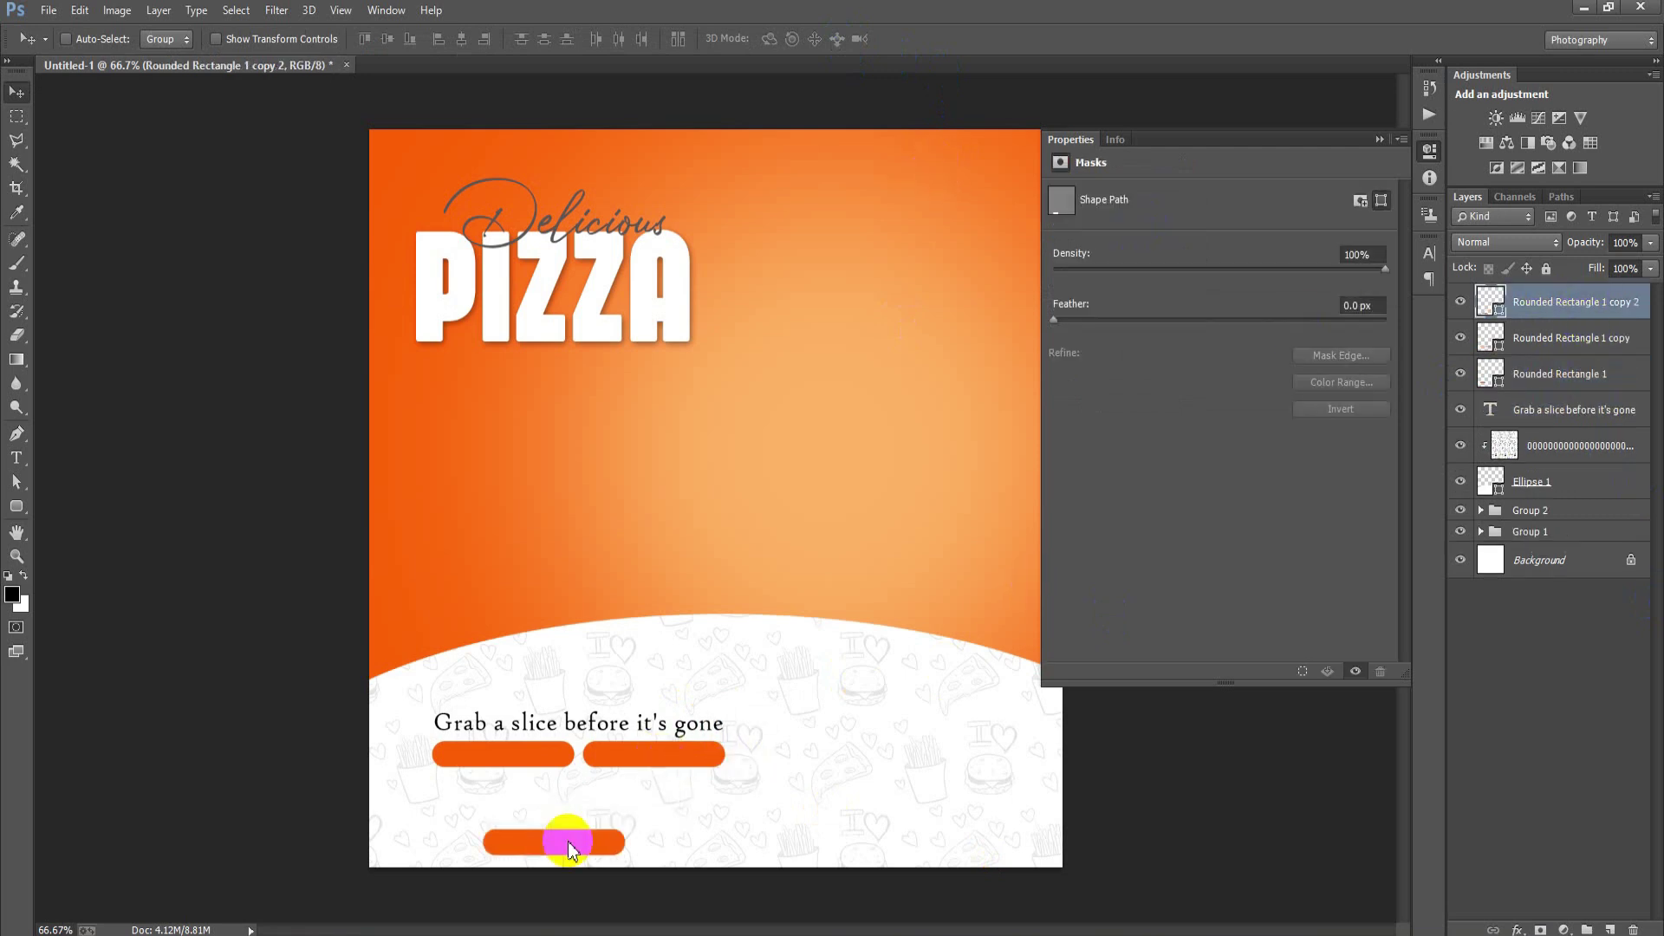
key(ctrl+t)
mouse_move(659, 854)
mouse_down()
mouse_move(512, 890)
mouse_move(551, 892)
mouse_up()
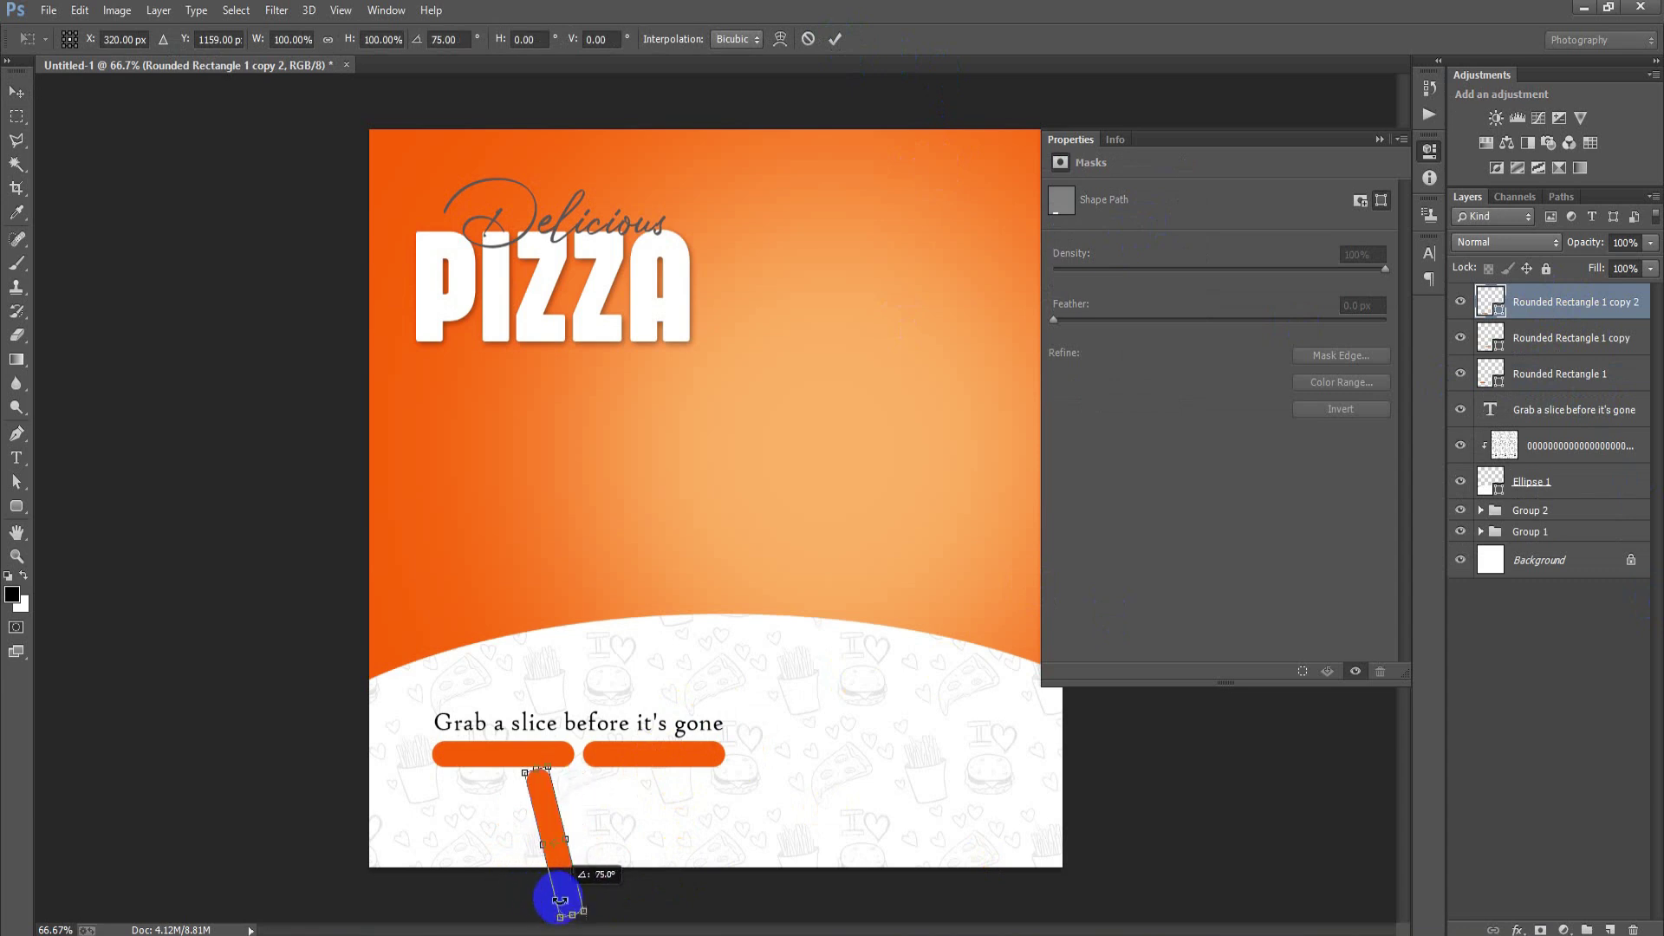
click(835, 39)
drag(555, 802, 450, 821)
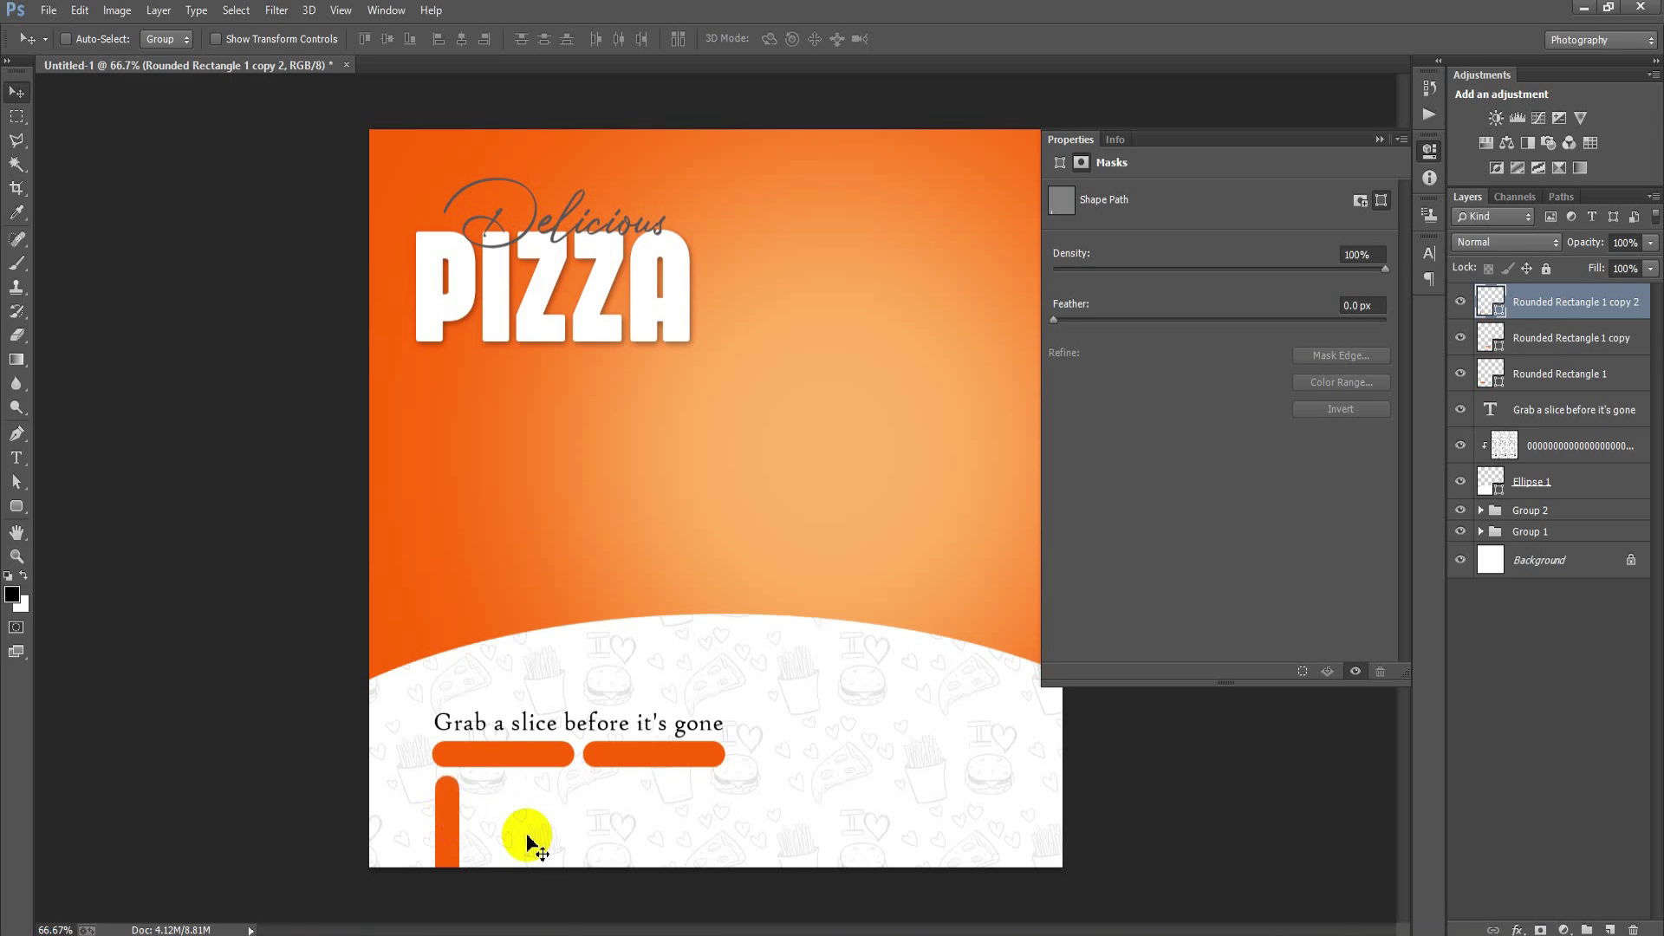
click(1381, 141)
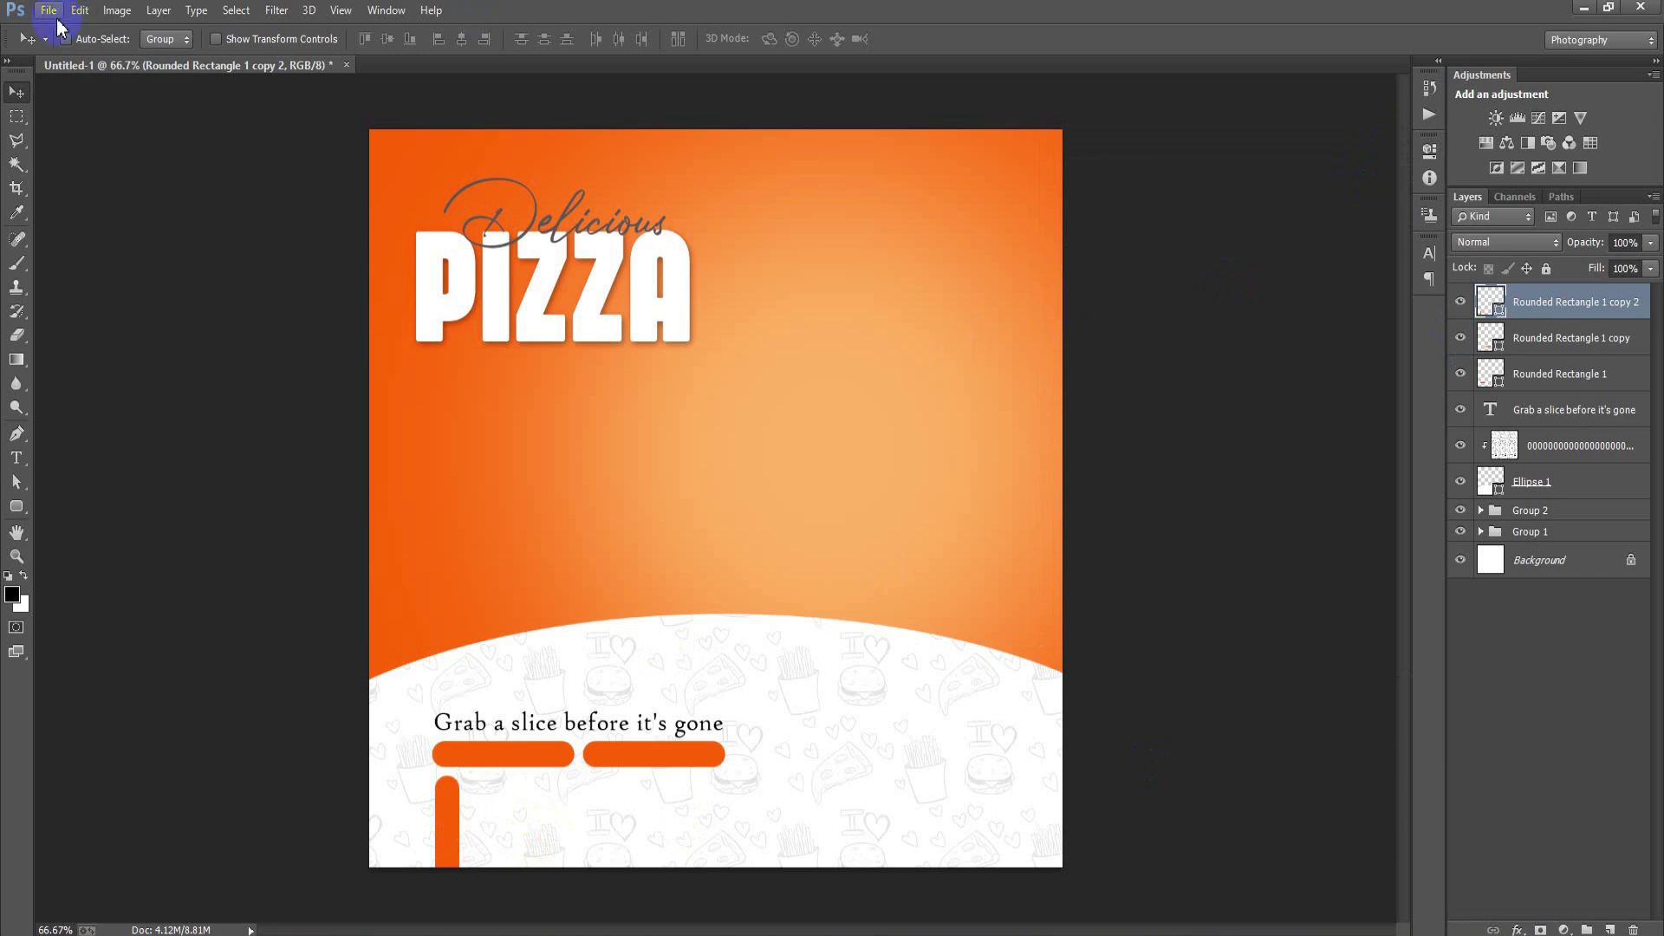
- Place the phone-icon image as a linked layer and rasterize it
click(52, 12)
click(76, 369)
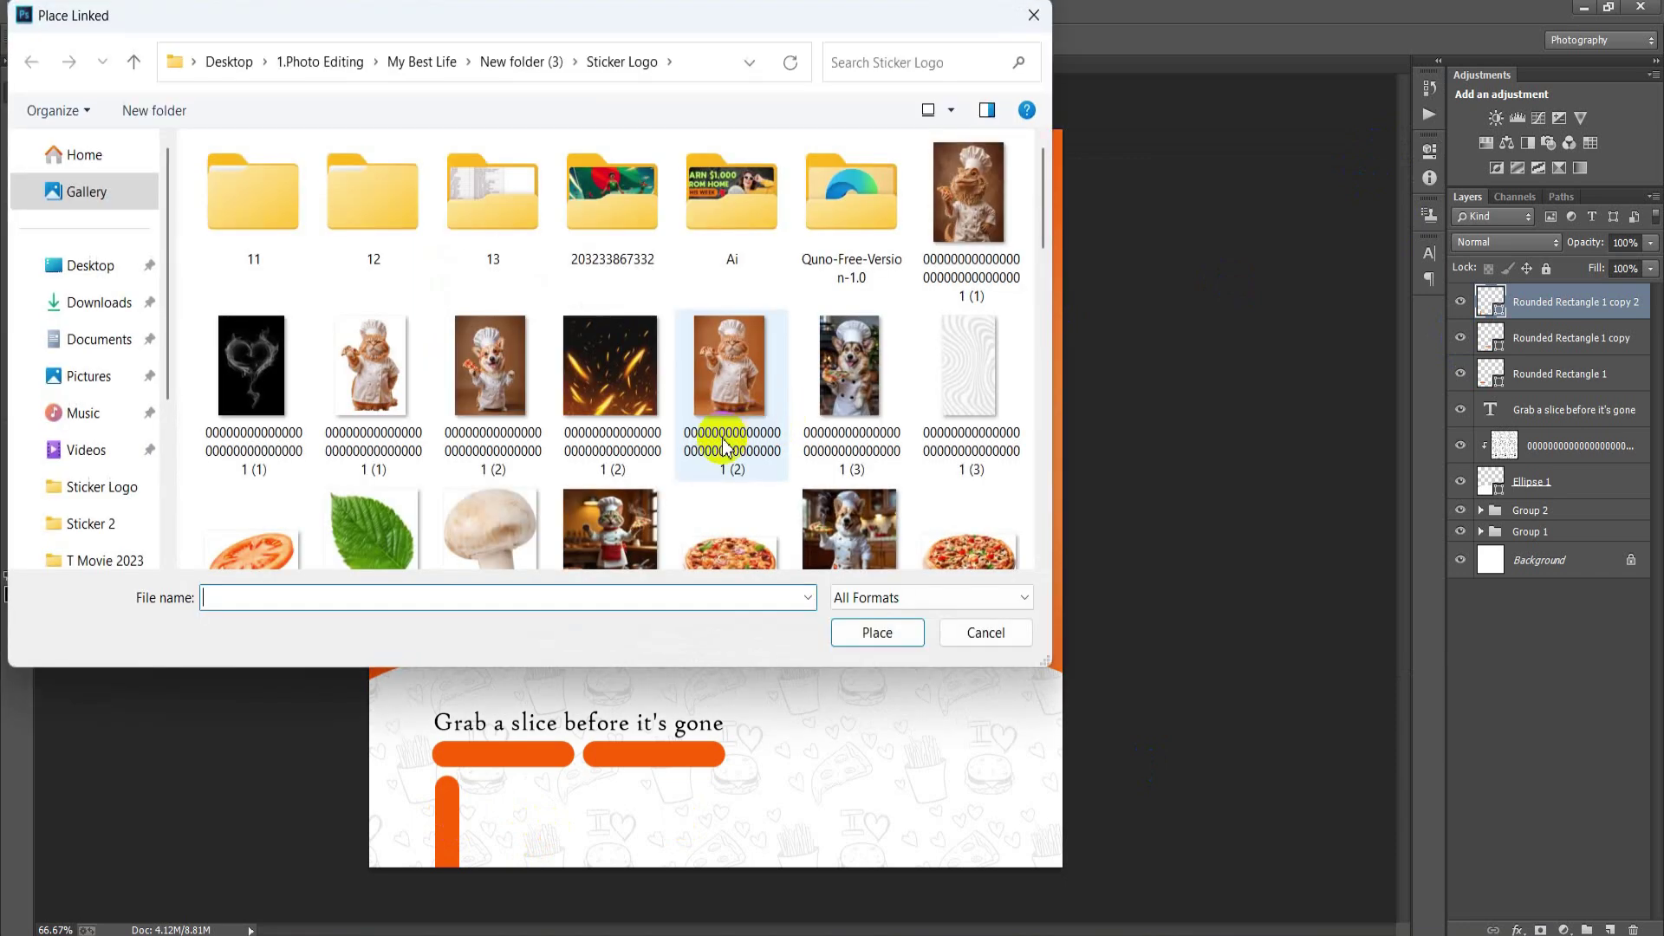
scroll(724, 446, down, 5)
double_click(483, 260)
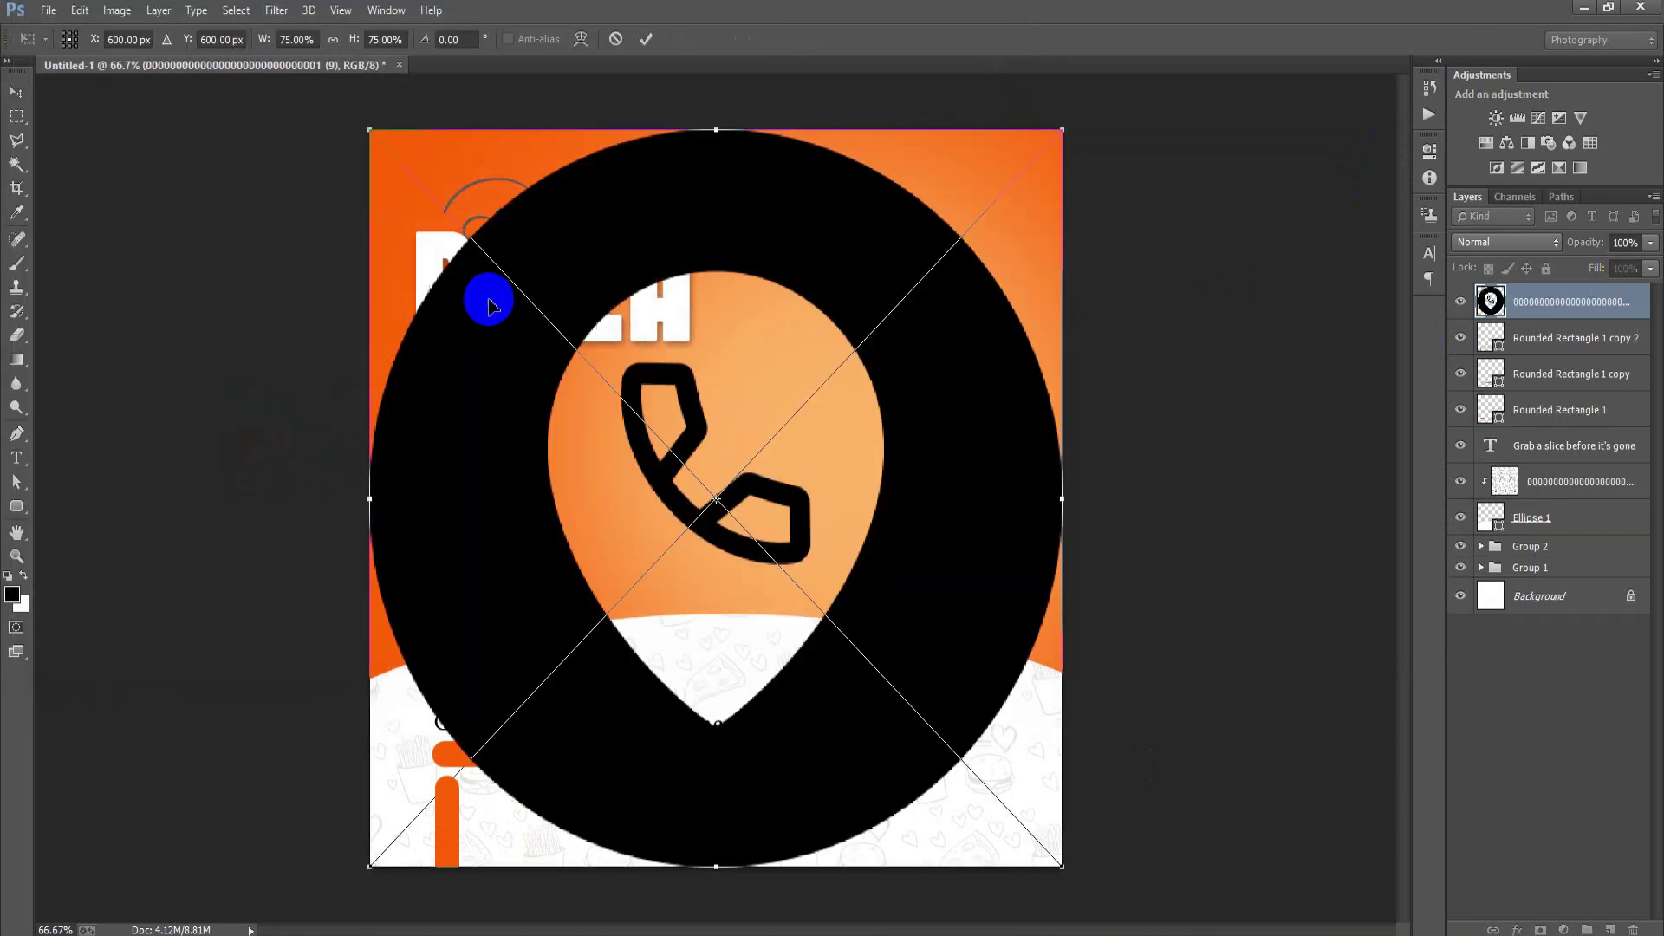
click(646, 38)
right_click(1606, 316)
click(1300, 412)
- Turn the black phone icon white and shrink it onto an orange bar
ctrl+click(1490, 302)
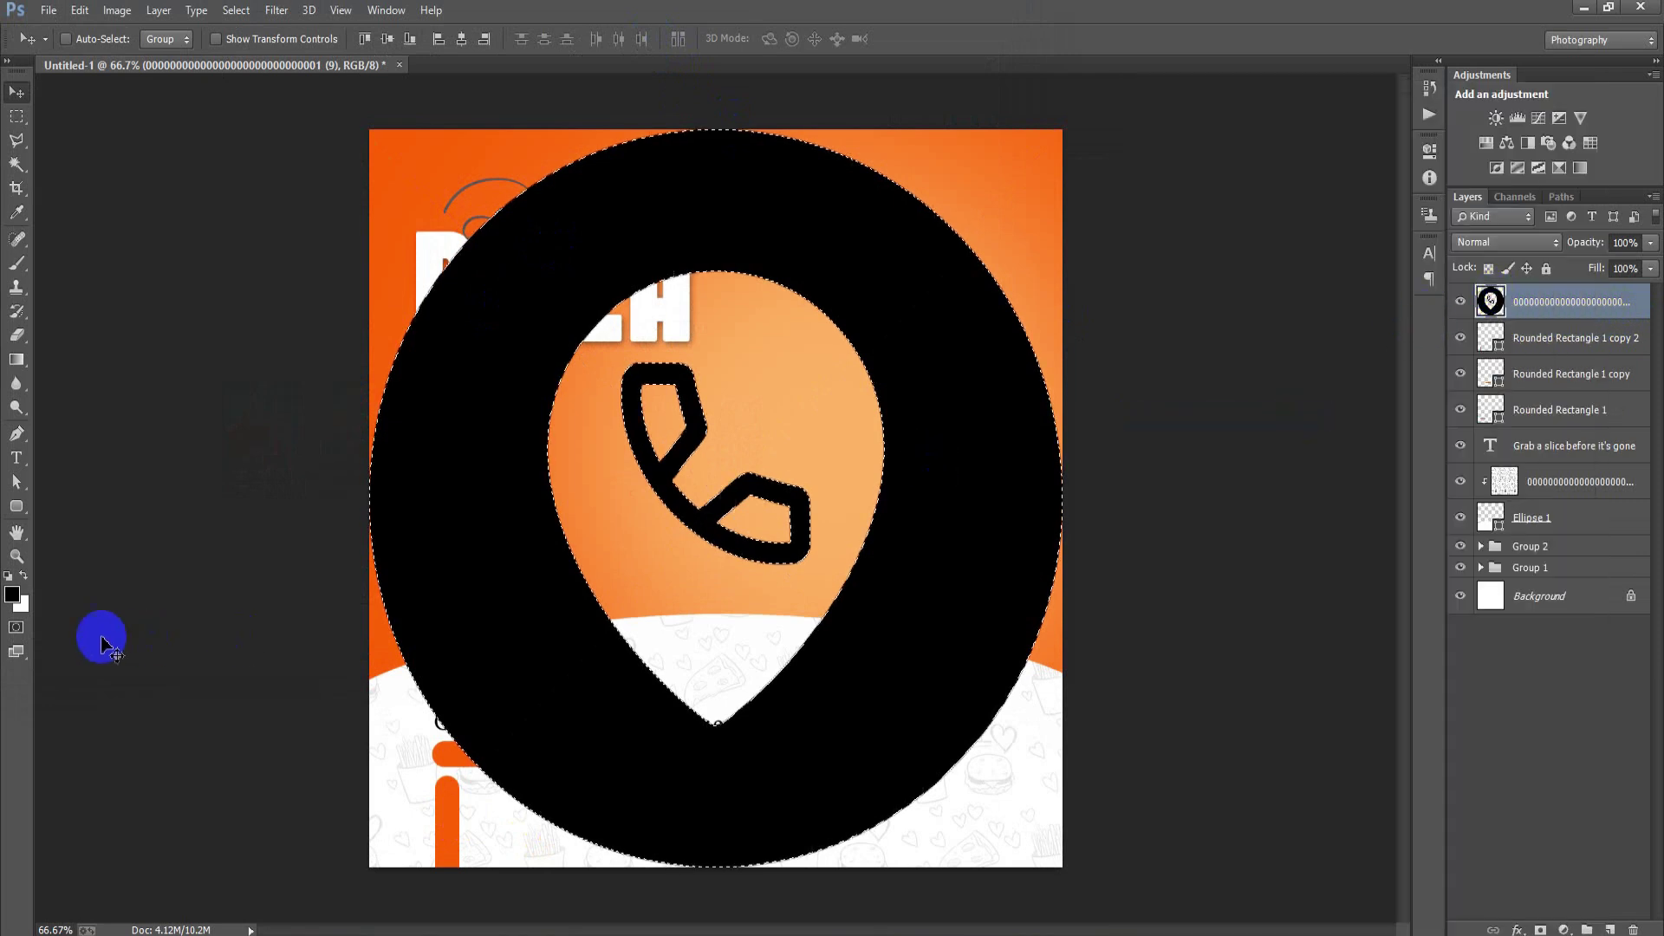
click(24, 576)
key(ctrl+i)
key(ctrl+d)
key(ctrl+t)
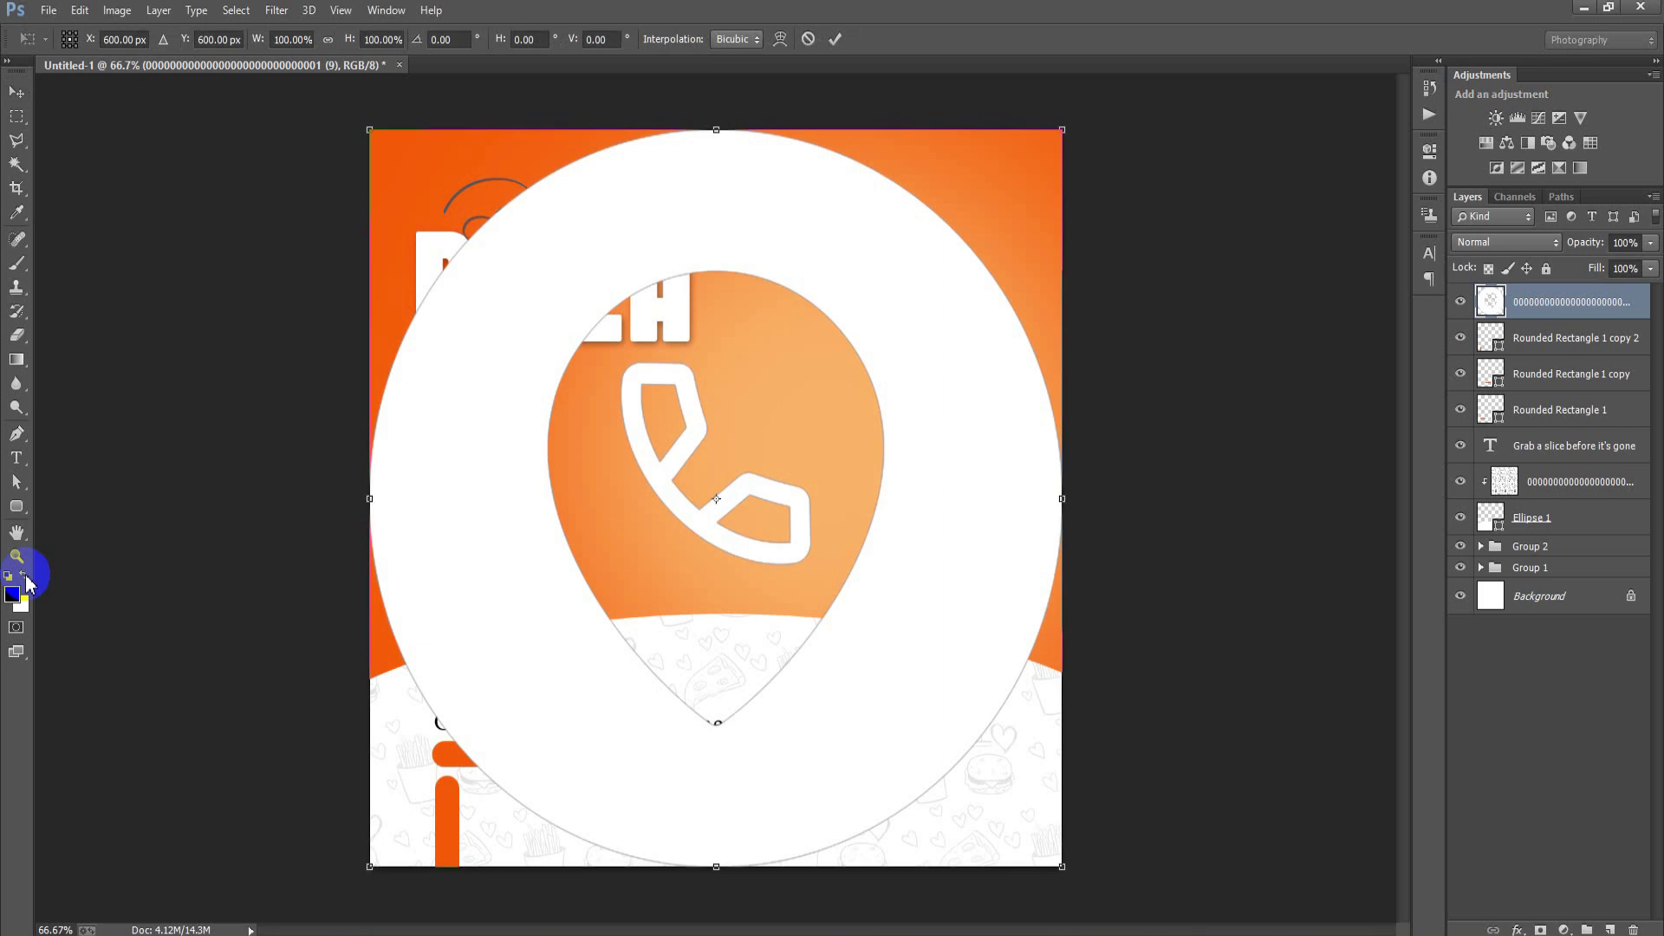
drag(1065, 131, 778, 535)
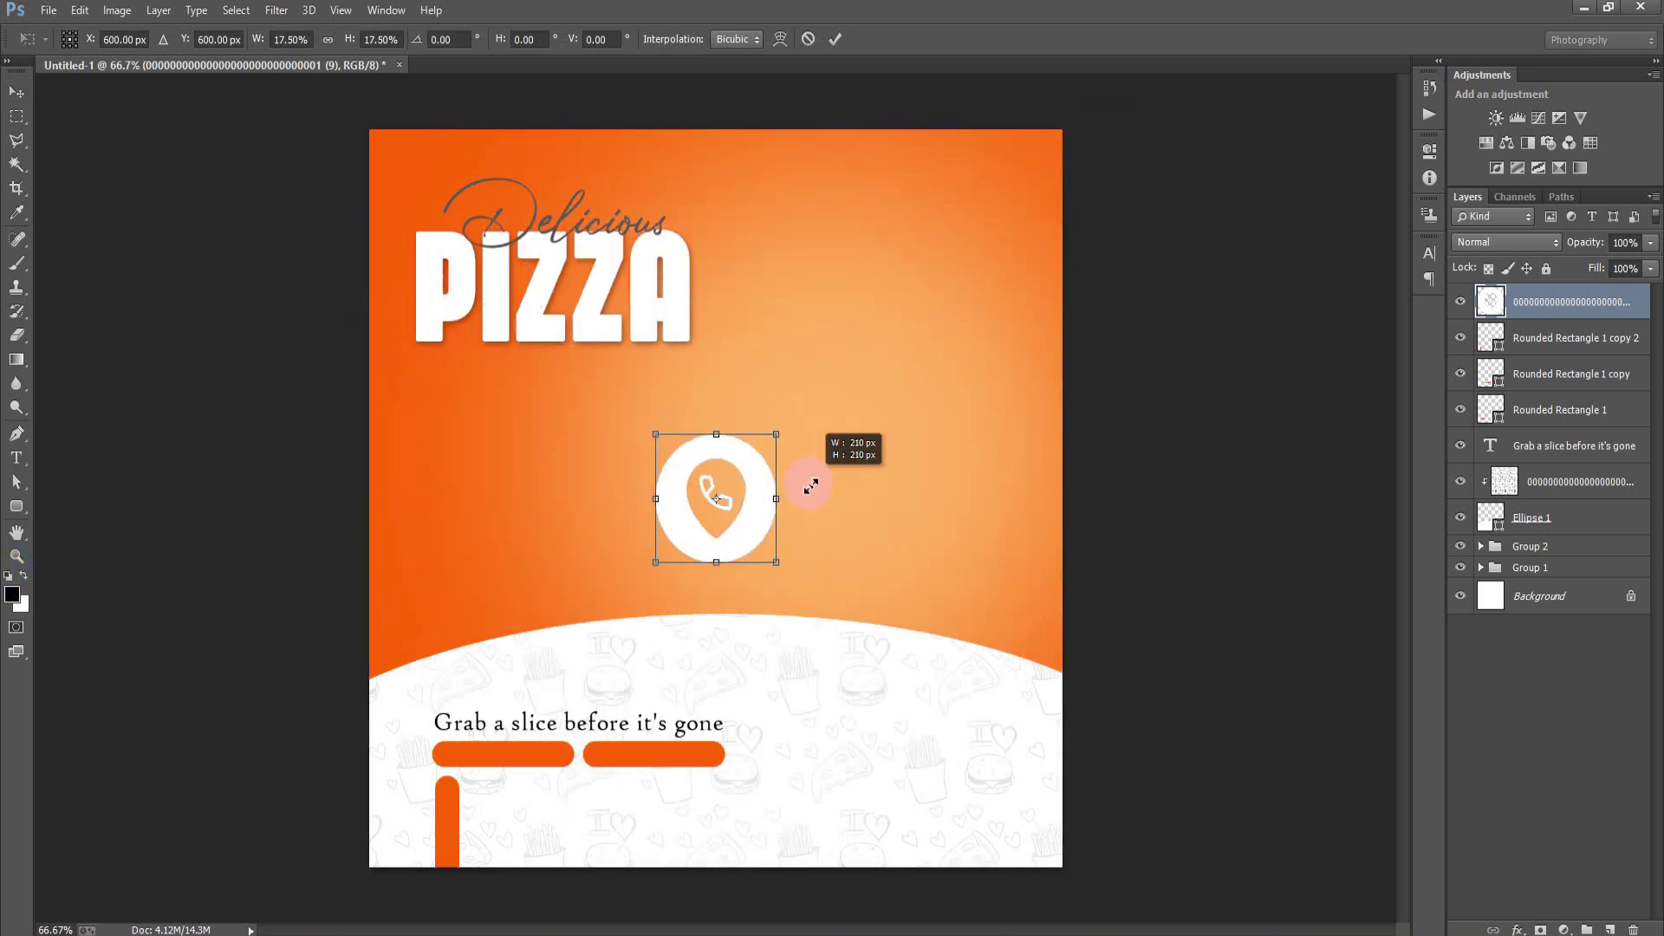
drag(777, 537, 449, 801)
click(836, 39)
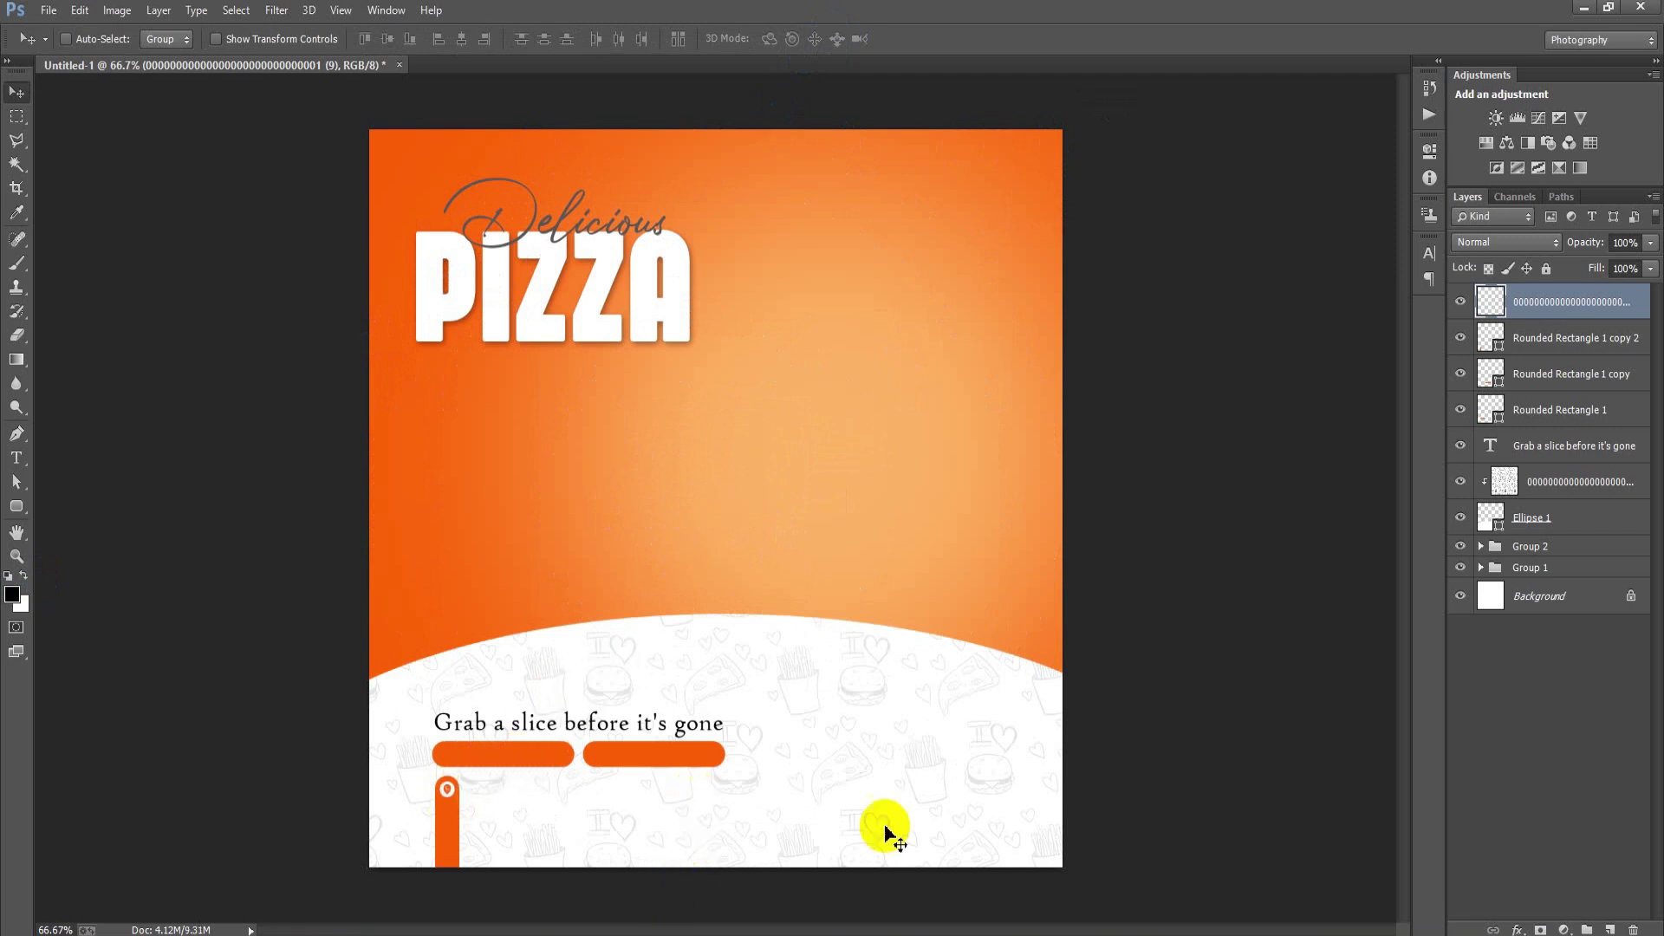
- Toggle an icon layer's visibility, select the top icon layer and add an empty layer
click(1462, 339)
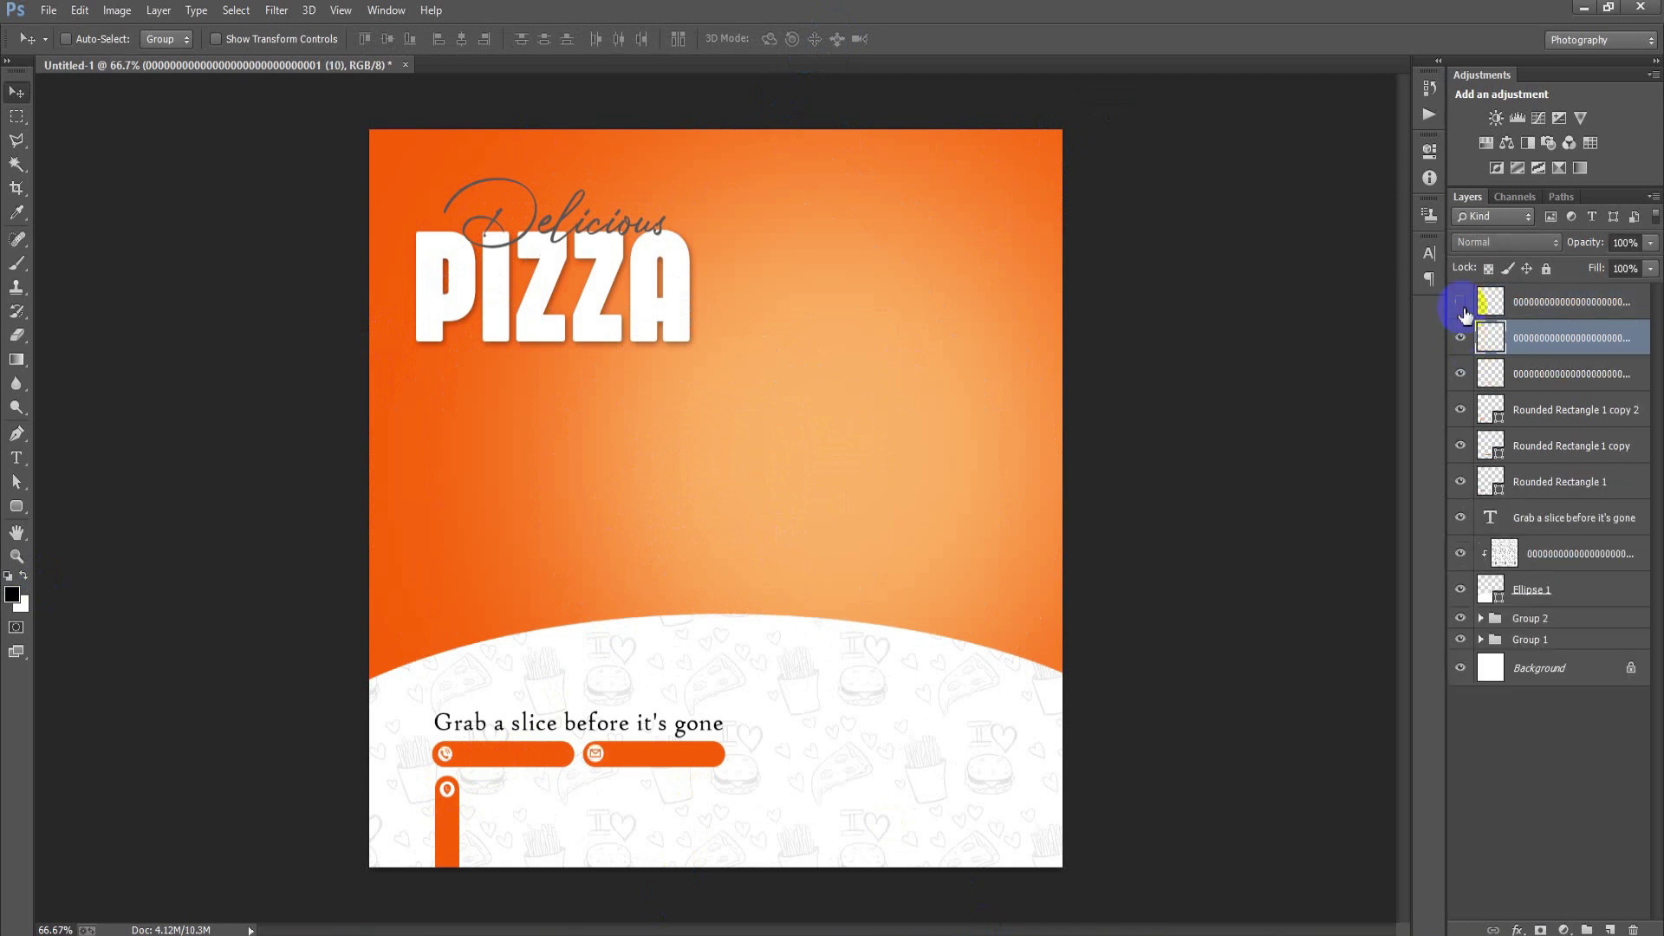
click(1491, 301)
click(1611, 929)
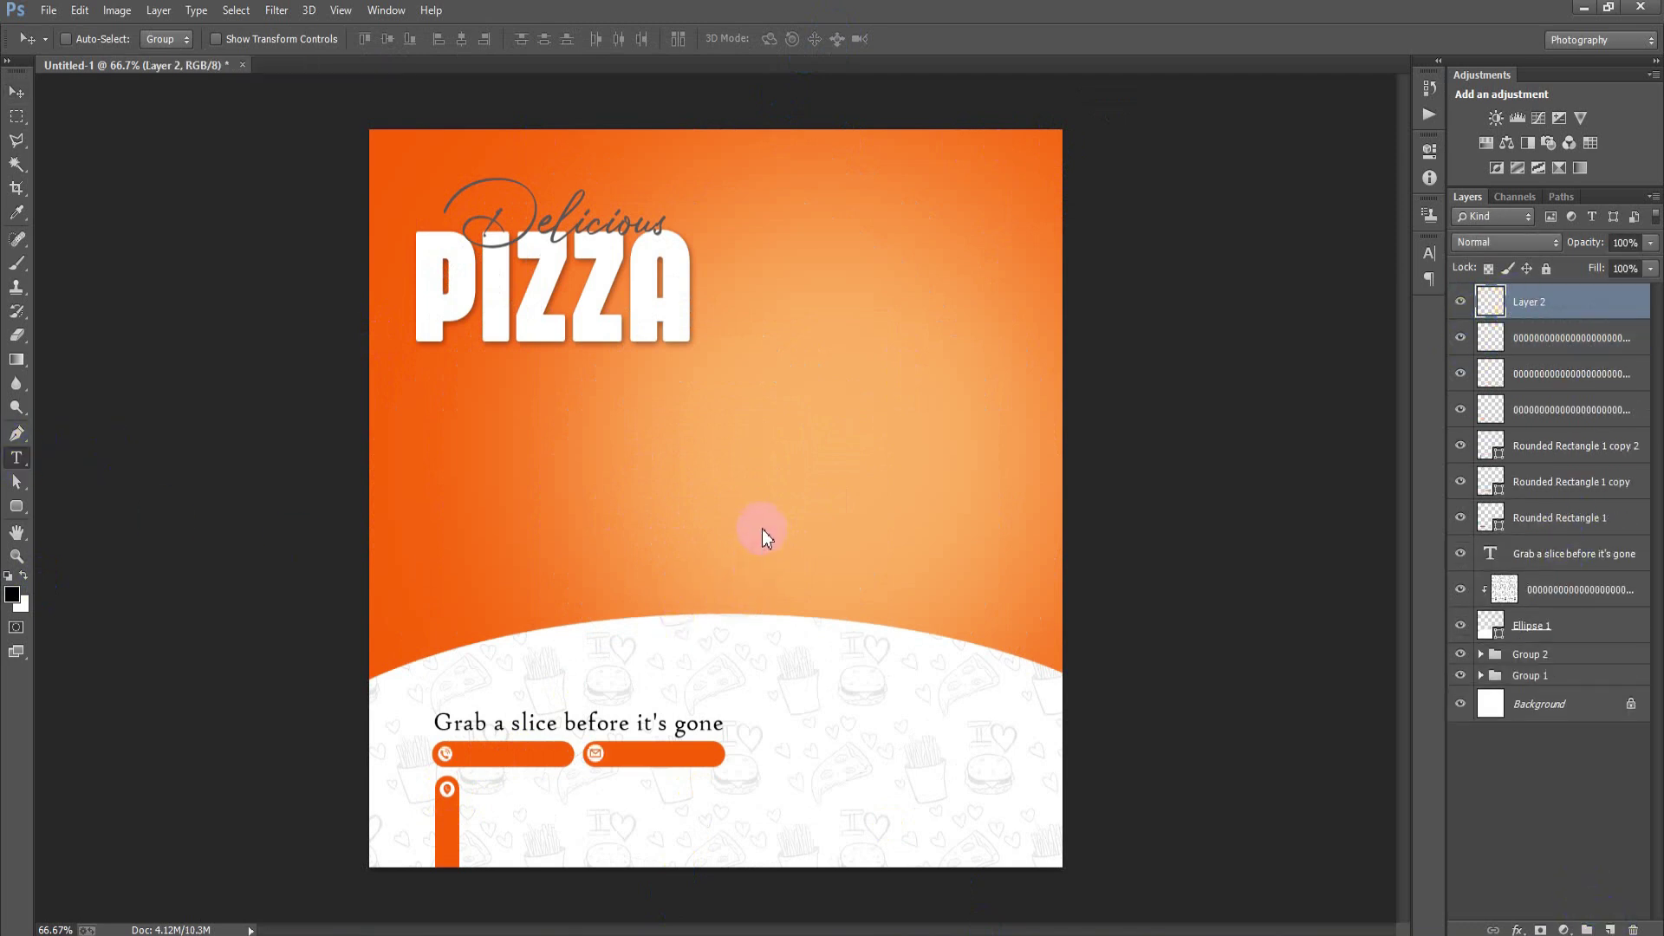
- Type the placeholder phone number and set it to white Montserrat
key(t)
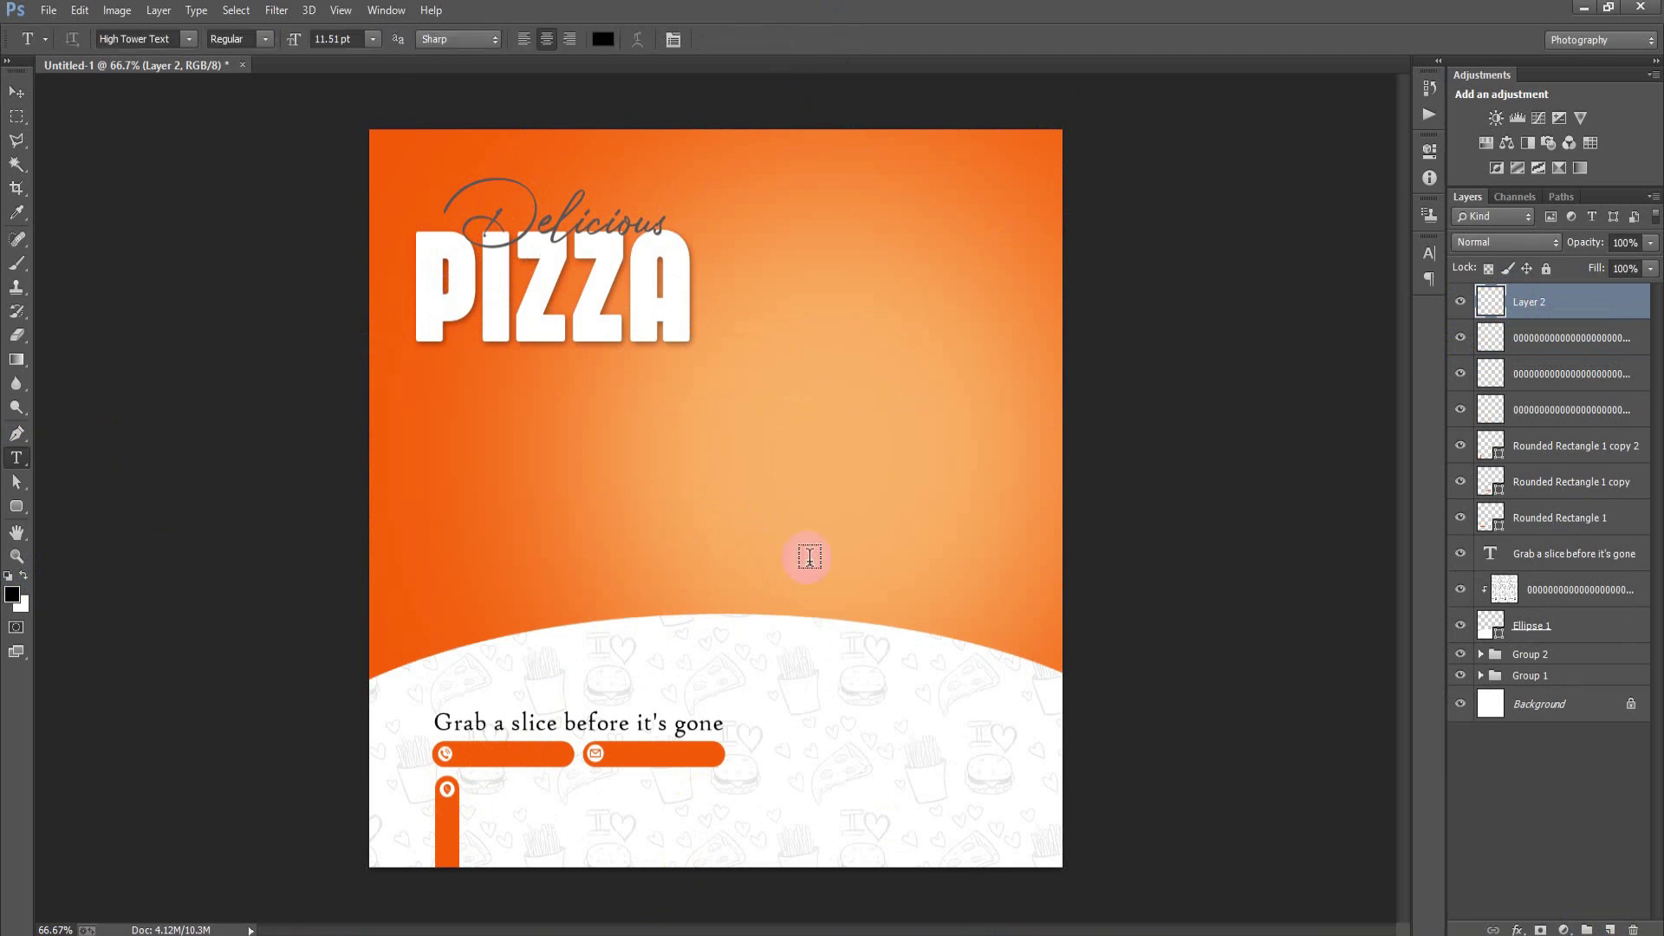
click(809, 557)
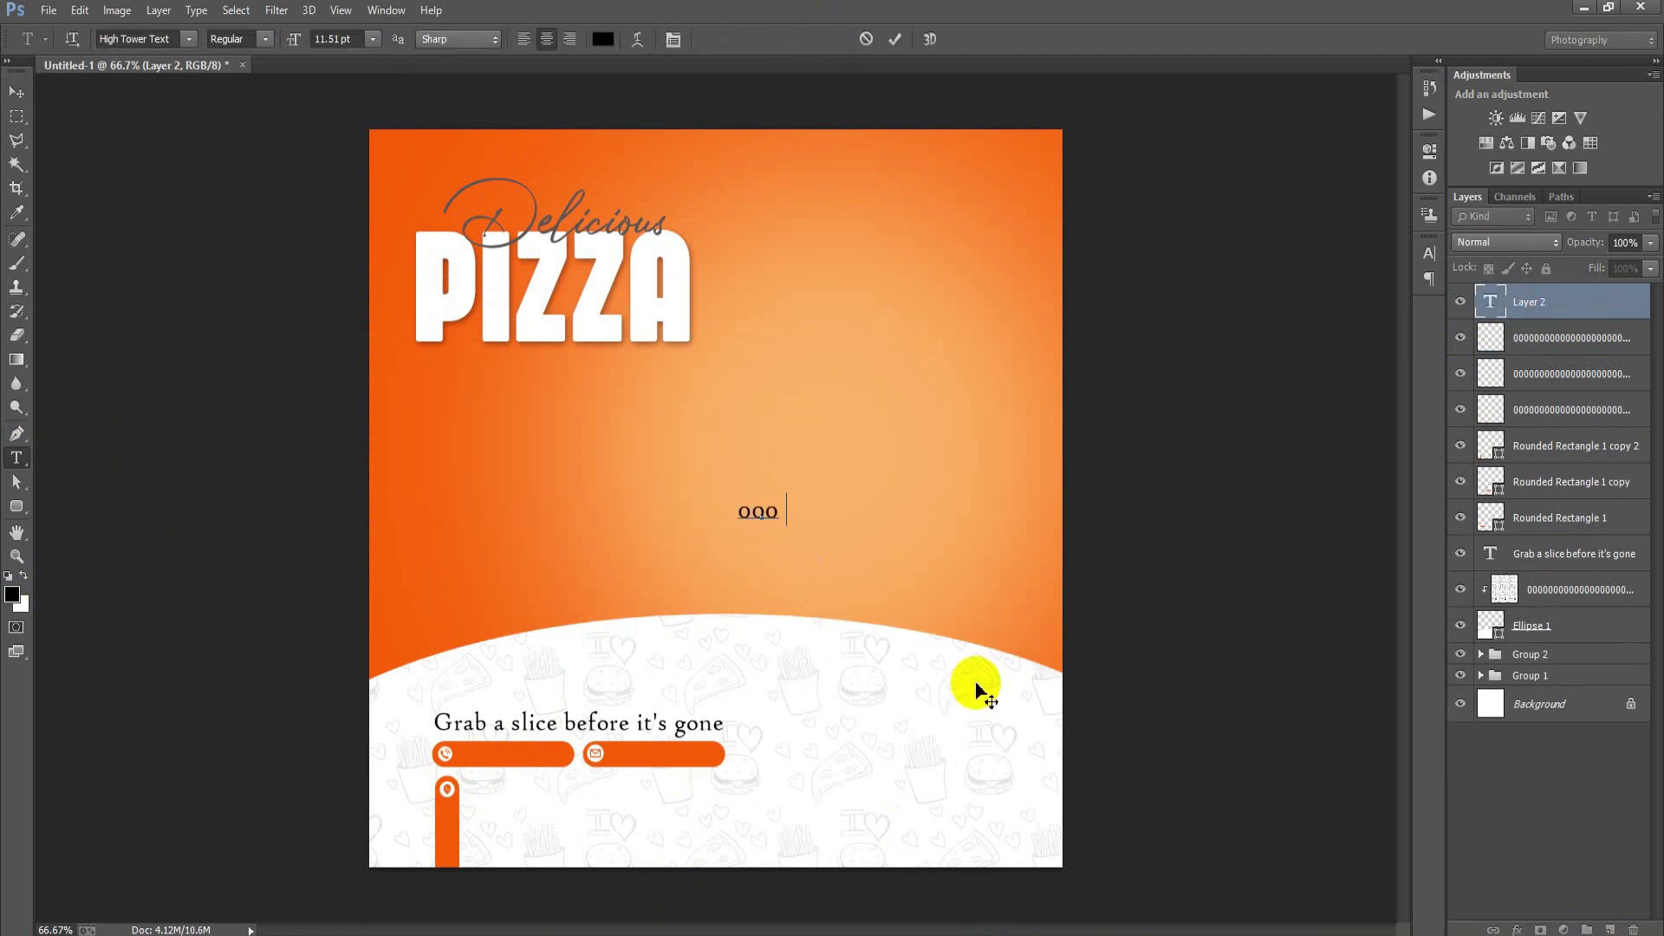
text(000 123 456)
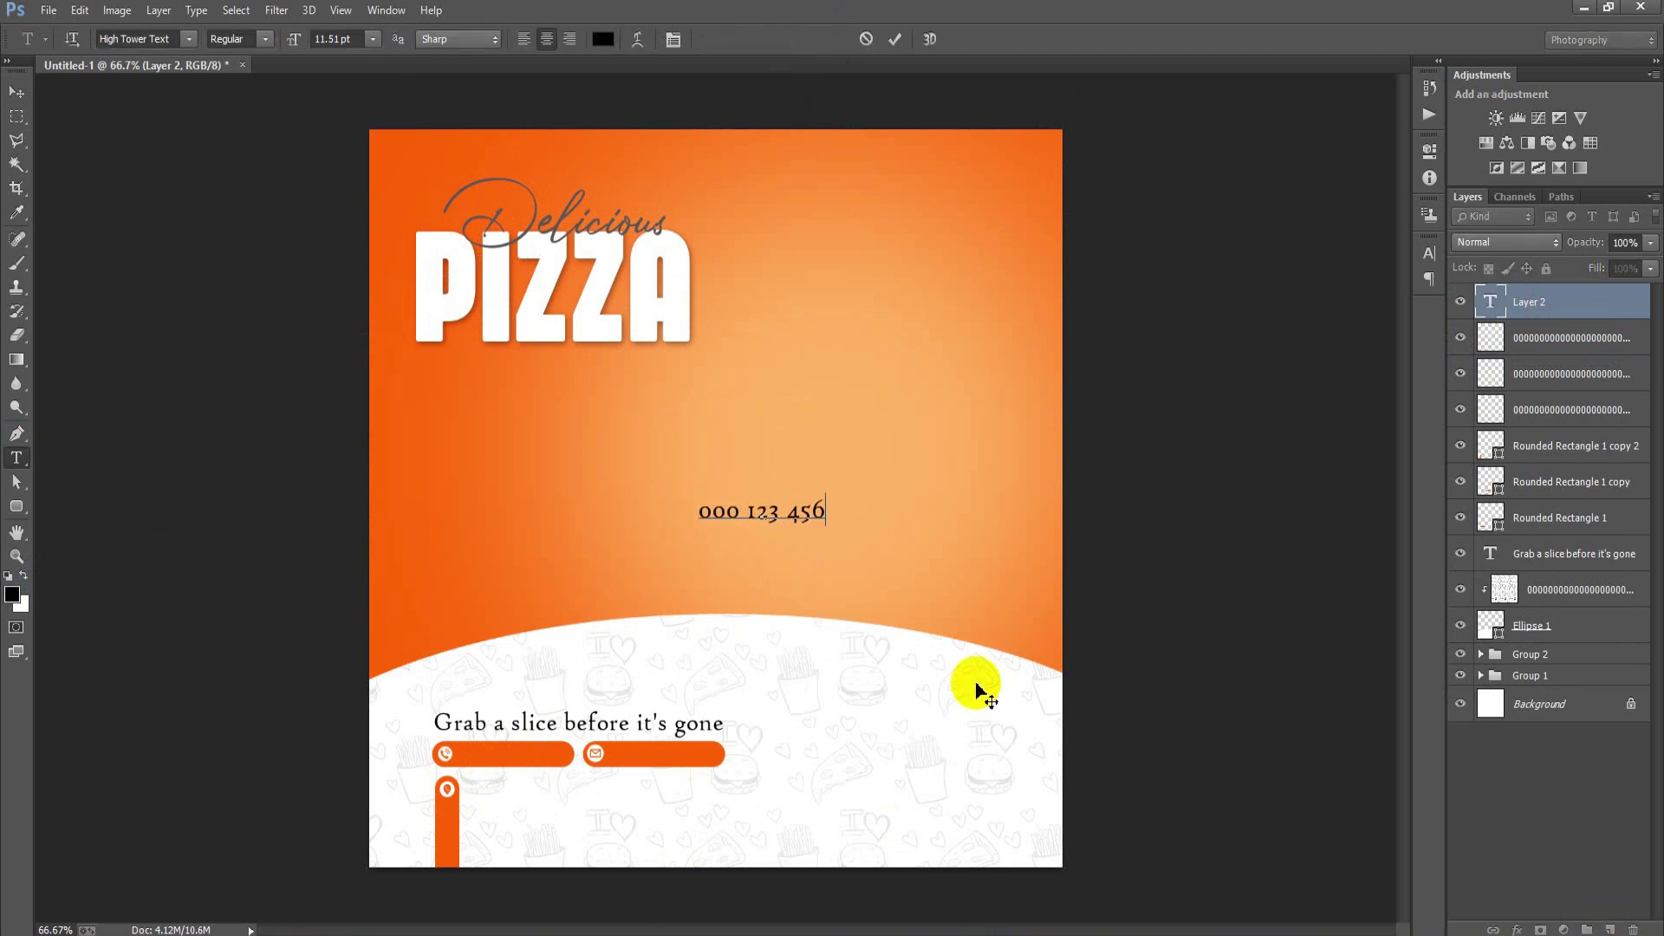
text(789)
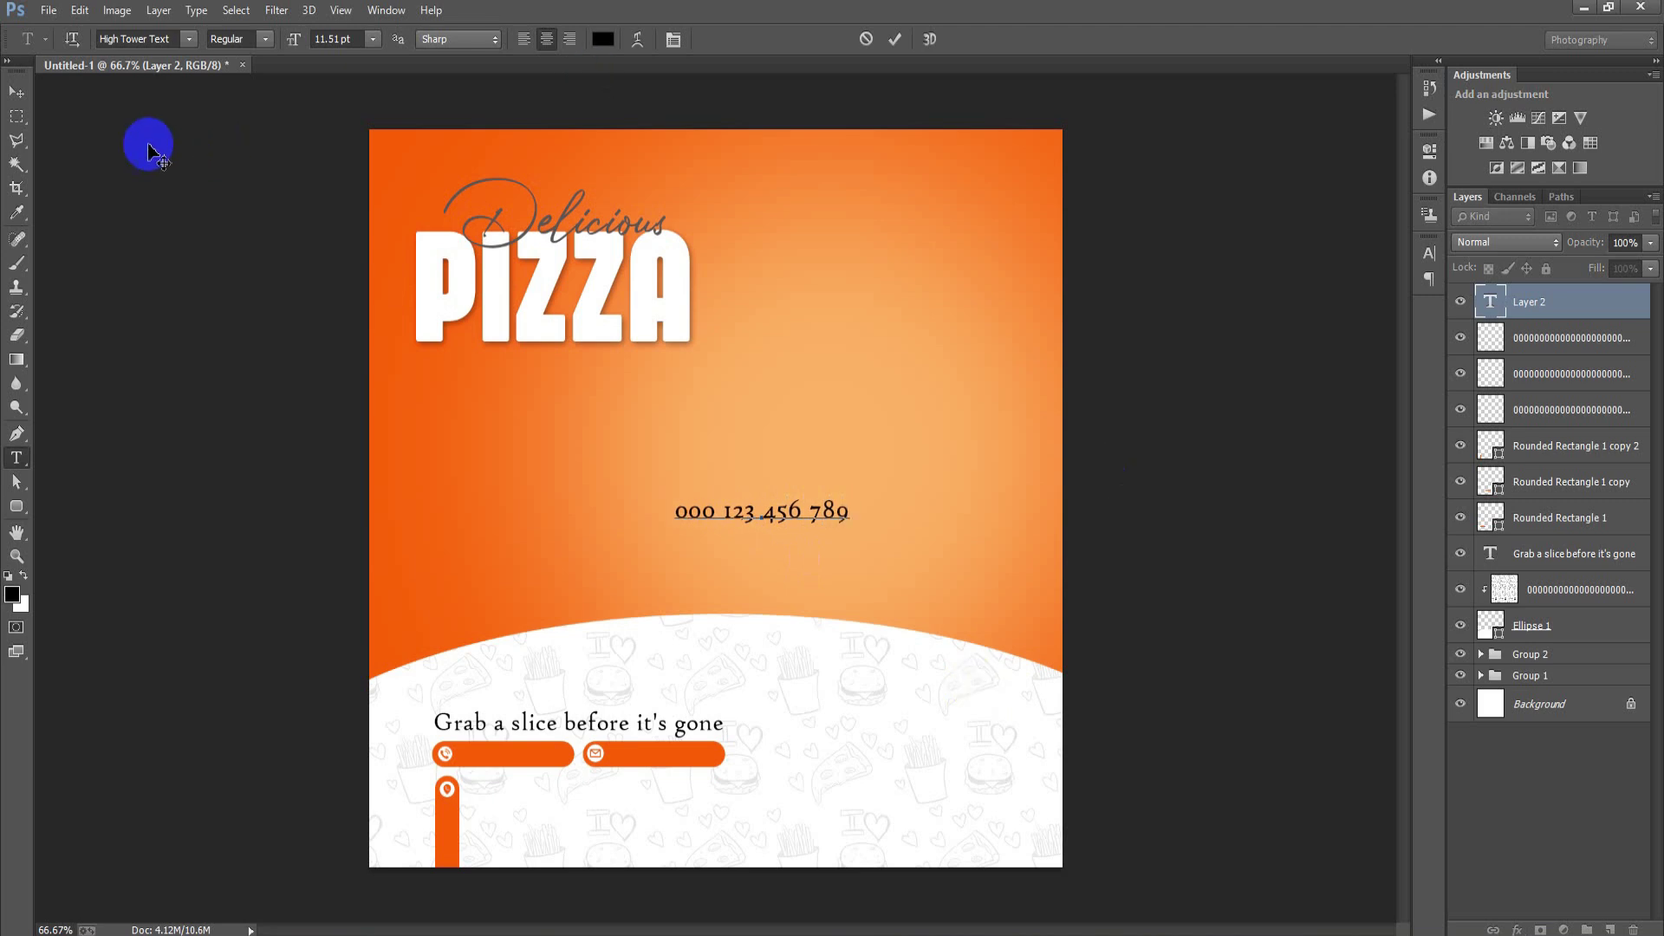
click(19, 95)
click(1432, 257)
text(Montserrat)
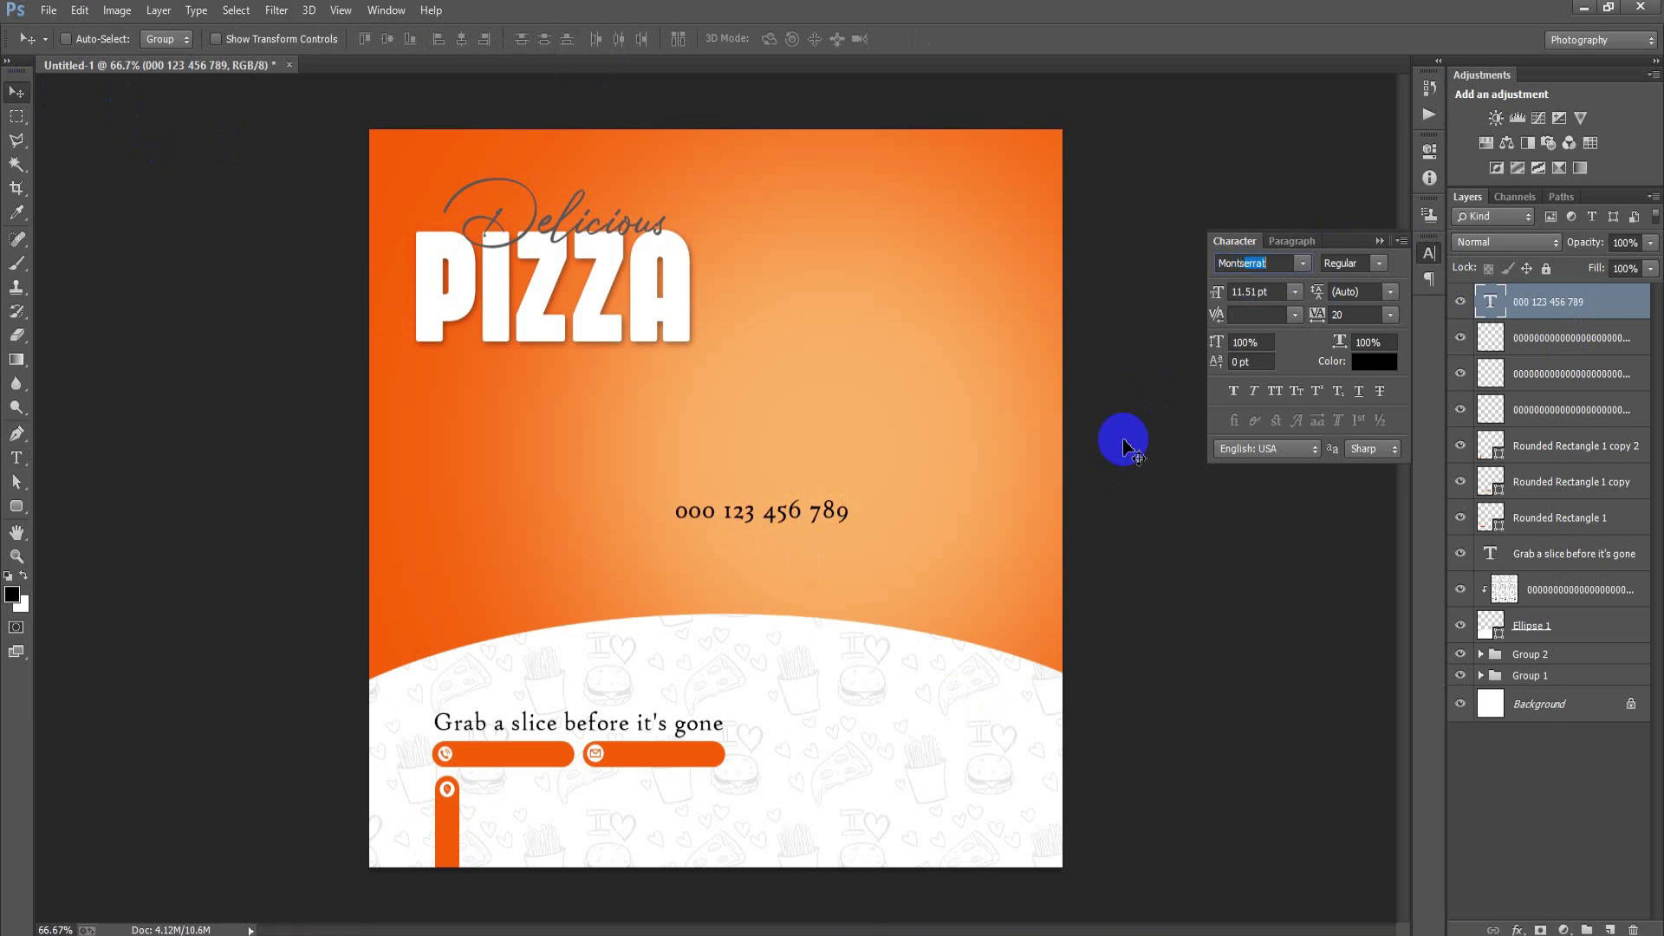
key(Return)
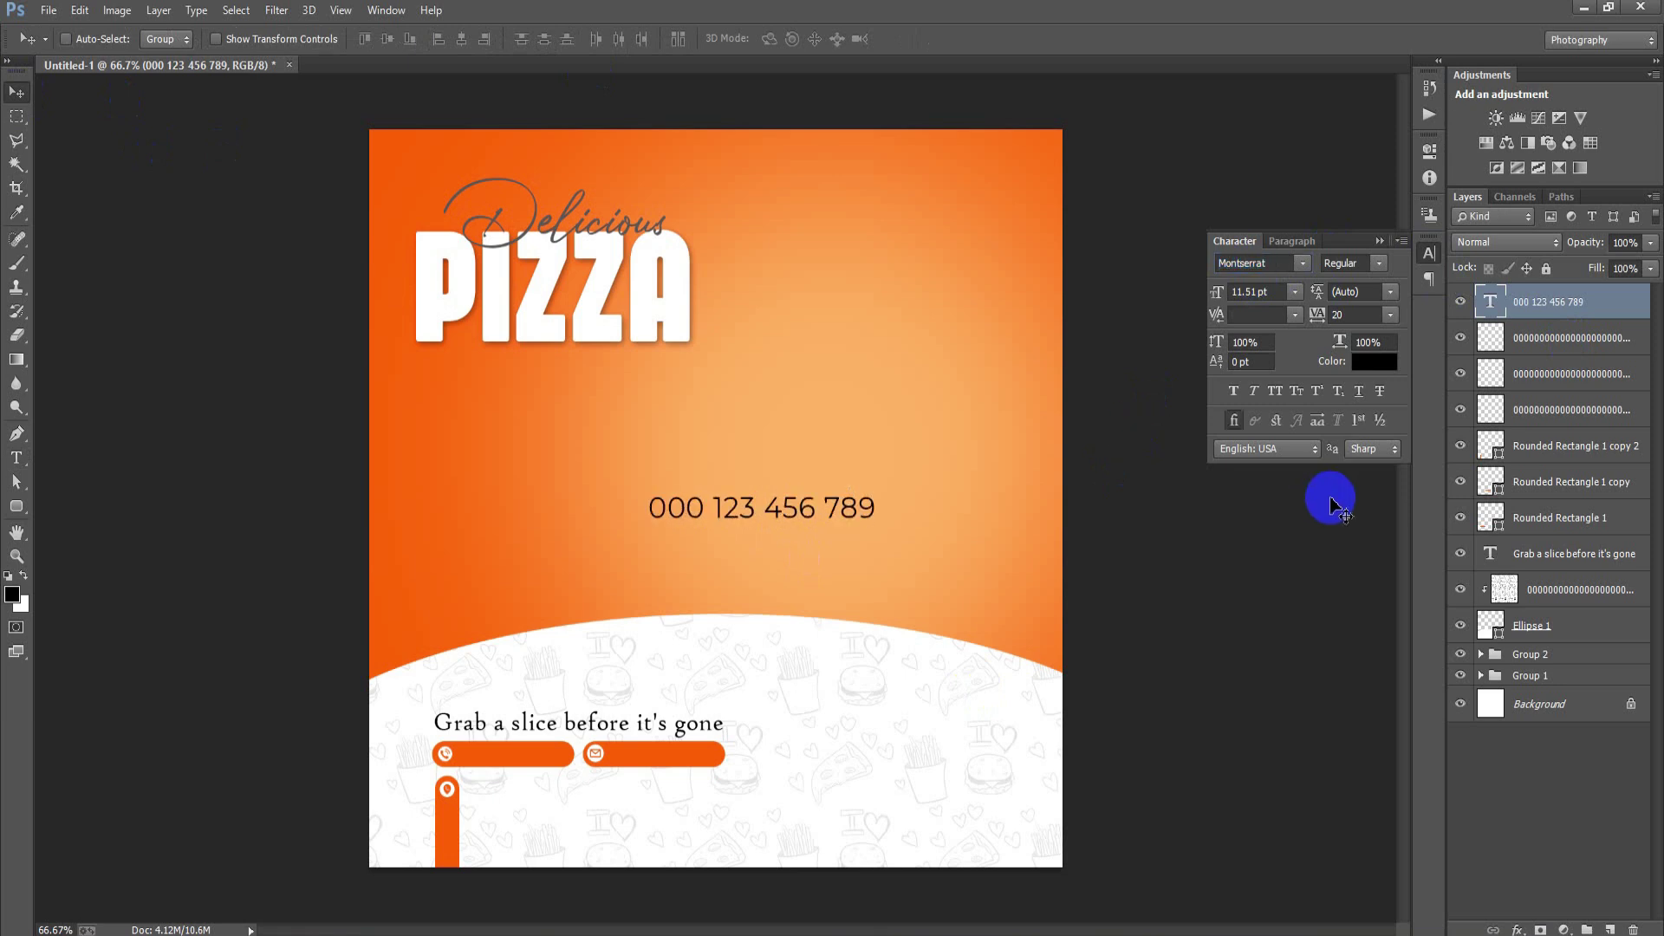
click(1374, 362)
click(1256, 363)
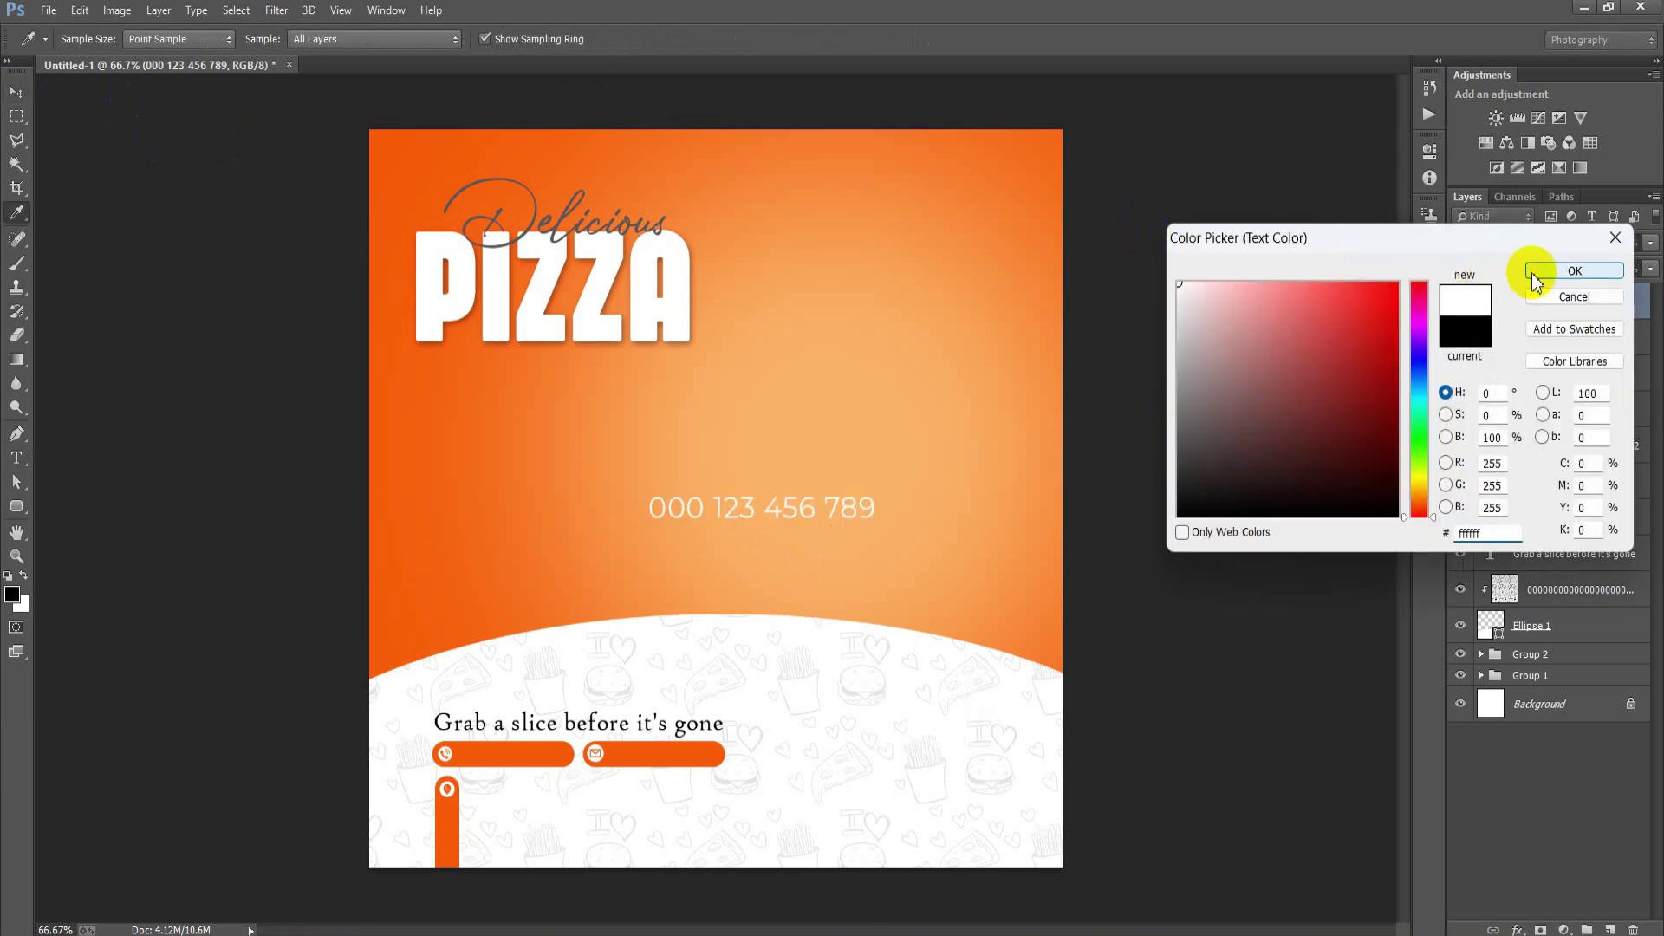
click(1551, 271)
- Scale the phone number to fit and move it into the phone bar
key(ctrl+t)
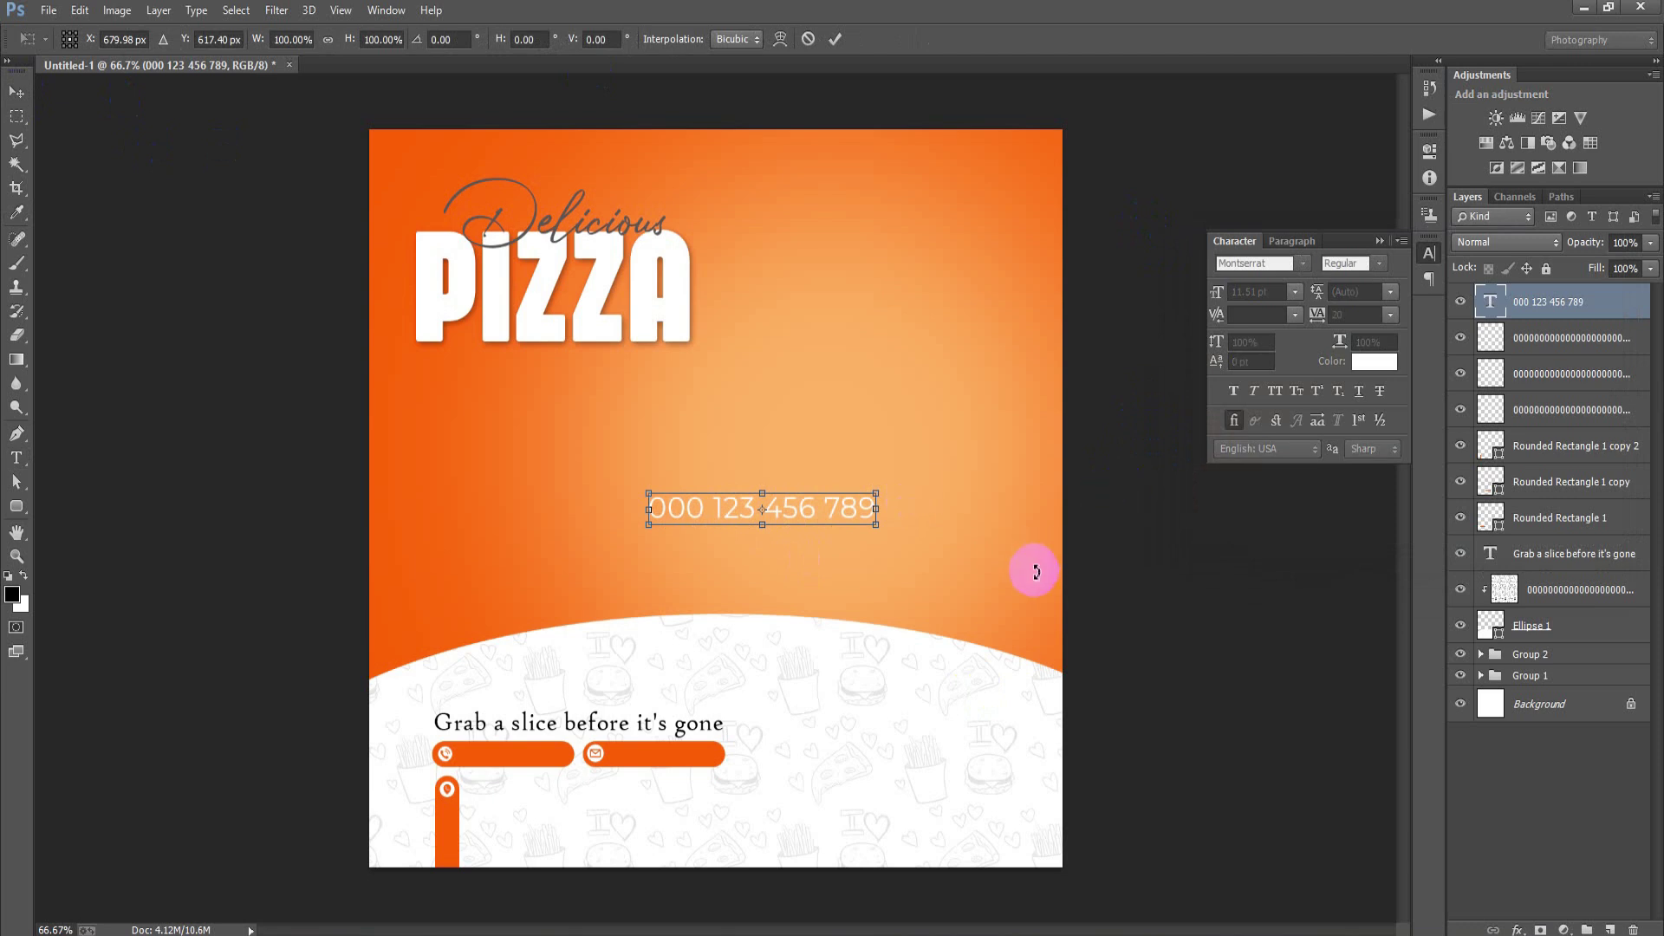
drag(876, 524, 815, 511)
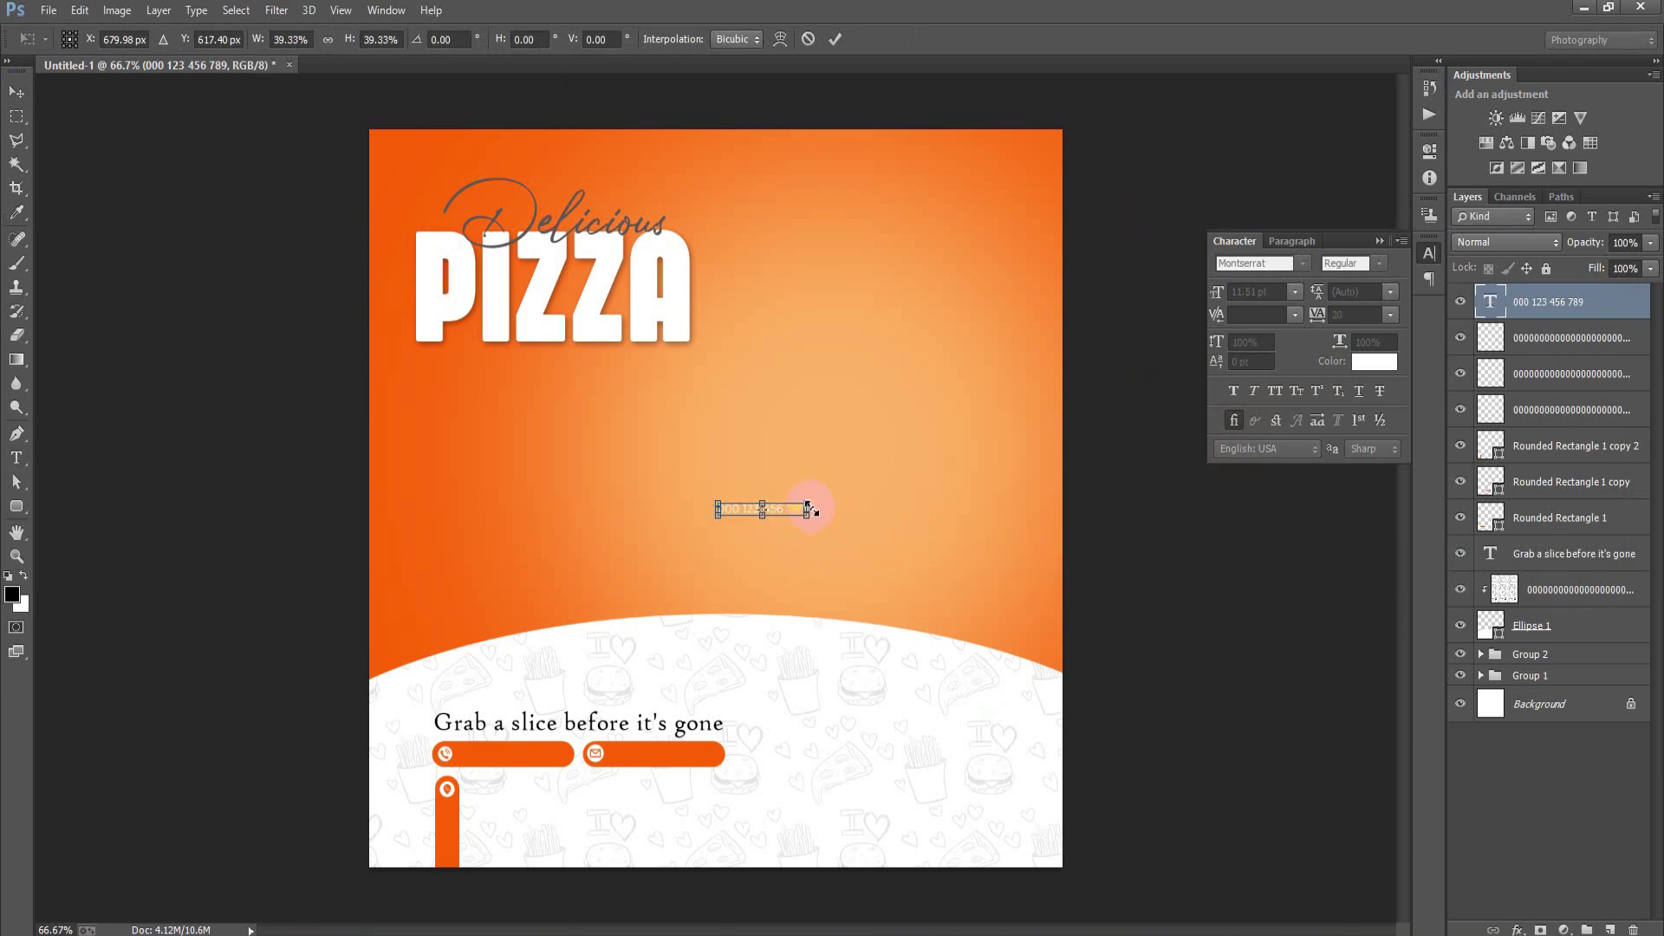
click(835, 38)
mouse_move(763, 512)
mouse_down()
mouse_move(557, 735)
mouse_move(559, 754)
mouse_up()
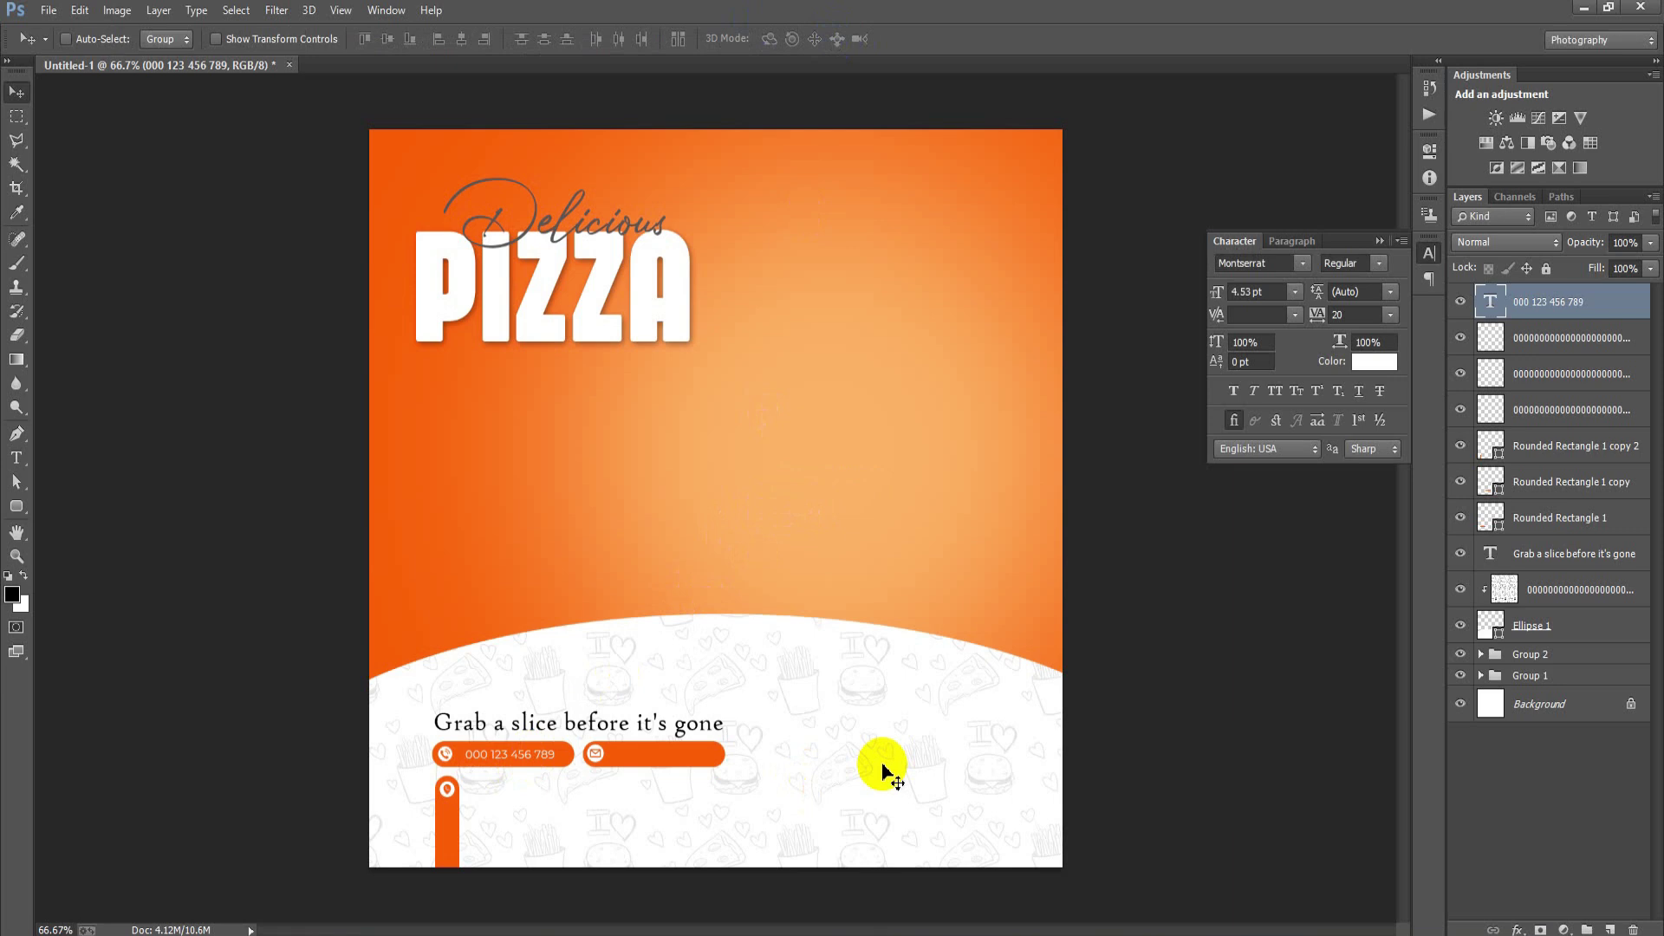
key(ctrl+t)
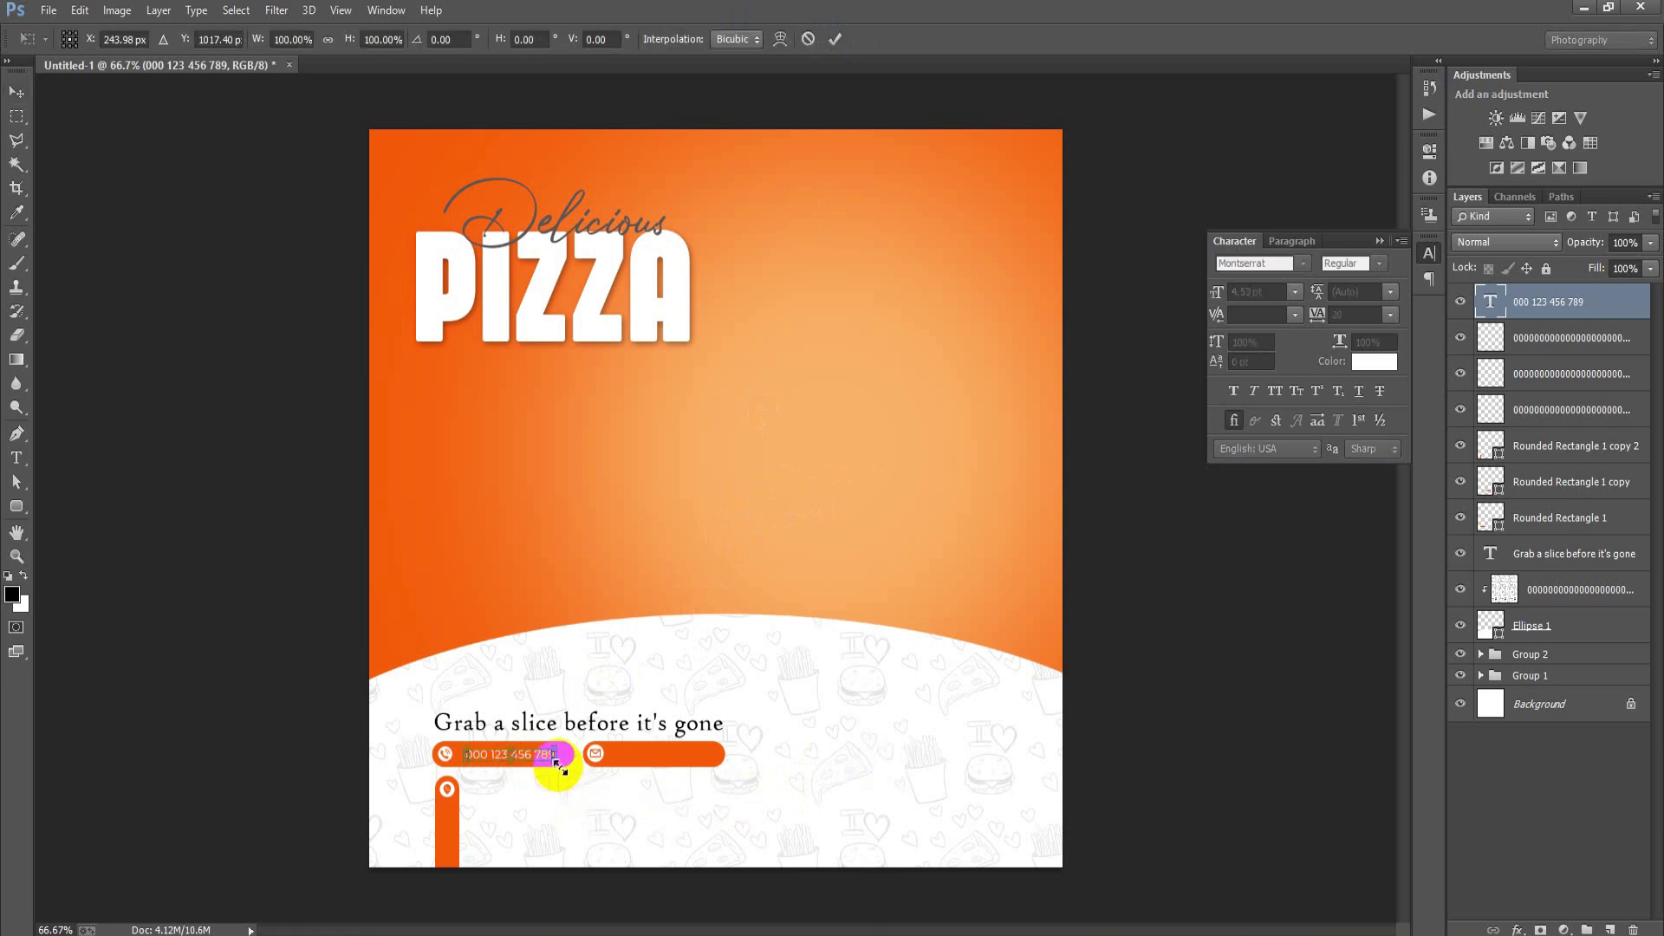
drag(557, 765, 566, 763)
click(835, 38)
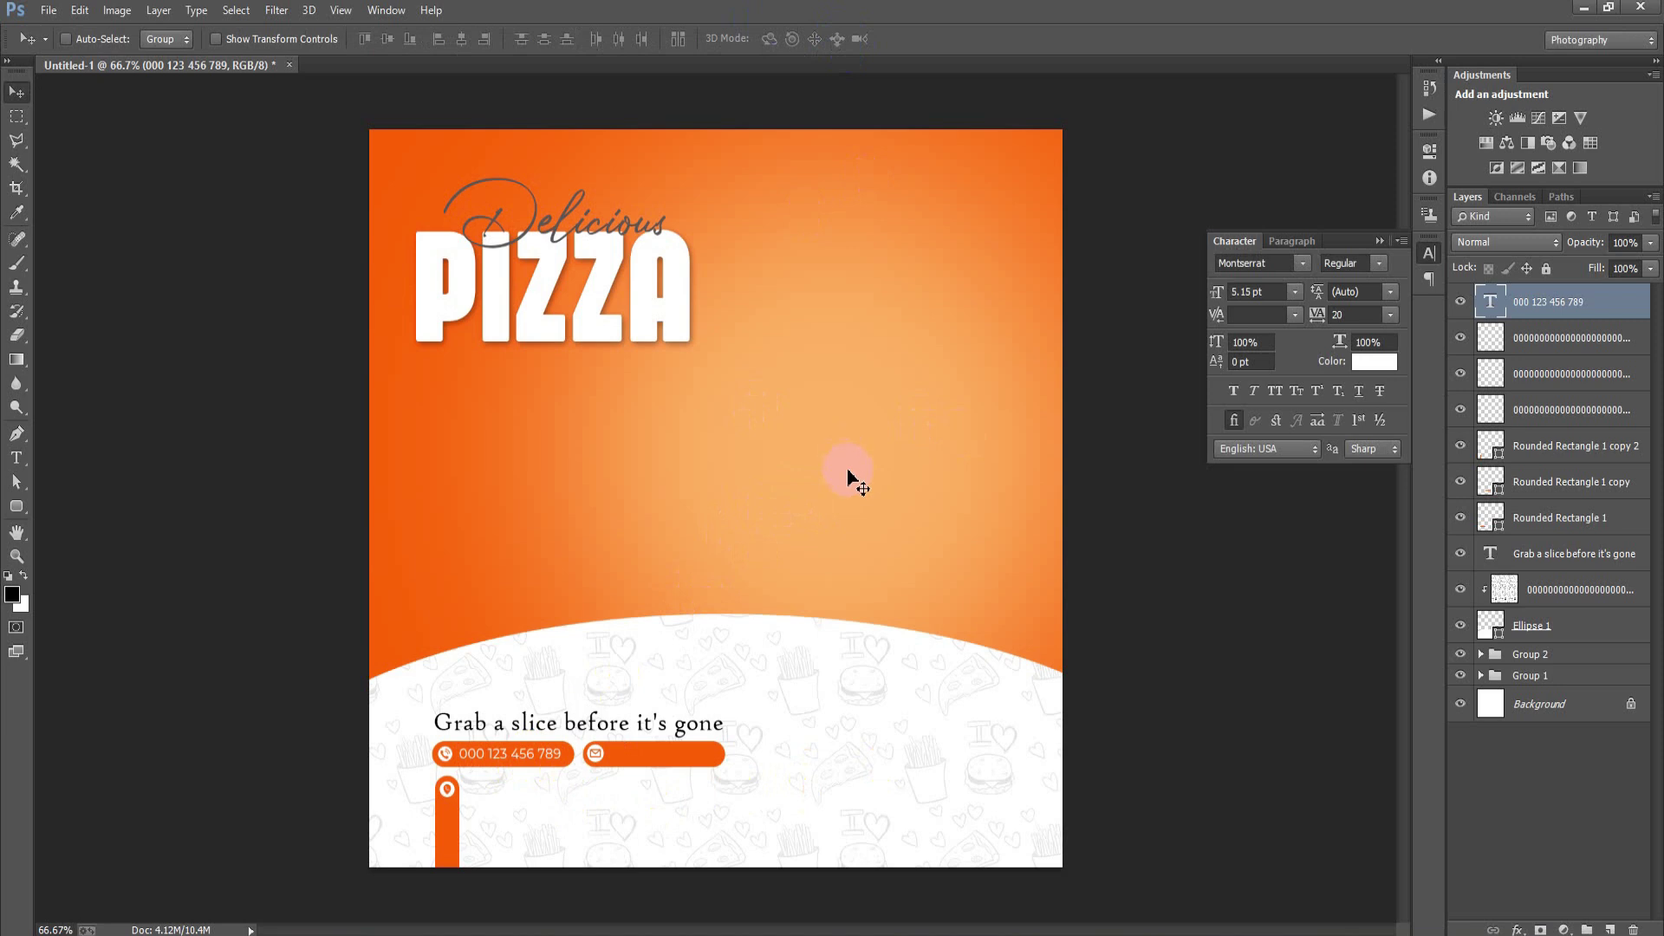
- Add the placeholder e-mail text in the mail bar and close the Character panel
click(1484, 310)
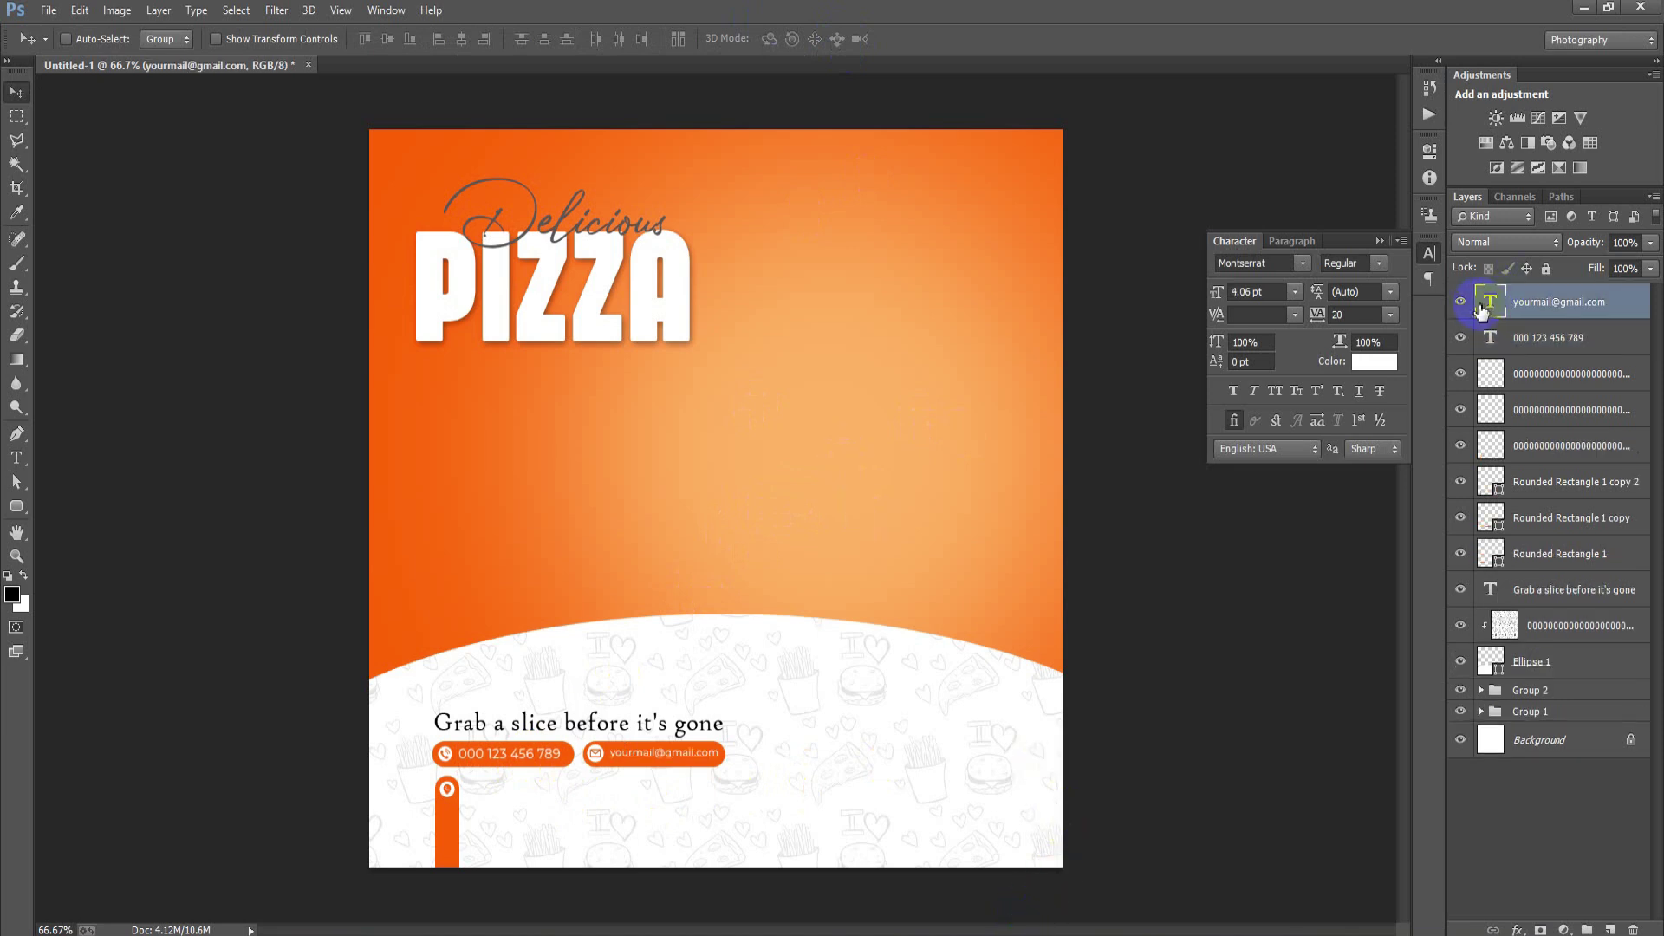
double_click(1473, 307)
click(1461, 334)
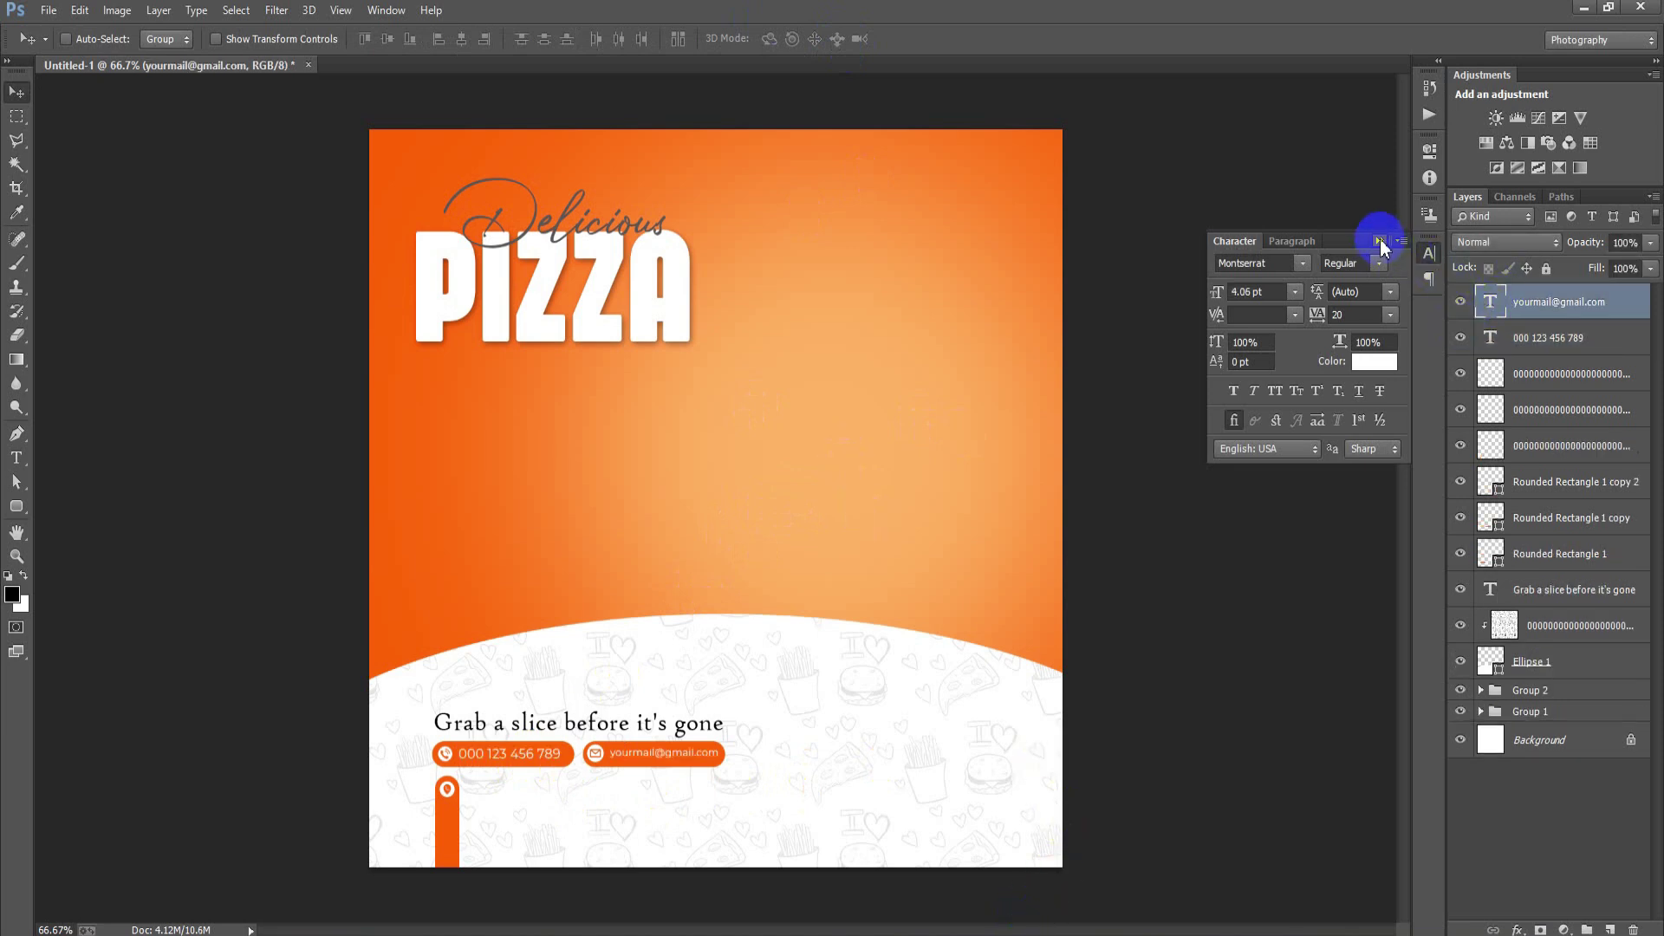
click(1379, 241)
click(1573, 592)
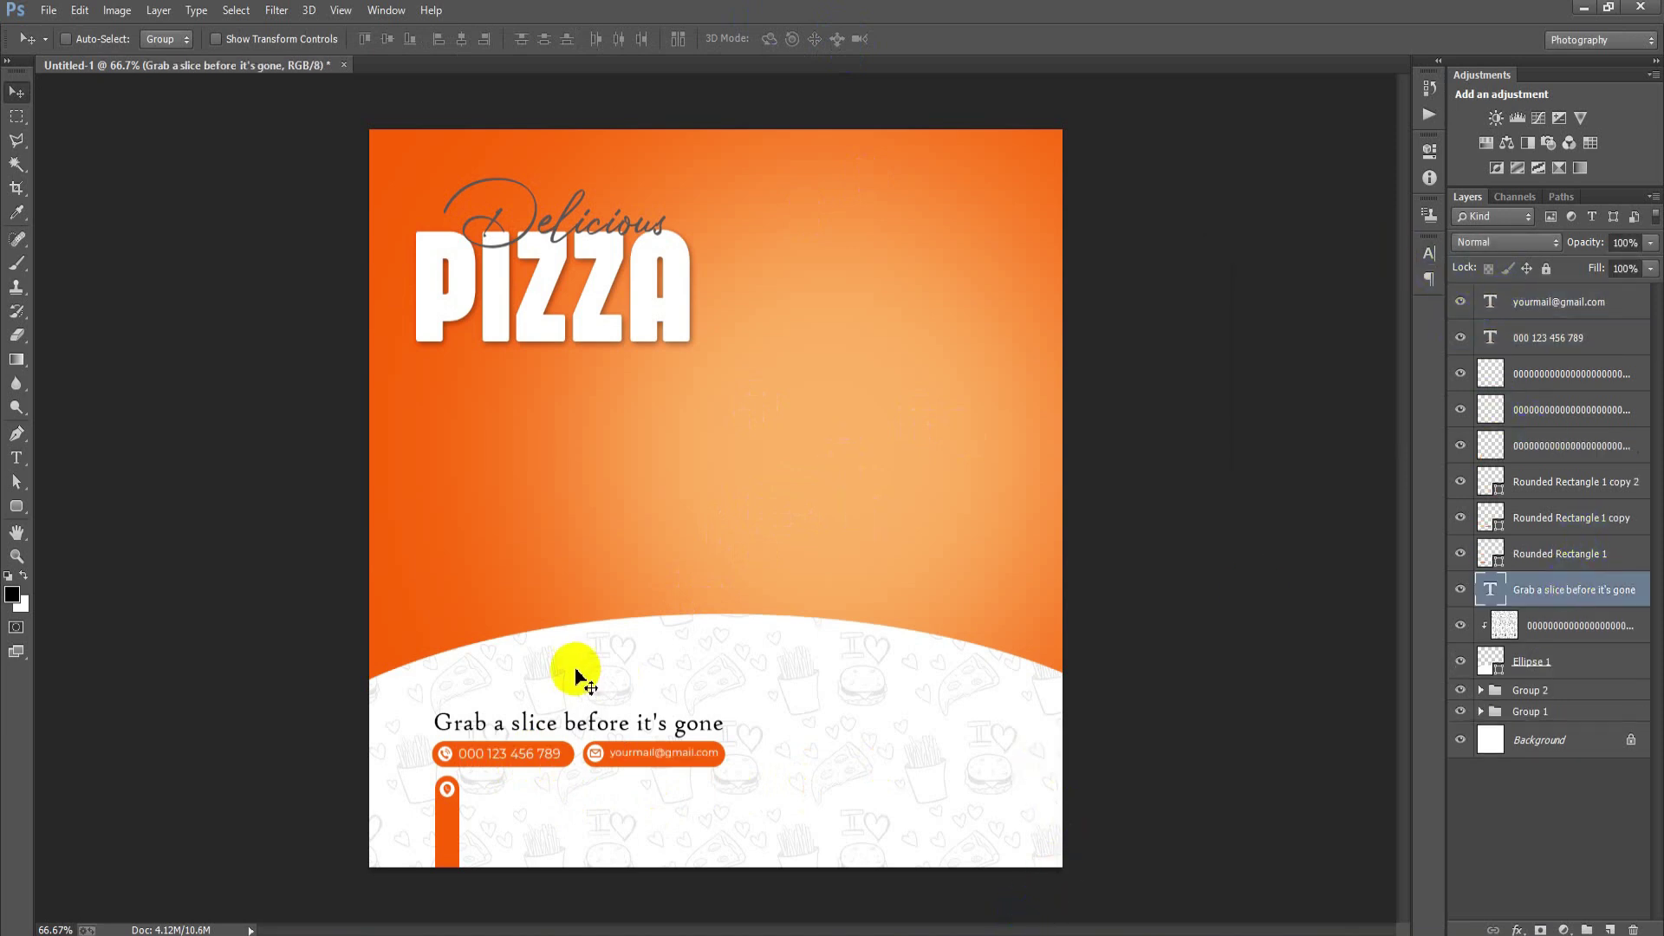
- Copy the tagline beside the upright bar and replace its text with the street address
mouse_move(568, 726)
mouse_down()
mouse_move(578, 798)
mouse_move(617, 793)
mouse_up()
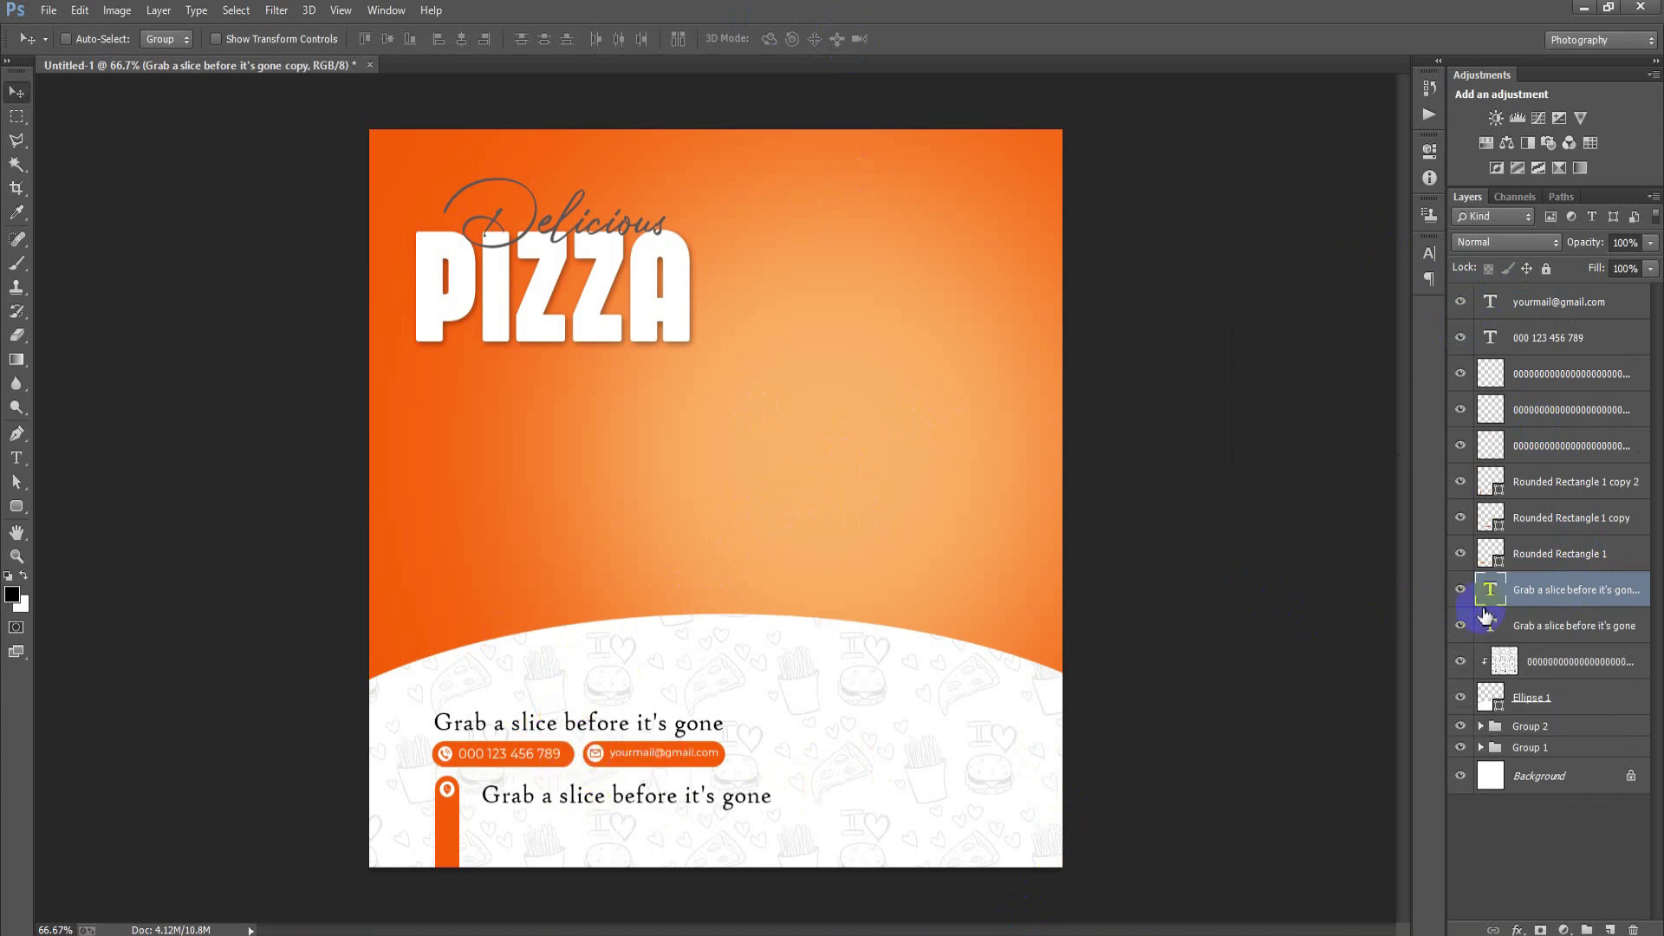
double_click(1490, 589)
text(Central Park West Suite 1b)
click(895, 39)
key(v)
key(Left)
key(Left)
key(Left)
key(Left)
key(Left)
key(Left)
key(Left)
key(Left)
key(Left)
- Shrink the address line to about 85% and nudge it up and left
key(ctrl+t)
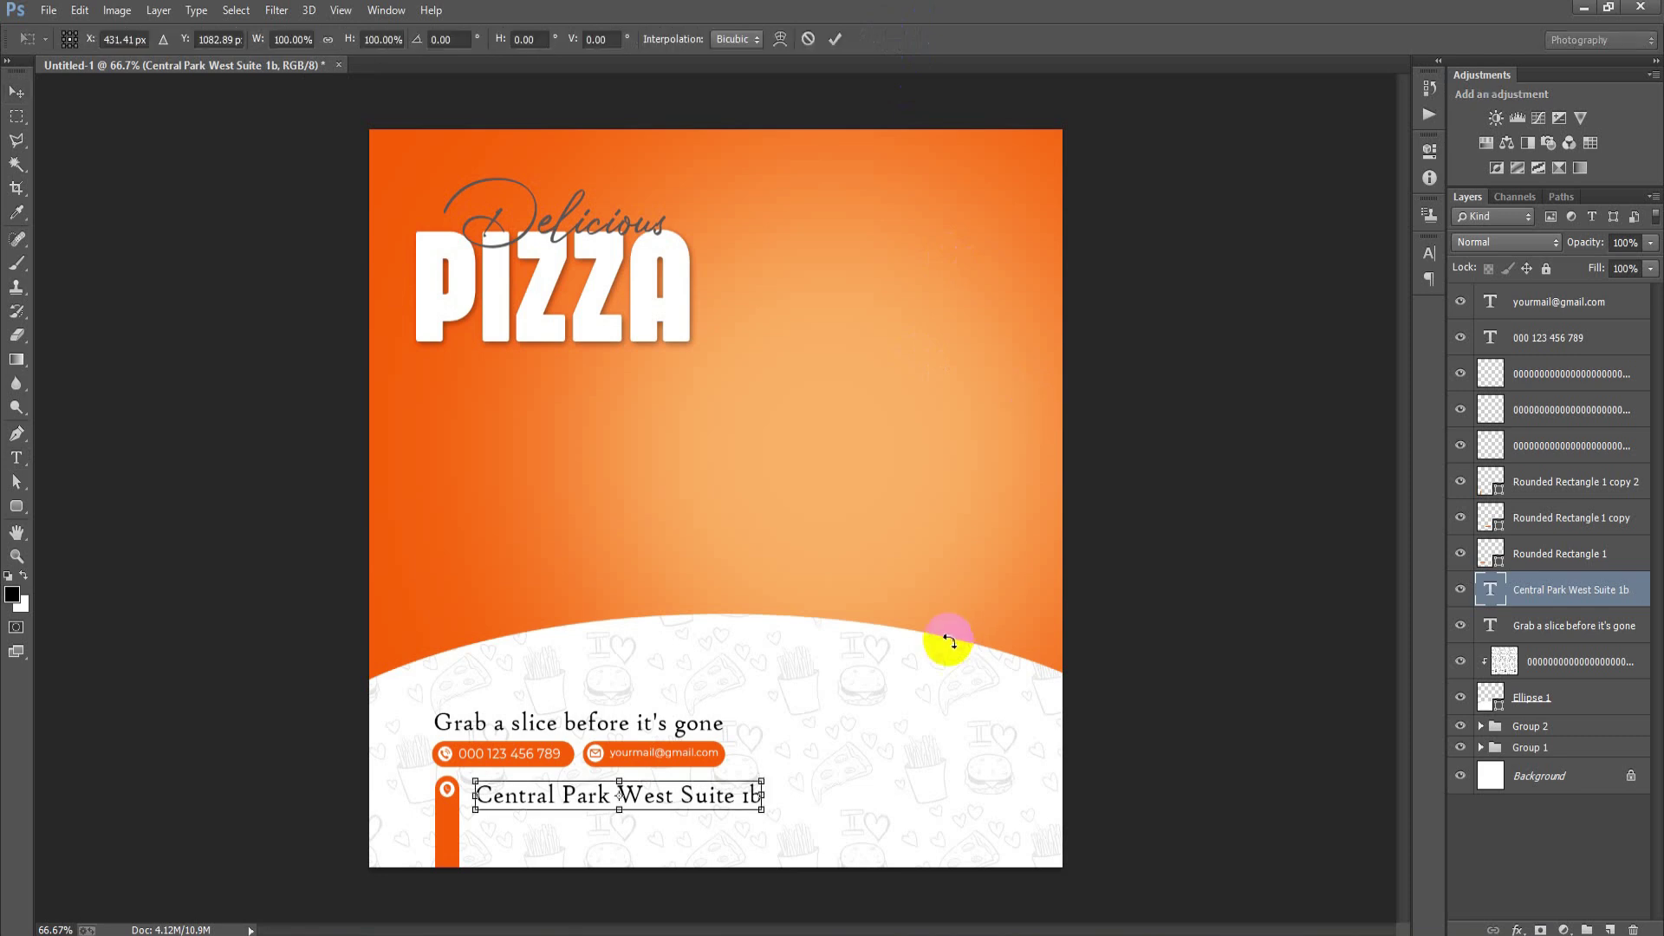
drag(763, 810, 683, 806)
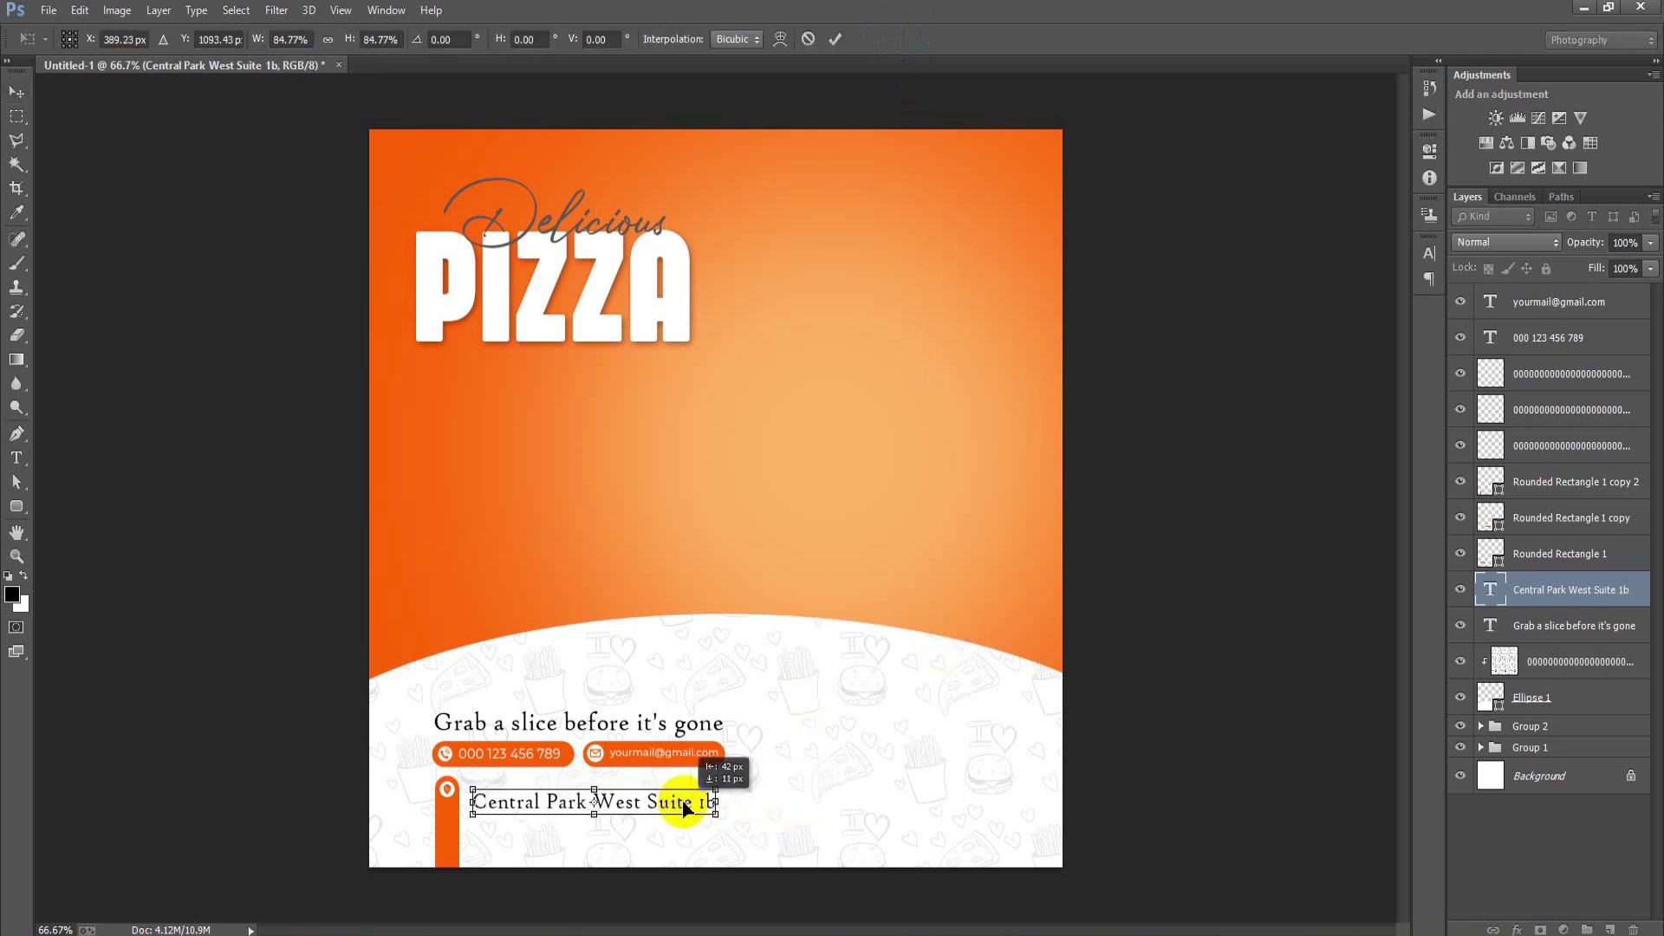
click(835, 39)
key(Up)
key(Up)
key(Up)
key(Left)
key(Left)
key(Left)
key(Left)
key(Left)
key(Left)
key(Left)
key(Left)
key(Left)
key(Up)
key(Up)
key(Up)
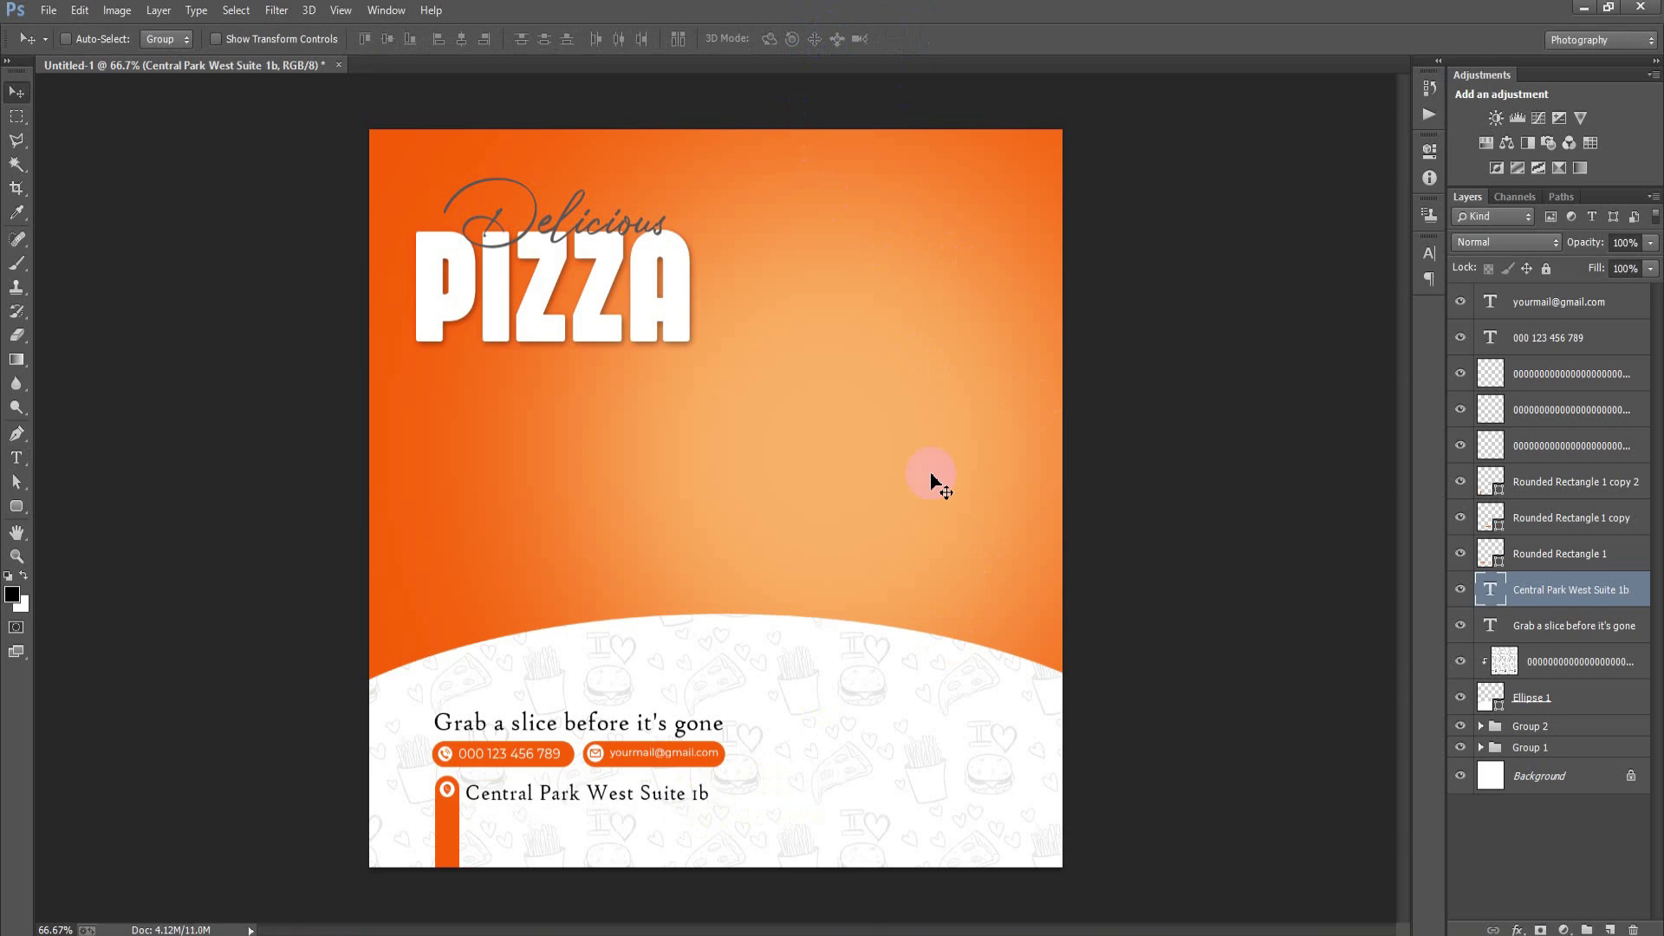
key(Left)
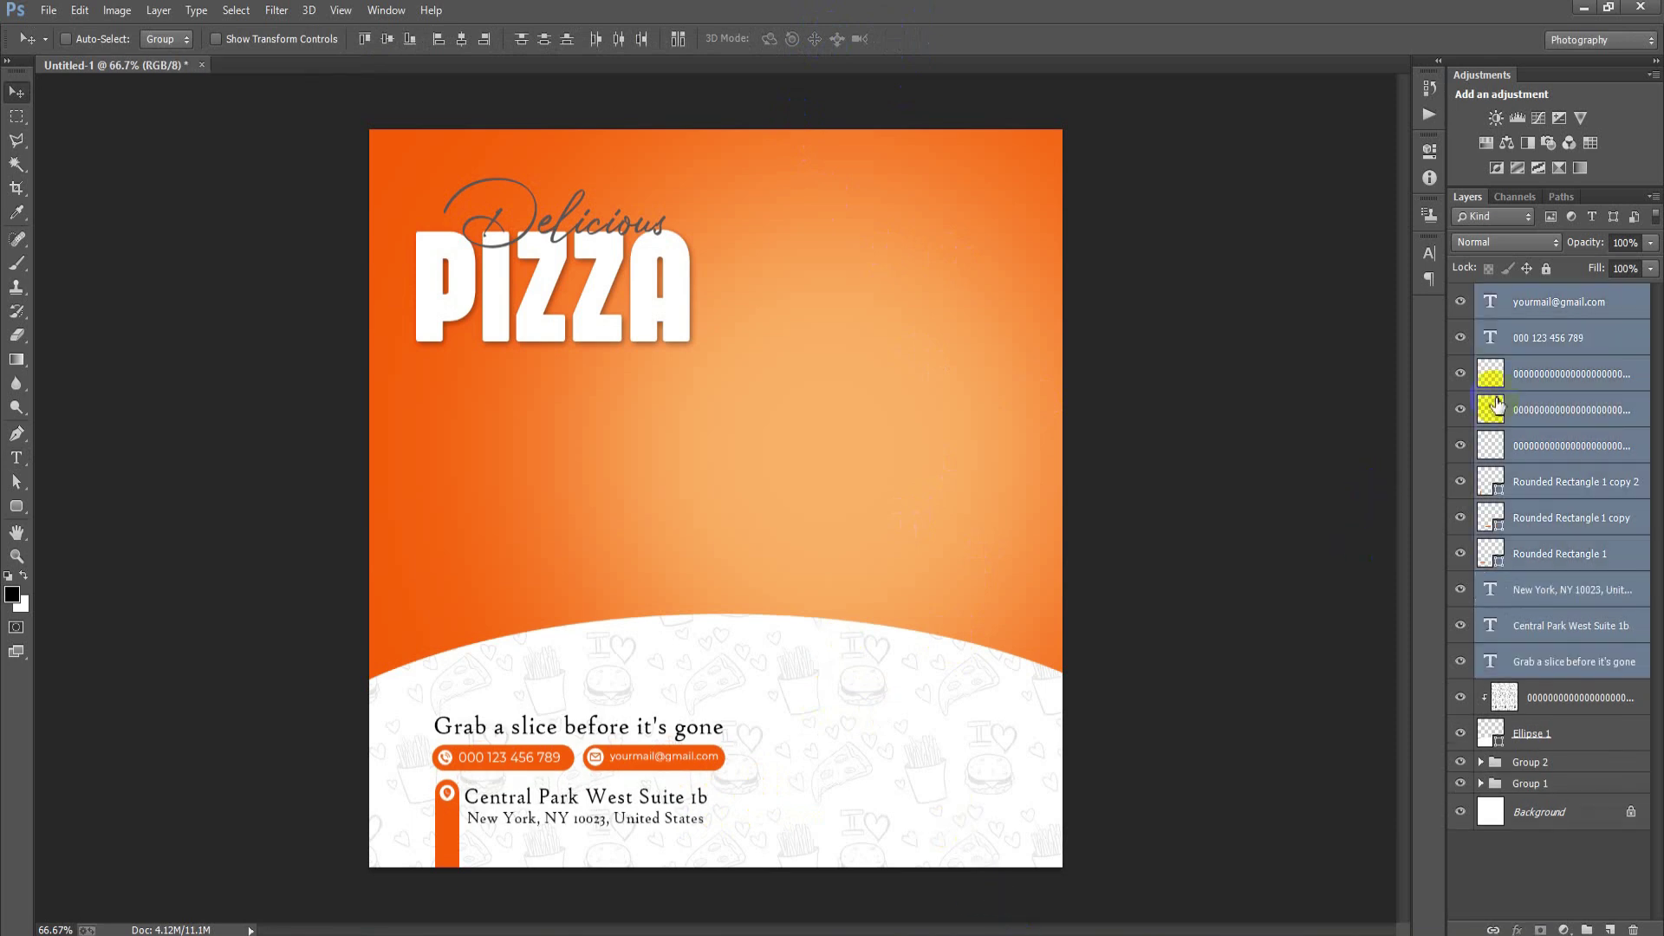
- Group the footer layers from the email text through Ellipse 1 into Group 3
click(1529, 308)
shift+click(1566, 733)
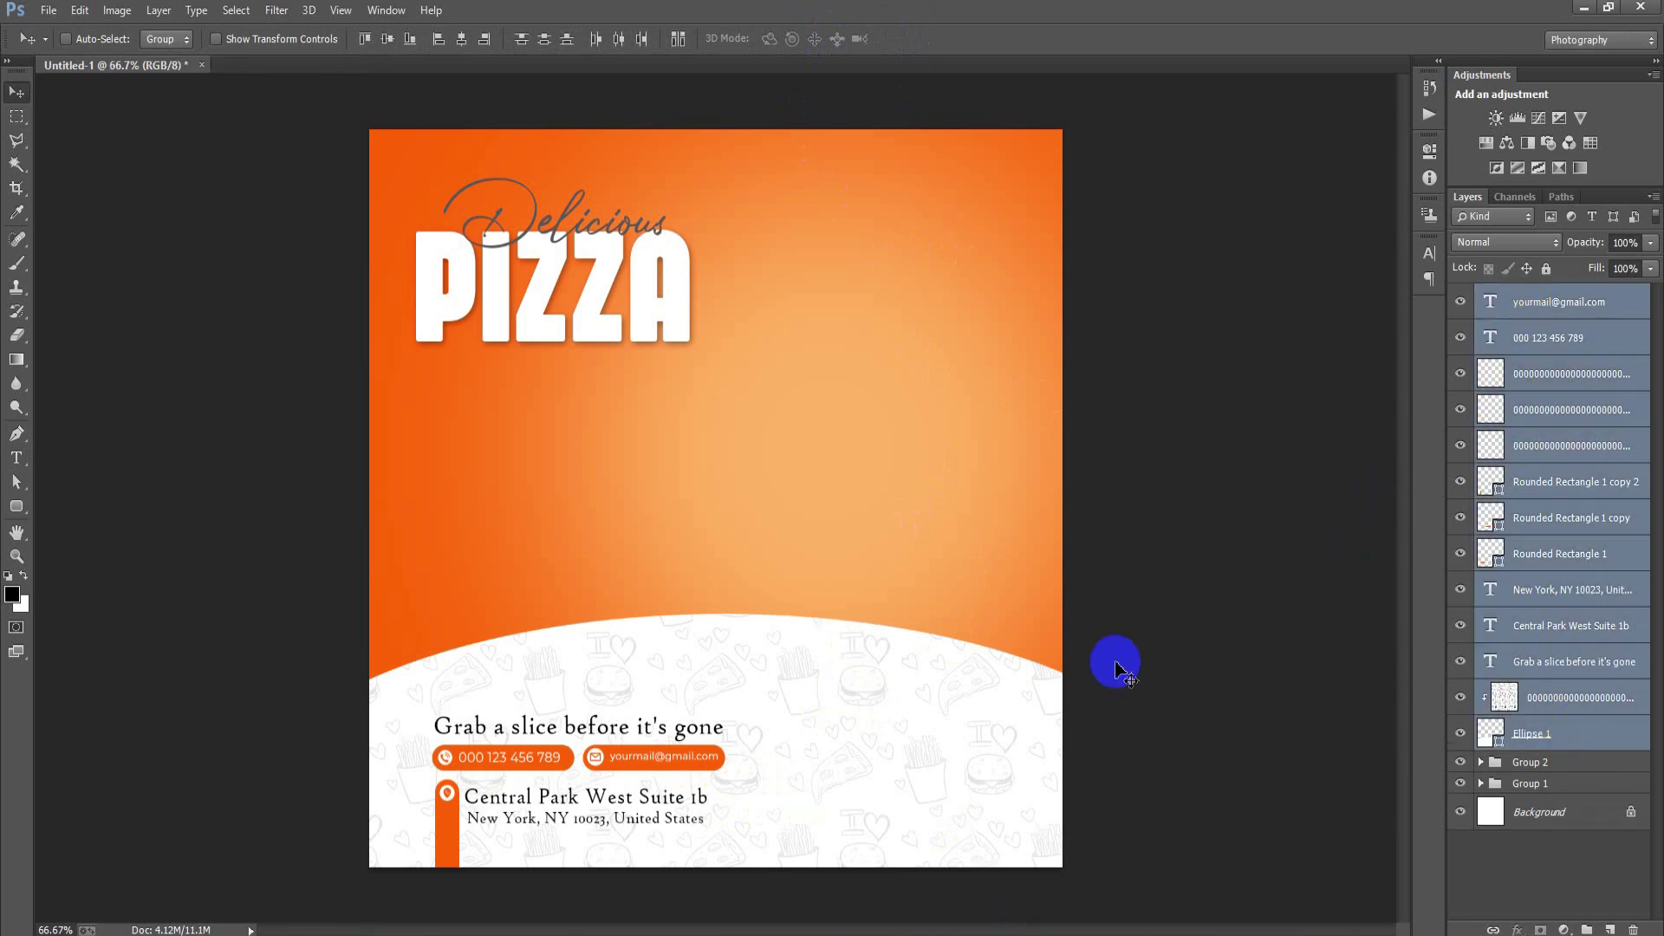
key(ctrl+g)
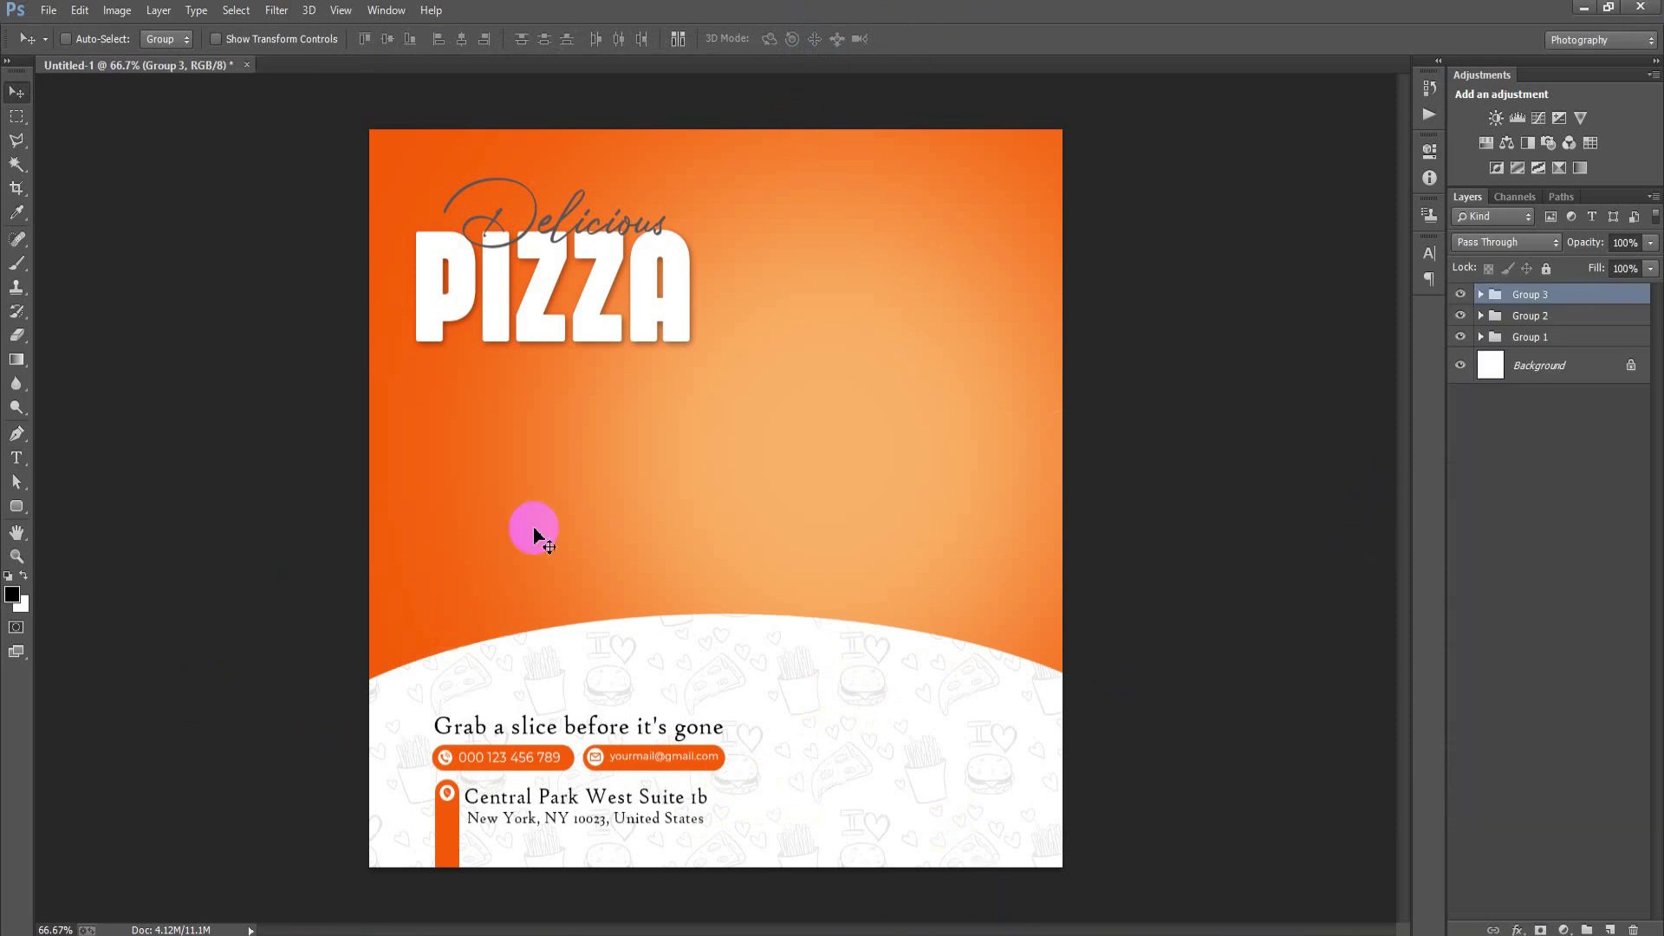
click(48, 11)
click(113, 366)
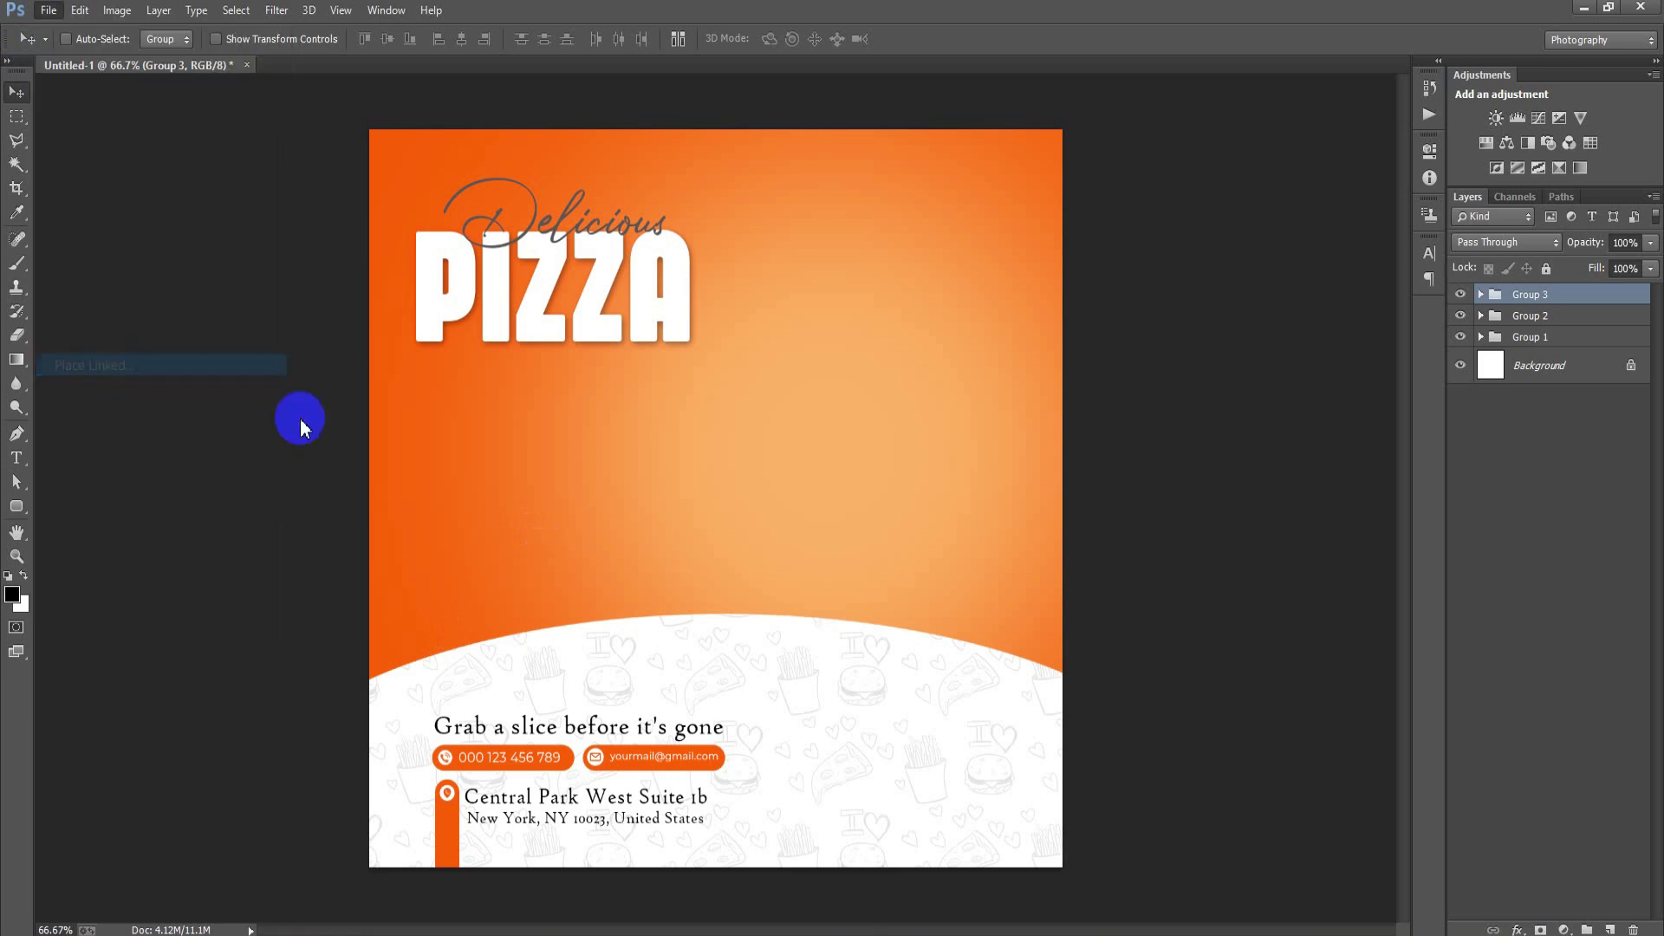
- Place the pizza photo at about 2.55% scale, tilted -3.51°, at the lower right
scroll(769, 503, down, 1)
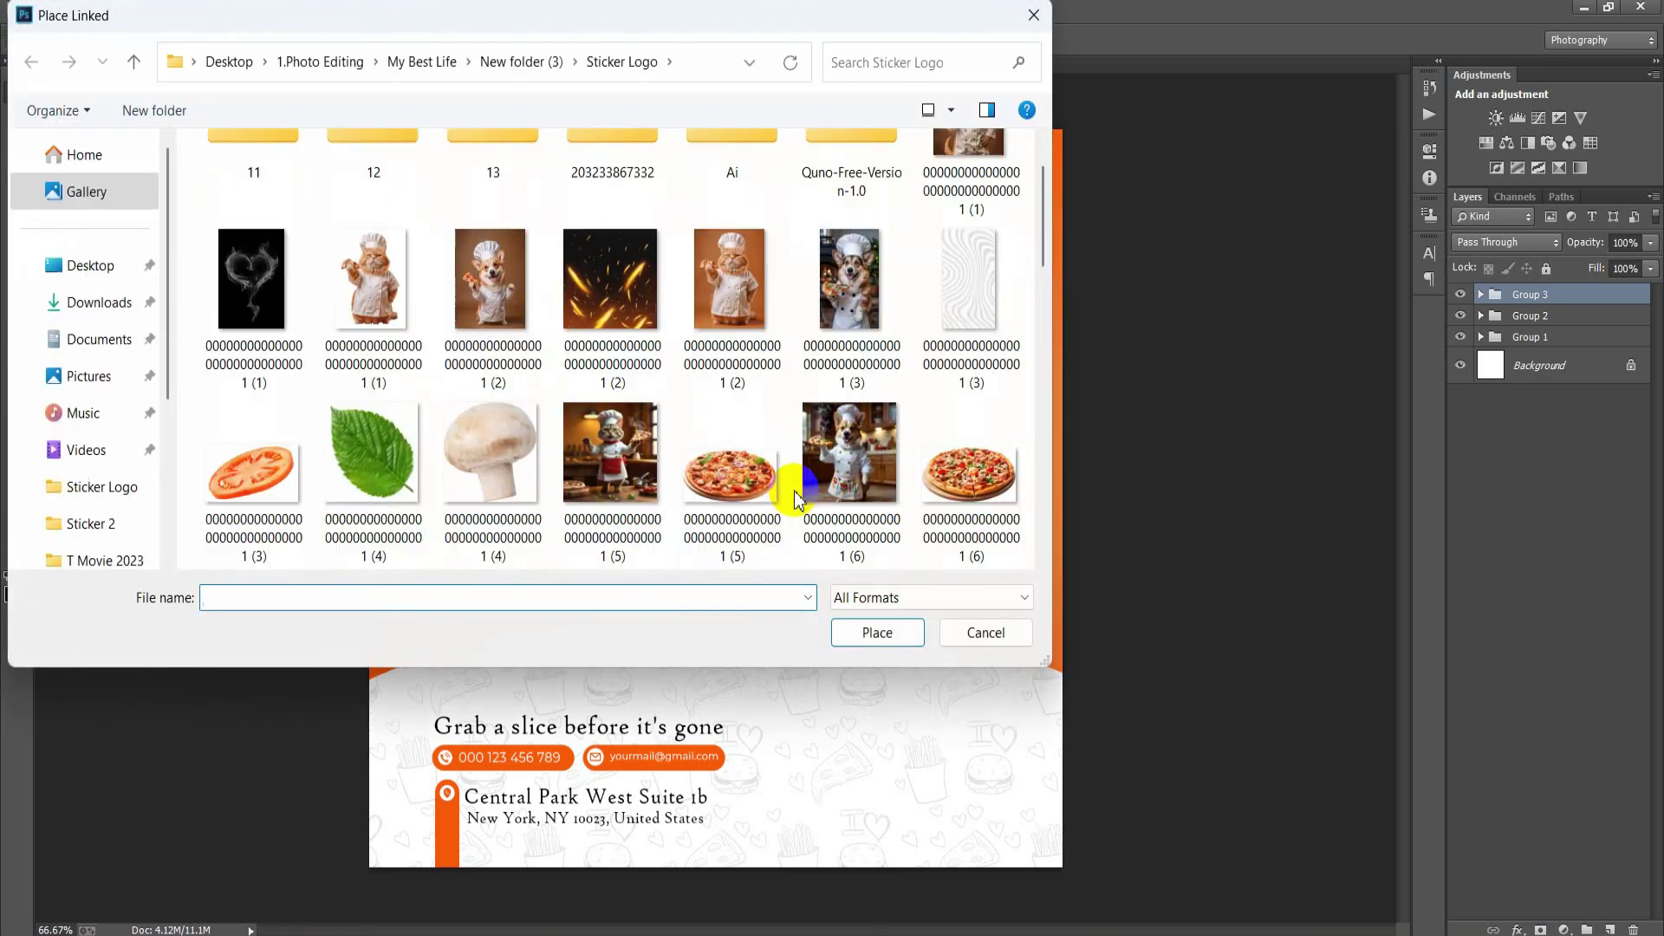
double_click(969, 485)
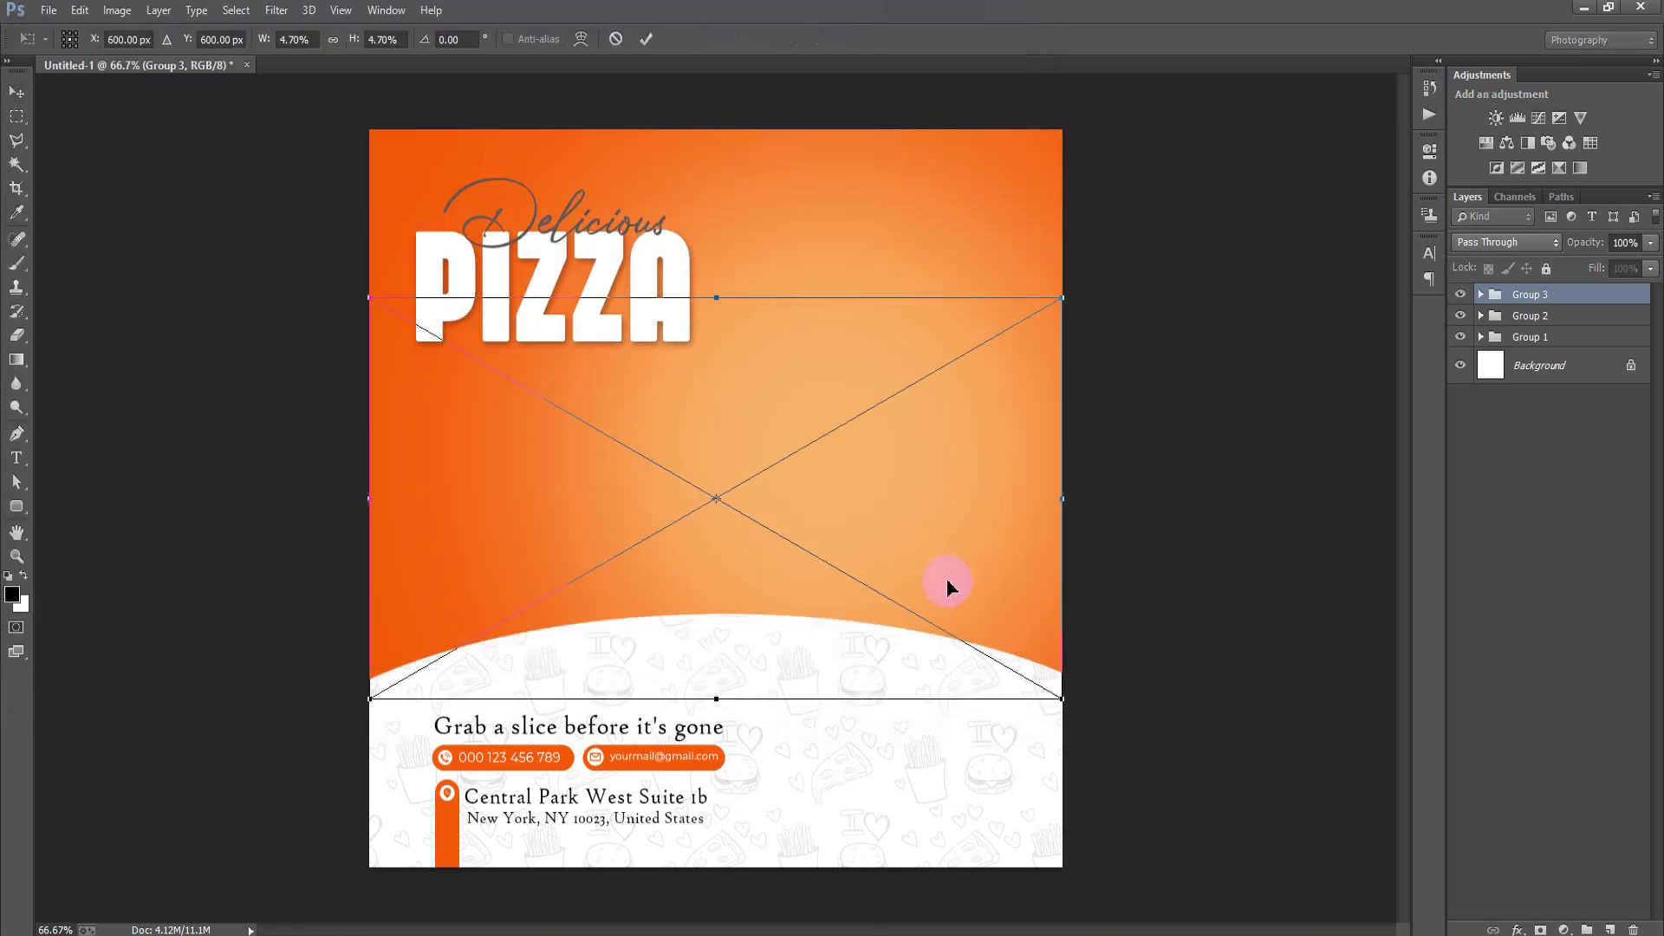
drag(1055, 695, 959, 602)
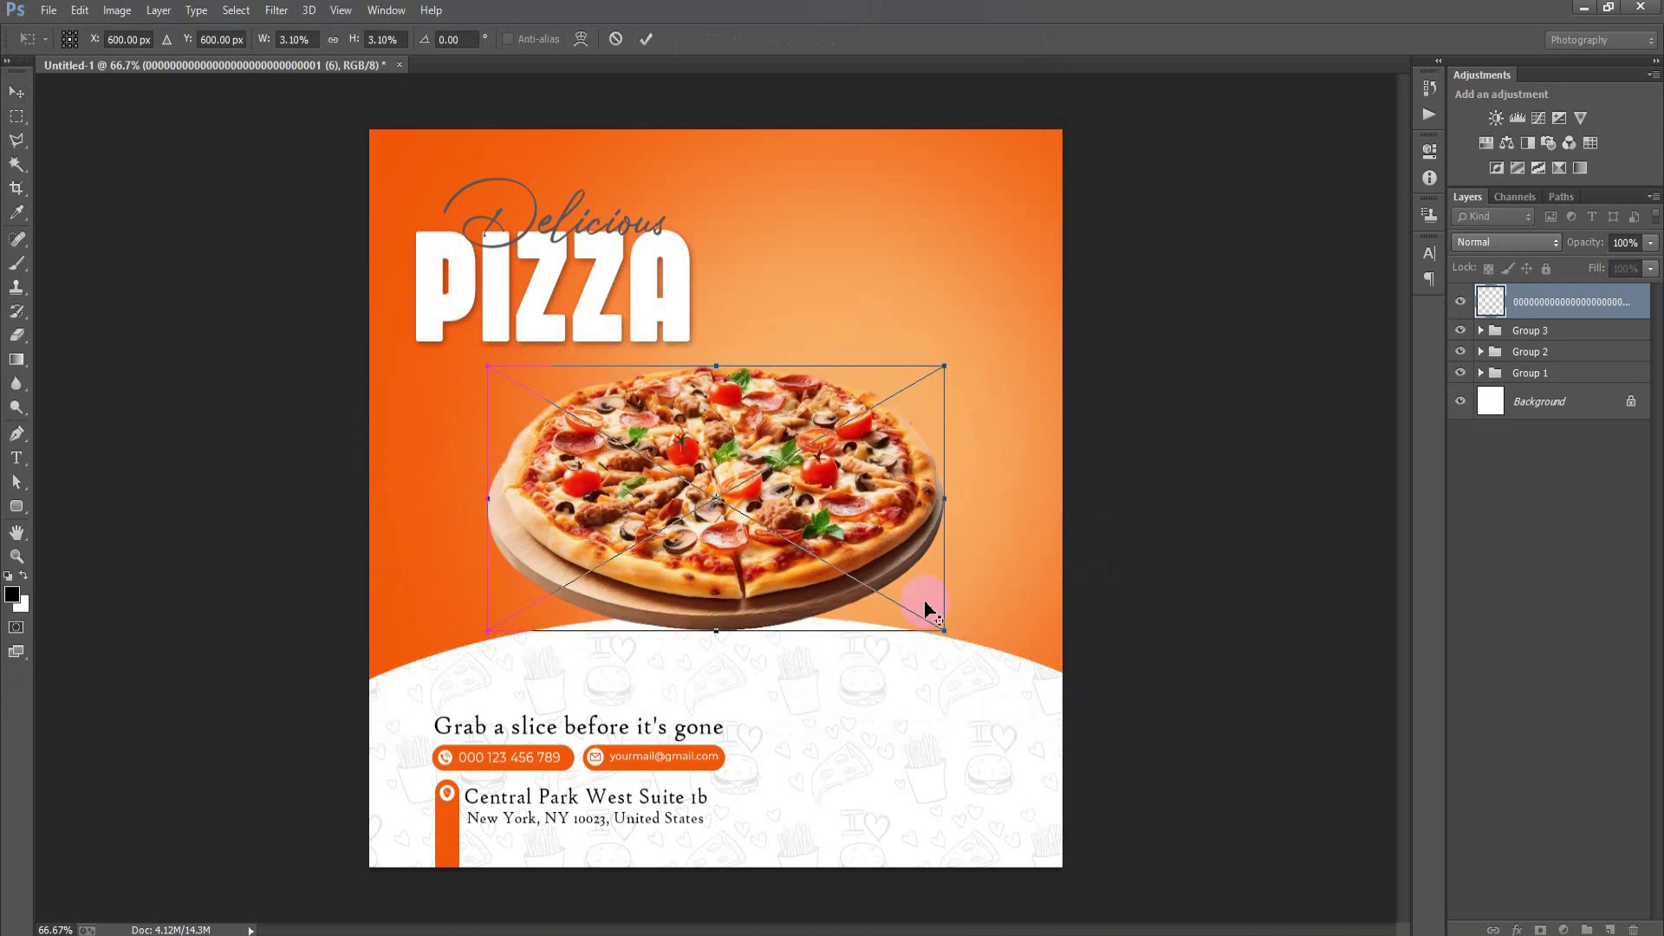
drag(856, 632, 867, 657)
drag(1089, 710, 1047, 684)
drag(906, 628, 910, 663)
drag(944, 761, 962, 752)
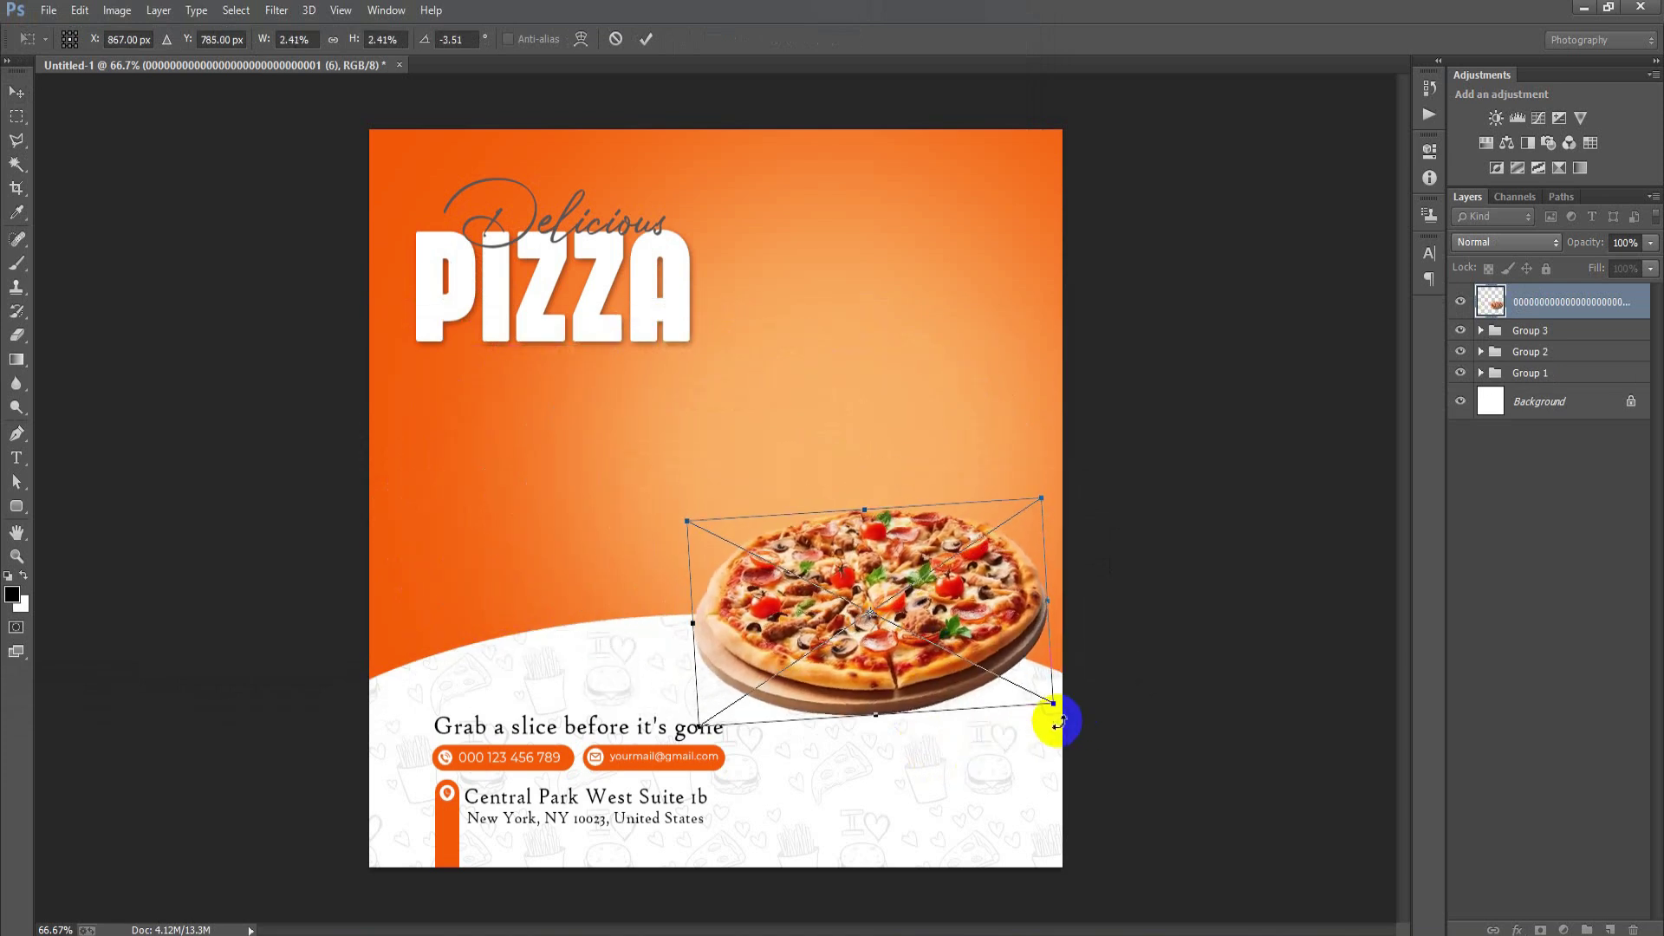
drag(1051, 717, 1064, 726)
drag(902, 668, 900, 682)
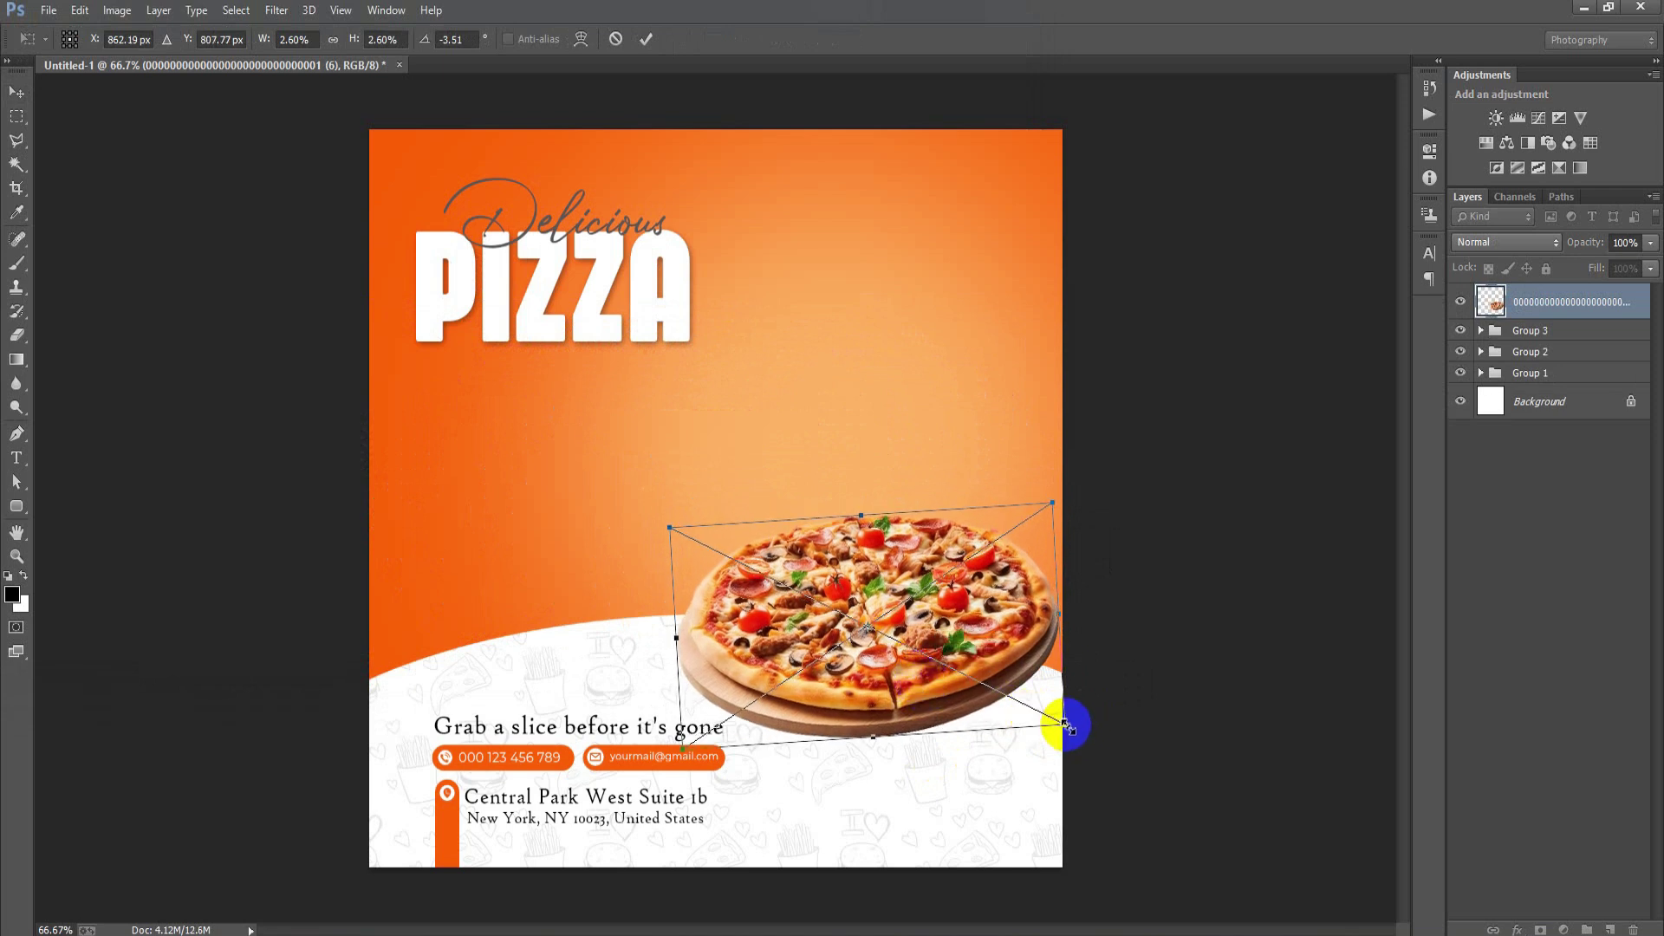
drag(1064, 724, 1052, 706)
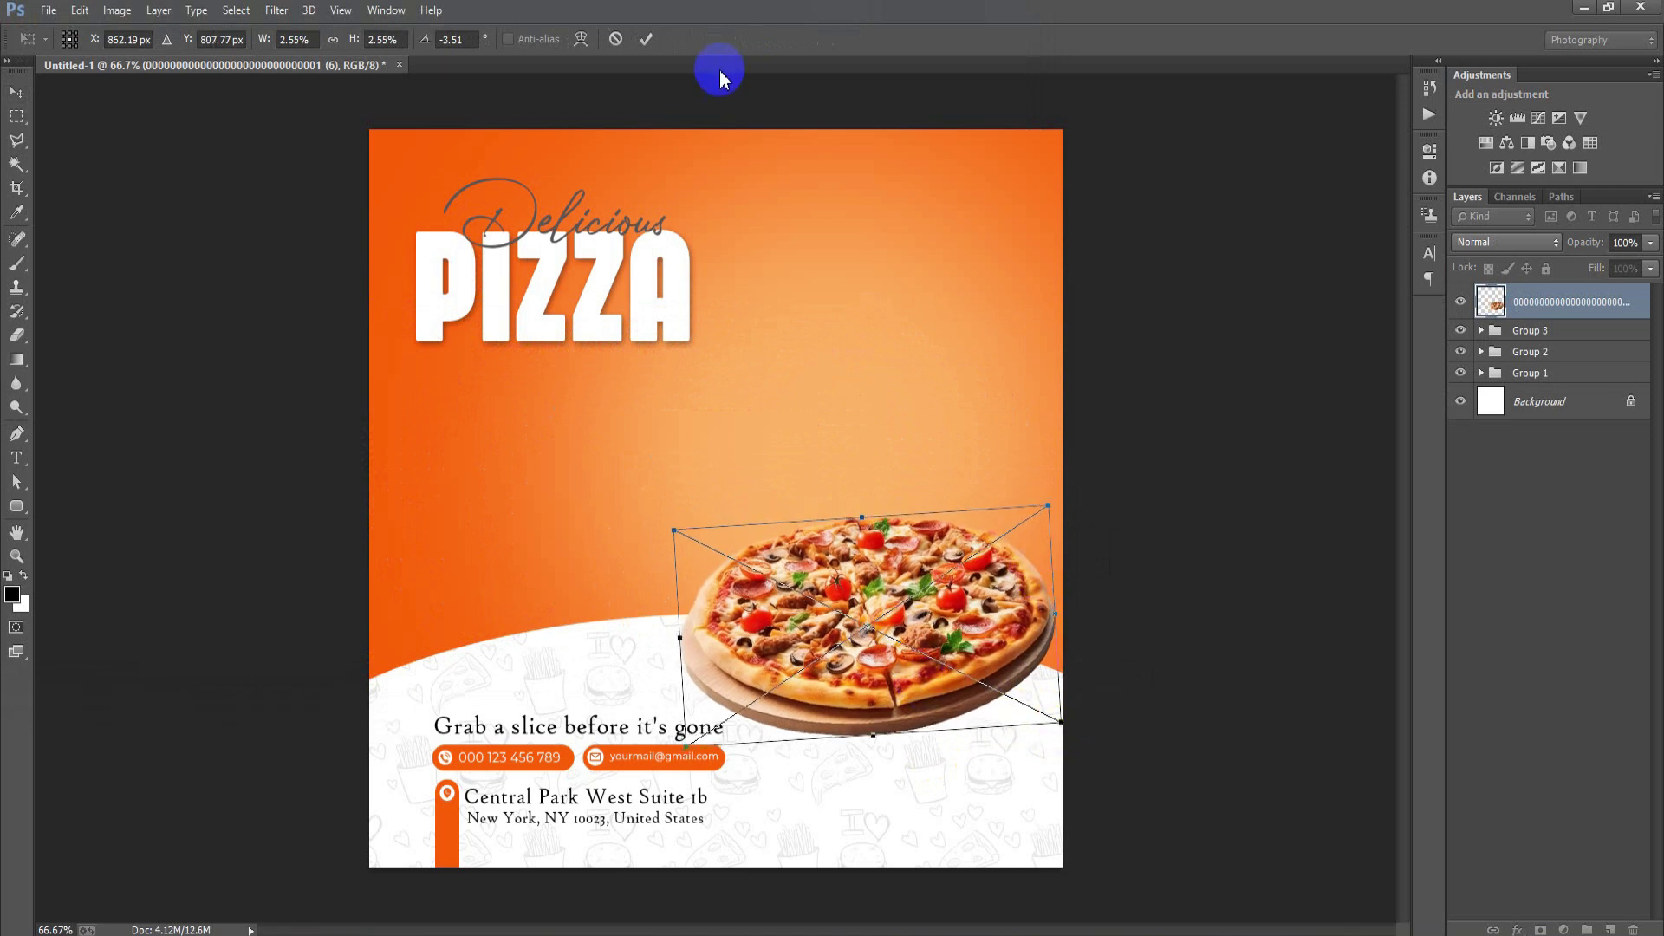
click(646, 39)
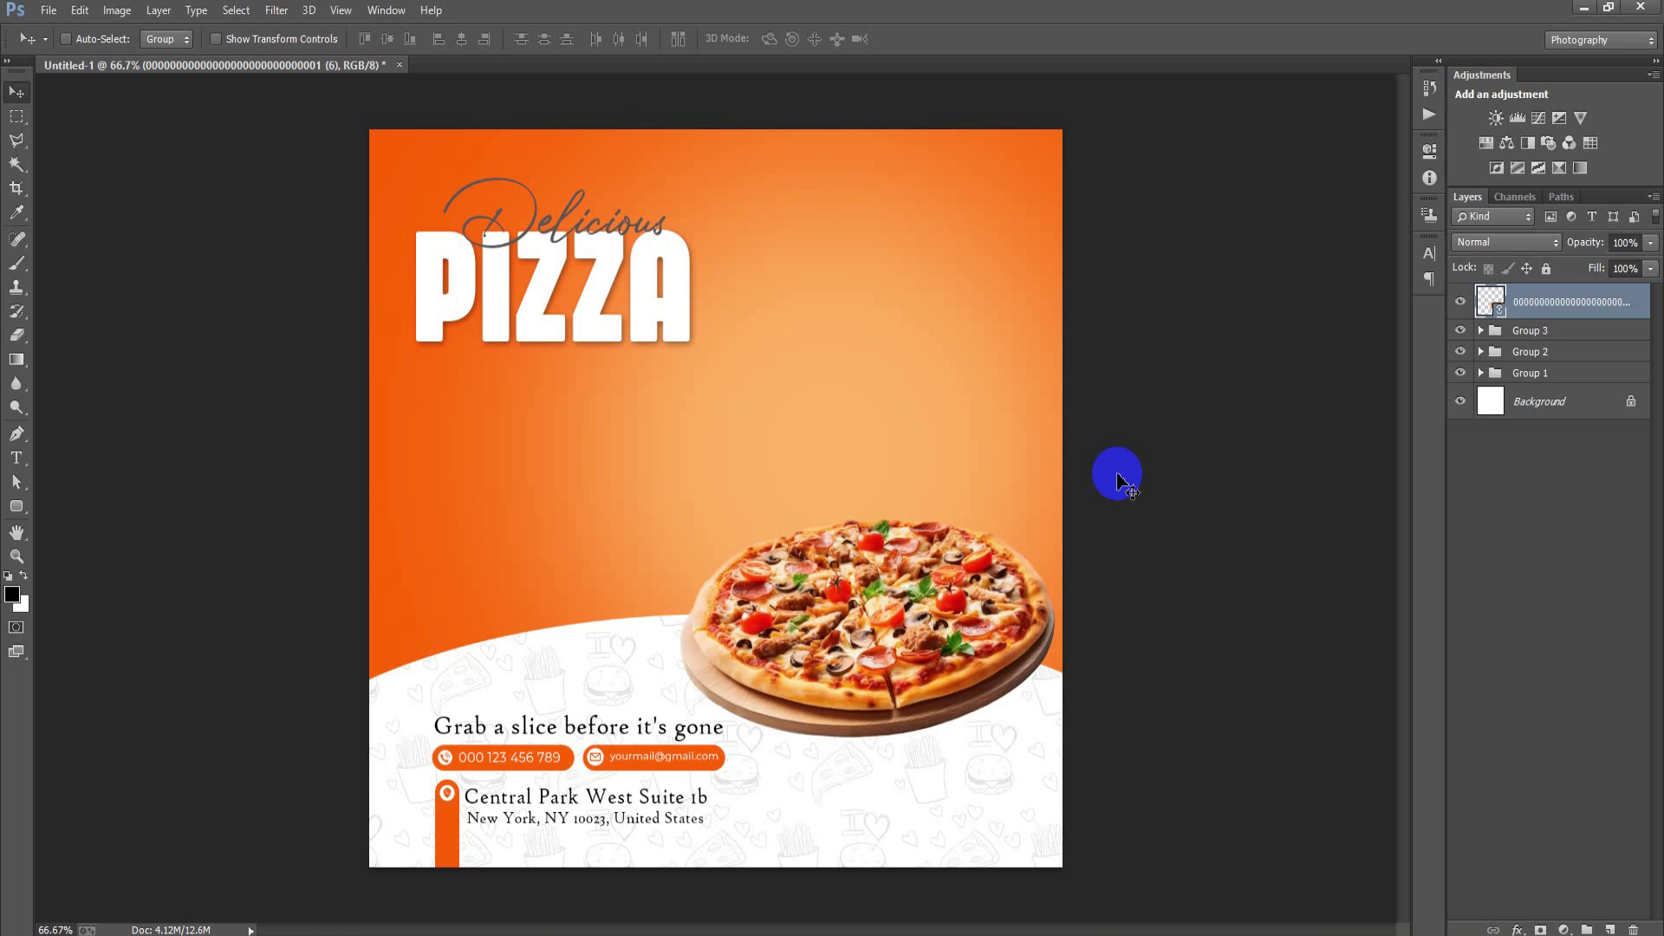
- Rasterize the pizza layer and select Group 3
right_click(1638, 322)
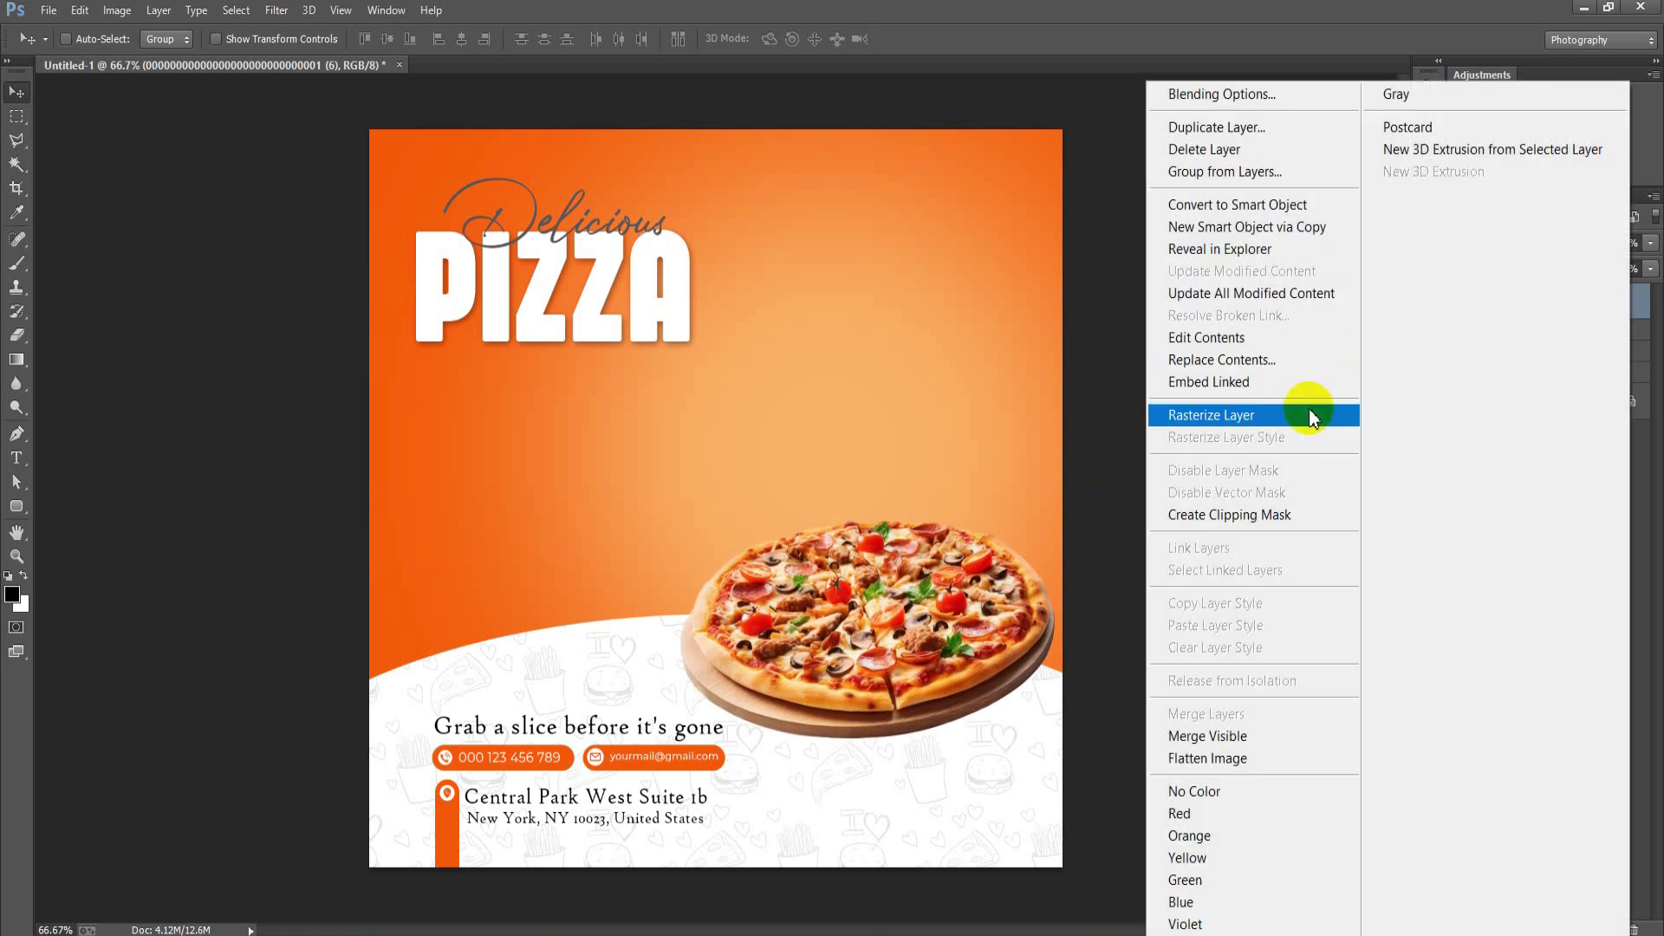
click(1305, 412)
click(1534, 333)
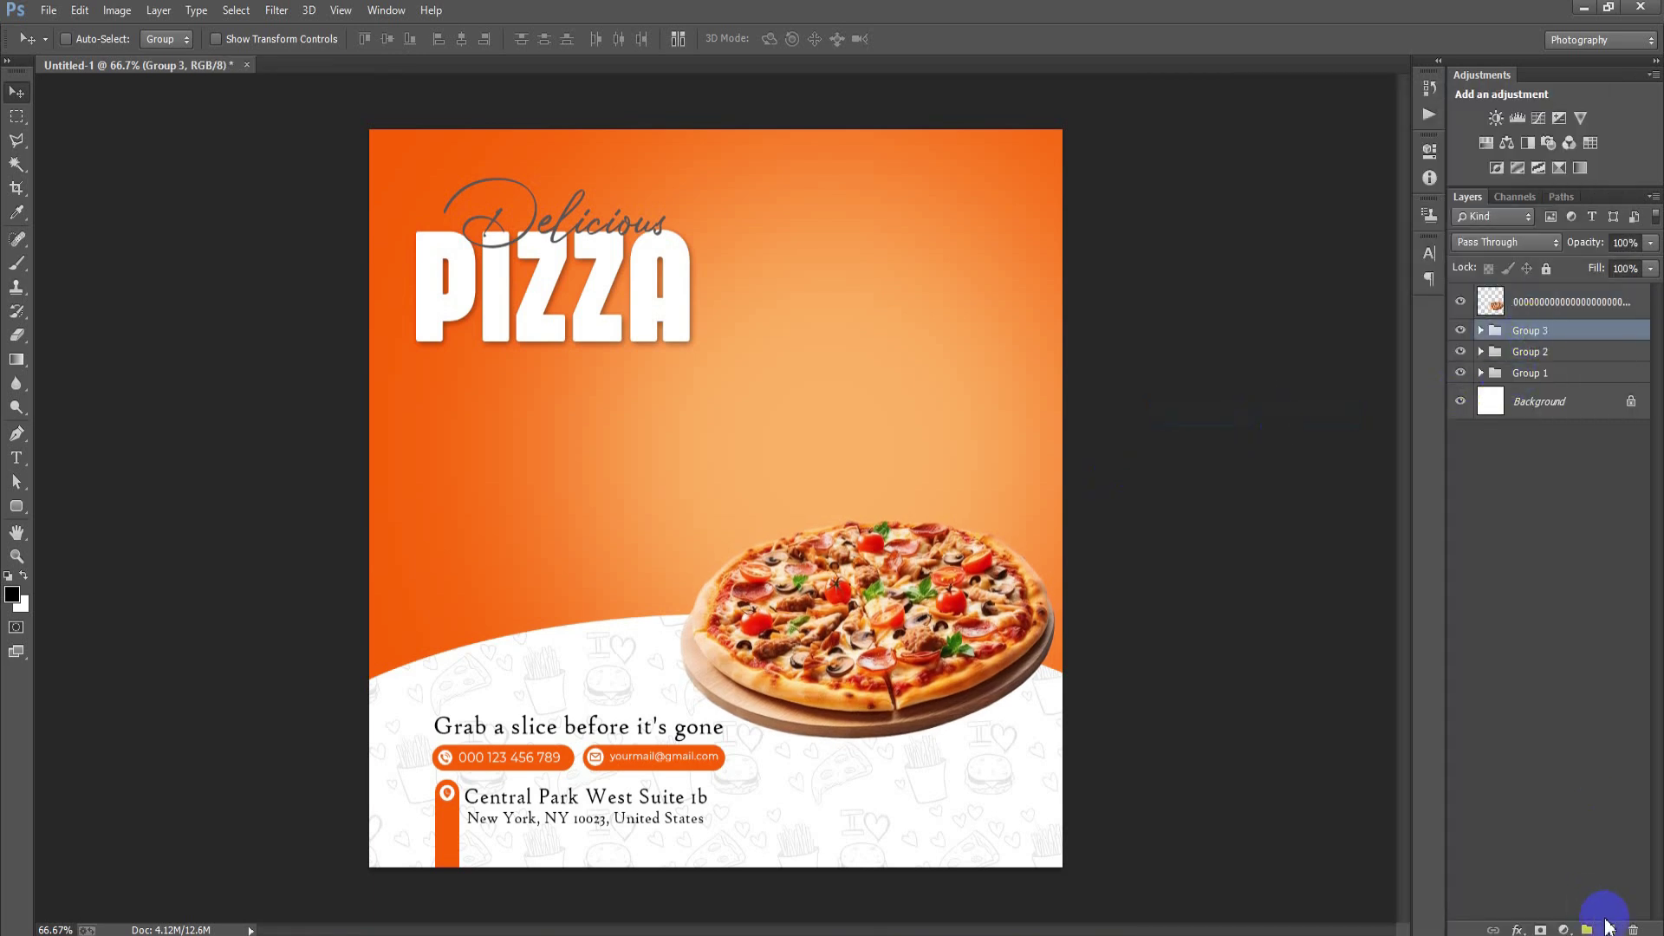
- Paint a large soft black brush dab on a new layer below the pizza
click(1609, 929)
click(18, 267)
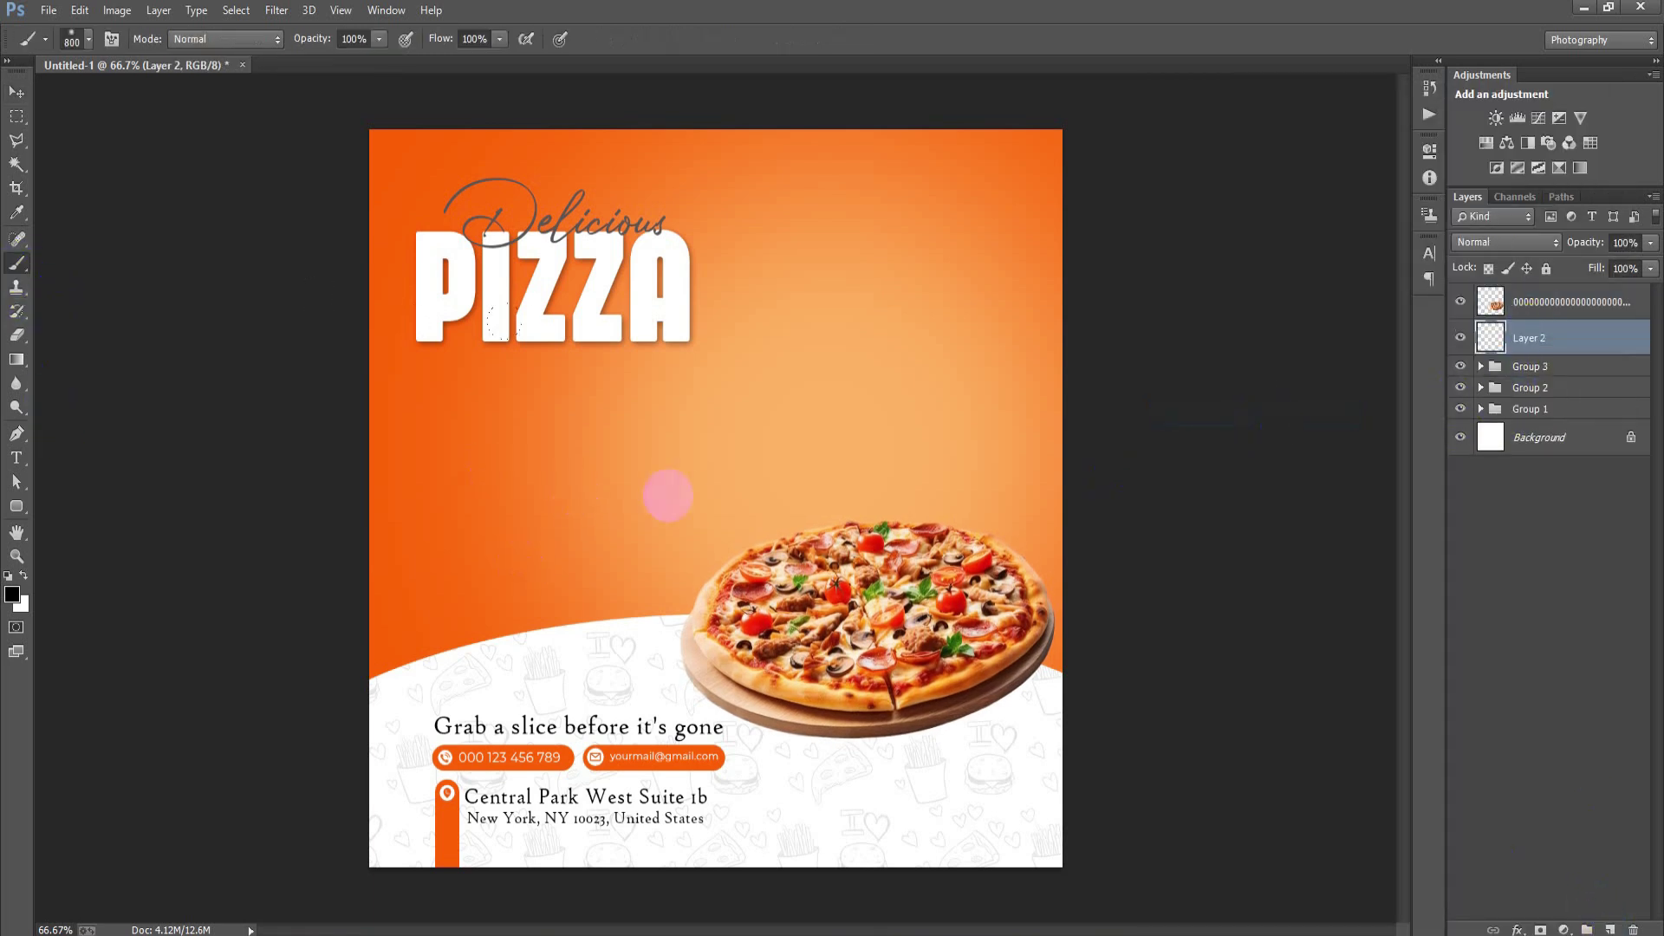
click(667, 495)
click(15, 93)
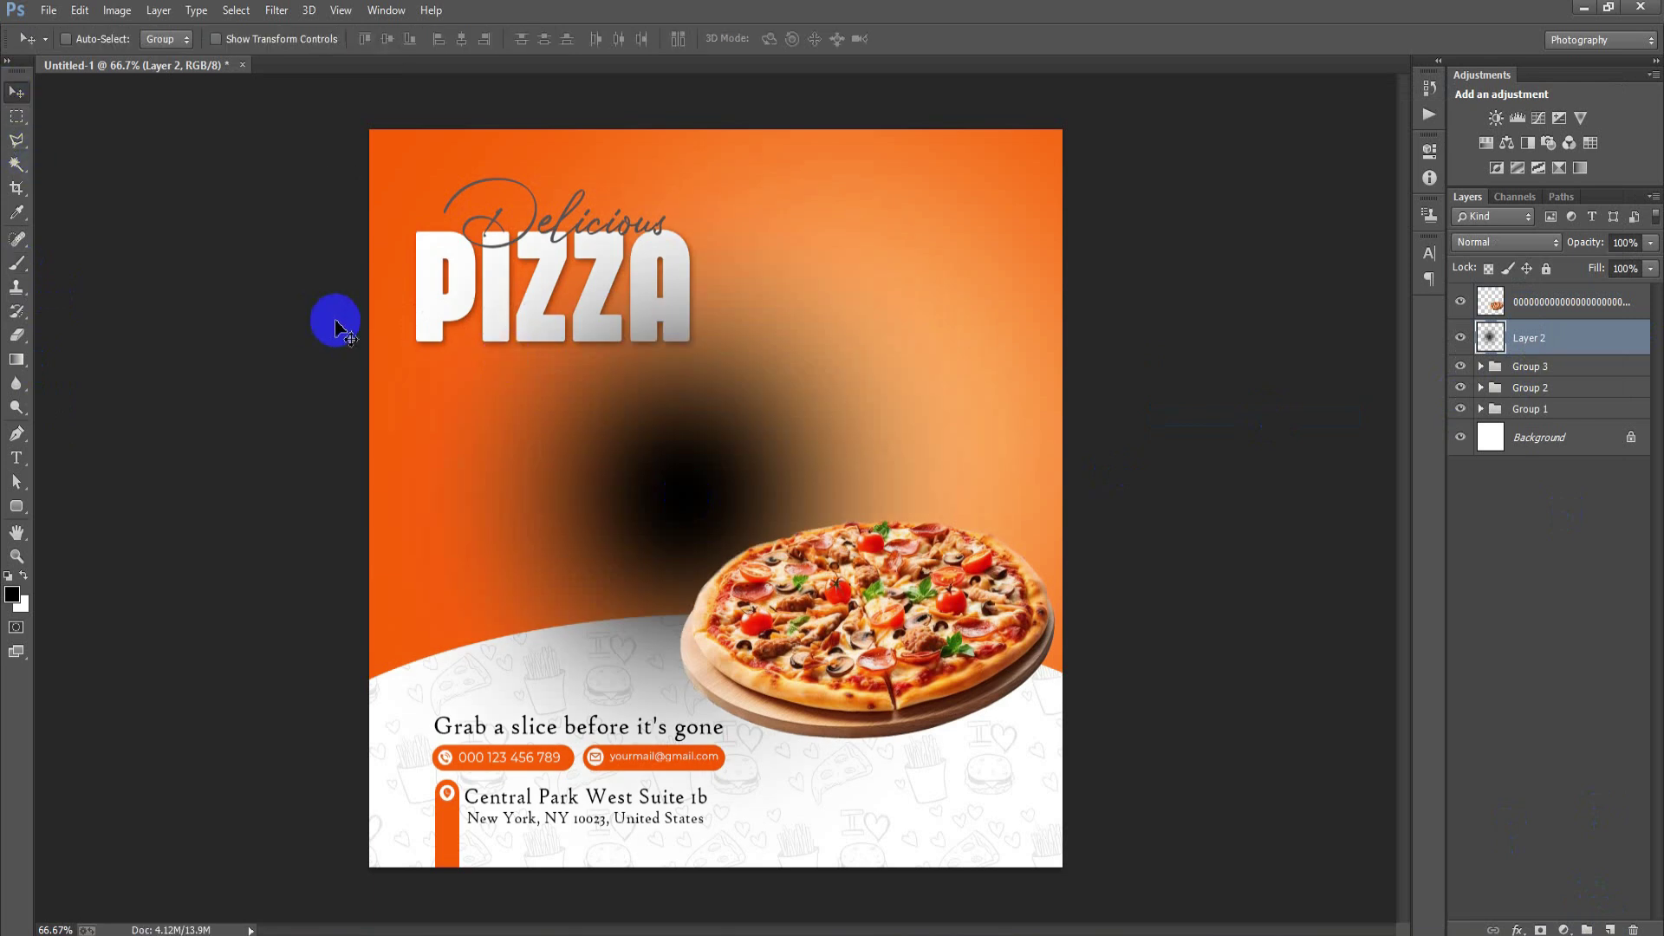
- Flatten, tilt and widen the dab into a shadow beneath the pizza
key(ctrl+t)
drag(719, 869, 772, 522)
drag(1058, 519, 965, 499)
drag(810, 496, 999, 742)
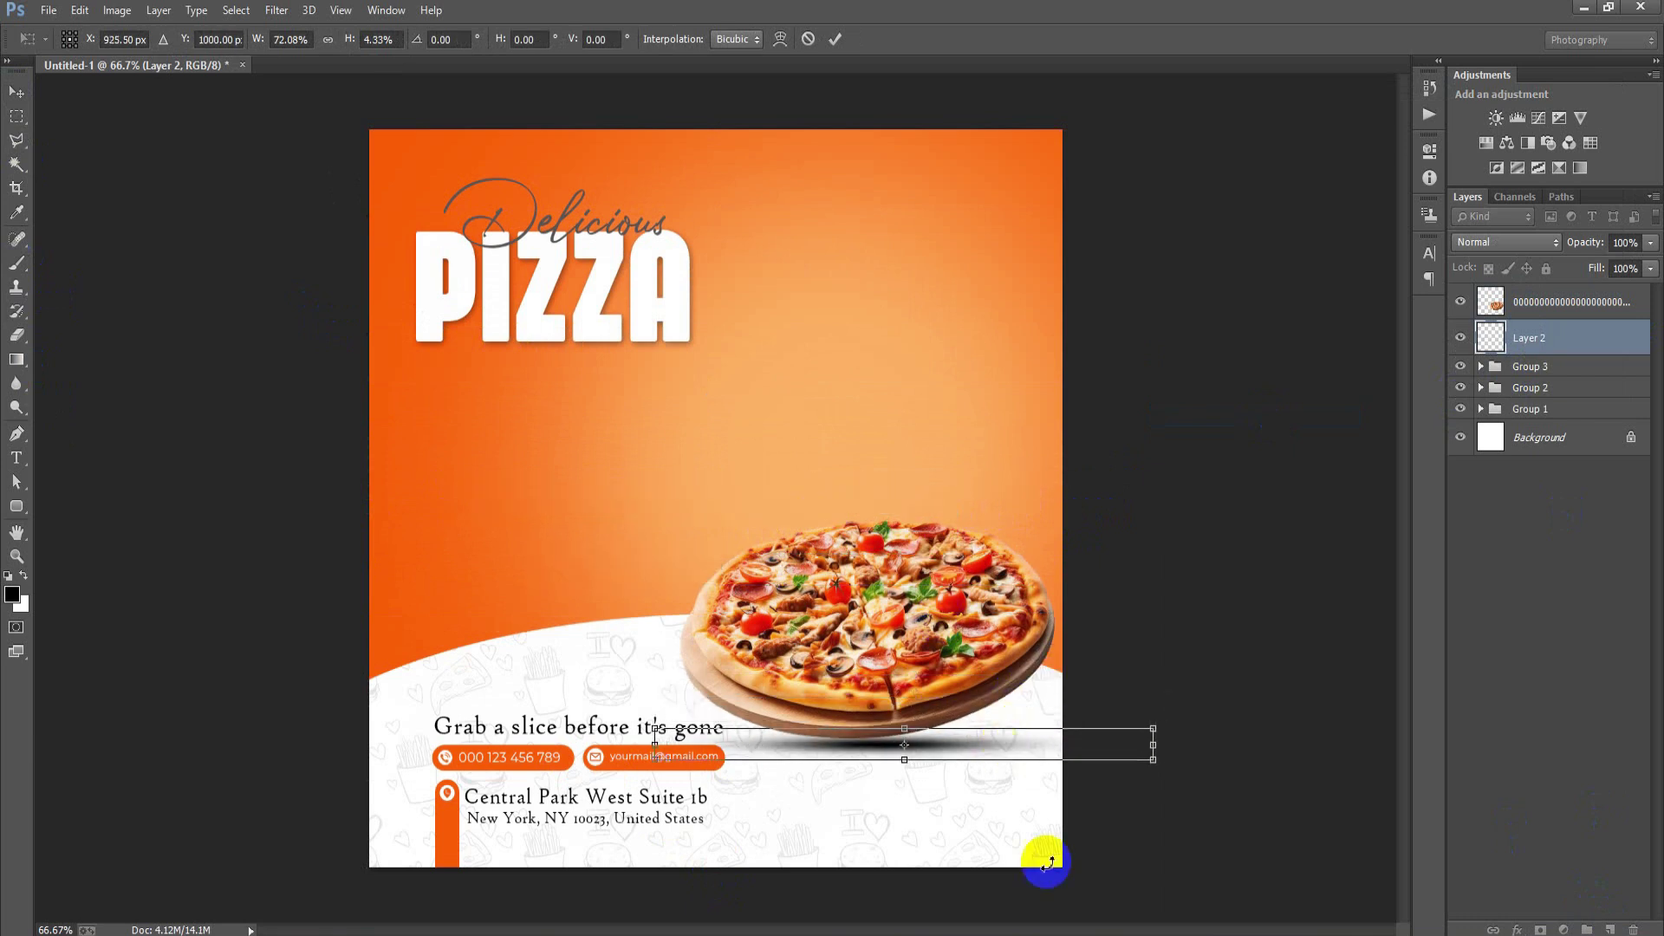
drag(1047, 862, 1093, 845)
mouse_move(934, 735)
mouse_down()
mouse_move(944, 723)
mouse_move(928, 789)
mouse_up()
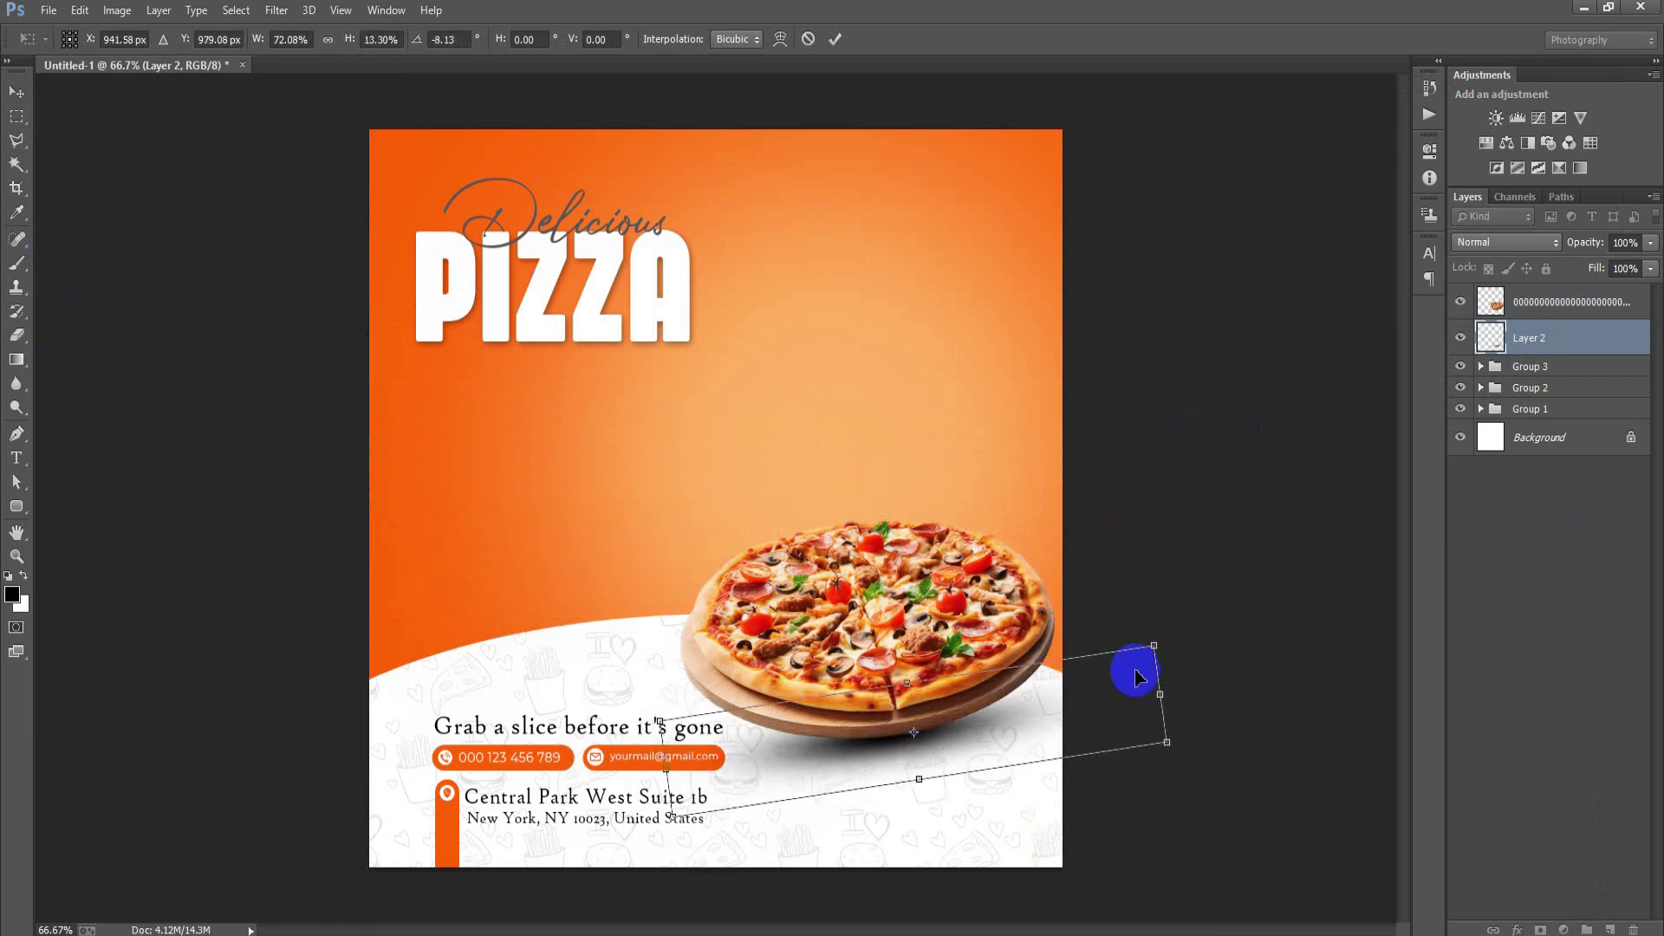
drag(1163, 689, 1201, 691)
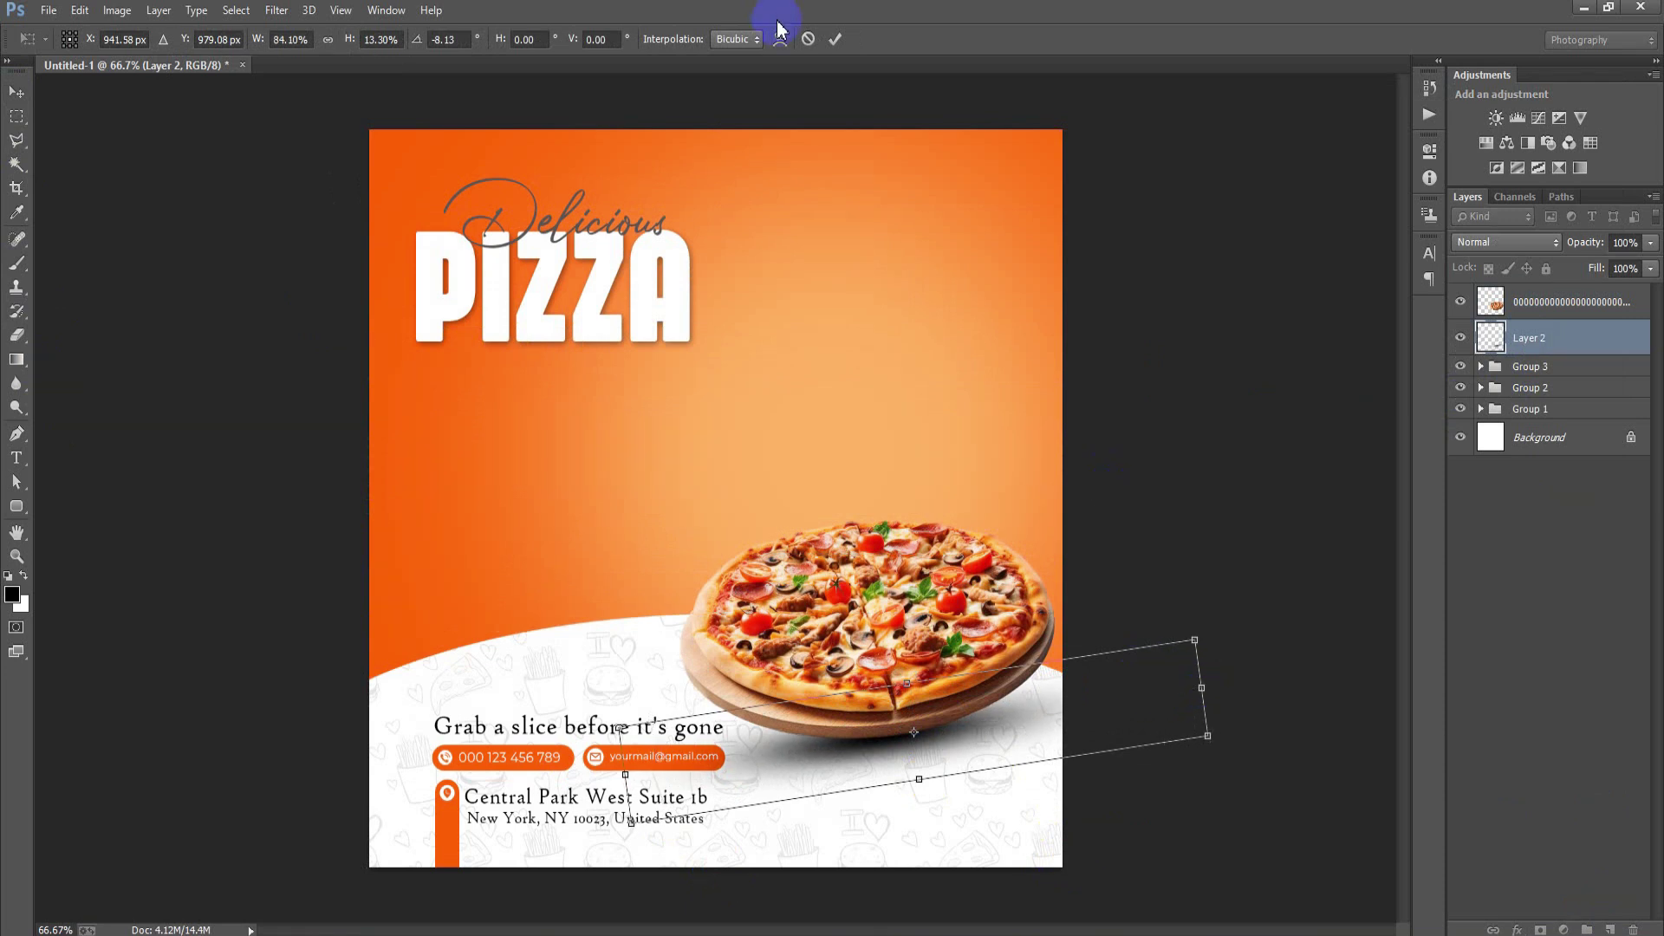
click(835, 39)
- Set the shadow layer's opacity to 84%
mouse_move(1640, 275)
mouse_down()
mouse_move(1614, 276)
mouse_move(1629, 277)
mouse_up()
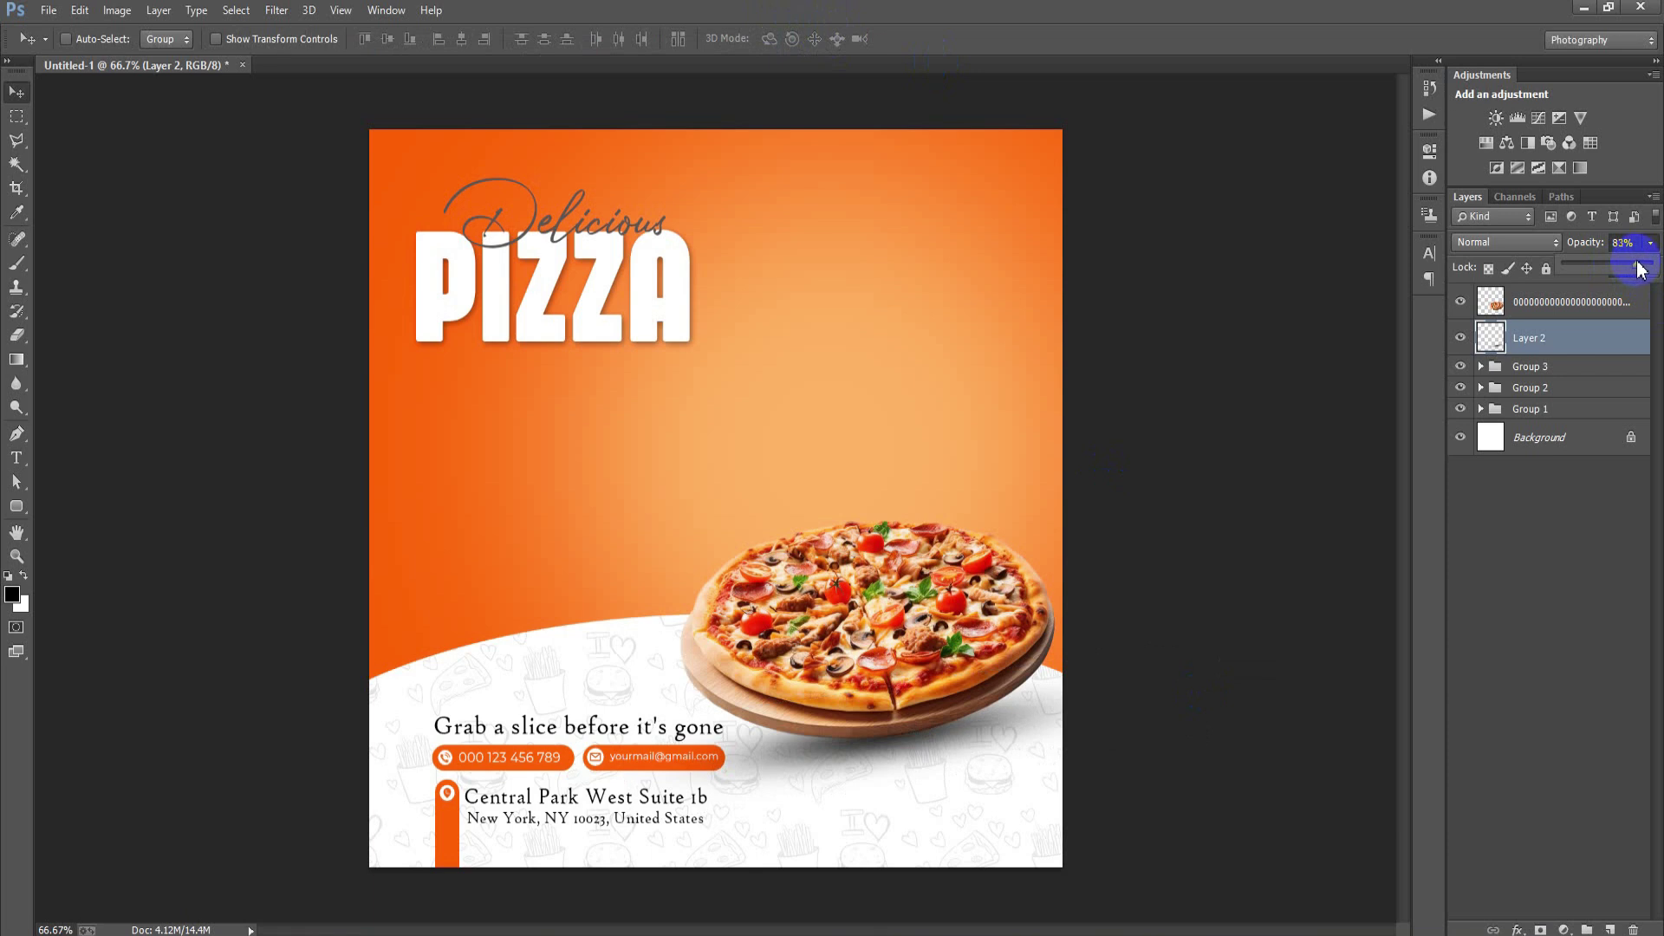
click(1641, 268)
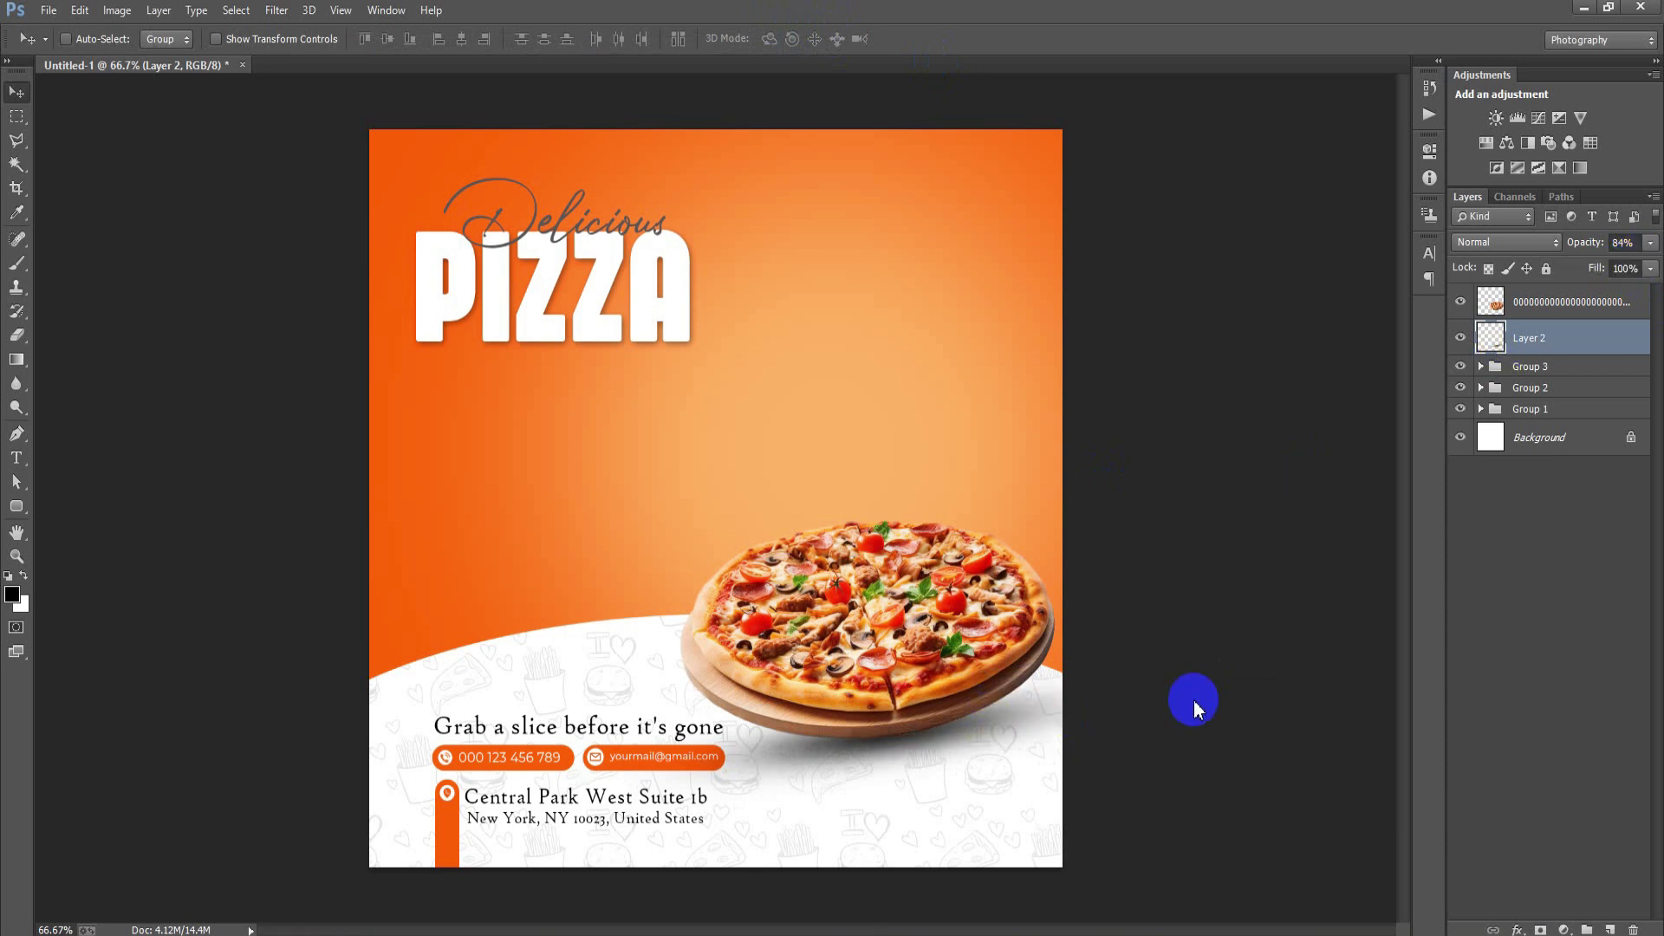
click(1522, 314)
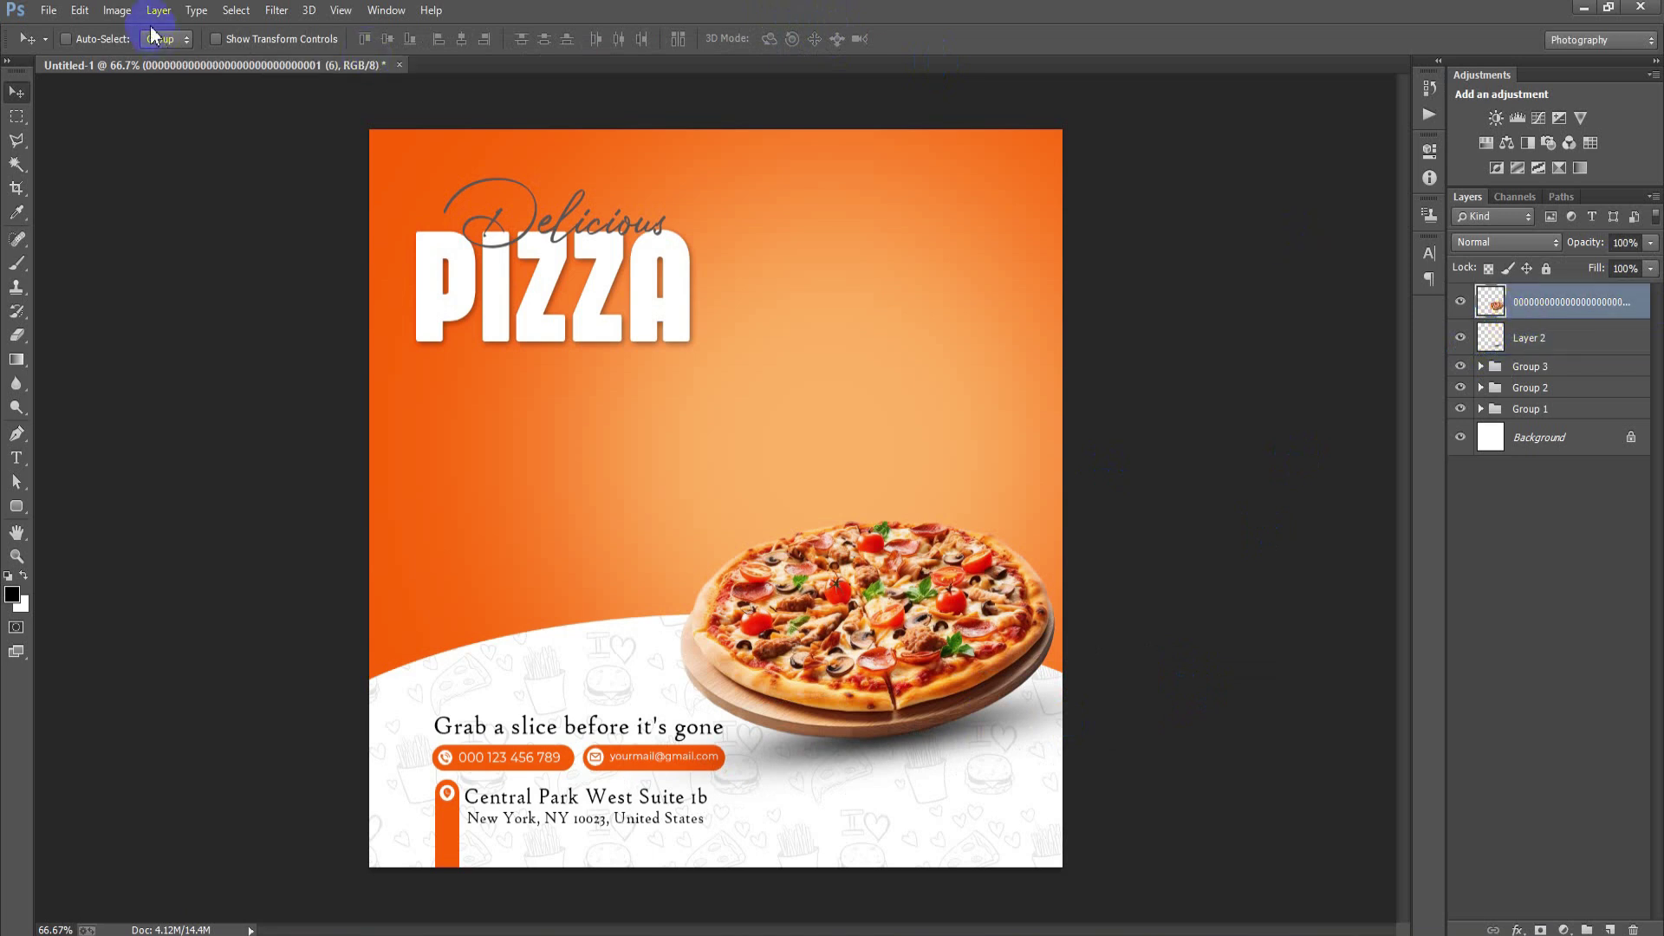
click(44, 16)
click(52, 364)
- Place the smoke heart image, rasterize it, and set its blend mode to Screen
click(279, 383)
double_click(279, 383)
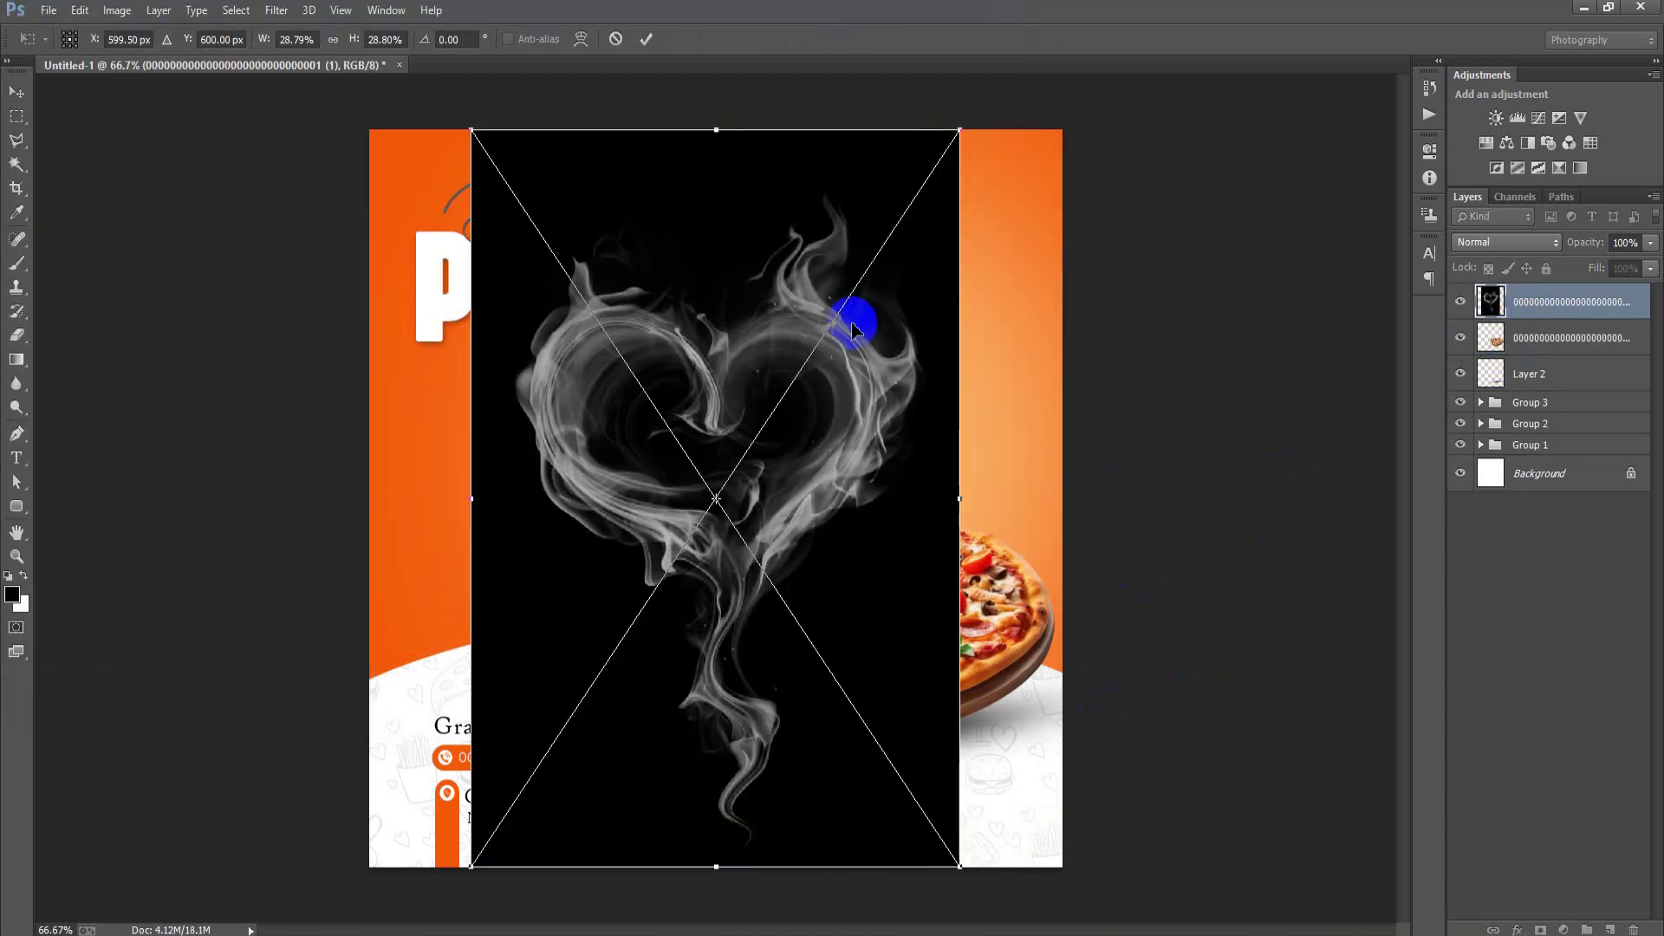
click(646, 38)
right_click(1560, 303)
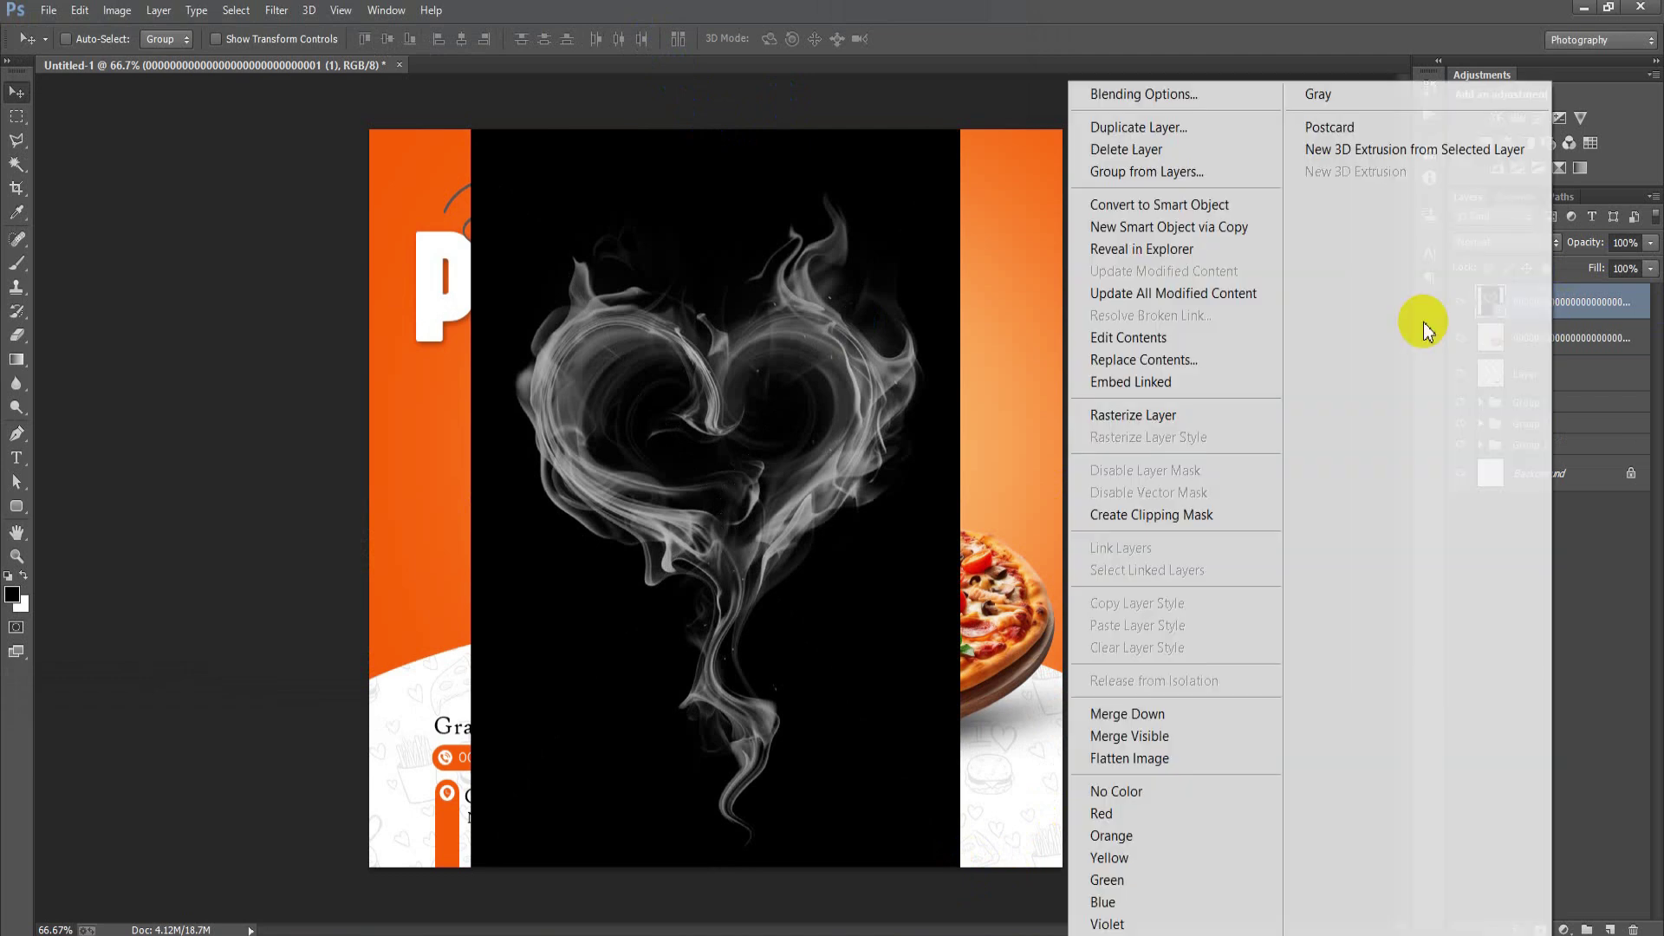
click(1258, 416)
click(1506, 242)
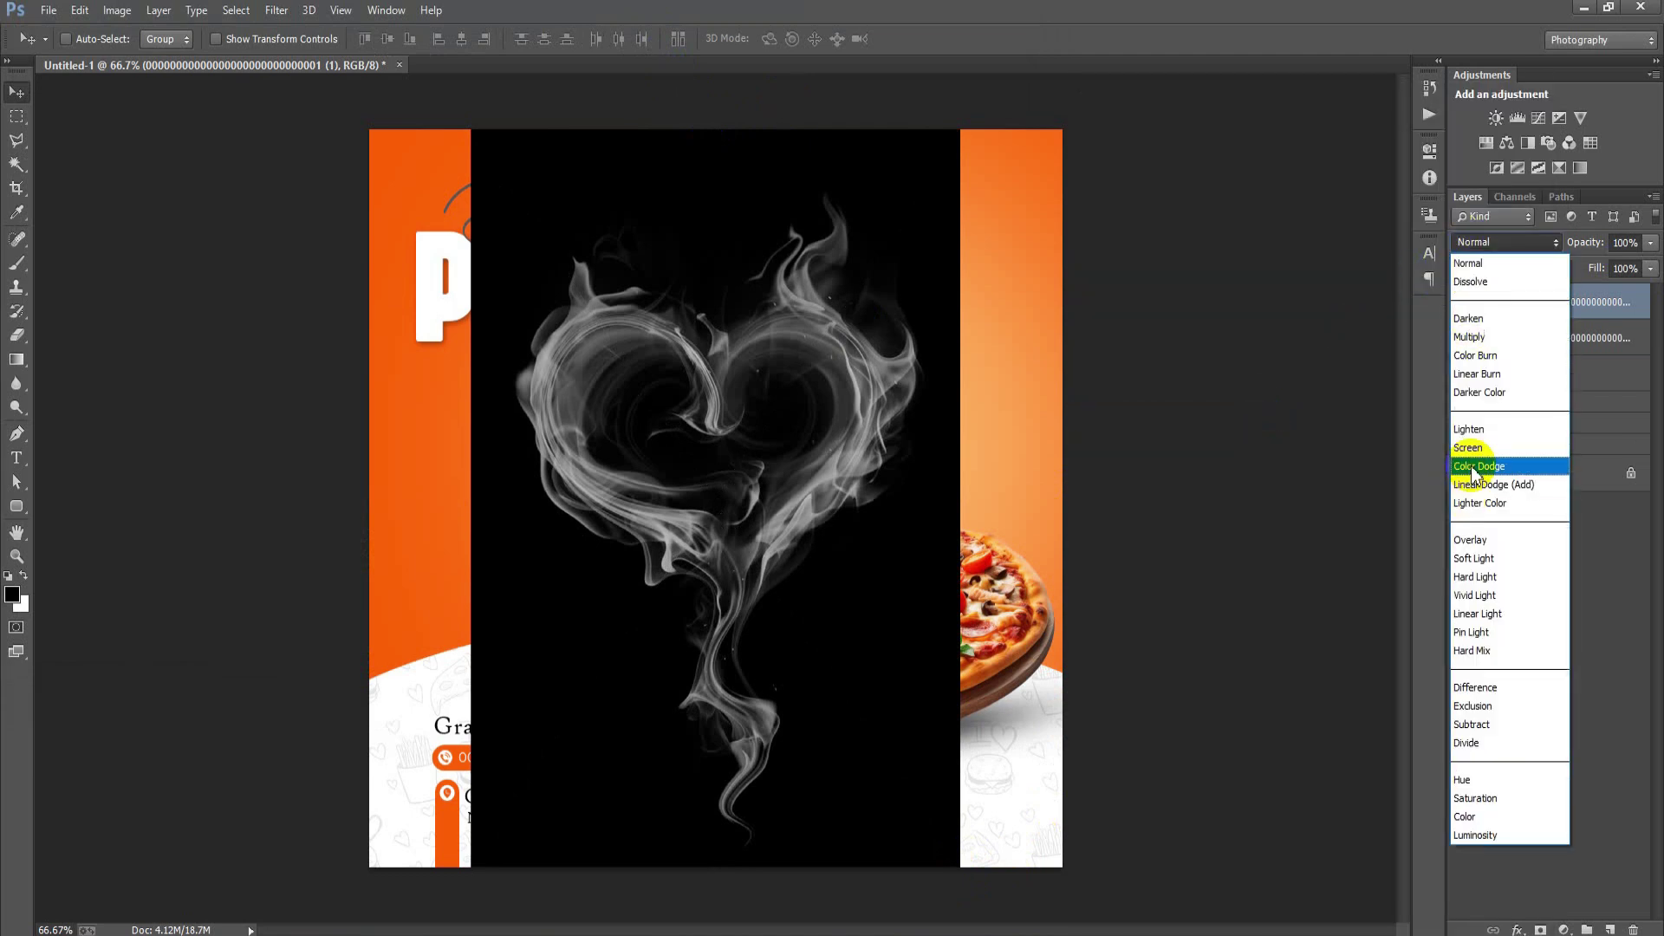
click(1465, 464)
- Scale the smoke heart to about 40% and position it above the pizza
key(ctrl+t)
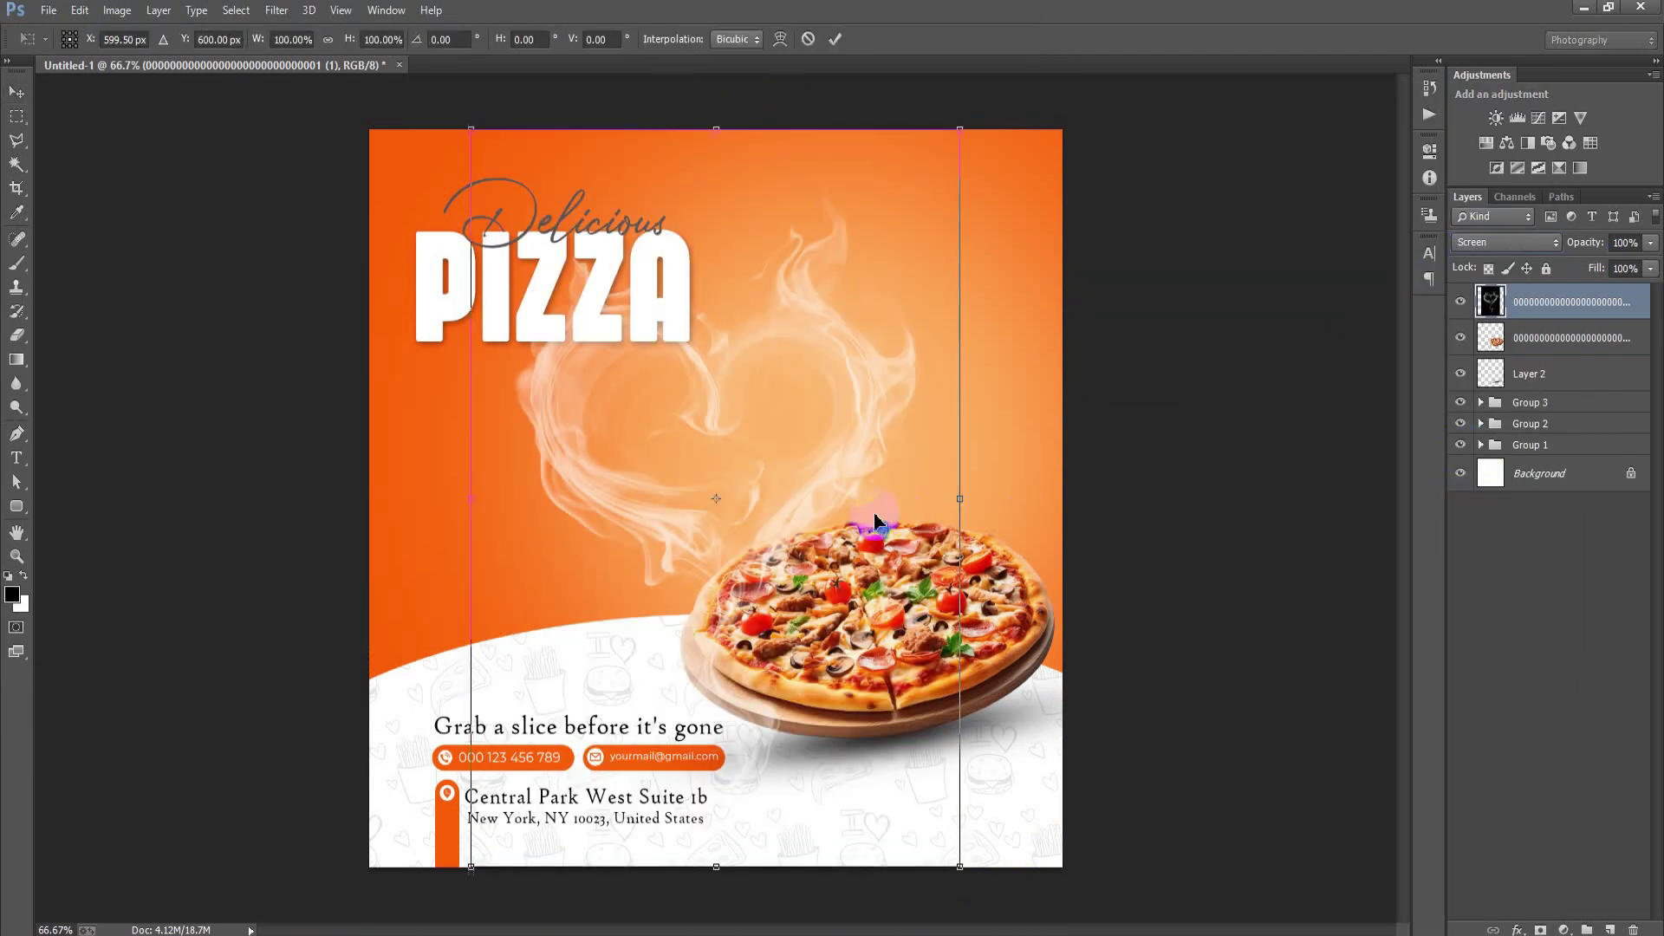
drag(960, 127, 794, 382)
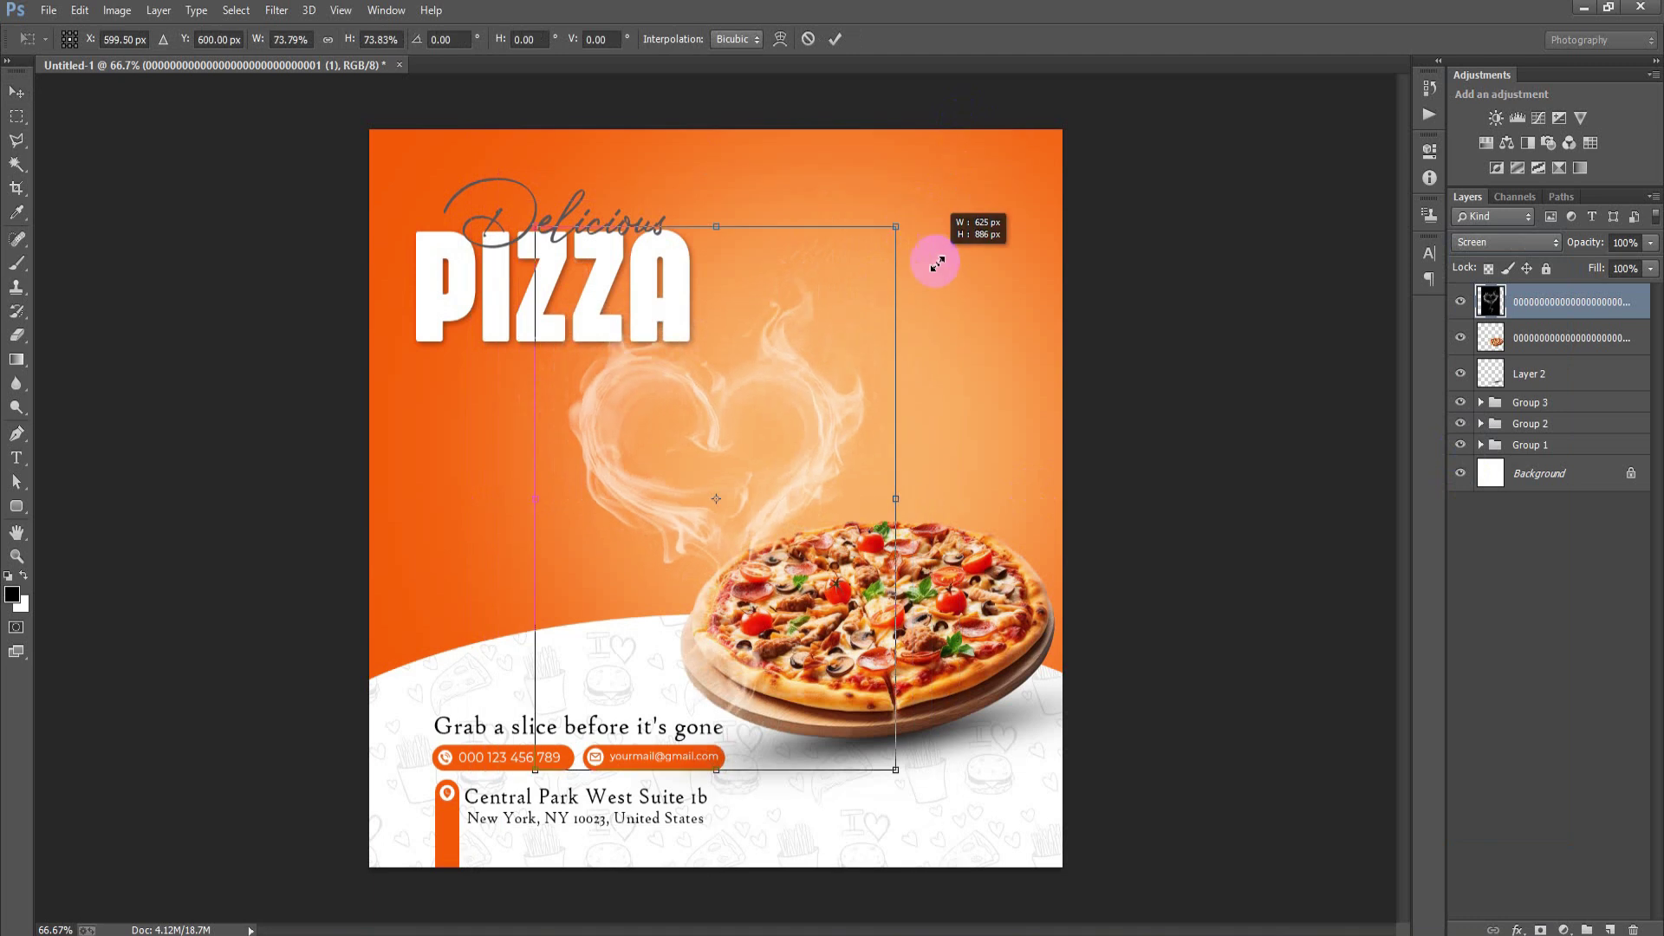
mouse_move(751, 473)
mouse_down()
mouse_move(969, 395)
mouse_move(1015, 471)
mouse_up()
drag(1059, 609, 1077, 633)
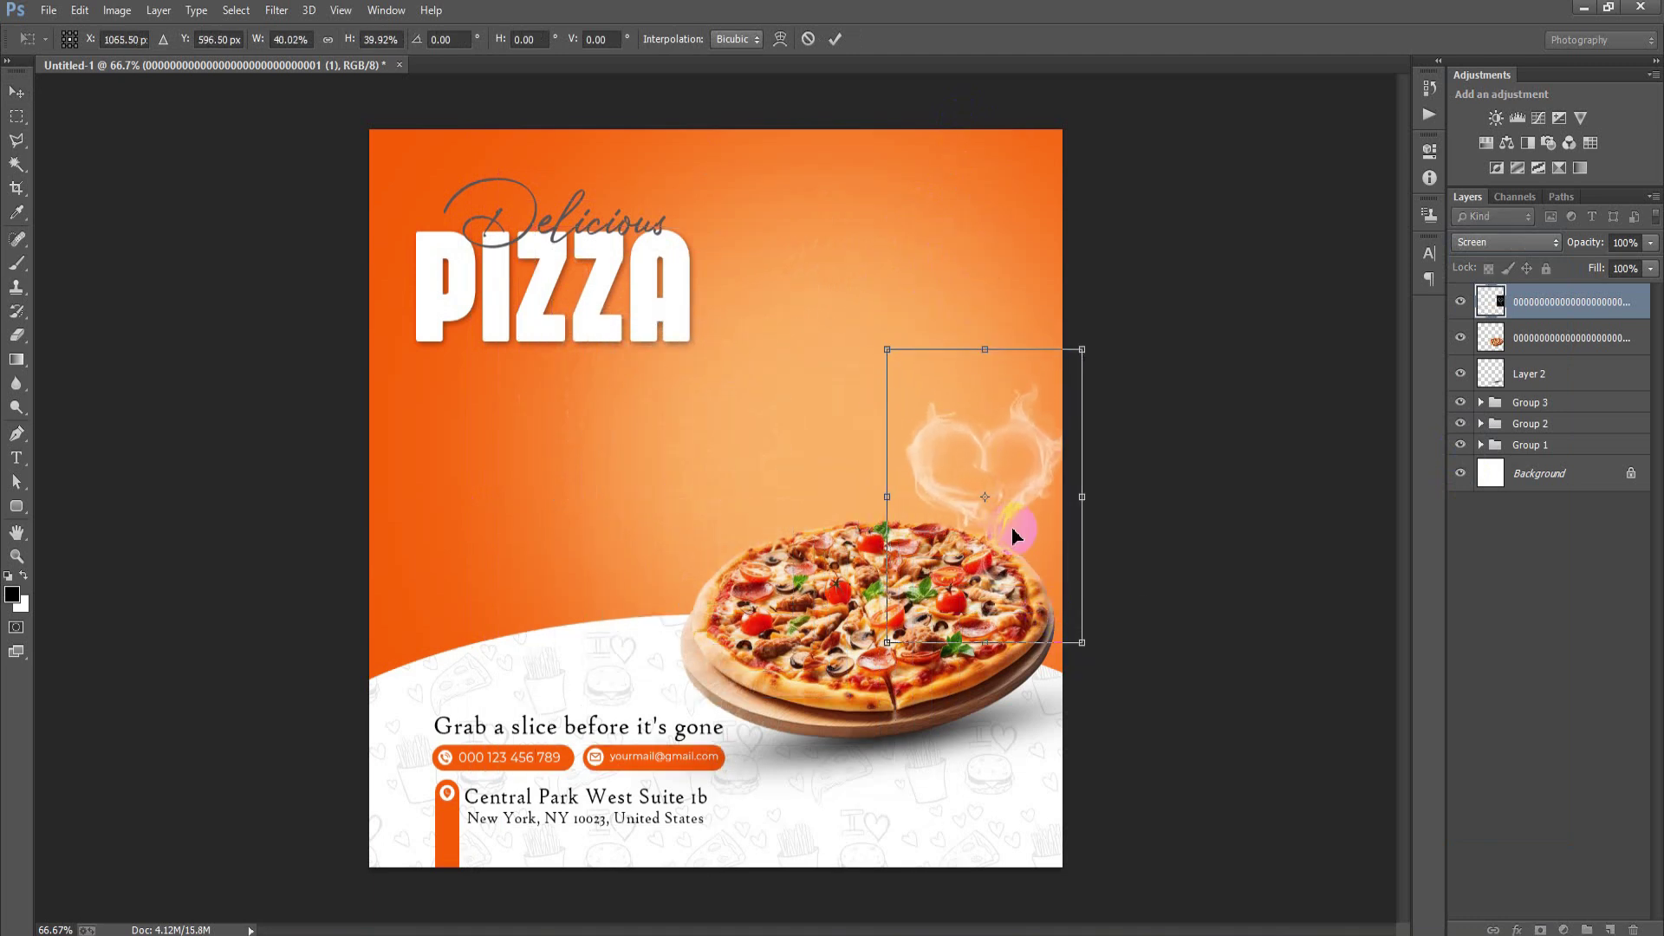
drag(1011, 531, 989, 515)
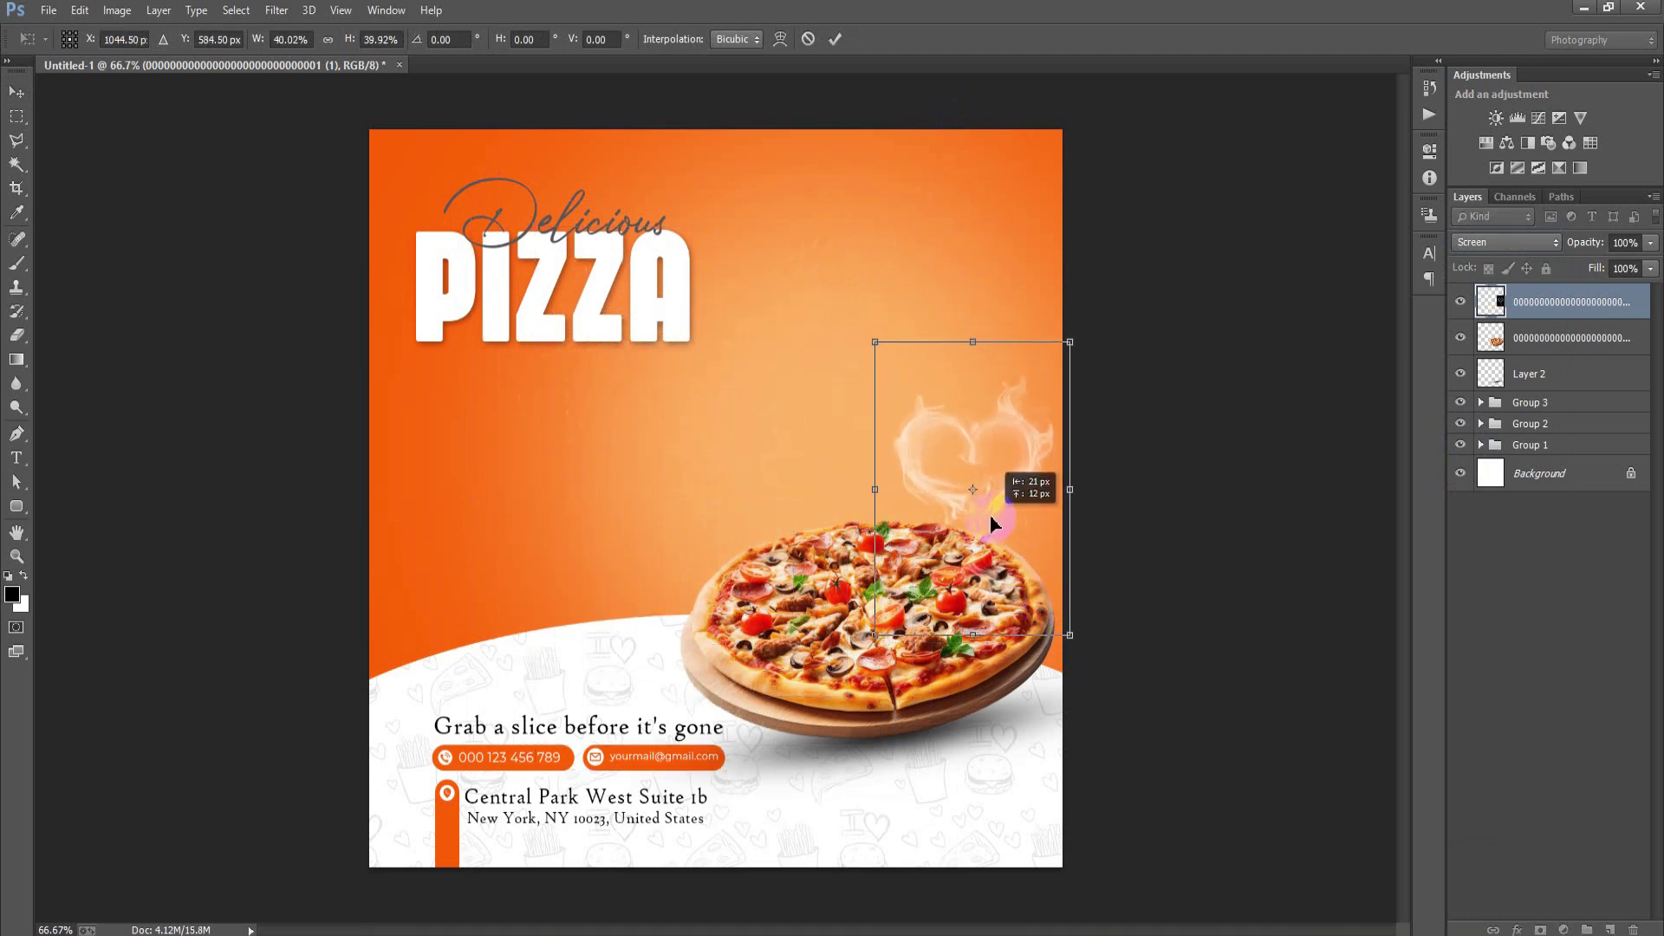
click(834, 40)
- Duplicate the smoke layer and move both copies below Layer 2, nudged above the pizza
key(ctrl+j)
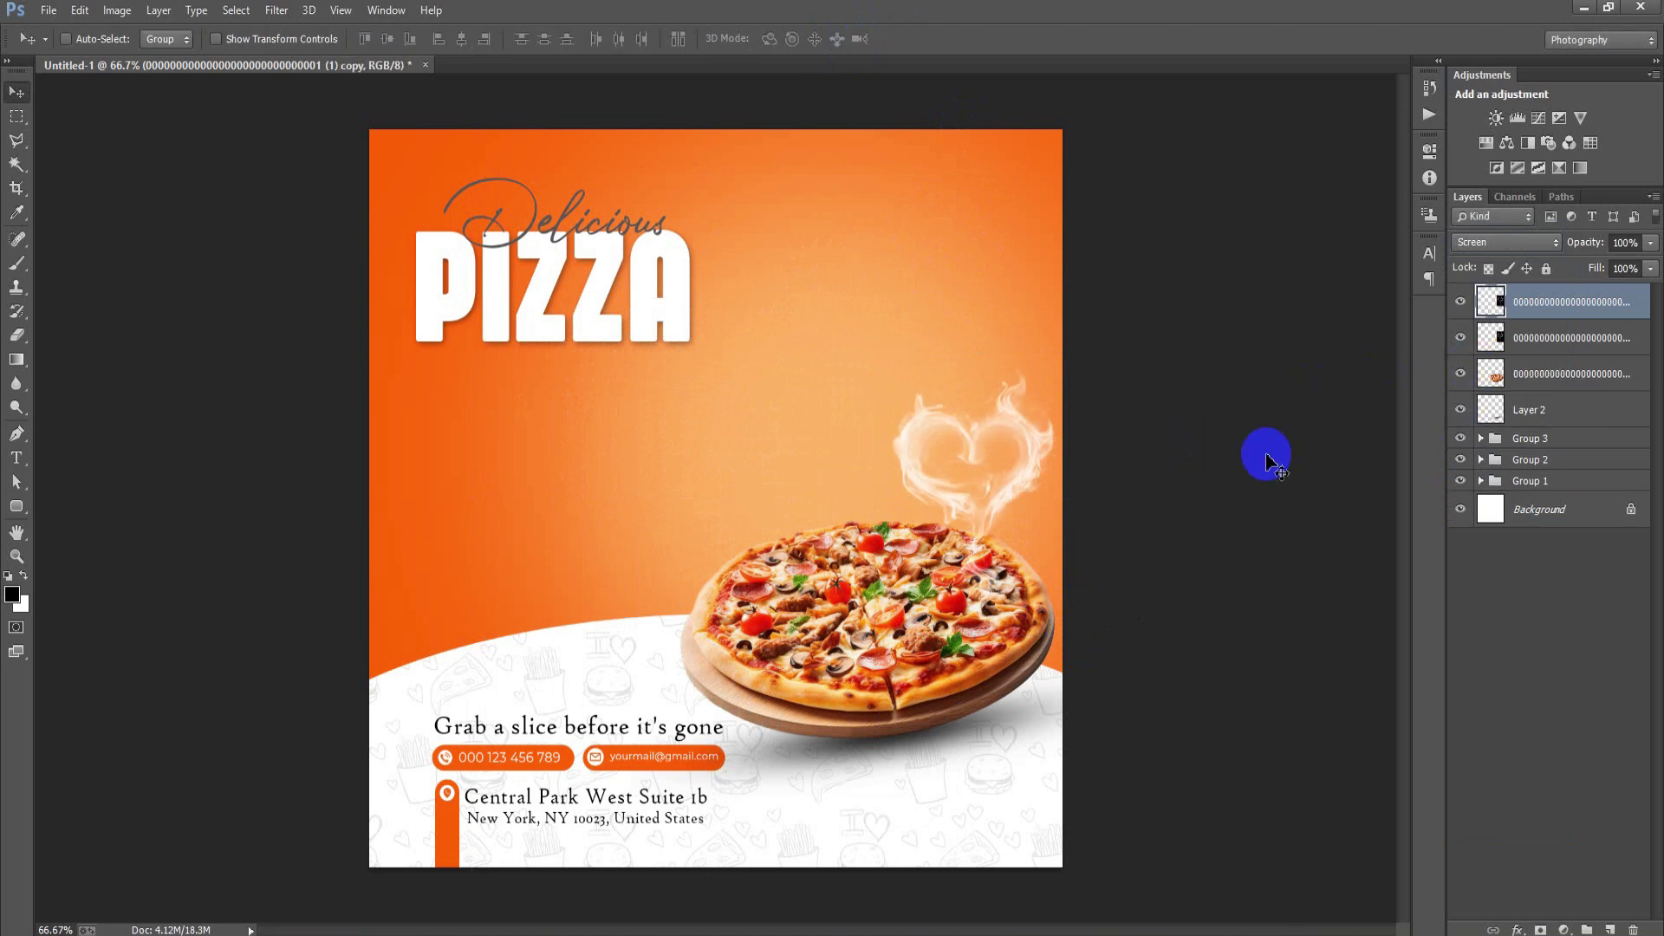
shift+click(1553, 349)
drag(1553, 350, 1554, 429)
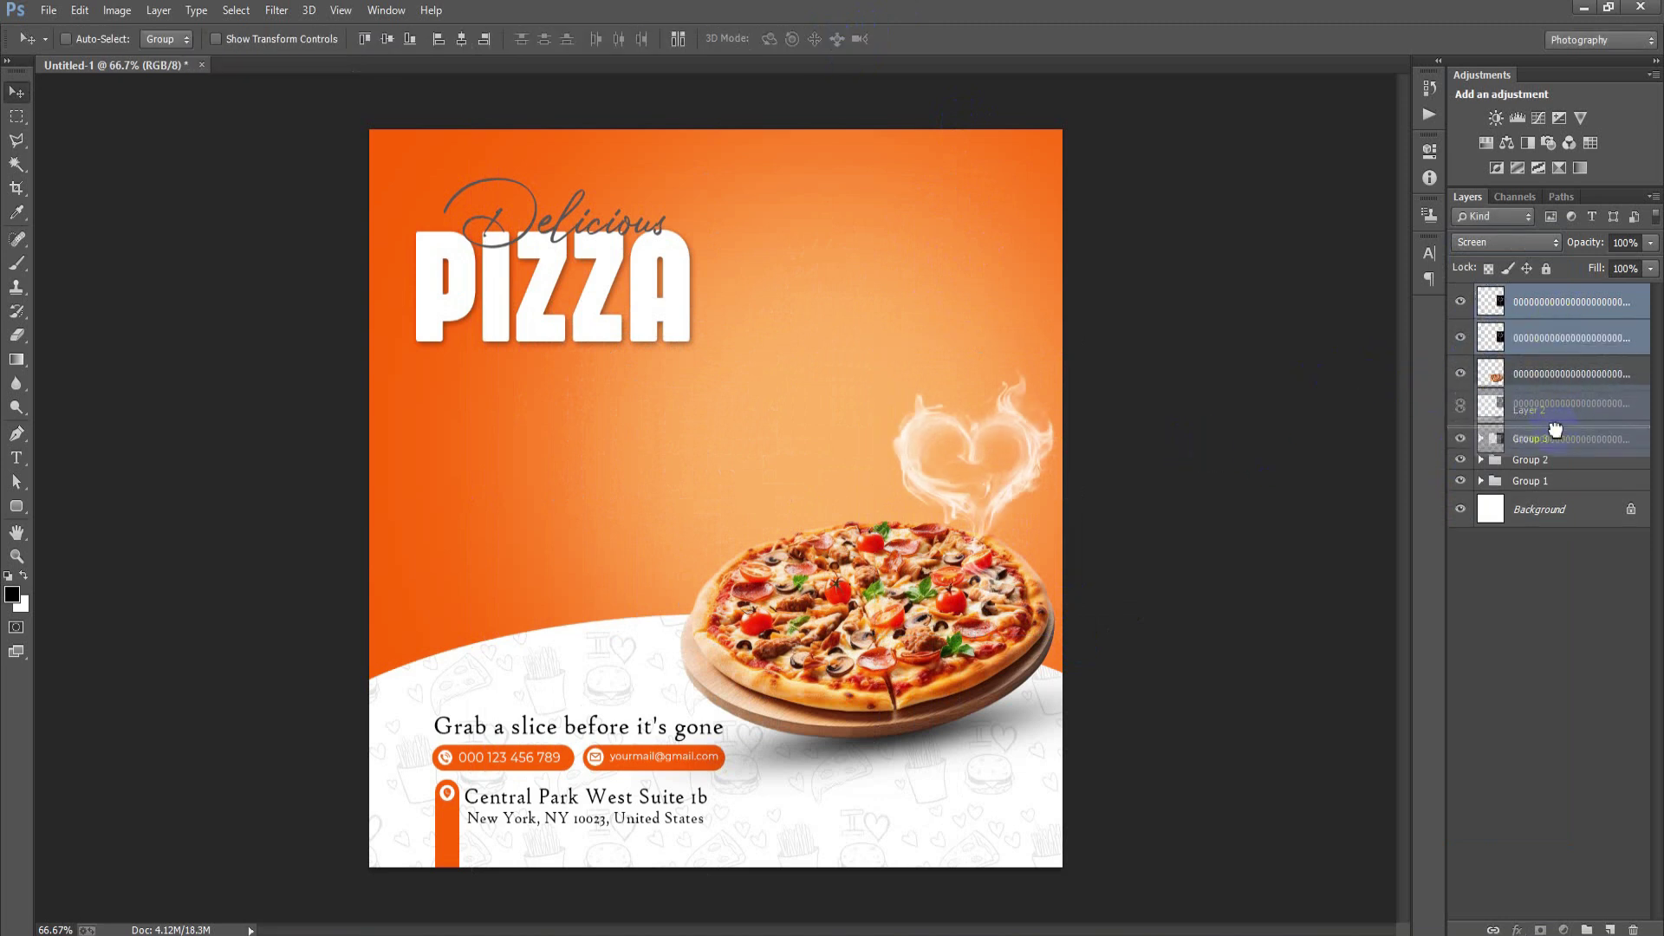
drag(996, 504, 998, 485)
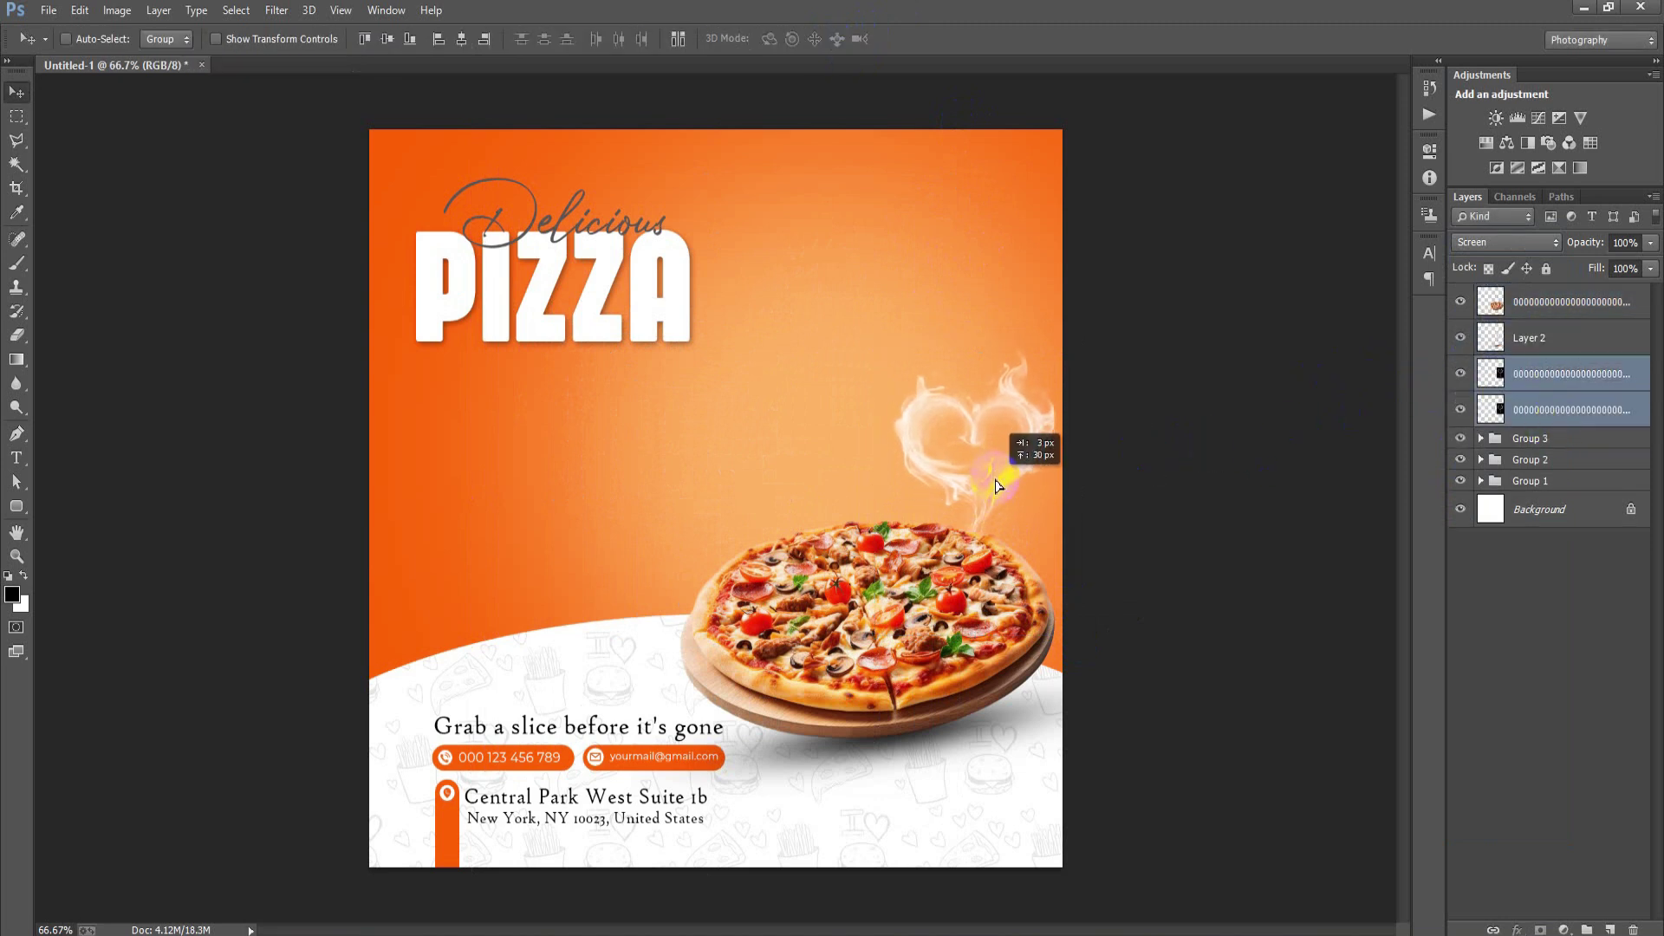
- Group the top four pizza and smoke layers into Group 4, then select Group 2
click(1551, 301)
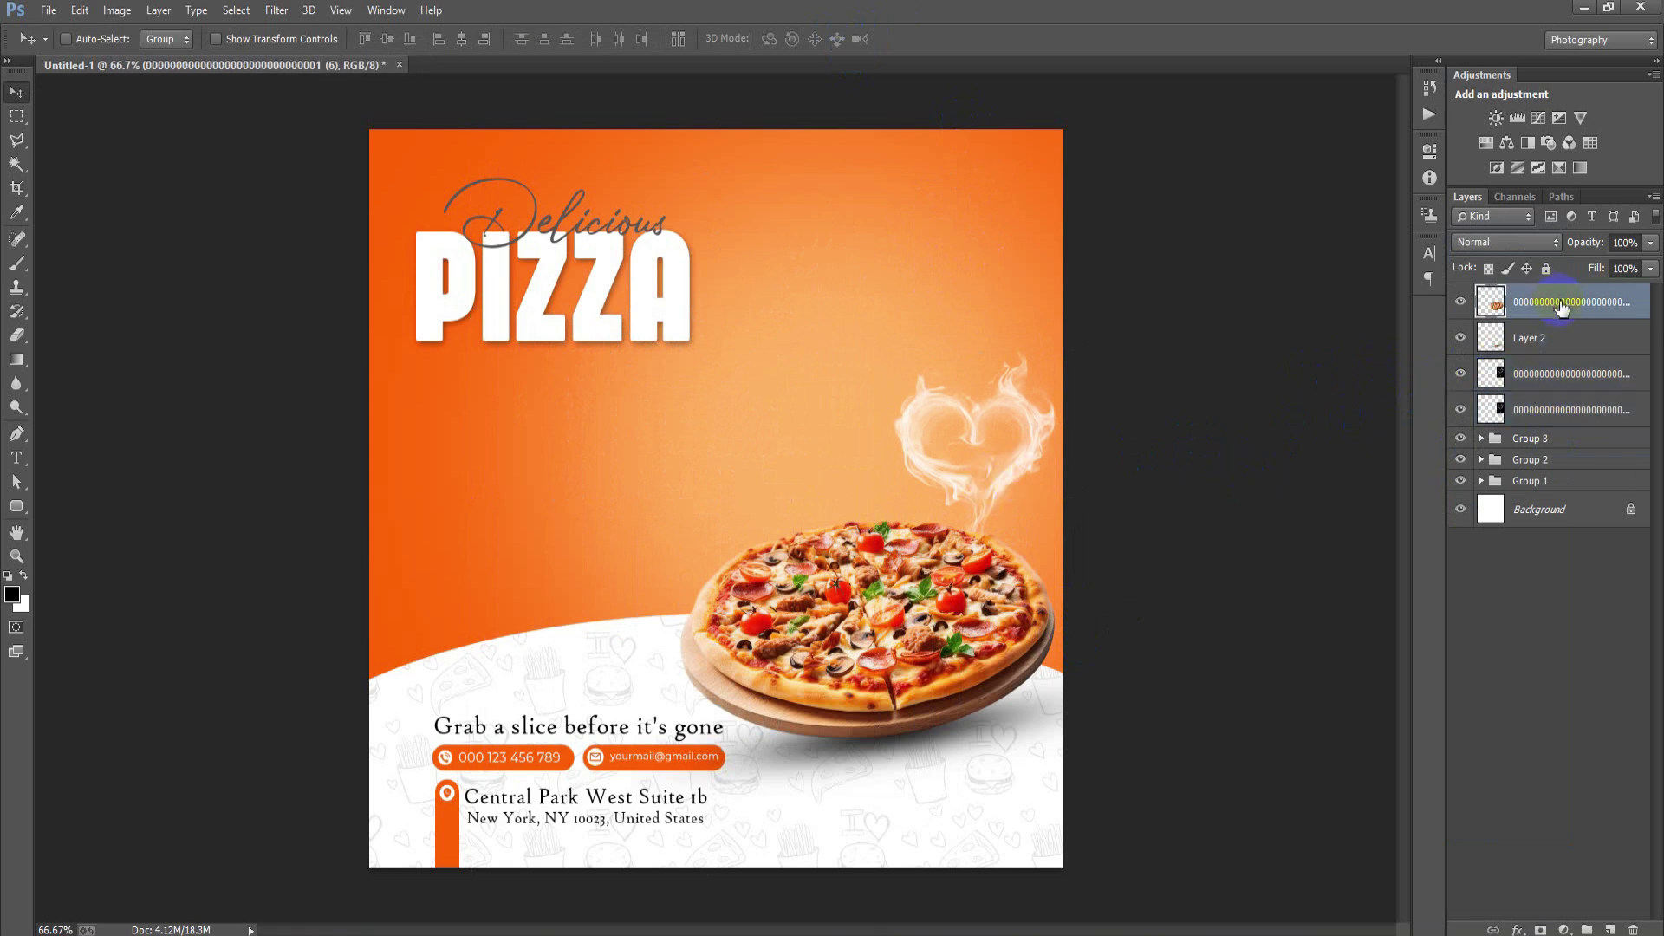
shift+click(1551, 338)
shift+click(1553, 374)
shift+click(1552, 409)
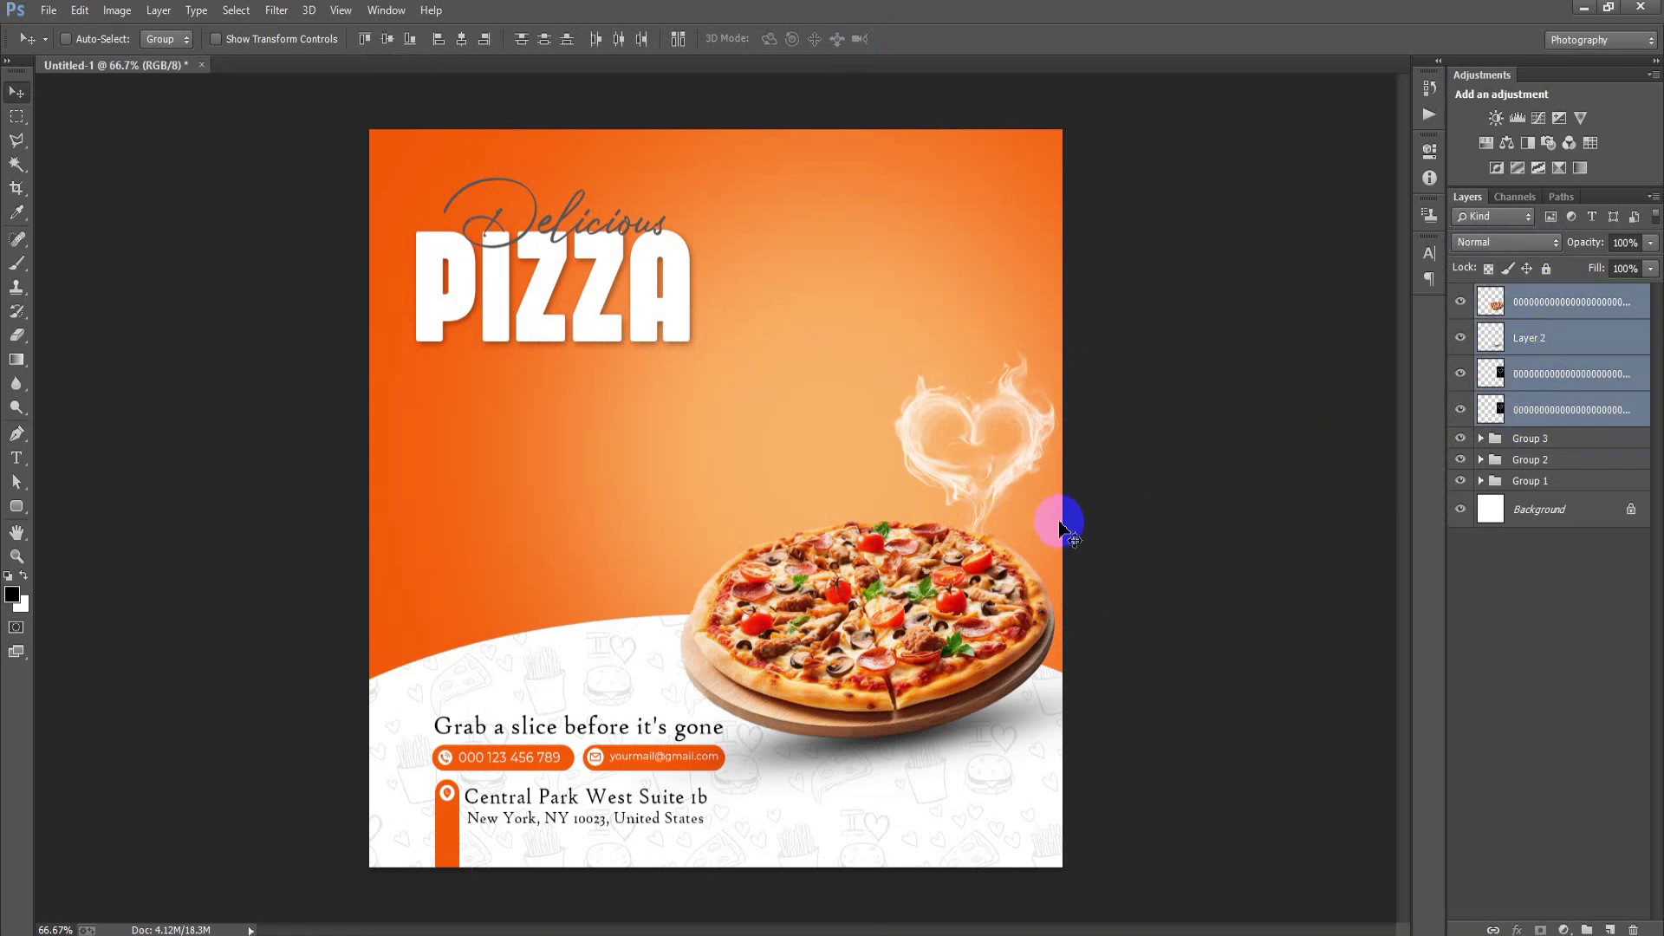
key(ctrl+g)
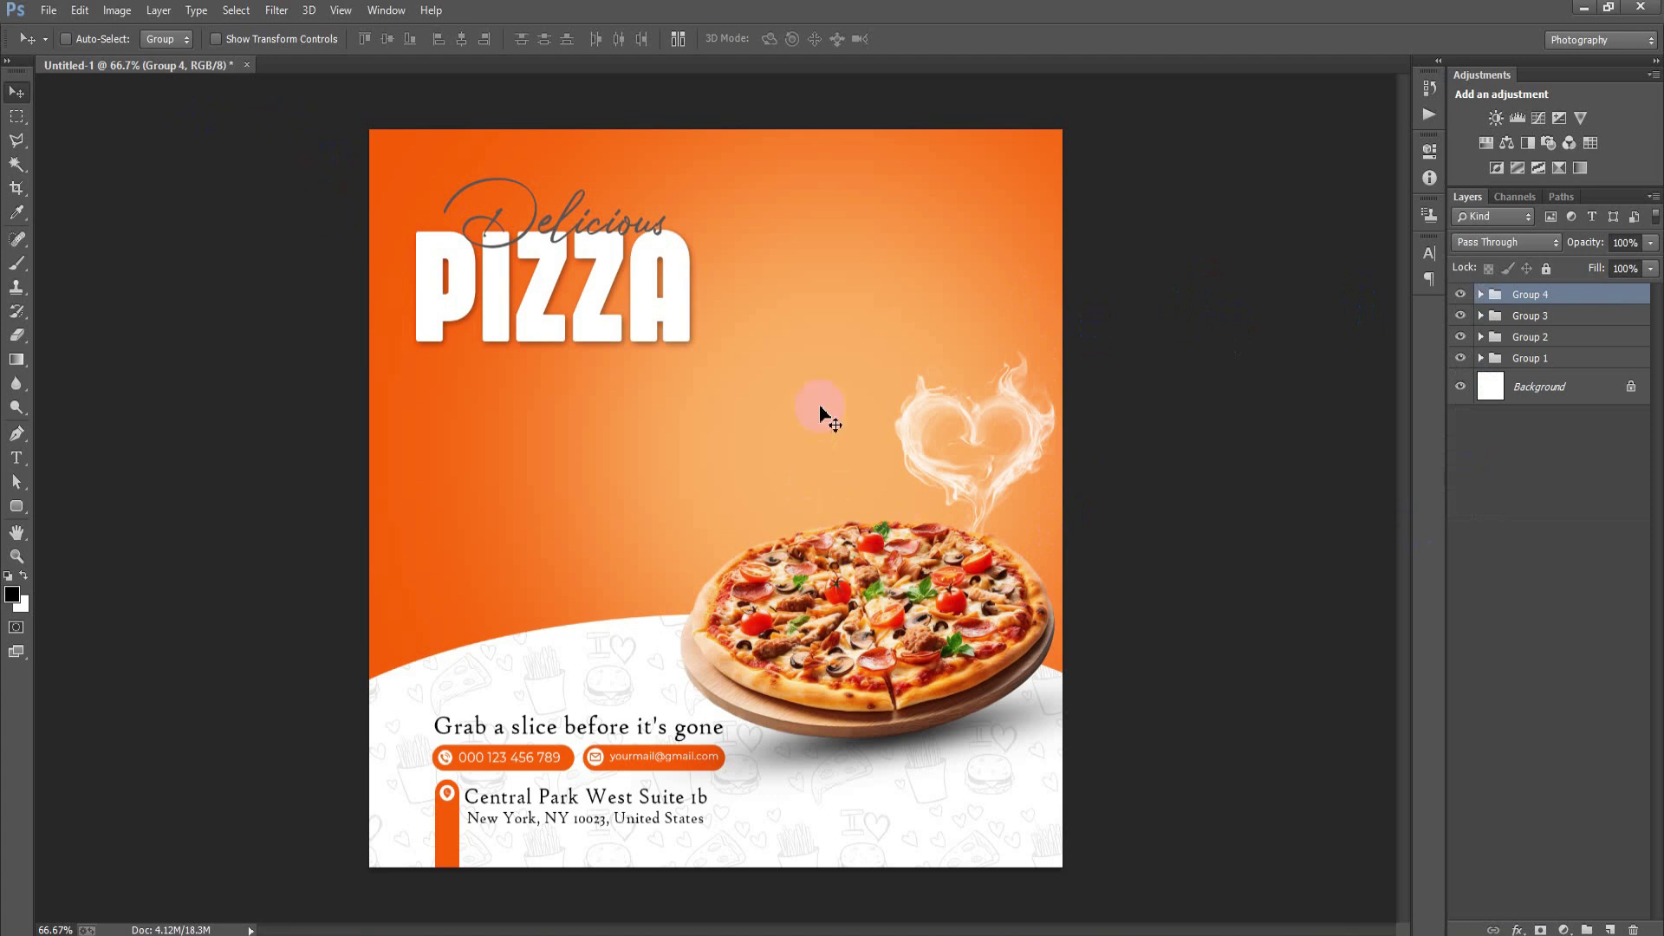
click(1517, 357)
click(1526, 338)
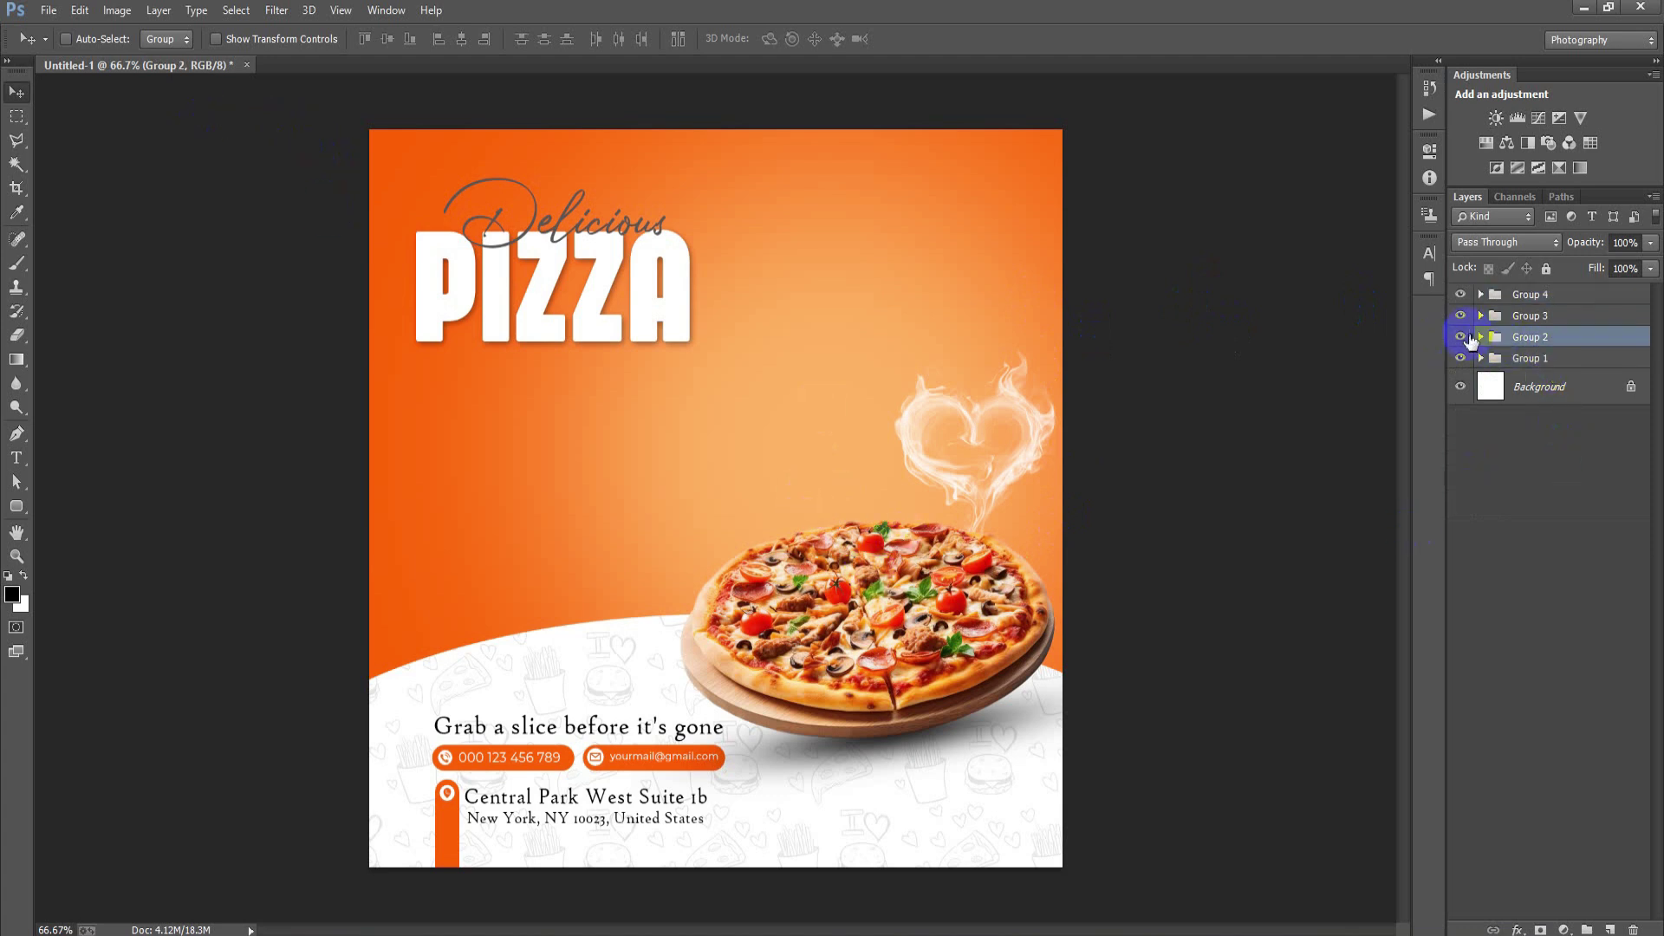
click(49, 10)
- Place the chef cat image at about 18%, positioned behind the pizza
click(130, 361)
double_click(370, 364)
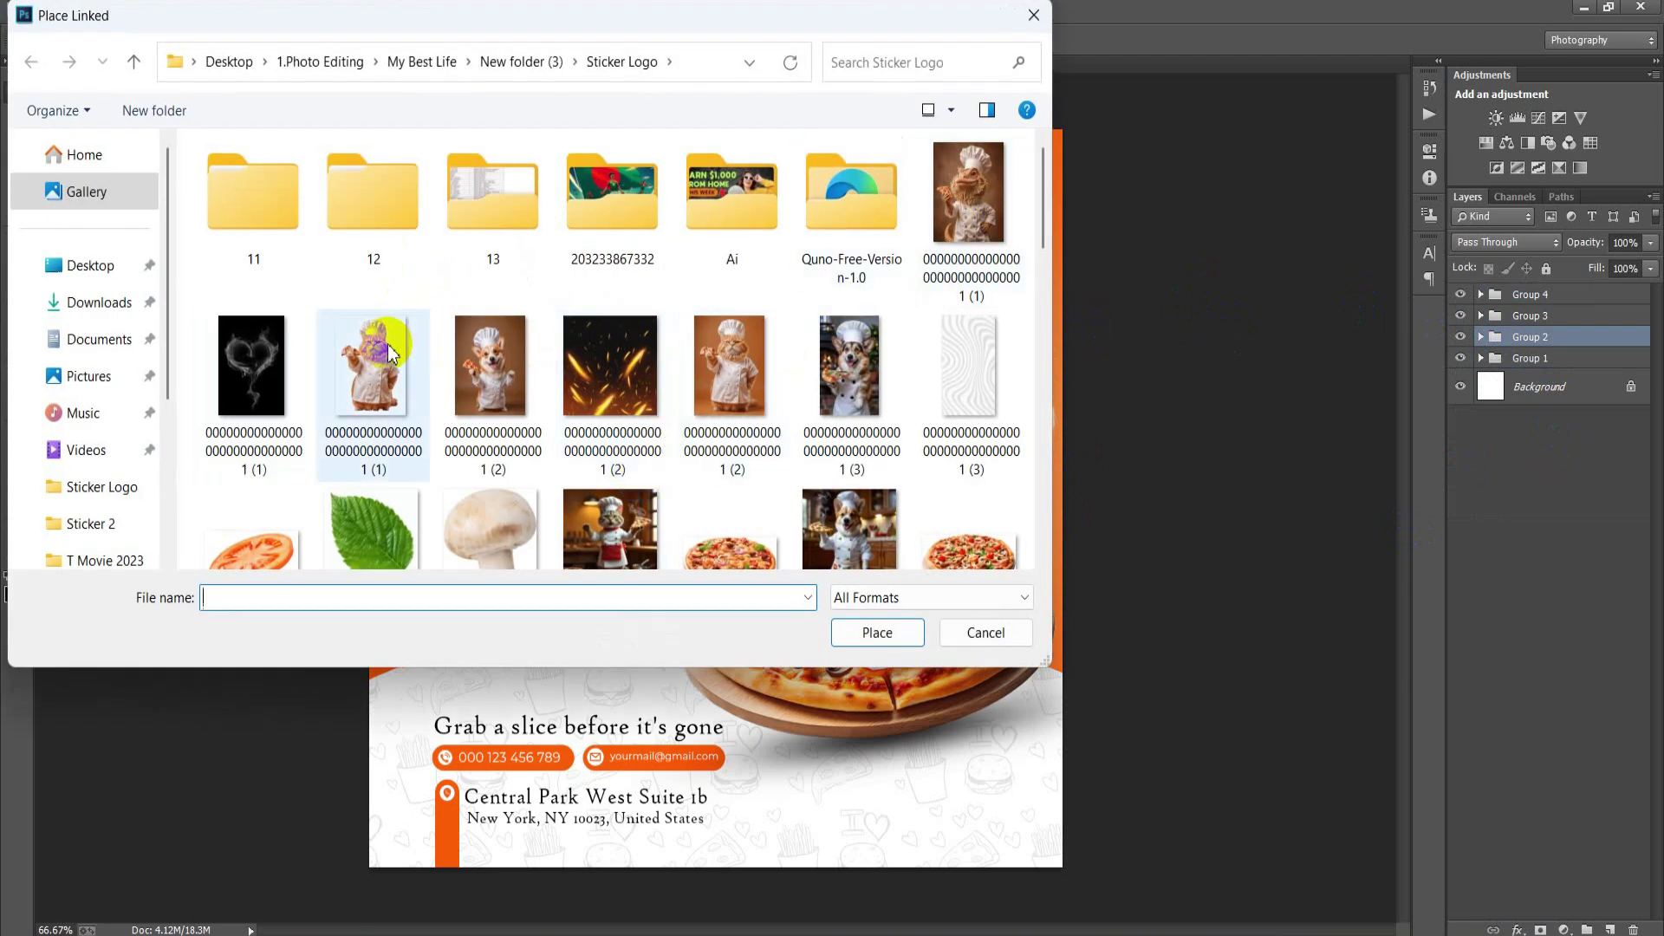
drag(974, 862, 927, 784)
mouse_move(830, 659)
mouse_down()
mouse_move(943, 628)
mouse_move(943, 587)
mouse_up()
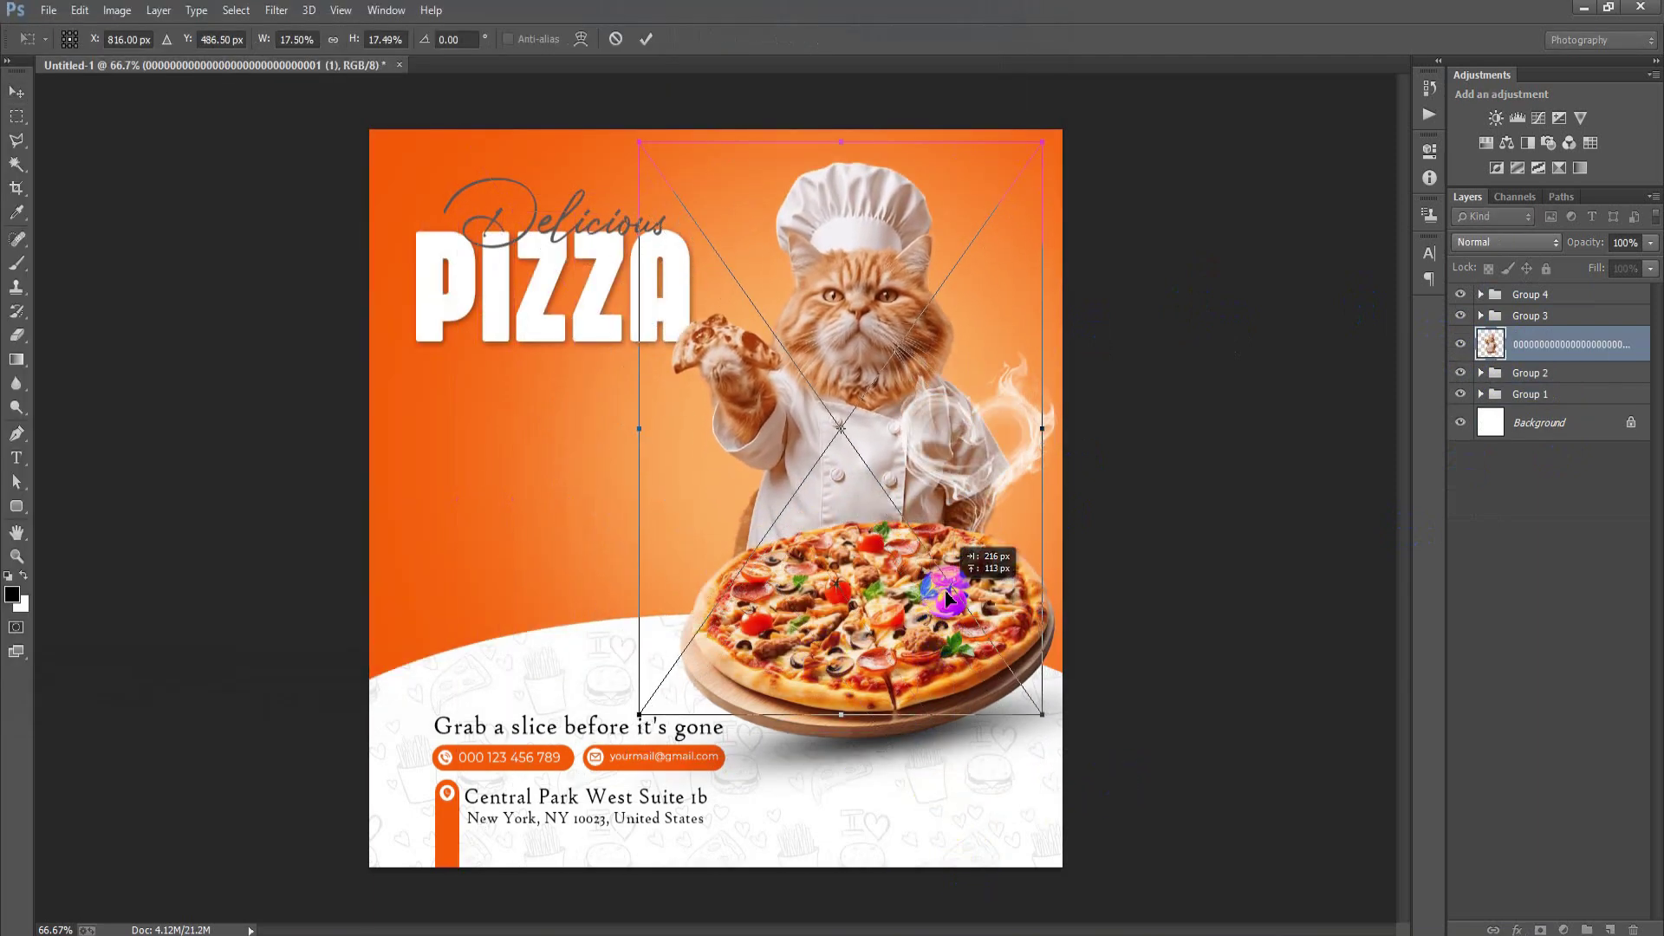
drag(1041, 728, 1060, 750)
drag(936, 543, 917, 577)
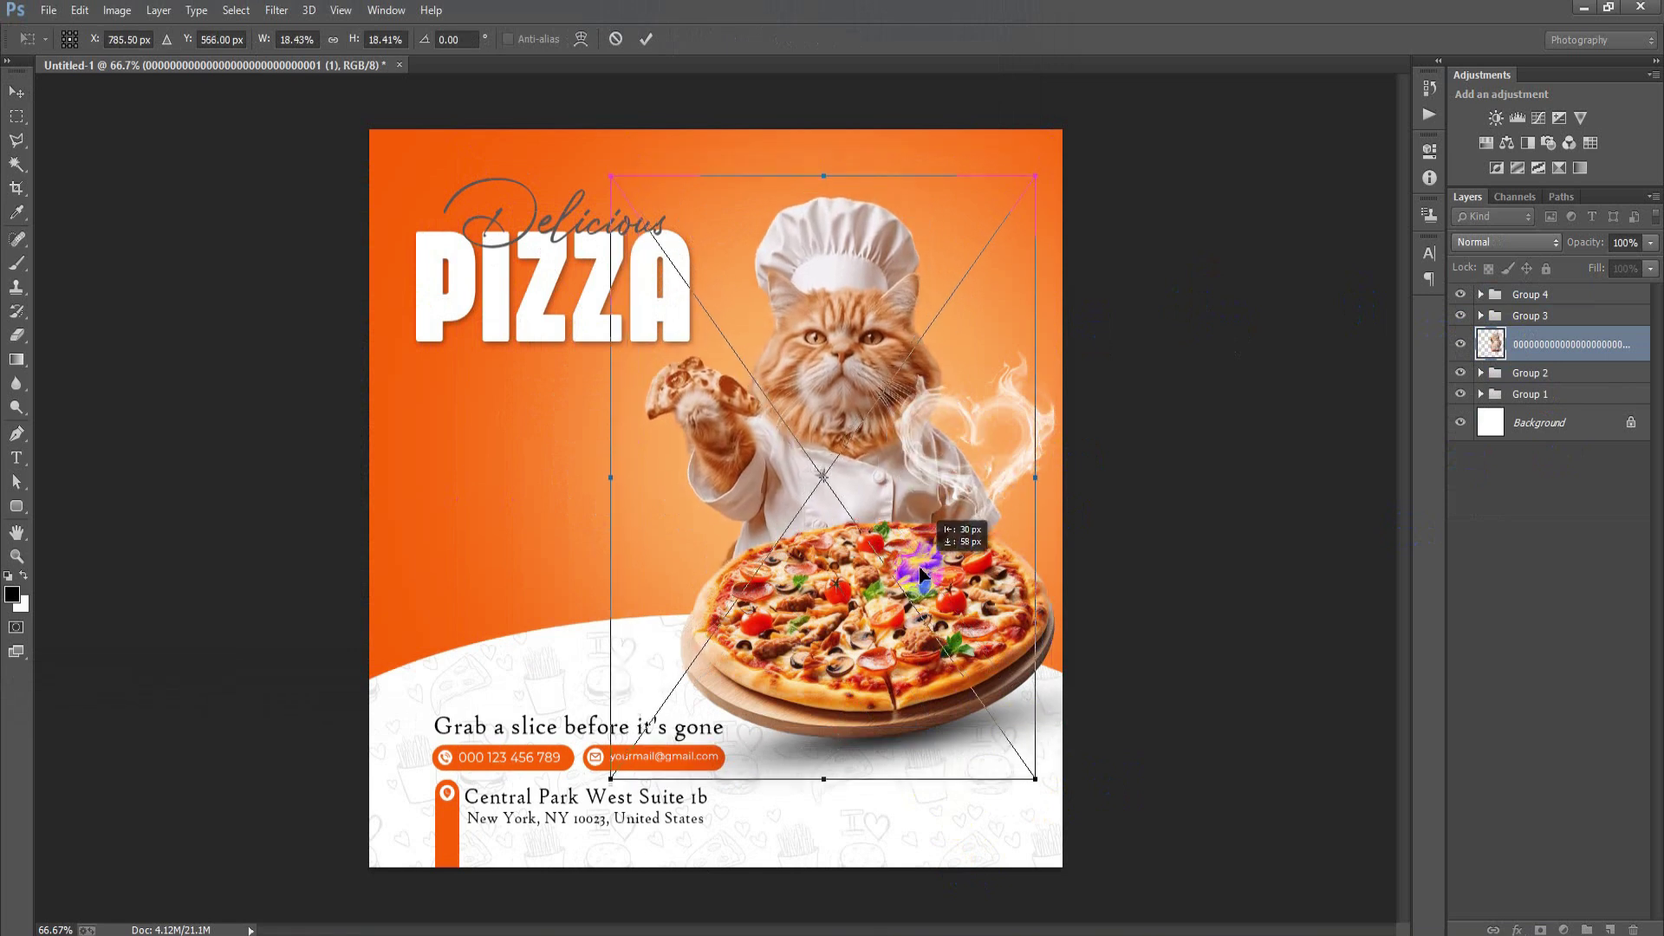
click(647, 40)
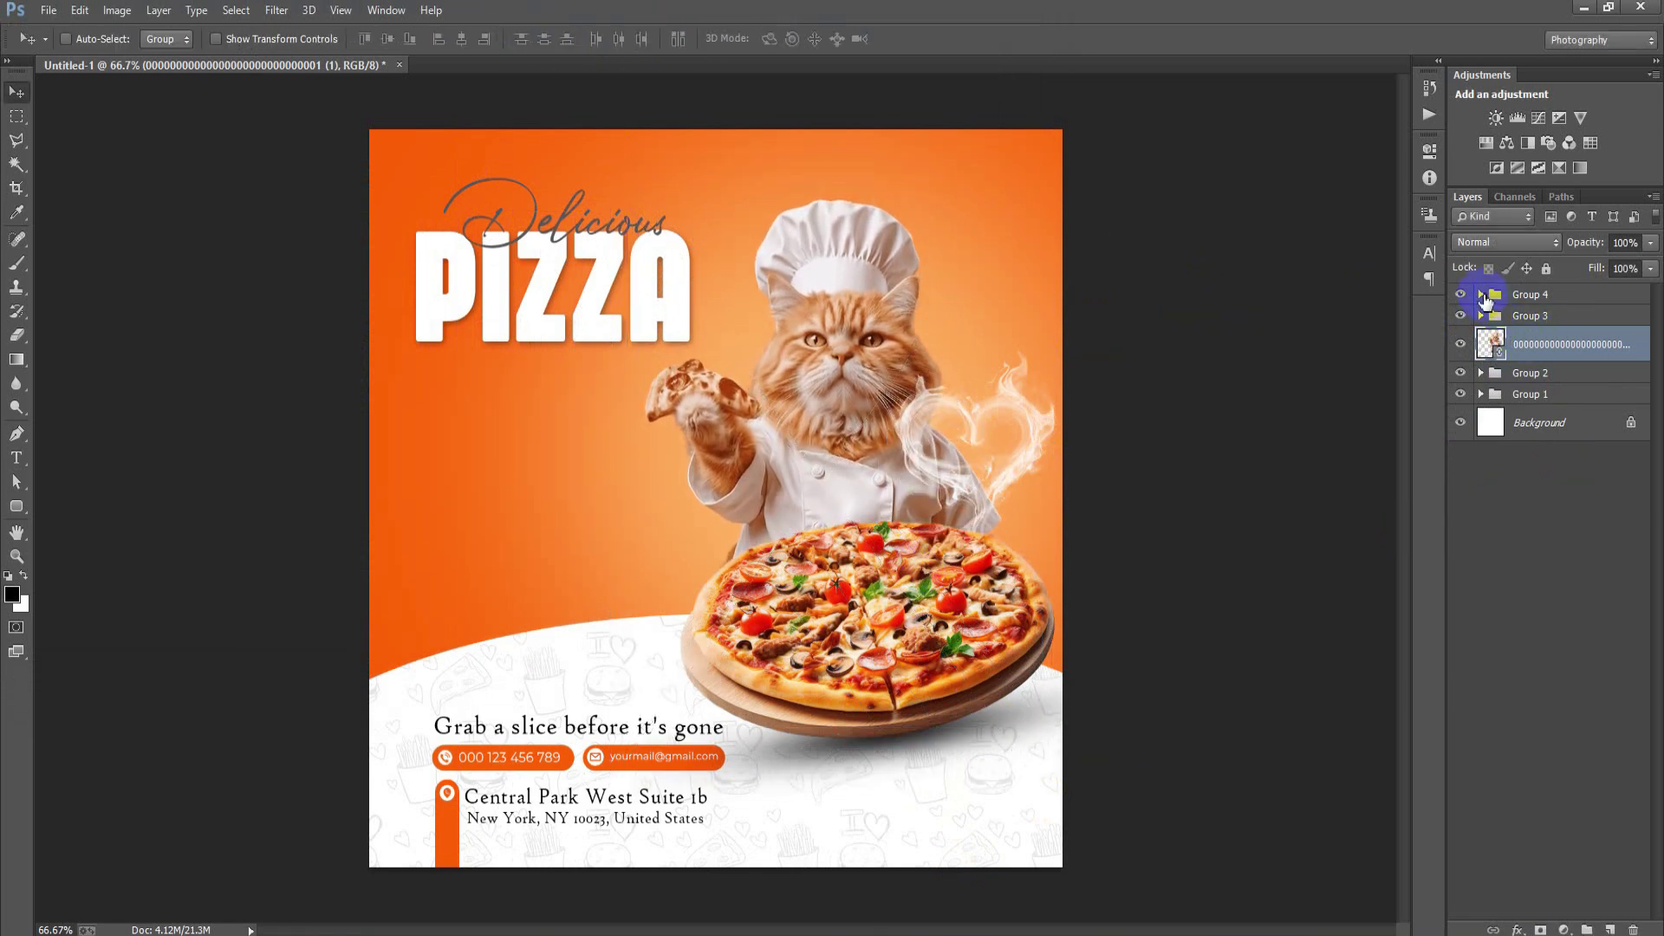
- Shrink both smoke layers in Group 4 to about 87%, shifted slightly down-right
click(1481, 294)
click(1552, 395)
shift+click(1558, 430)
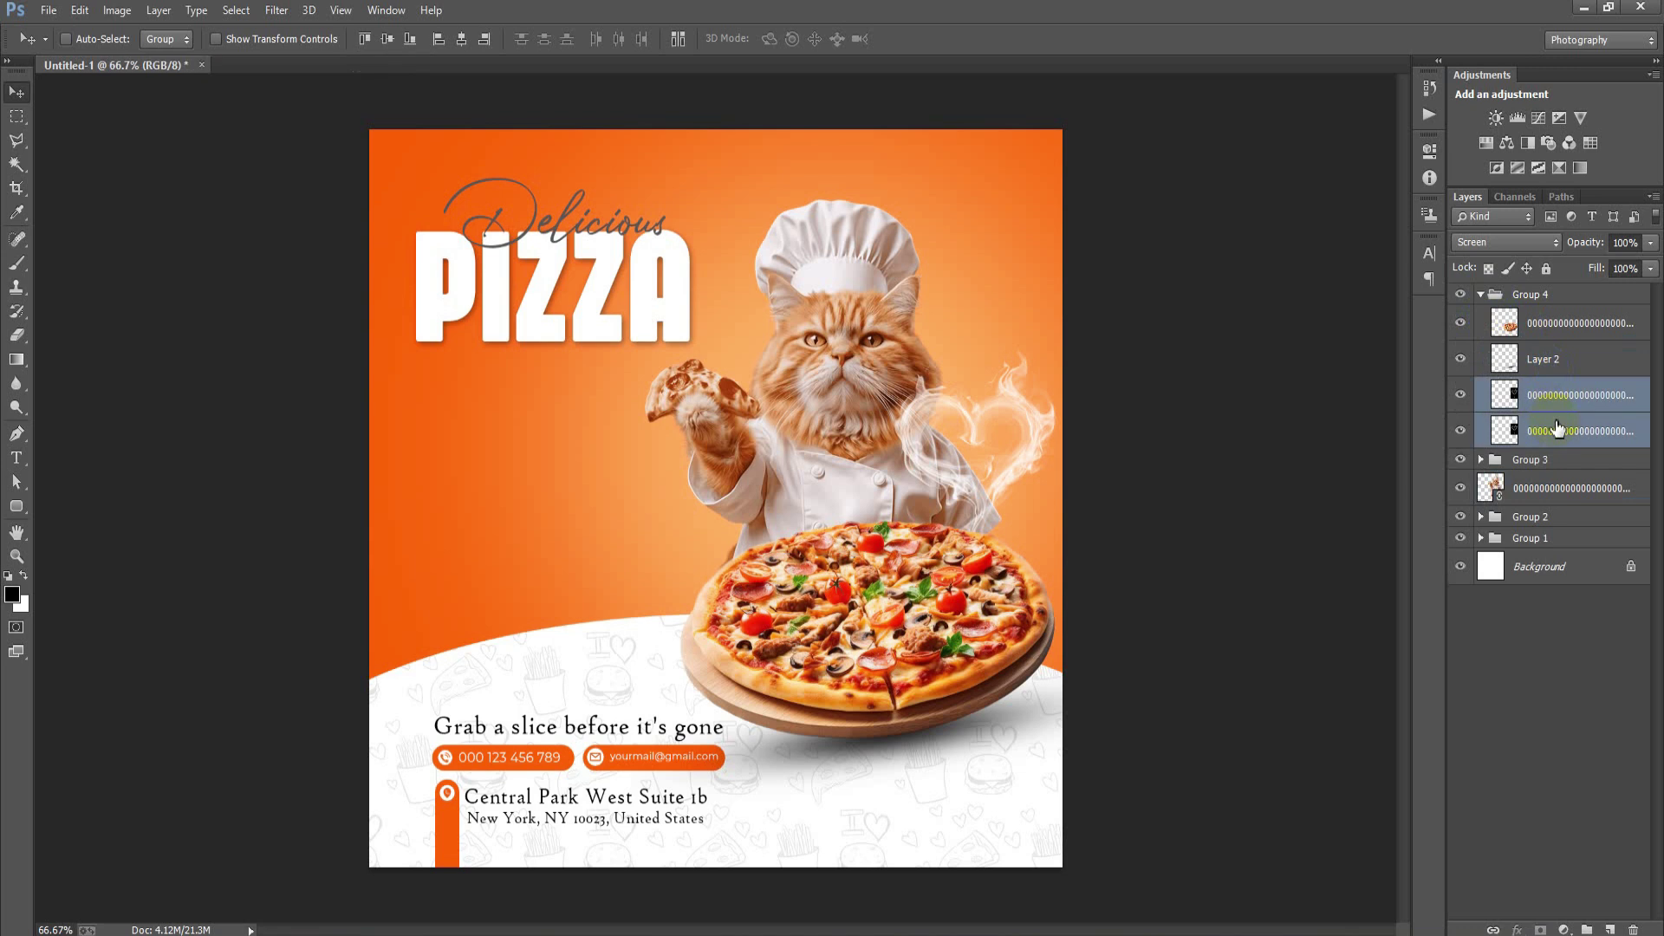
key(ctrl+t)
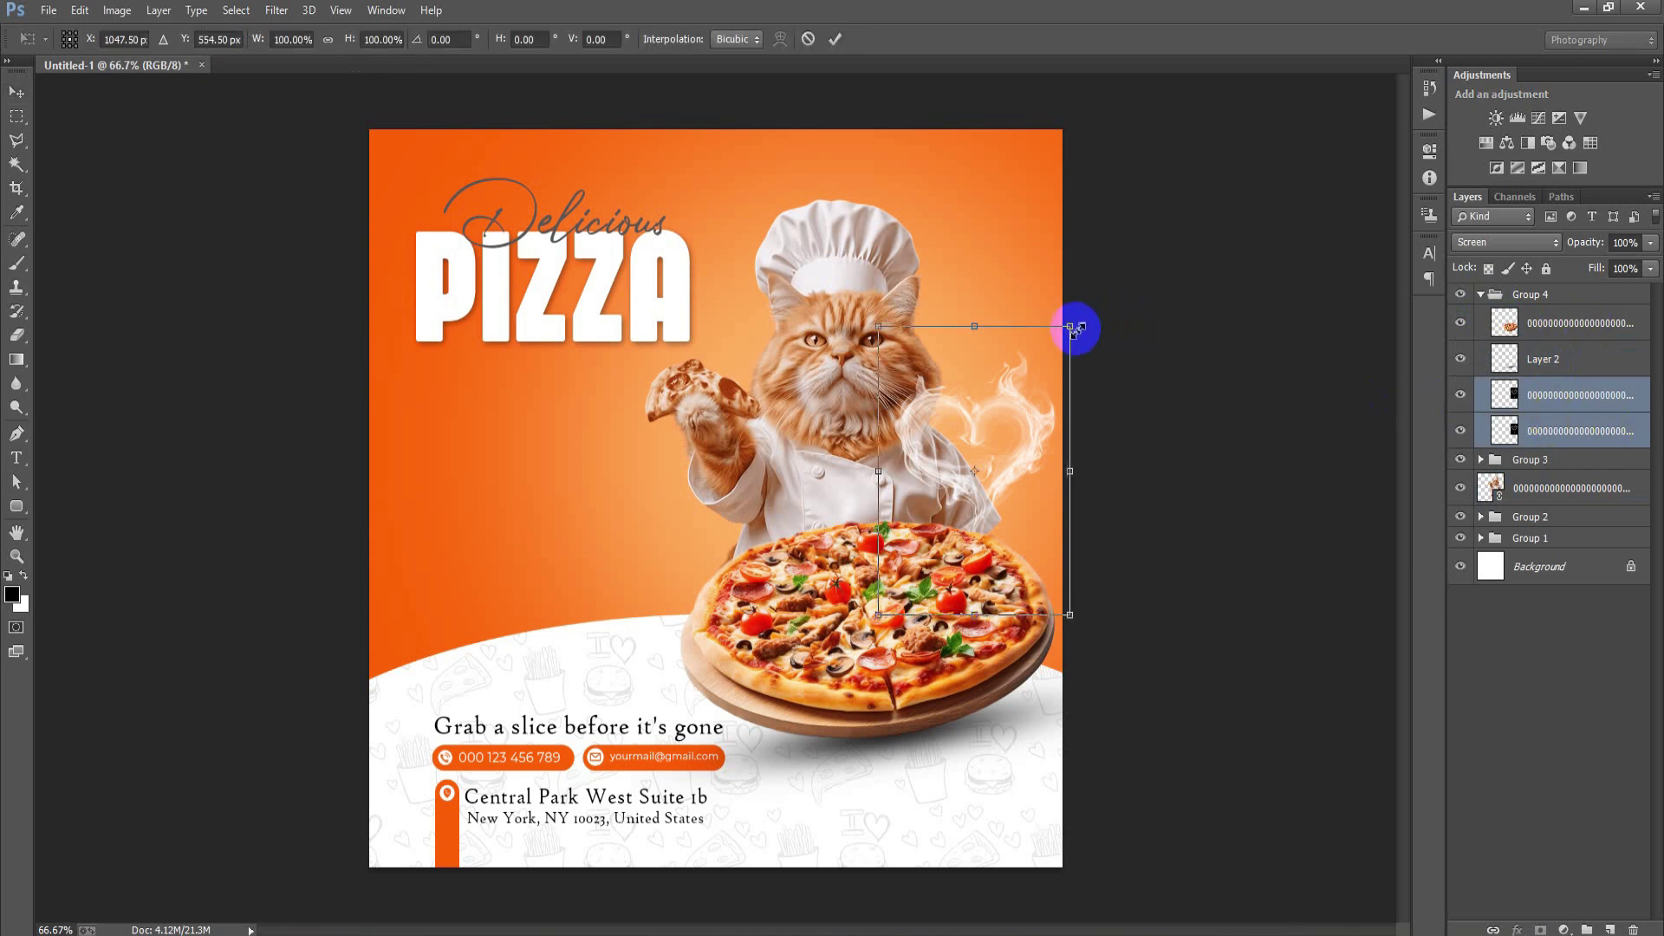
drag(1073, 325, 1063, 343)
drag(1018, 465, 1033, 477)
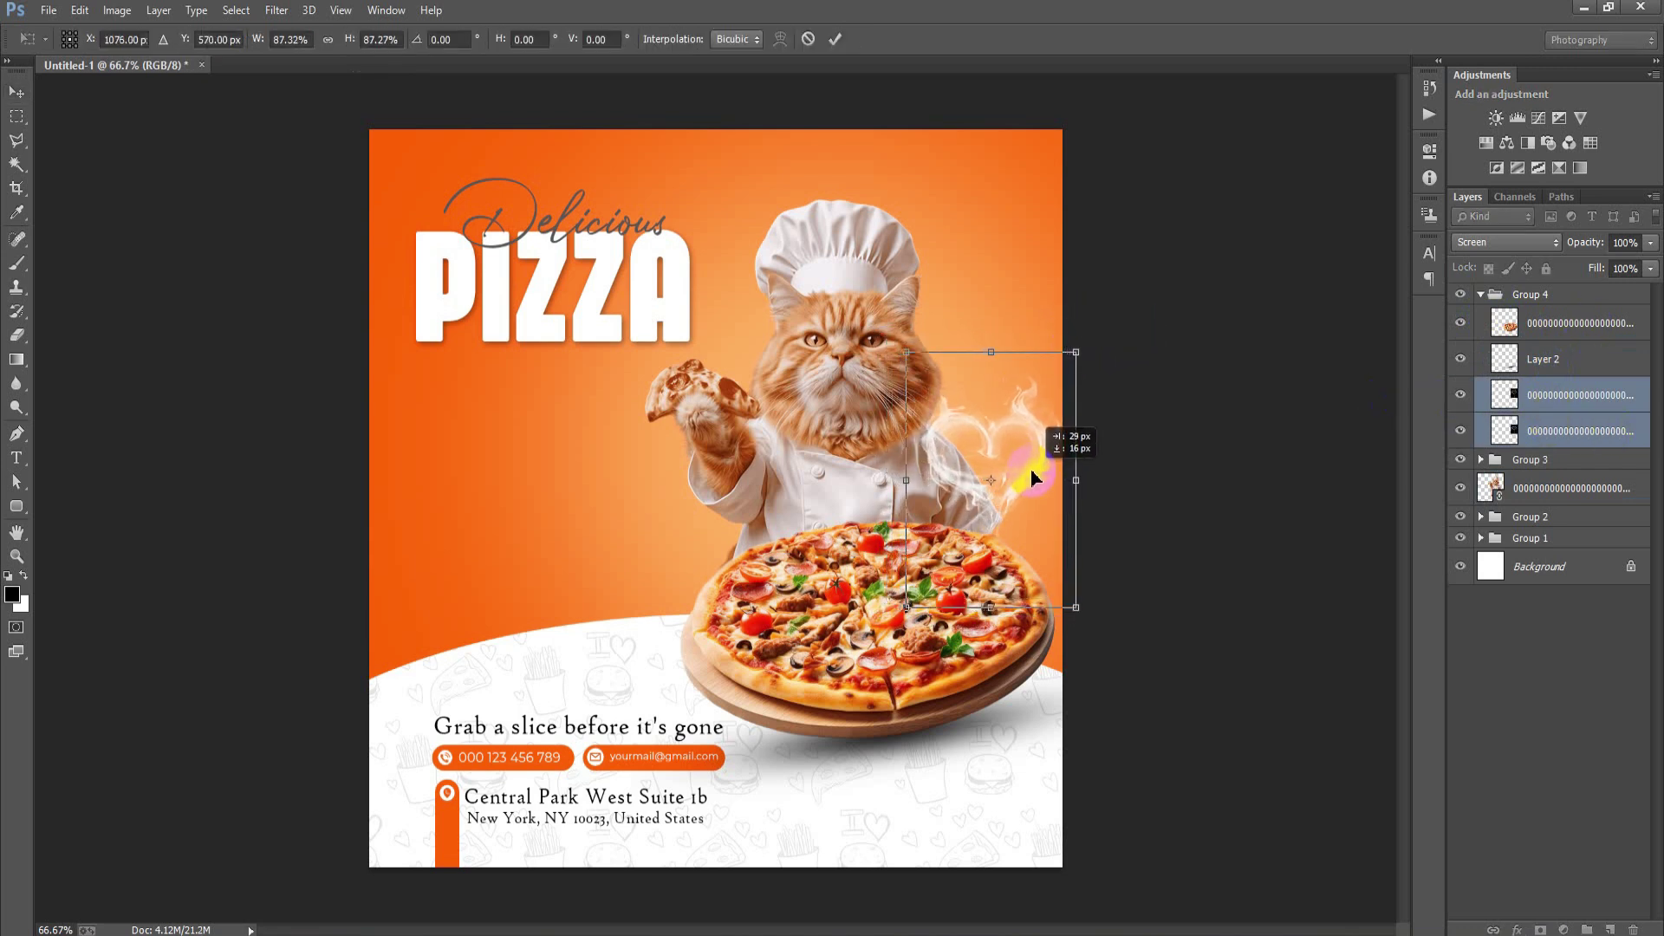
click(837, 41)
- Rasterize the chef cat layer
click(1484, 295)
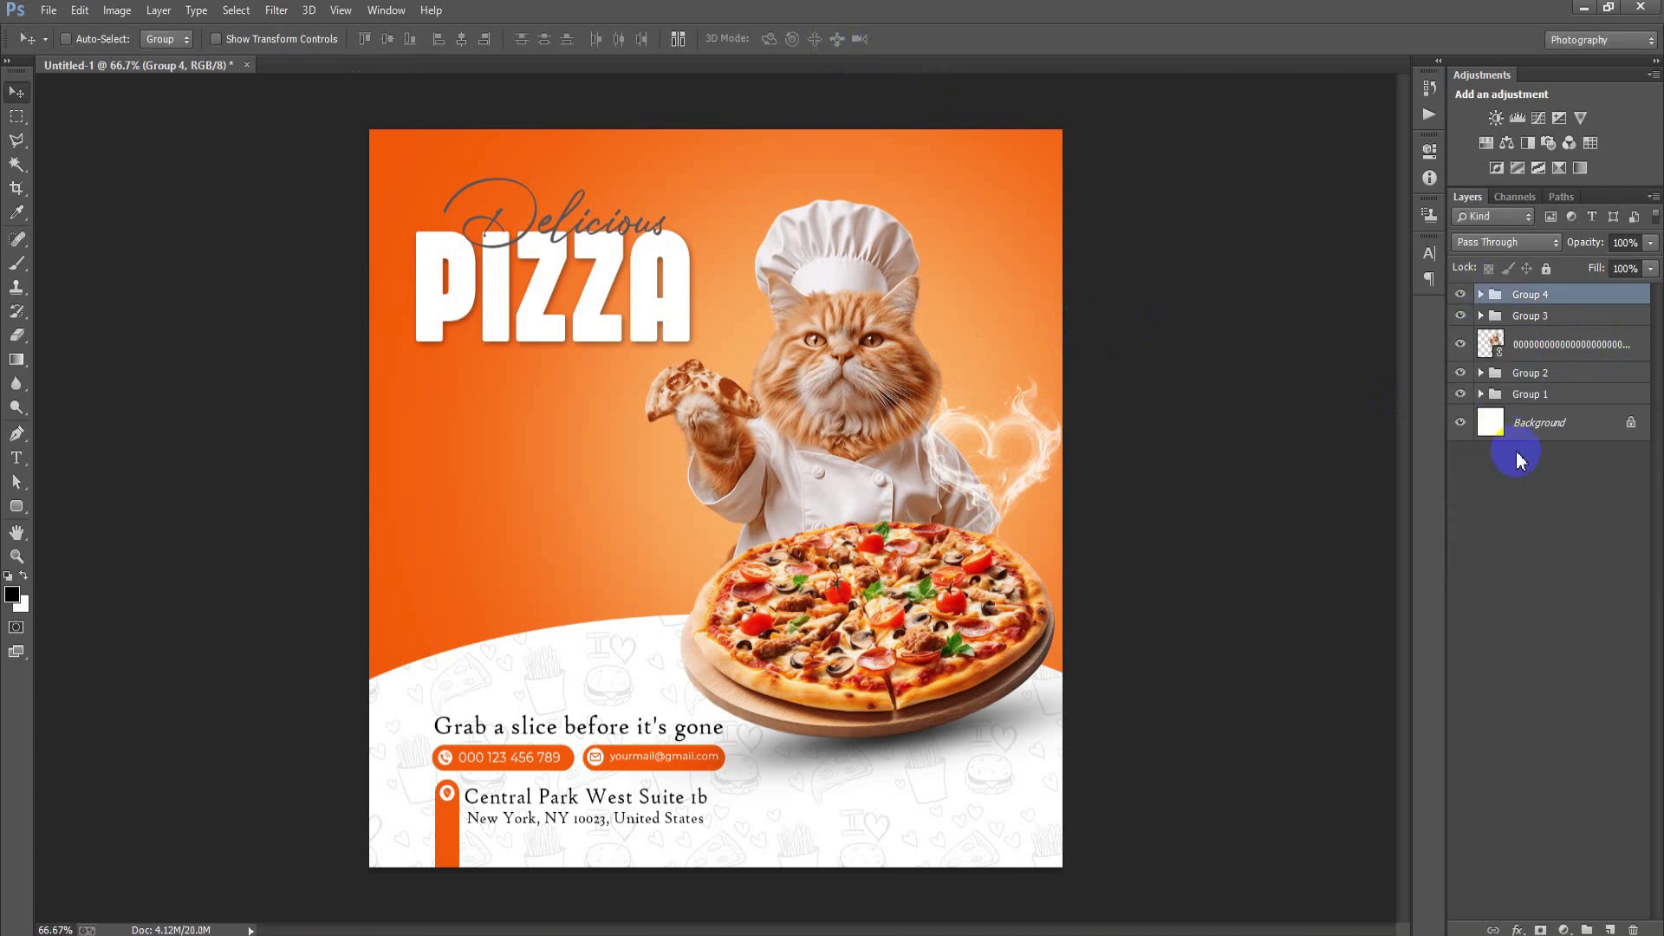
right_click(1547, 338)
click(1218, 419)
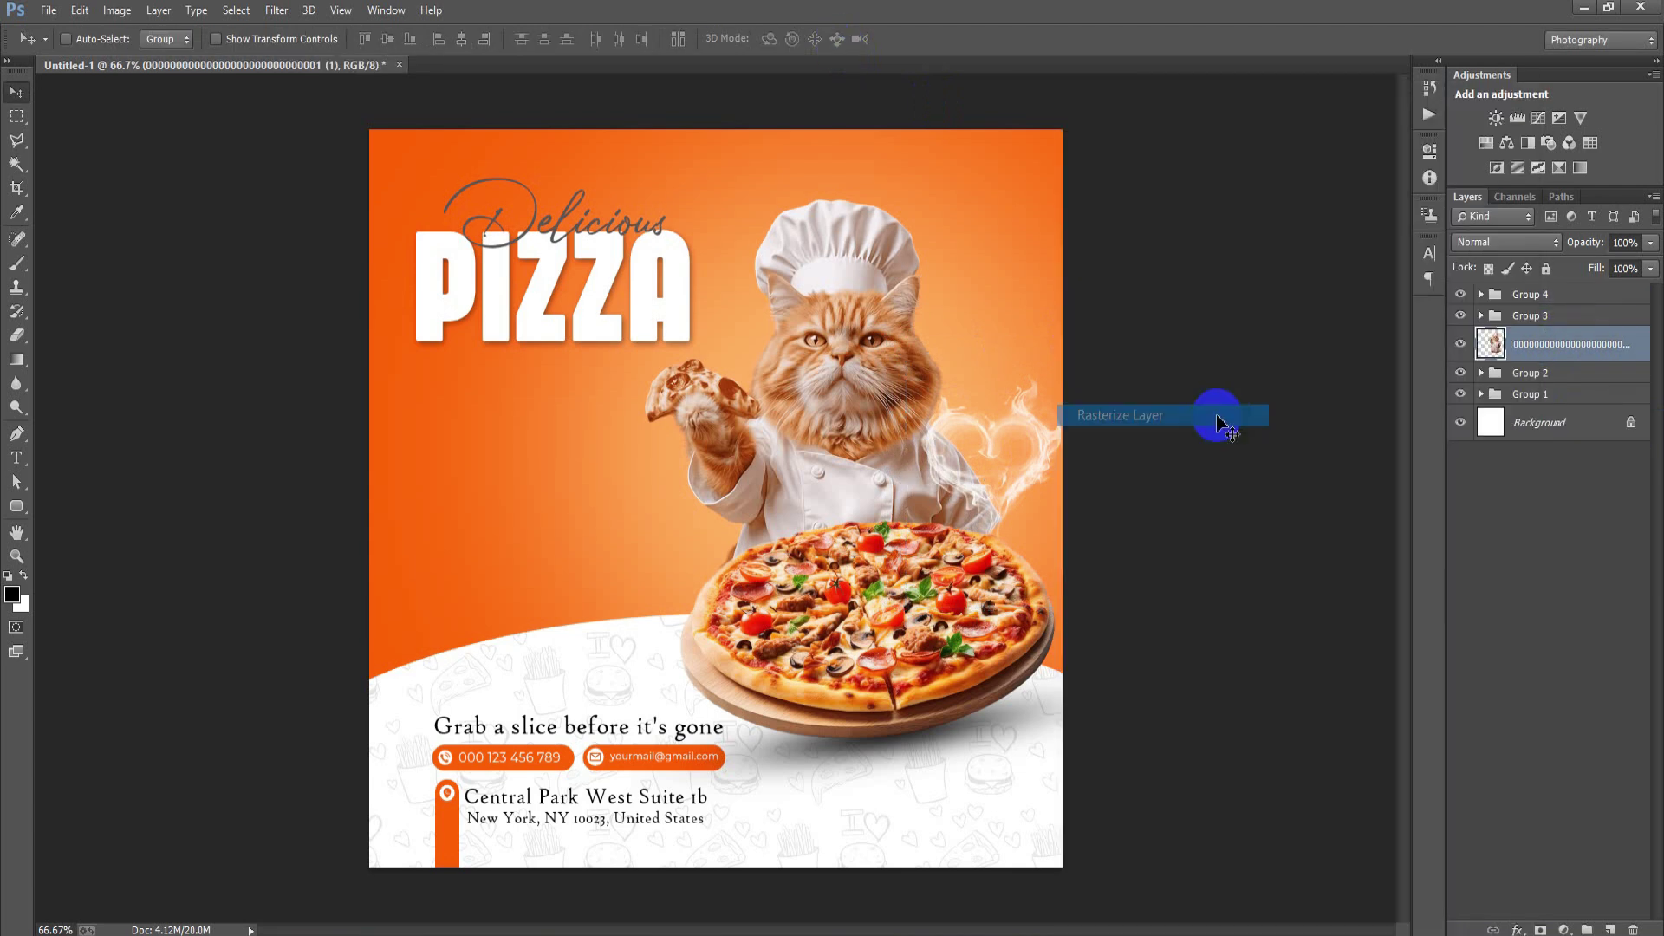
click(23, 418)
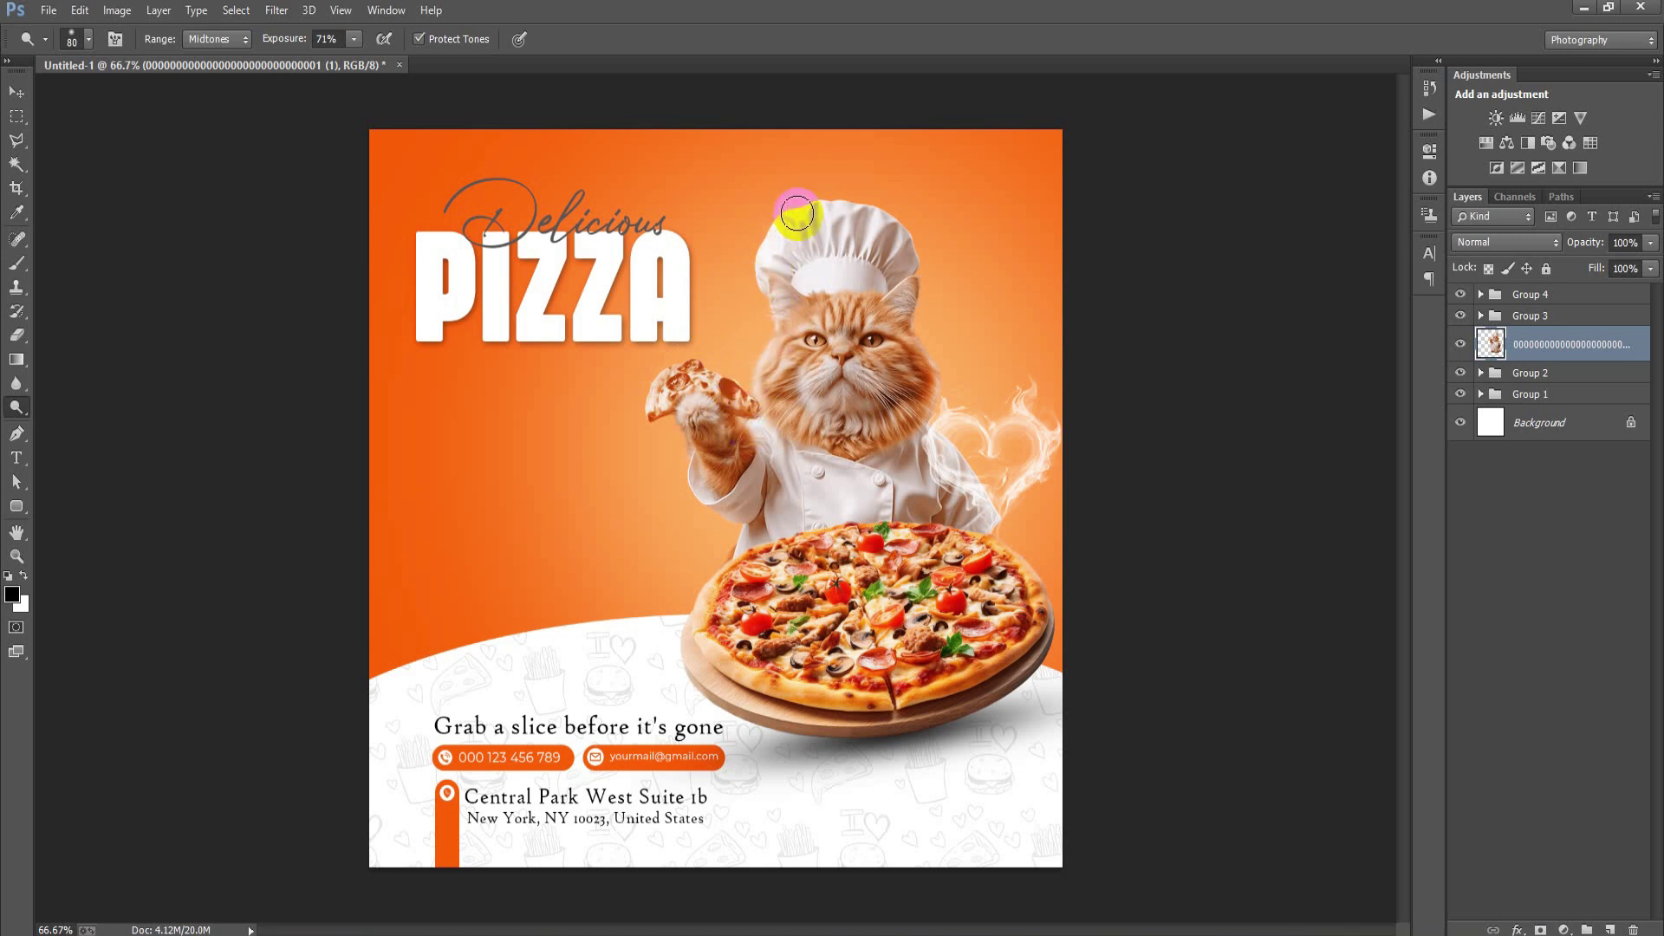
- Dodge the top edge of the chef hat, then group the cat layer into Group 5
drag(785, 226, 913, 313)
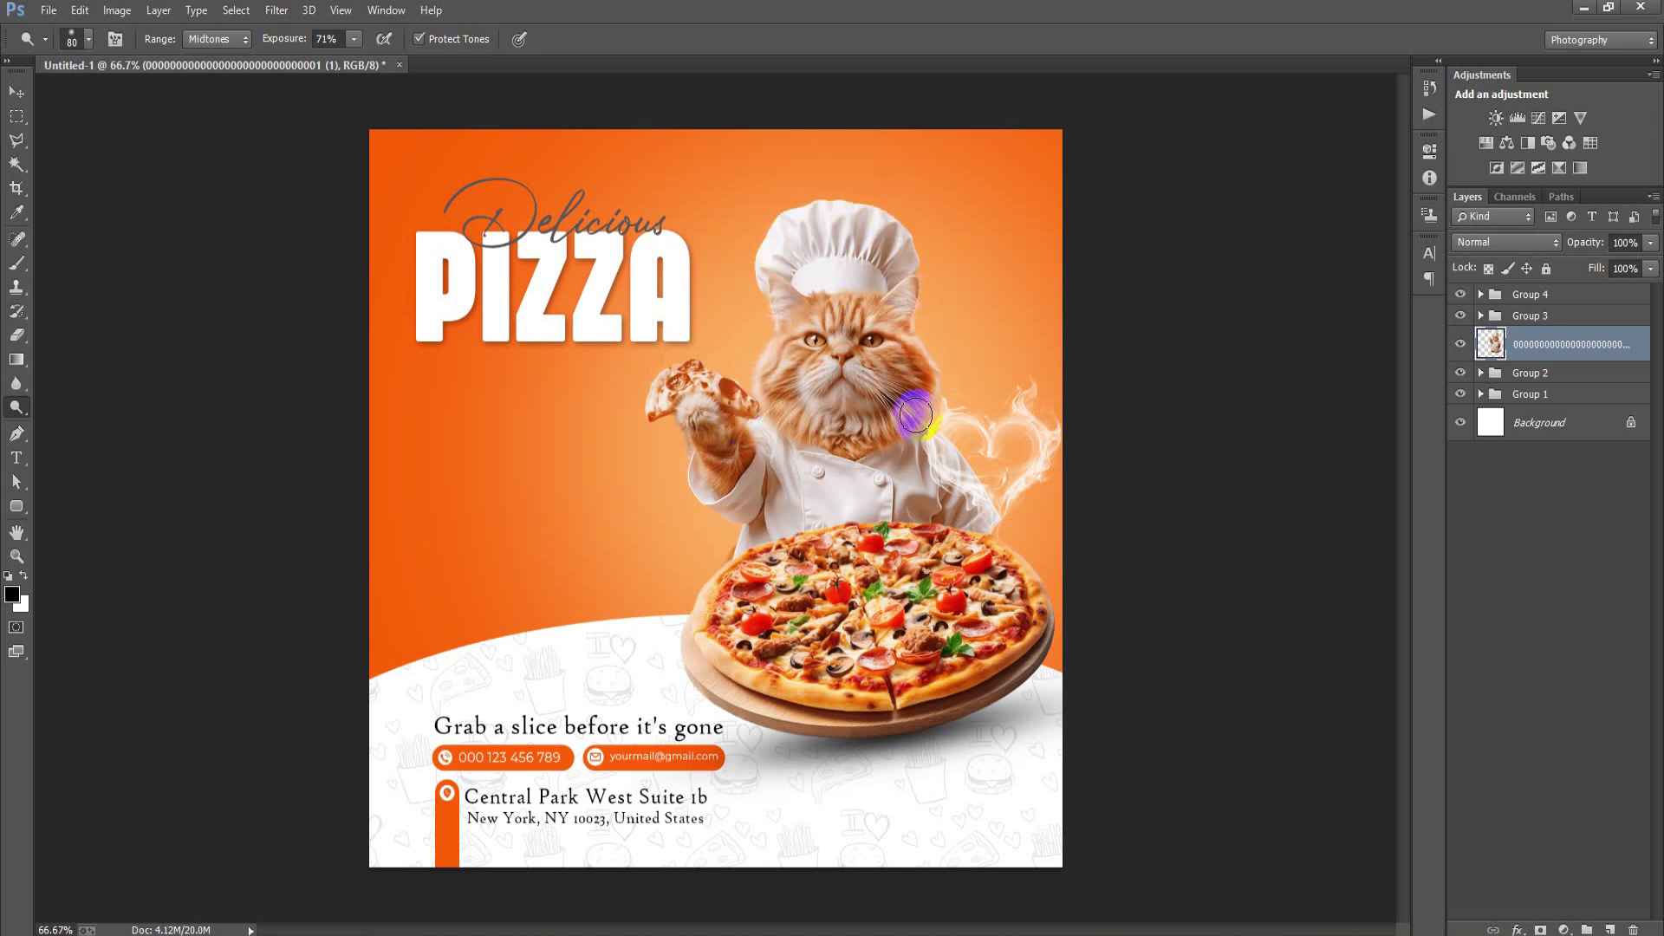
right_click(22, 412)
click(87, 426)
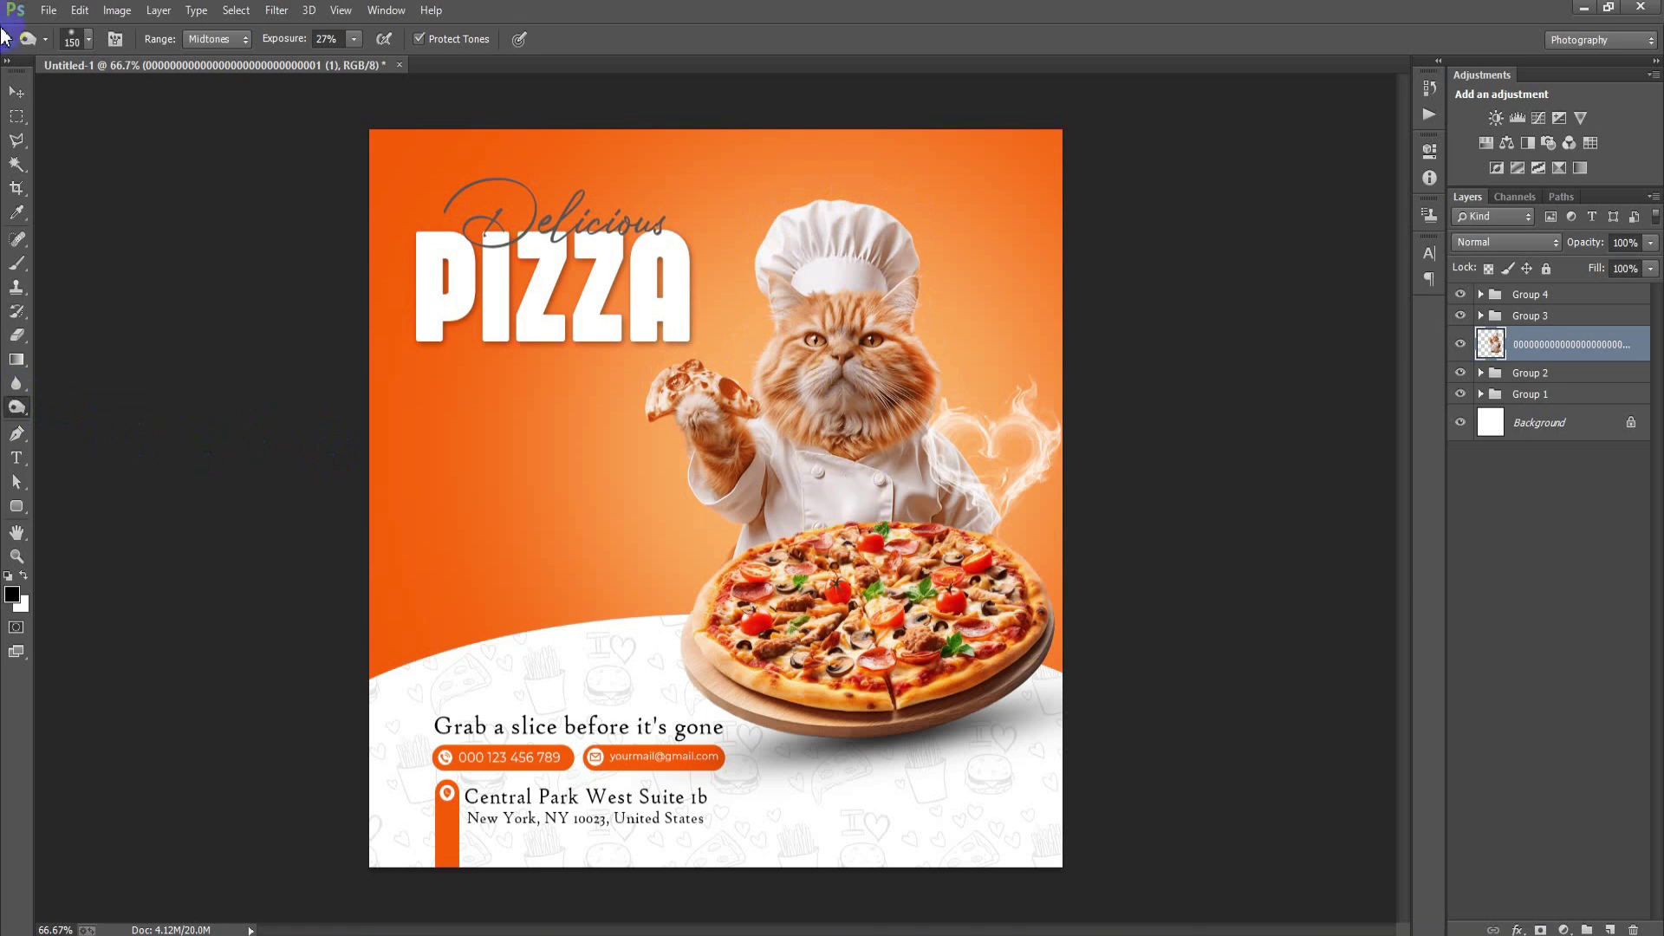
click(17, 92)
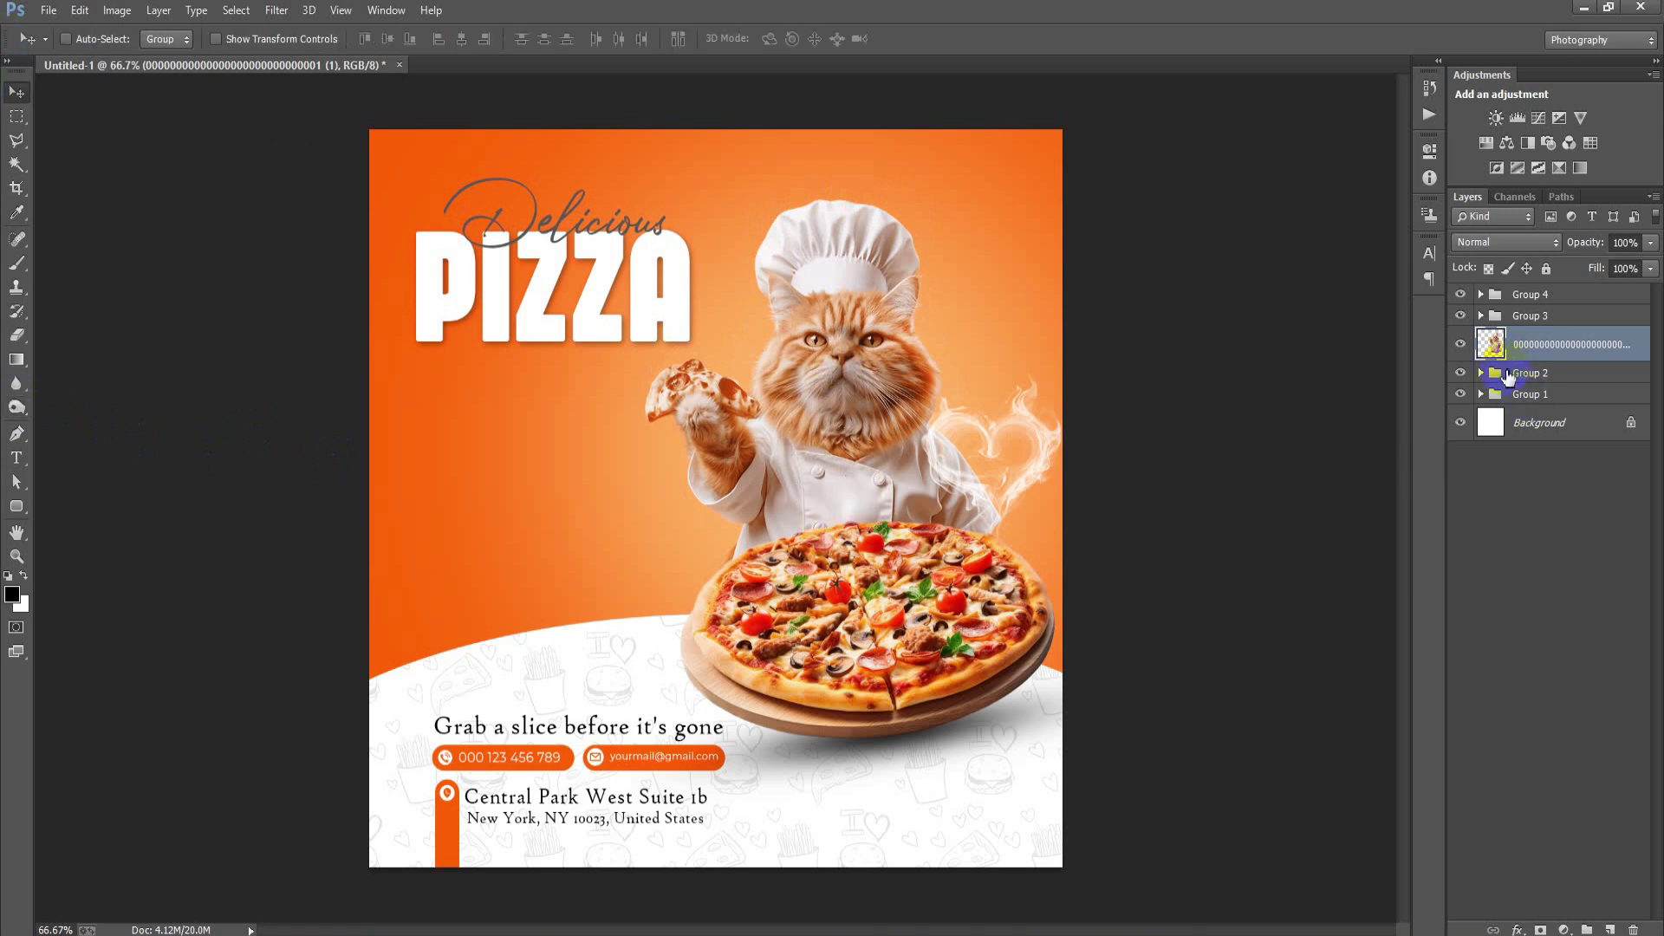
key(ctrl+g)
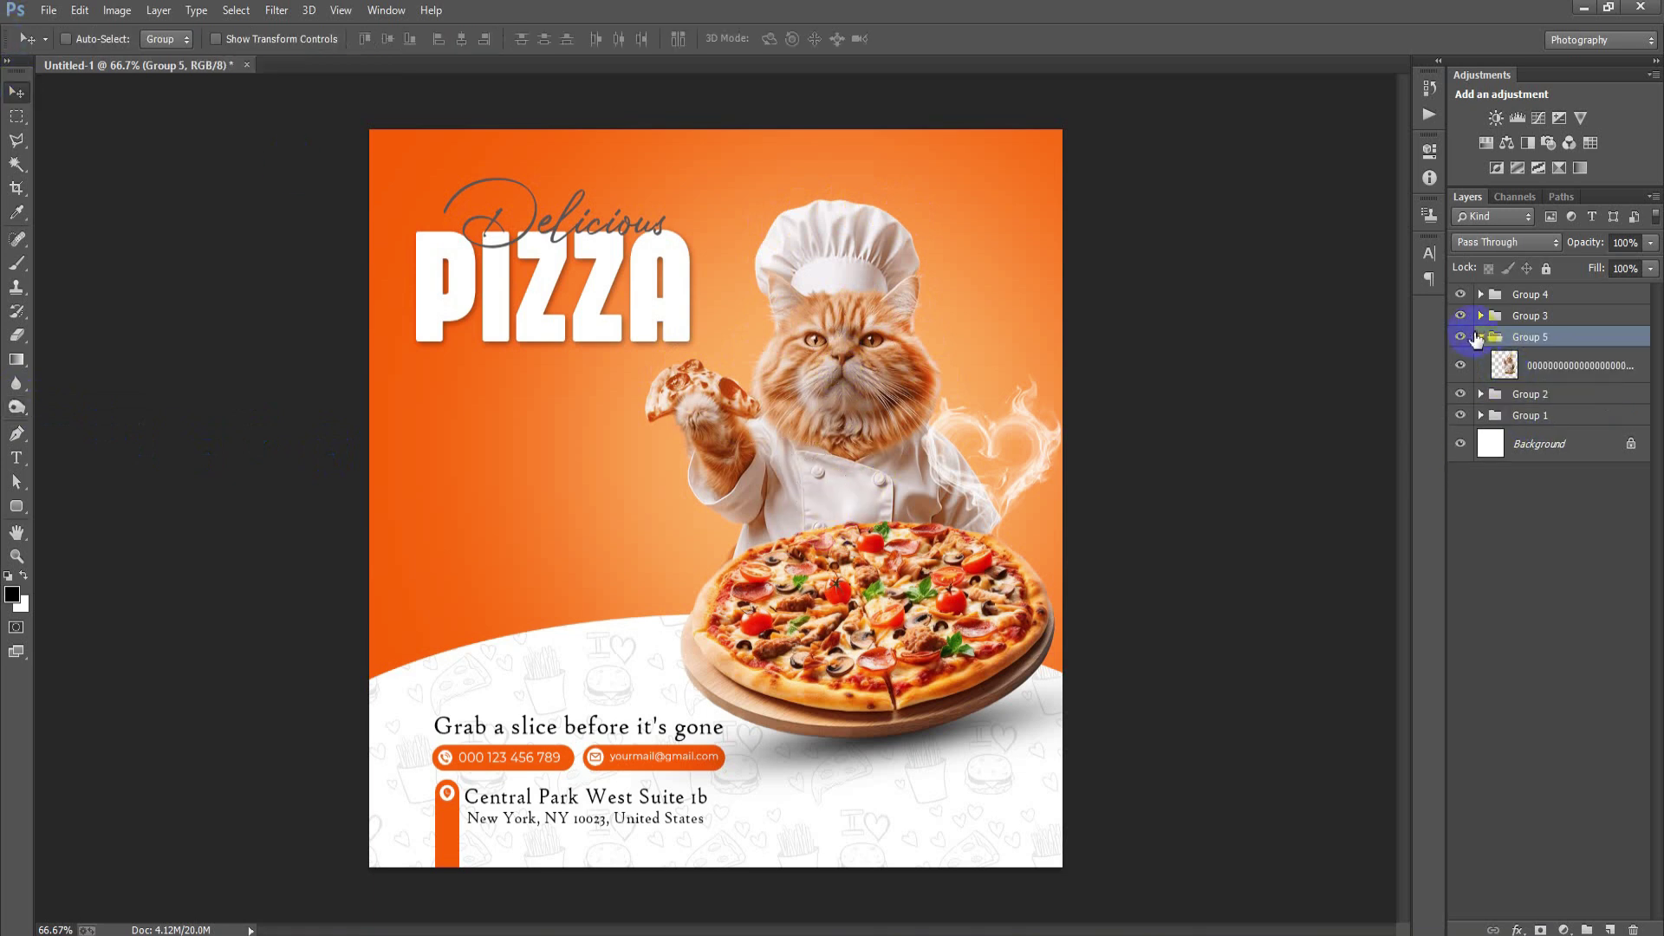
click(1482, 338)
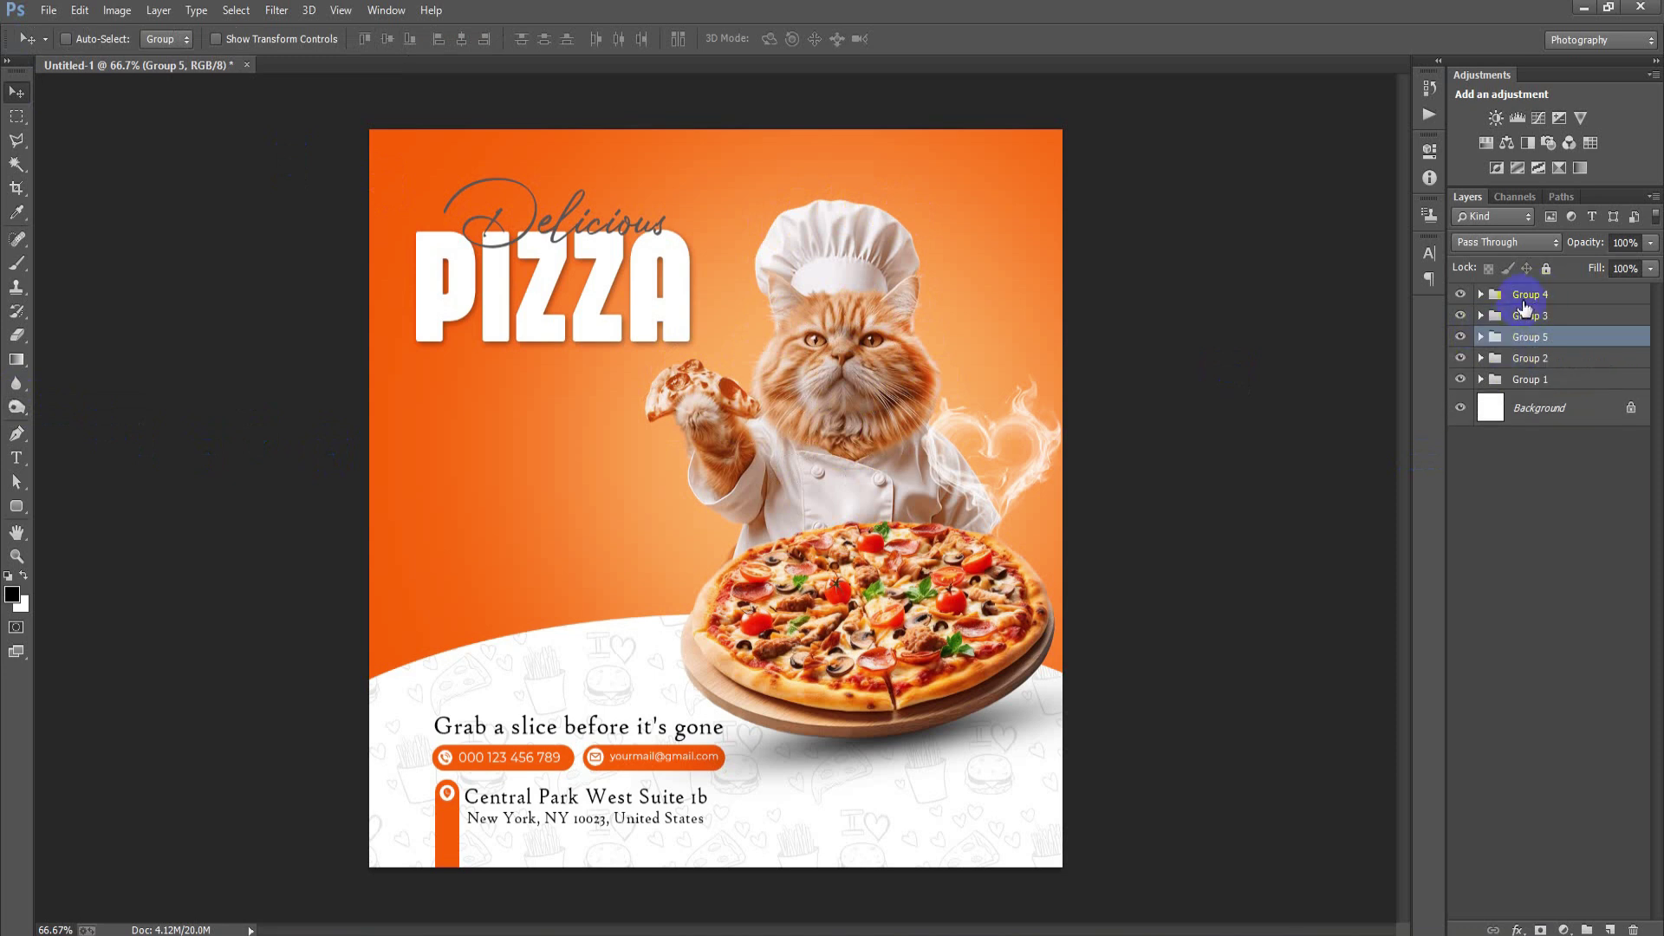
- Place the mushroom image at about 8%, tilted -20.38°, in the bottom-right corner
click(1527, 296)
click(49, 10)
click(156, 360)
double_click(454, 539)
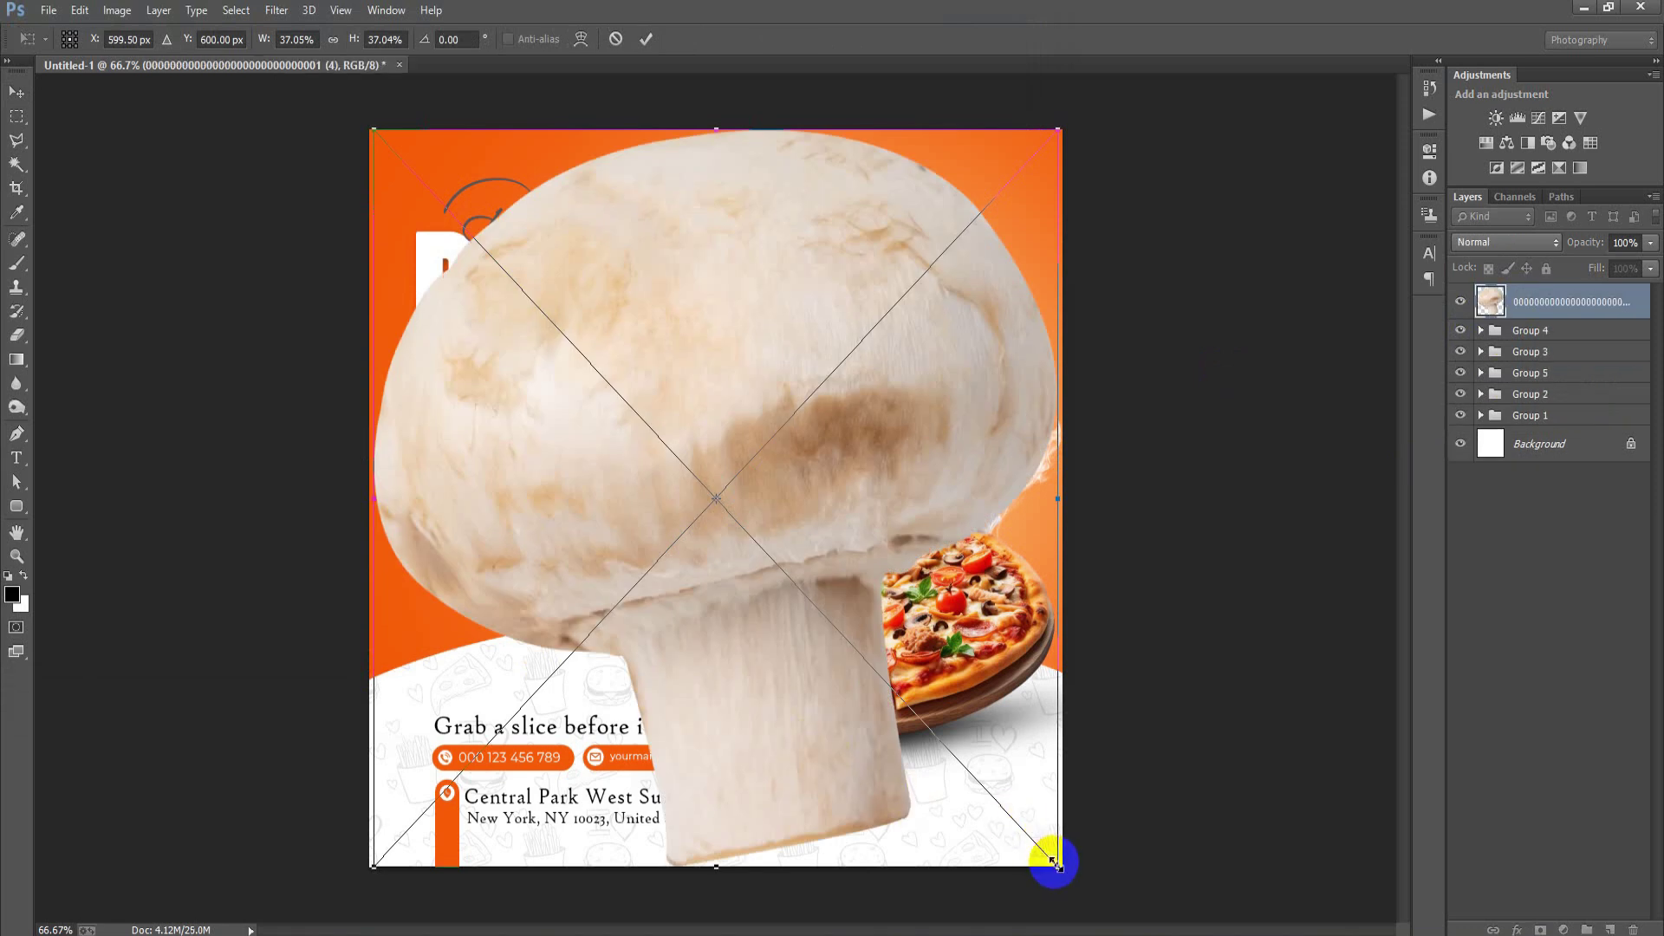
mouse_move(1057, 865)
mouse_down()
mouse_move(780, 563)
mouse_move(815, 565)
mouse_move(1027, 824)
mouse_up()
drag(1096, 864, 1116, 871)
drag(1014, 819, 1013, 827)
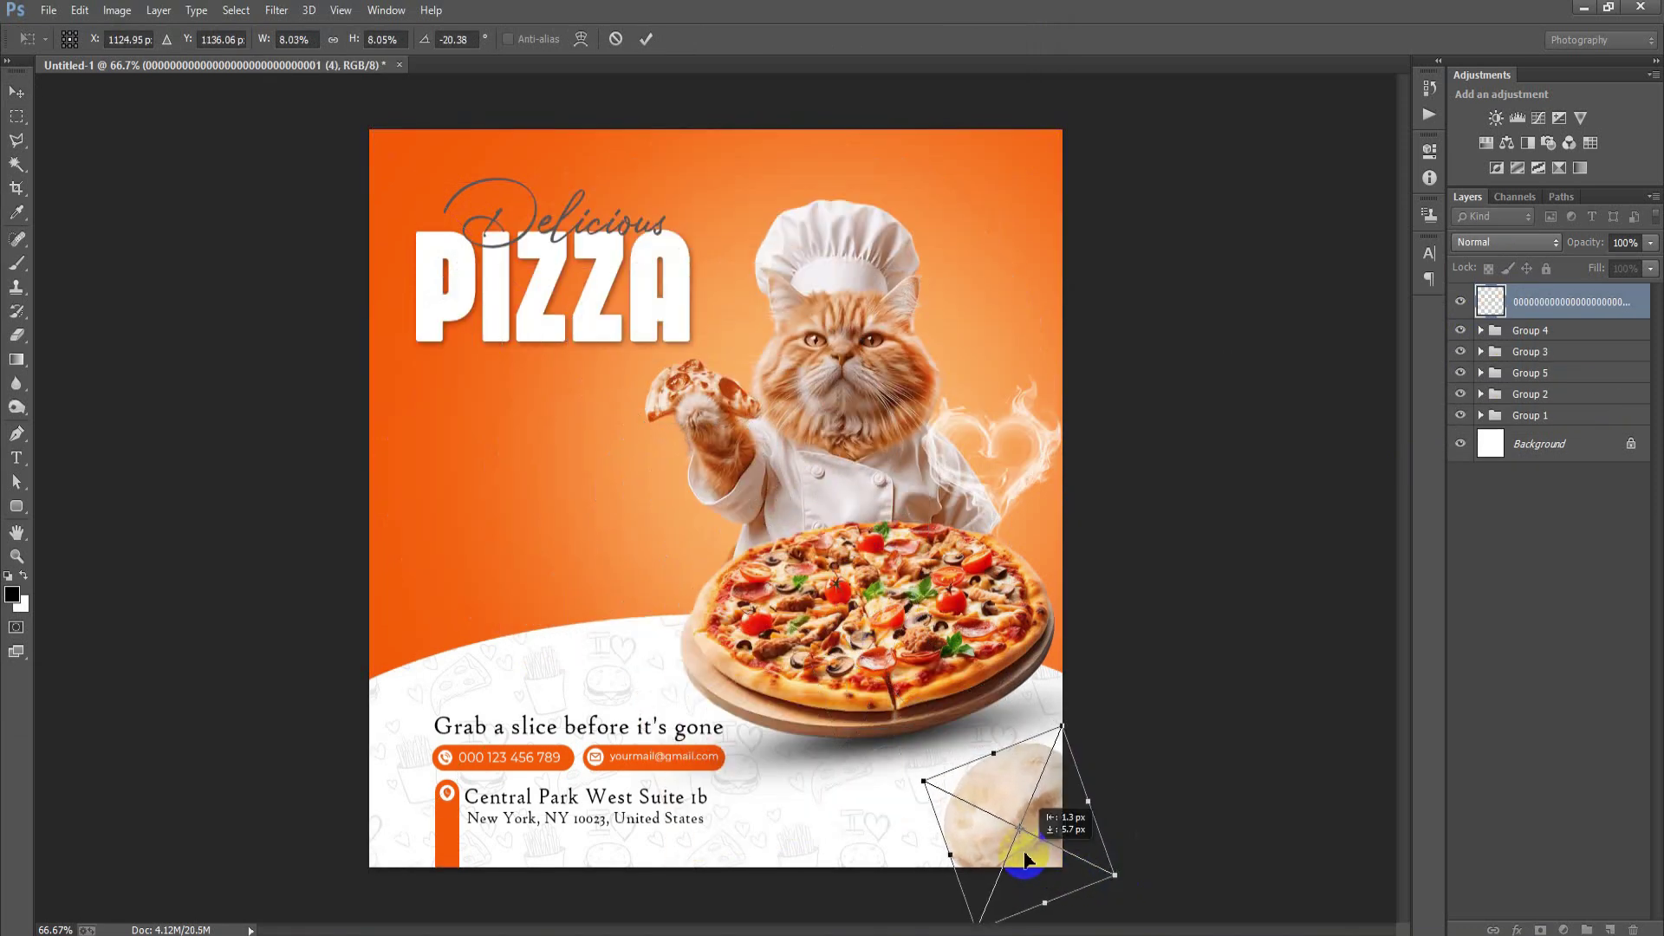
click(642, 50)
click(1565, 327)
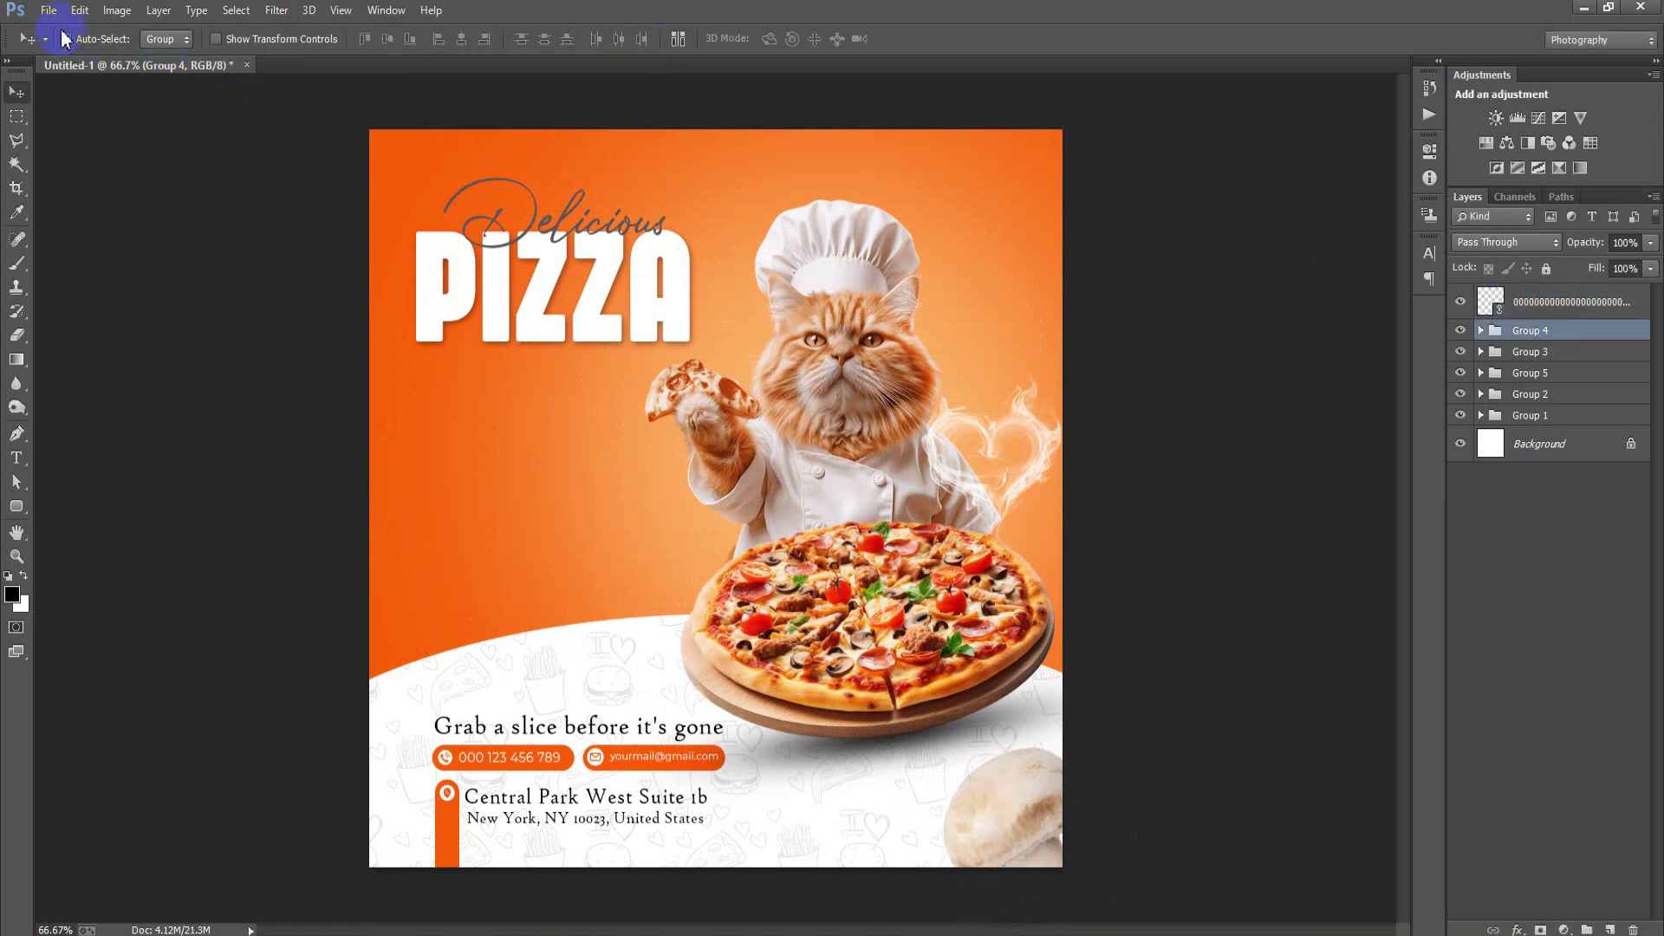
- Place the leaf image, rasterize it, and delete its white background with Magic Wand
click(49, 10)
click(175, 362)
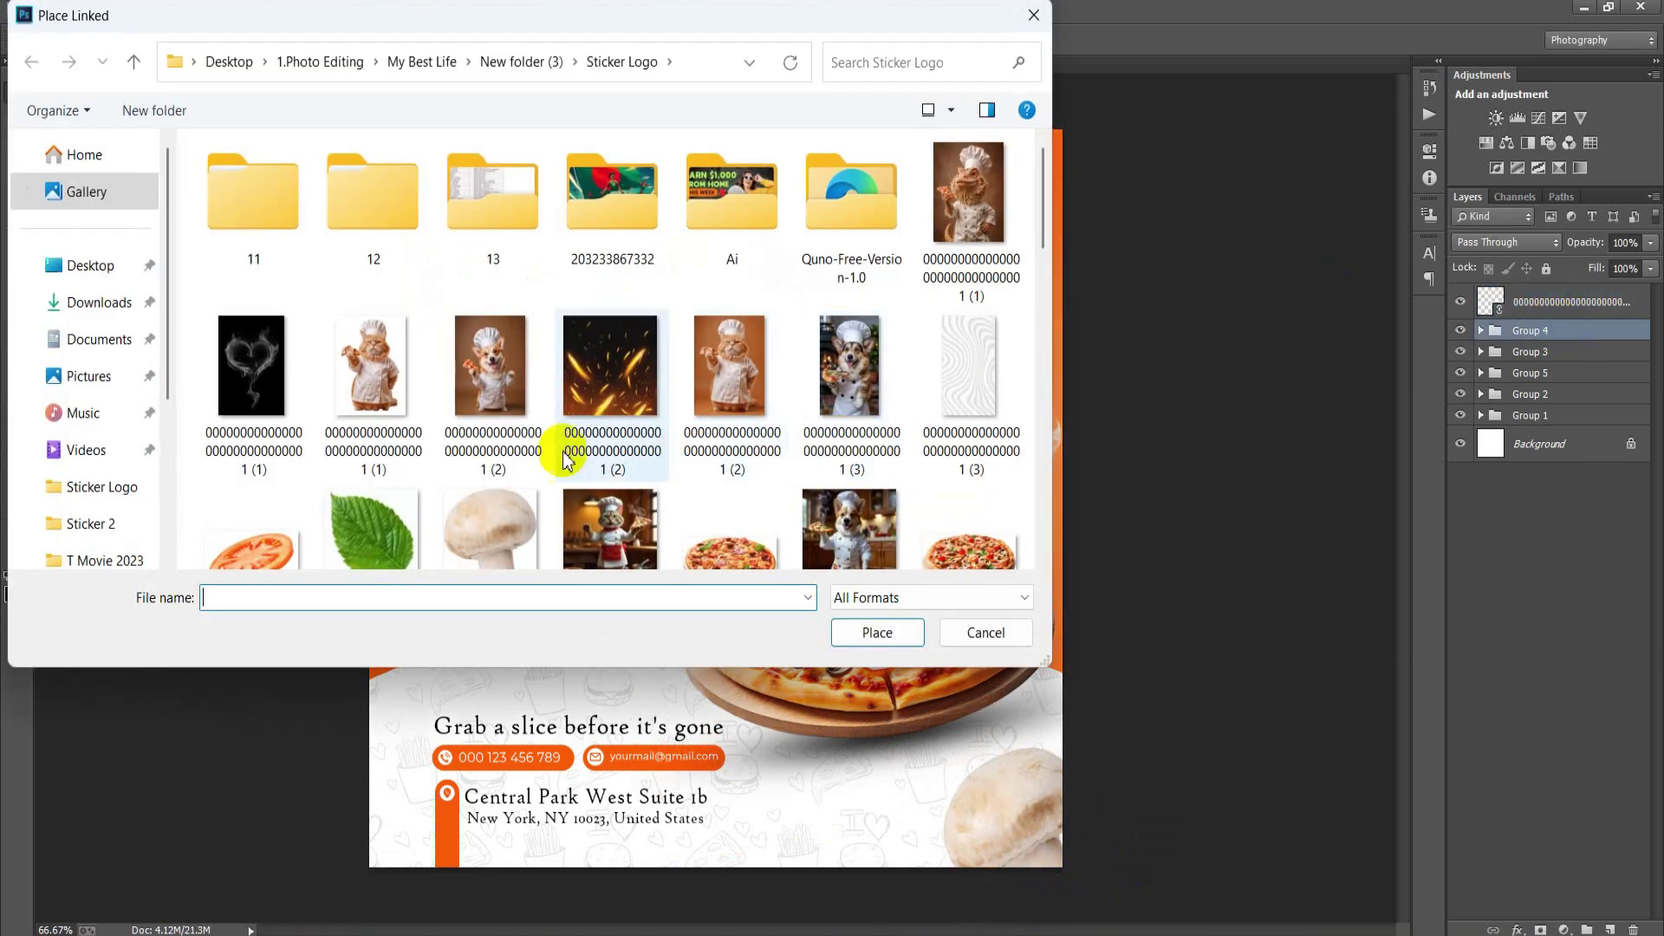
scroll(416, 541, down, 1)
double_click(372, 444)
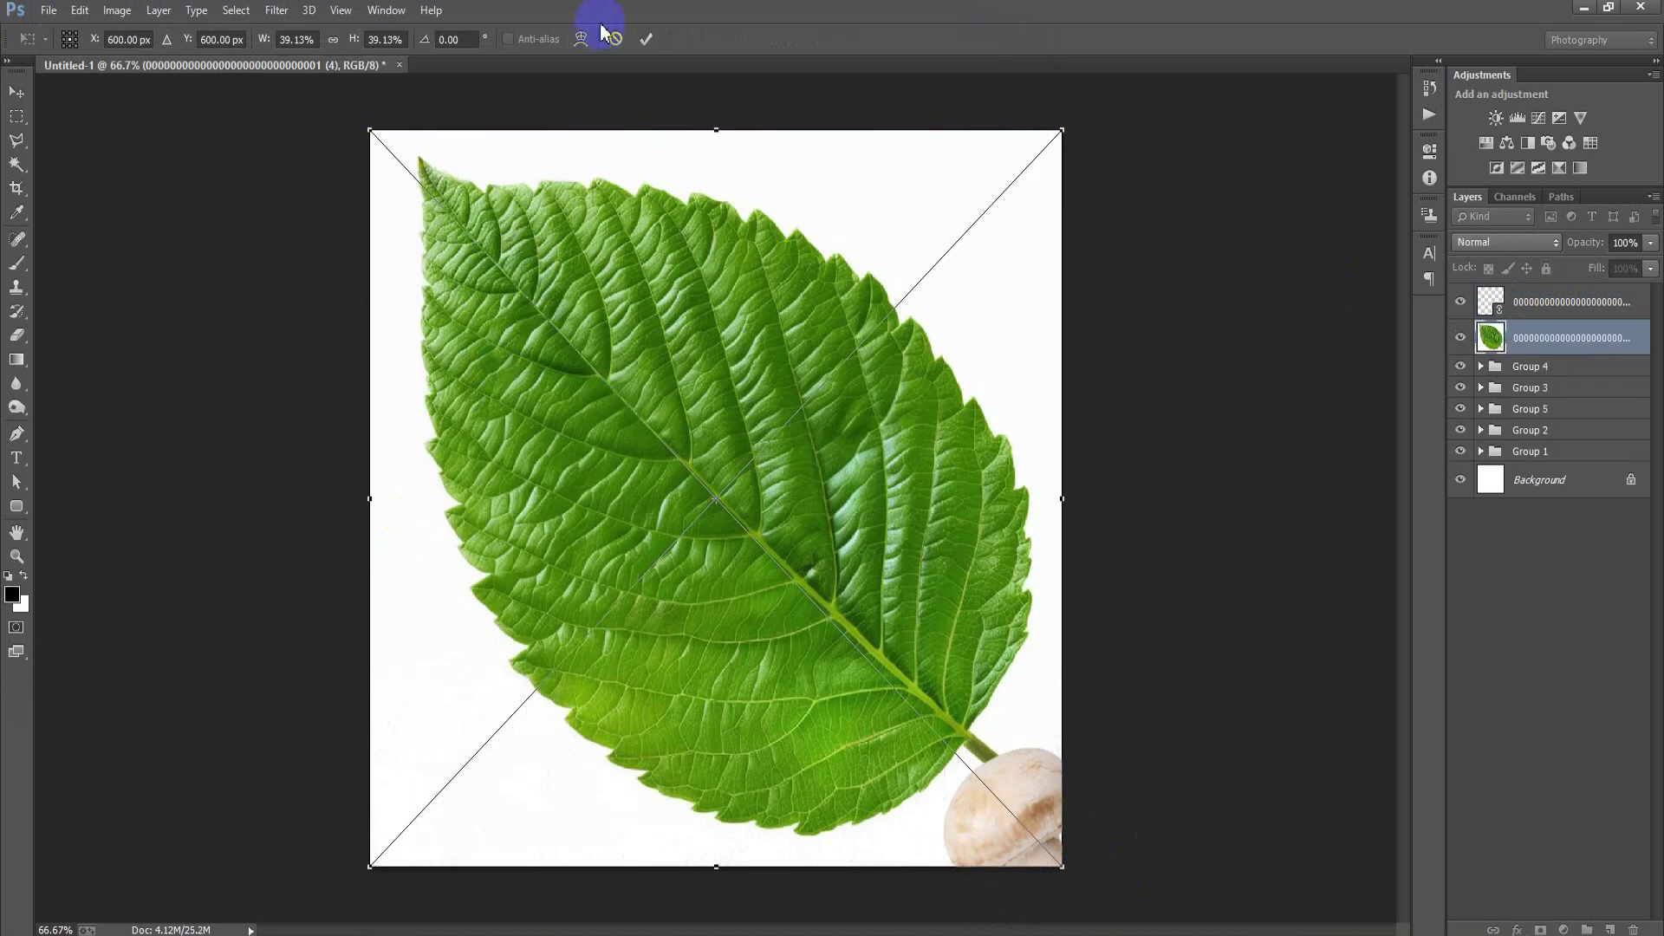
click(645, 39)
right_click(1560, 338)
click(1196, 412)
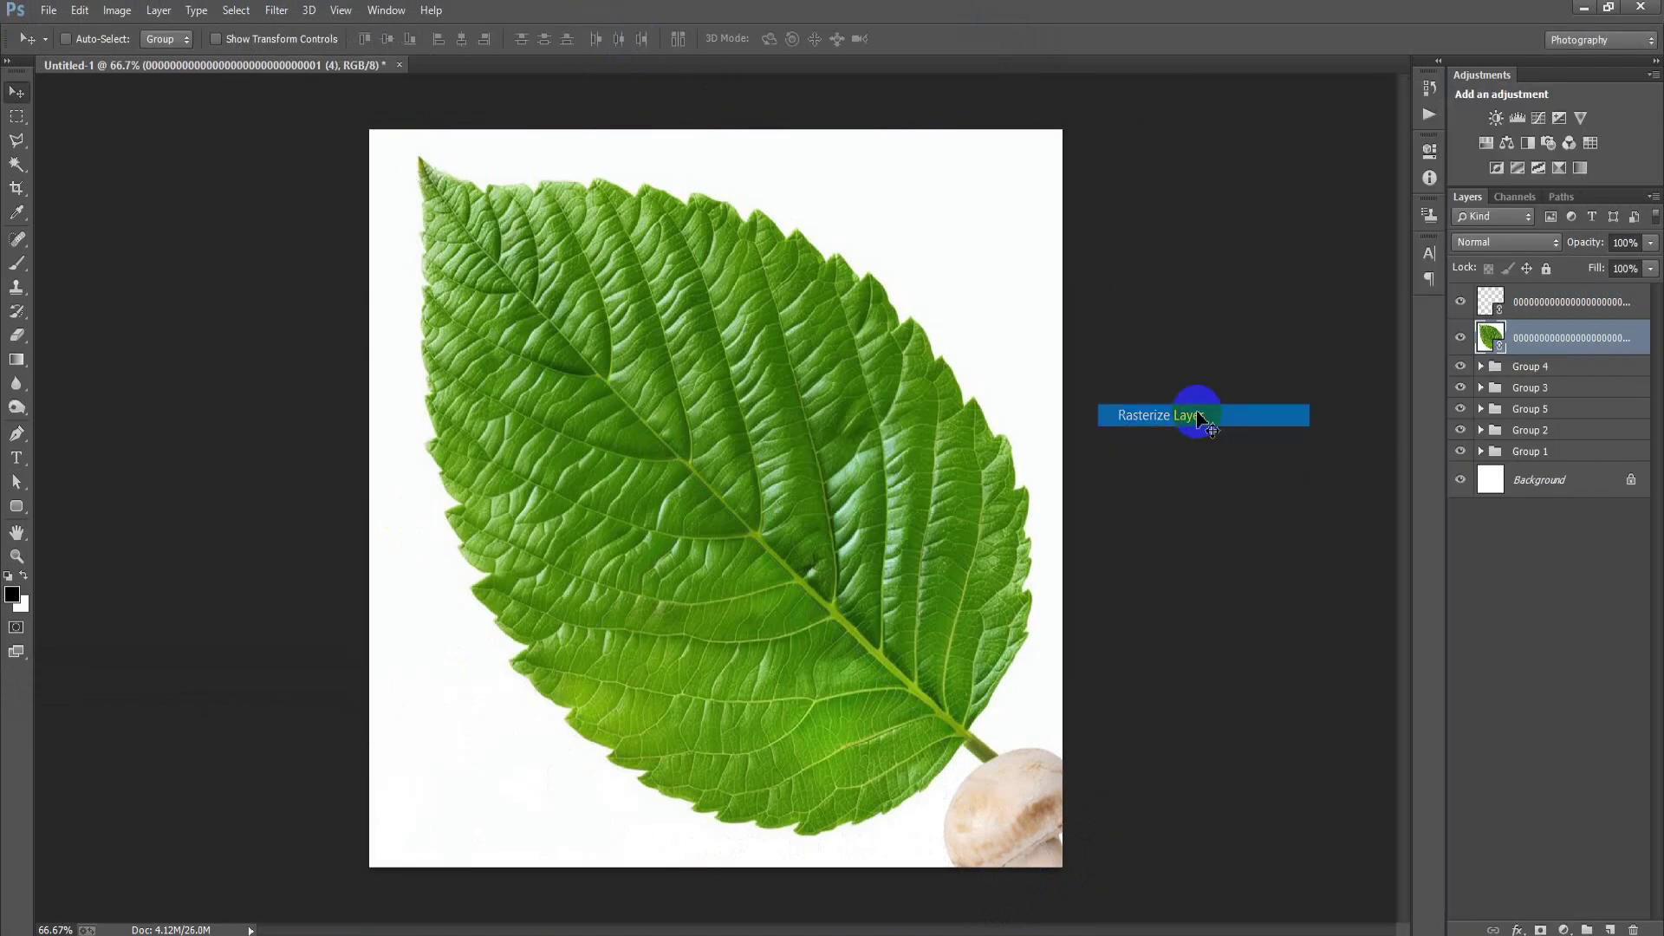
click(17, 169)
click(378, 204)
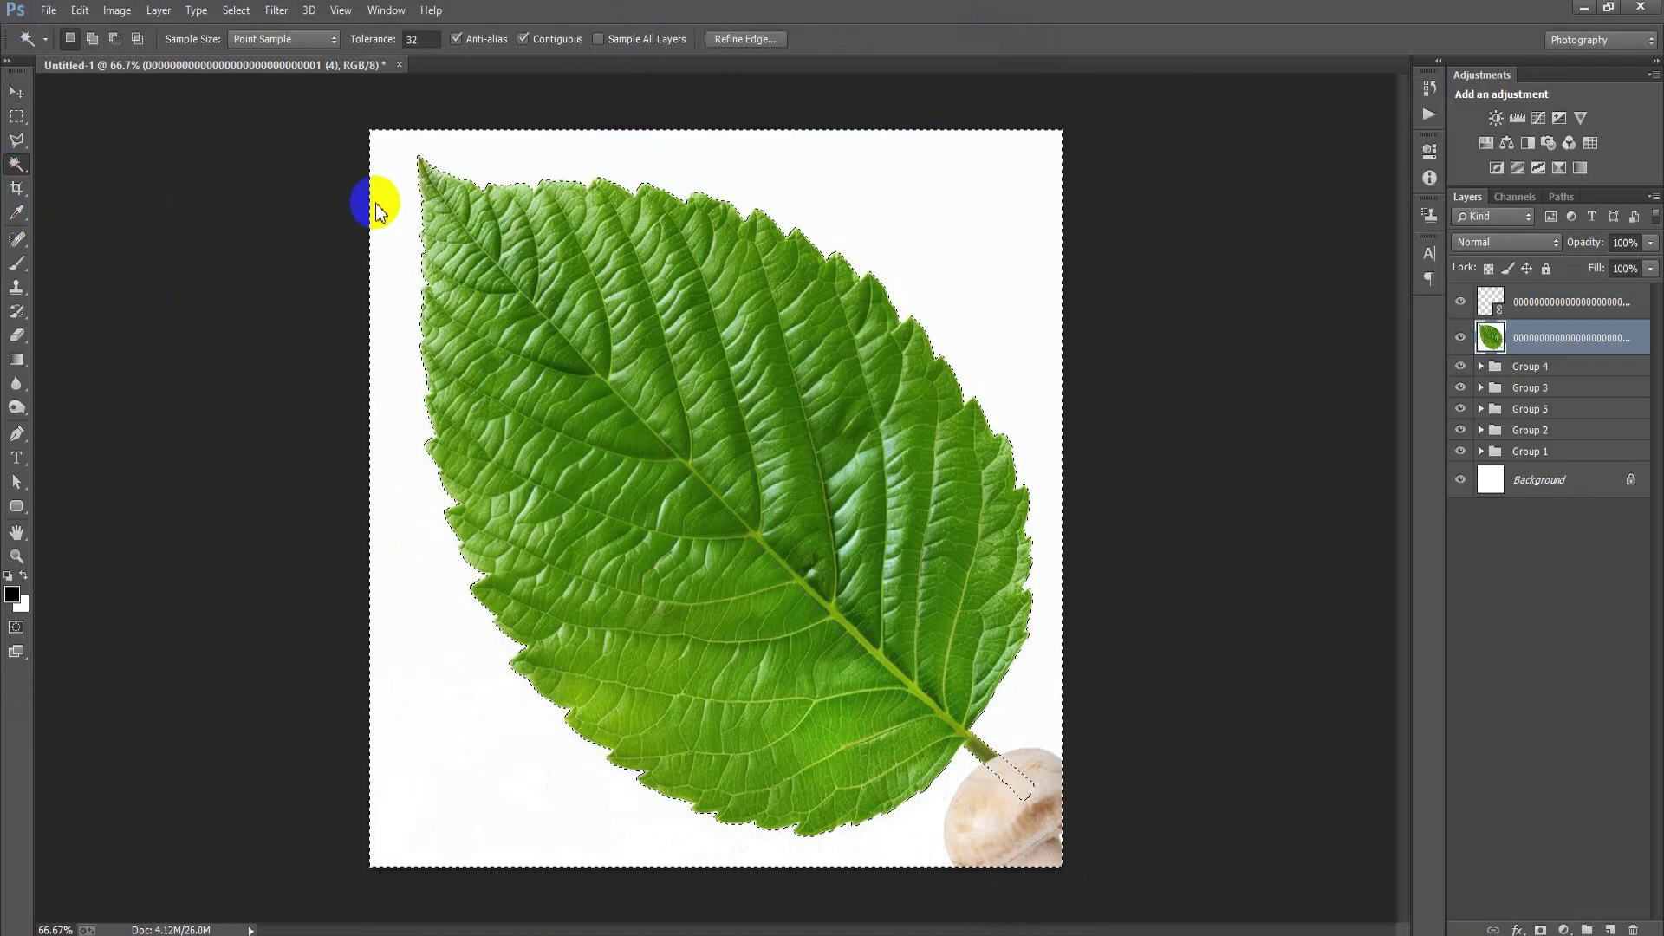
key(Delete)
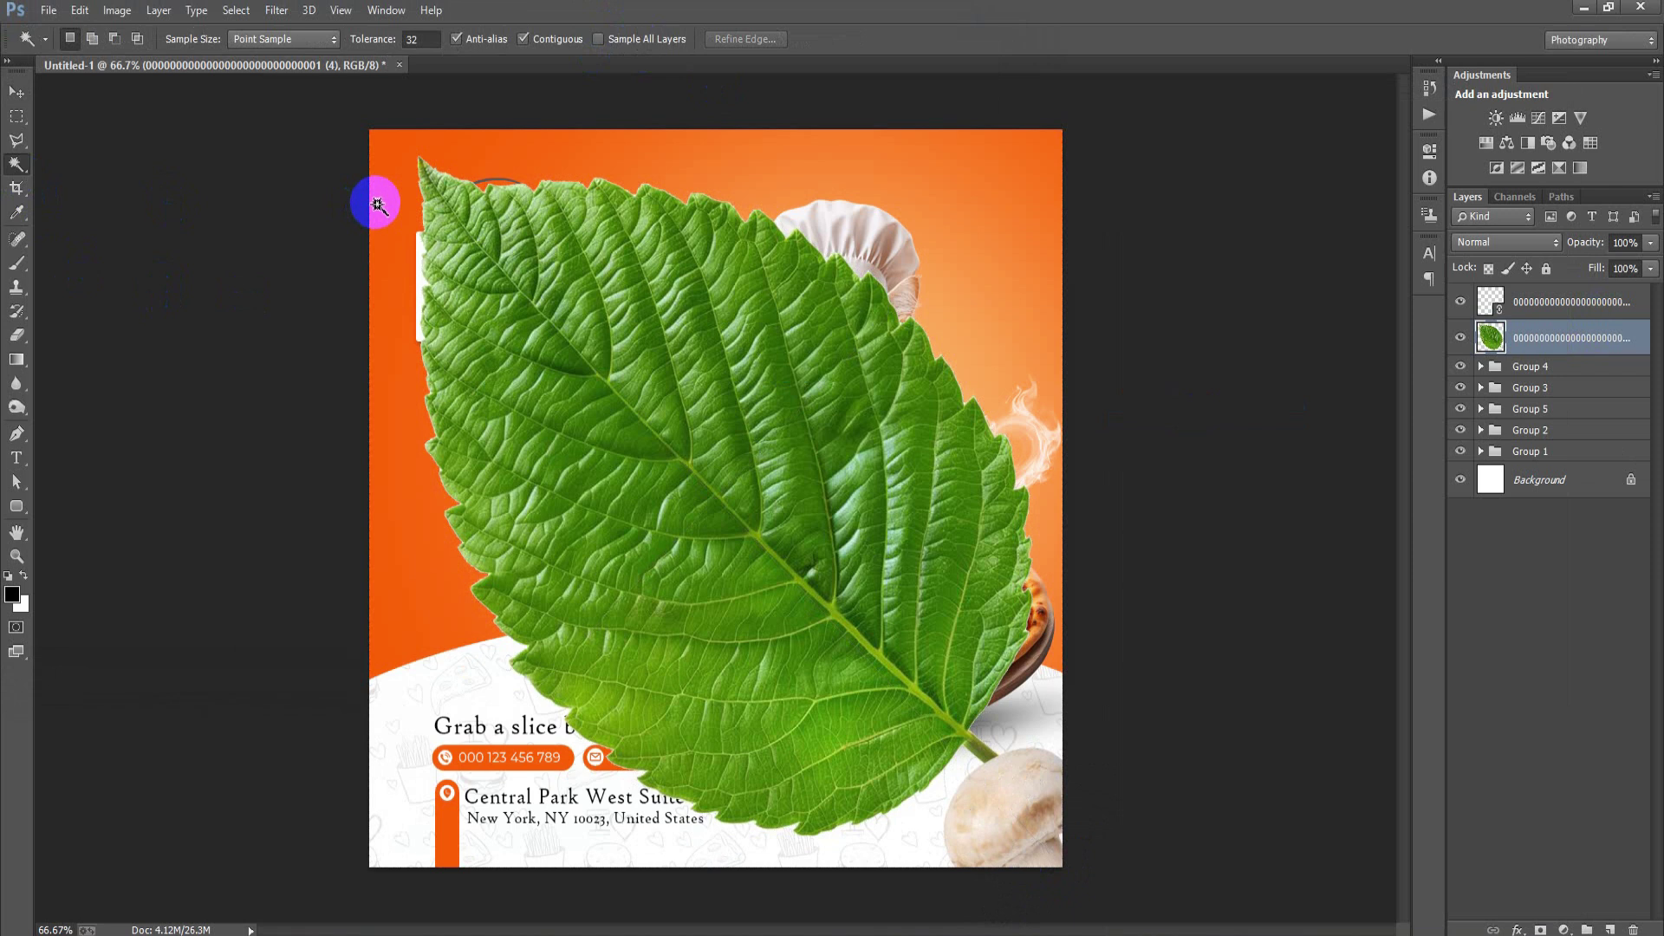
- Scale the leaf to about 17% beside the mushroom in the bottom-right, then deselect
key(ctrl+t)
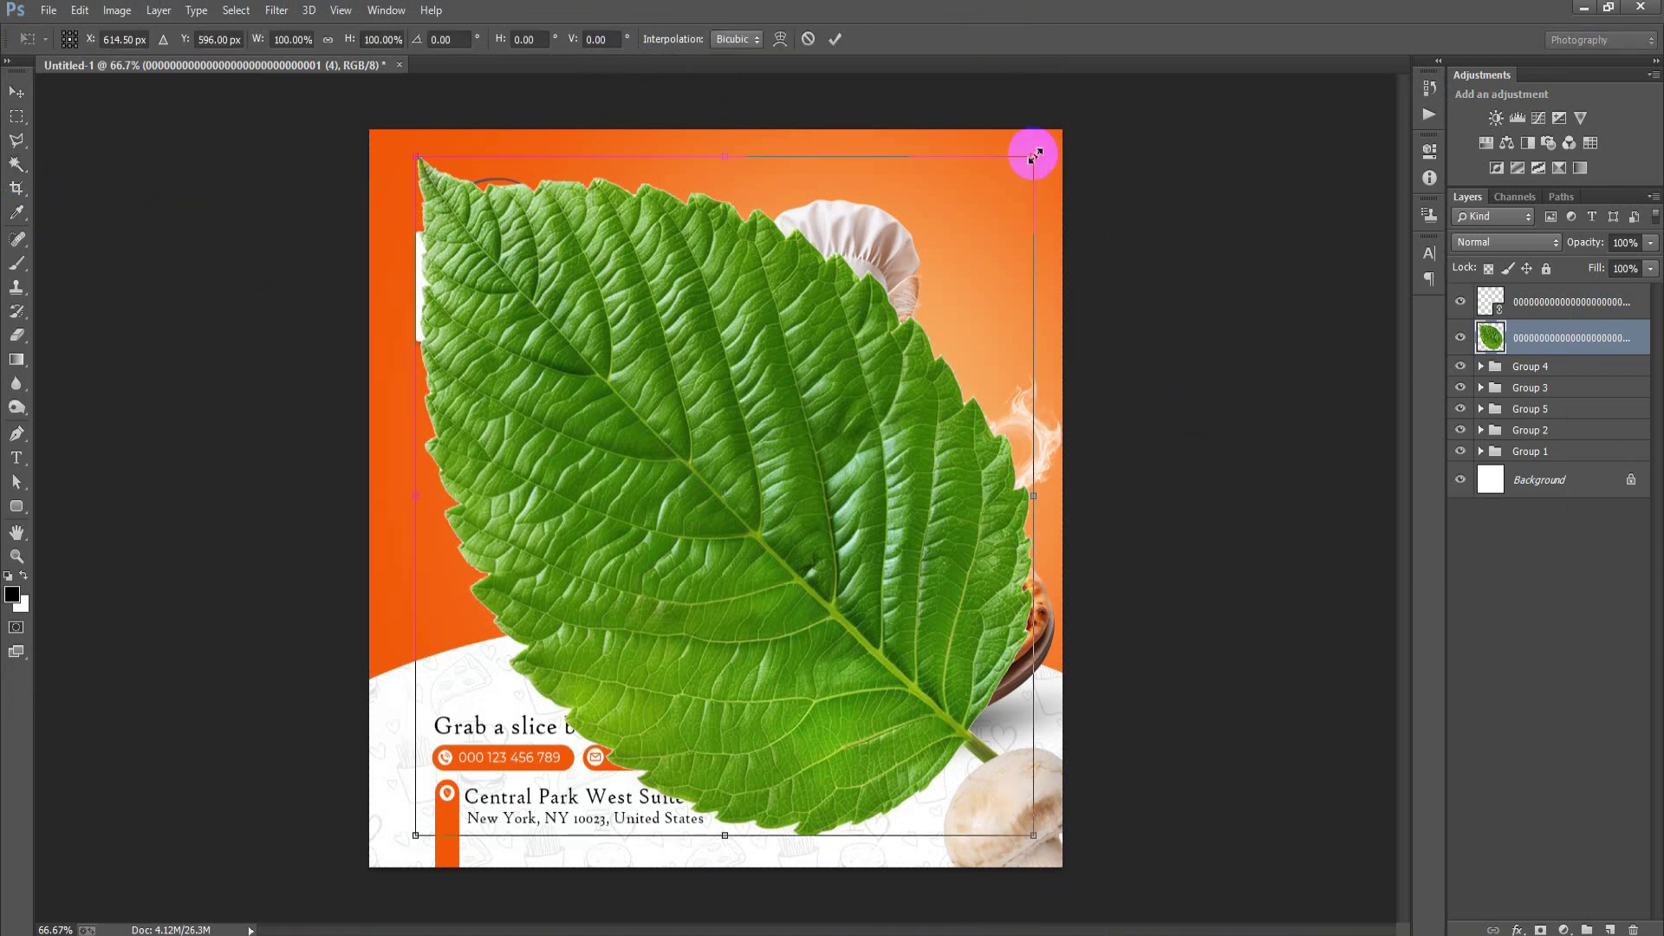
drag(1034, 156, 784, 431)
mouse_move(758, 531)
mouse_down()
mouse_move(986, 818)
mouse_move(986, 844)
mouse_up()
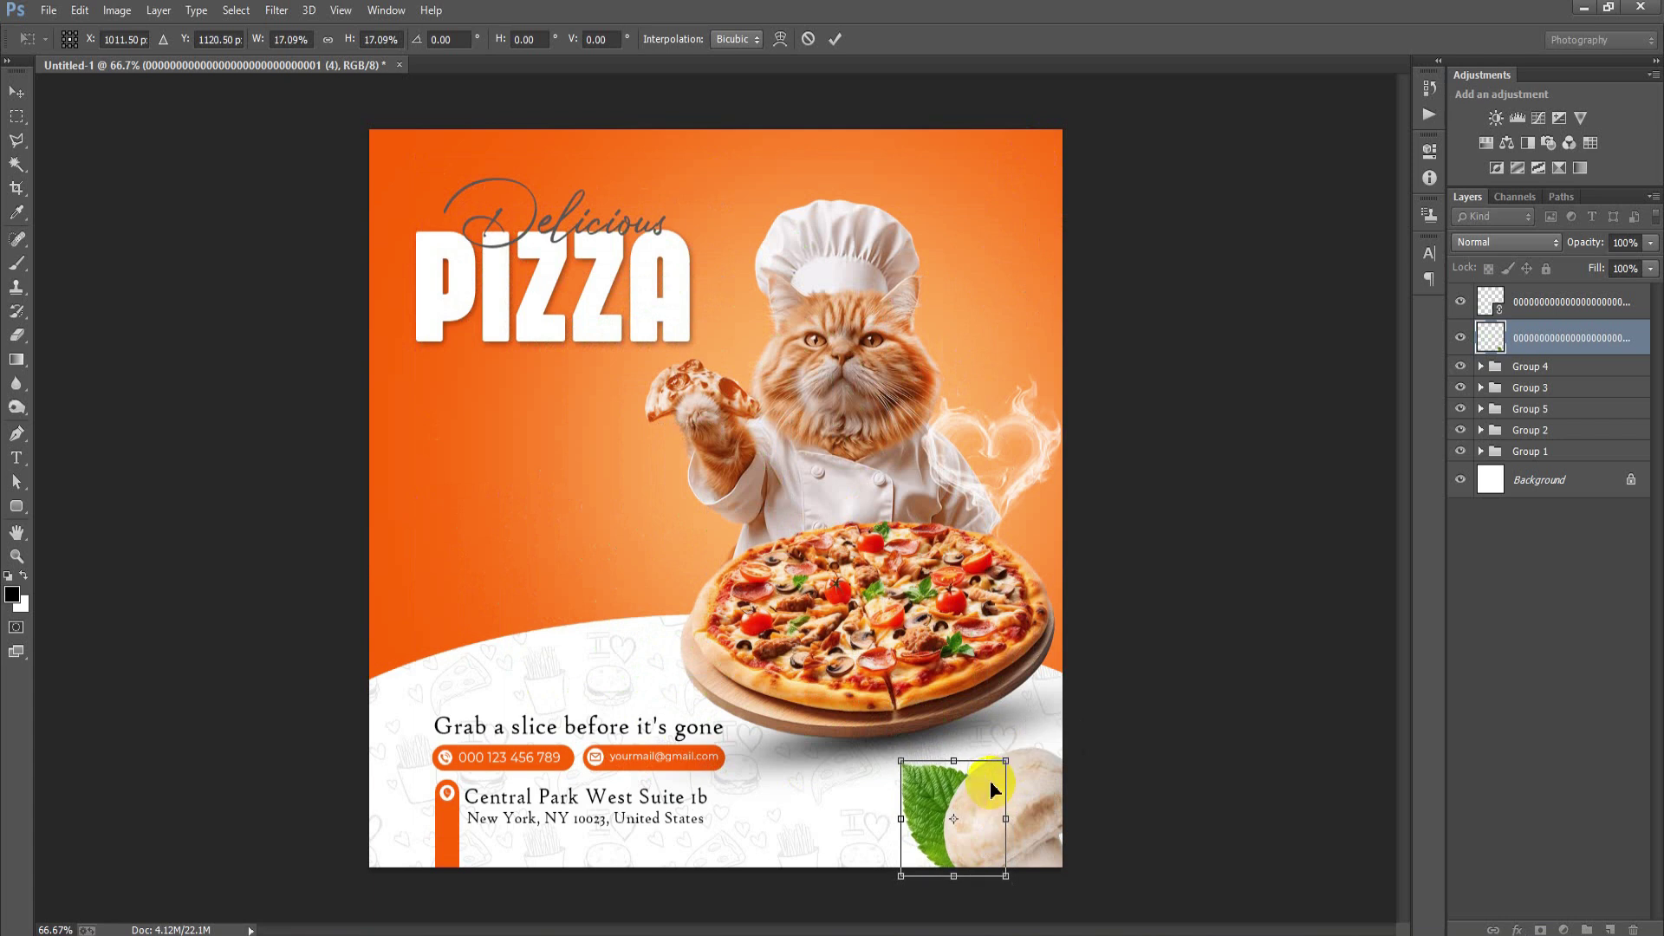
drag(1014, 756, 996, 768)
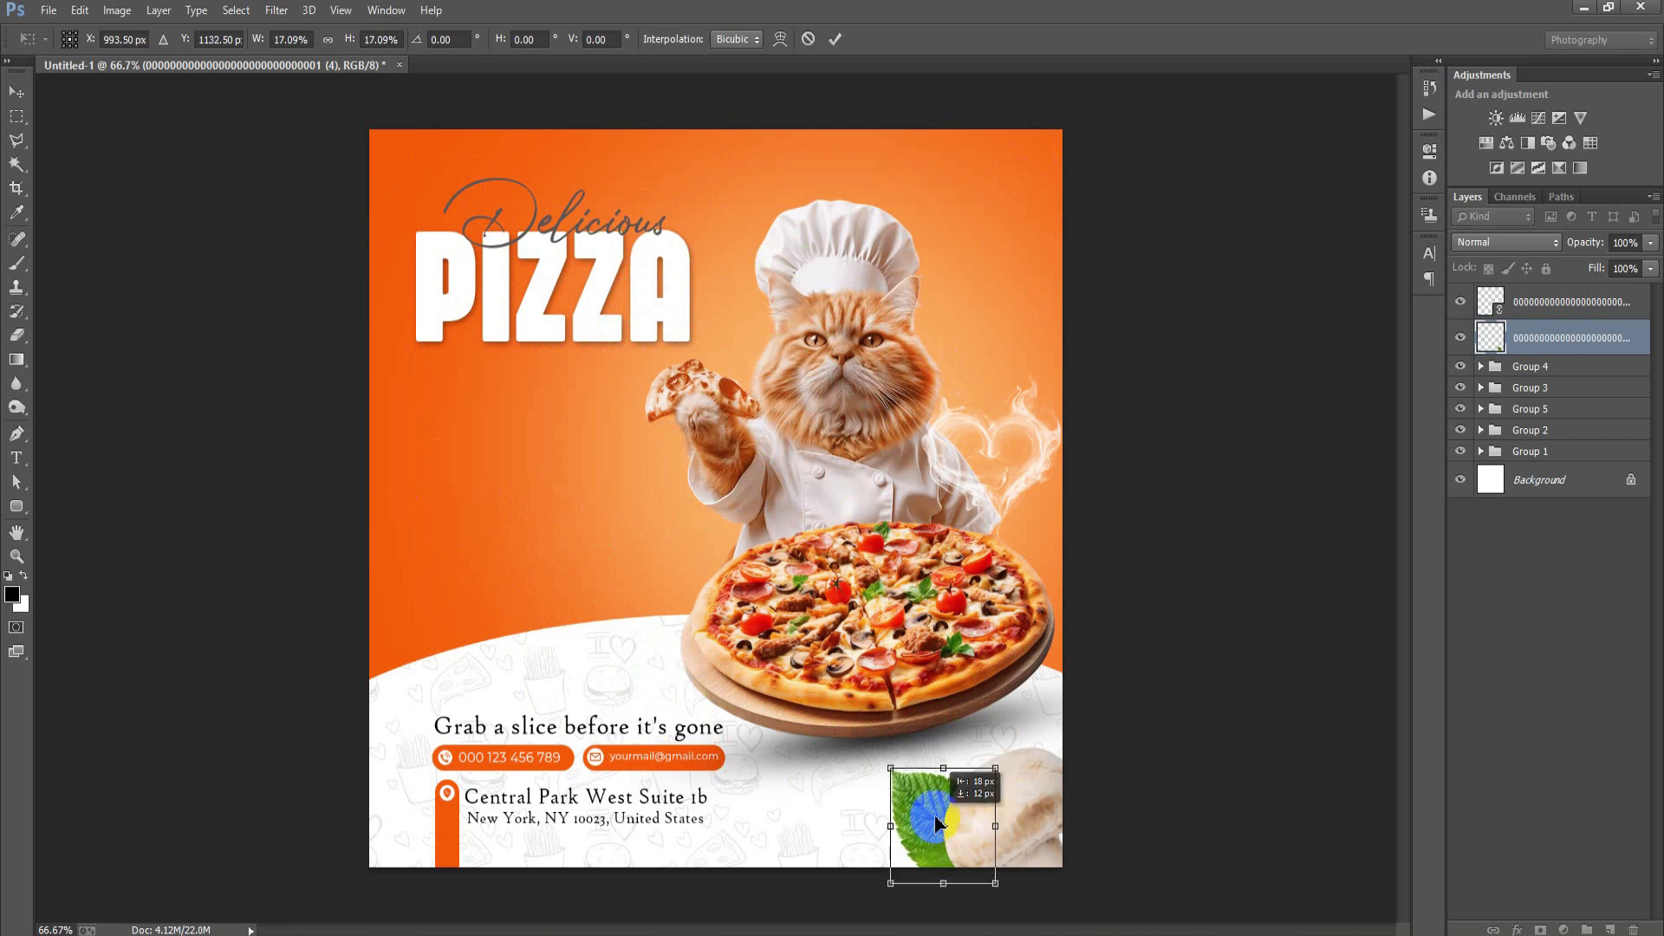
click(835, 38)
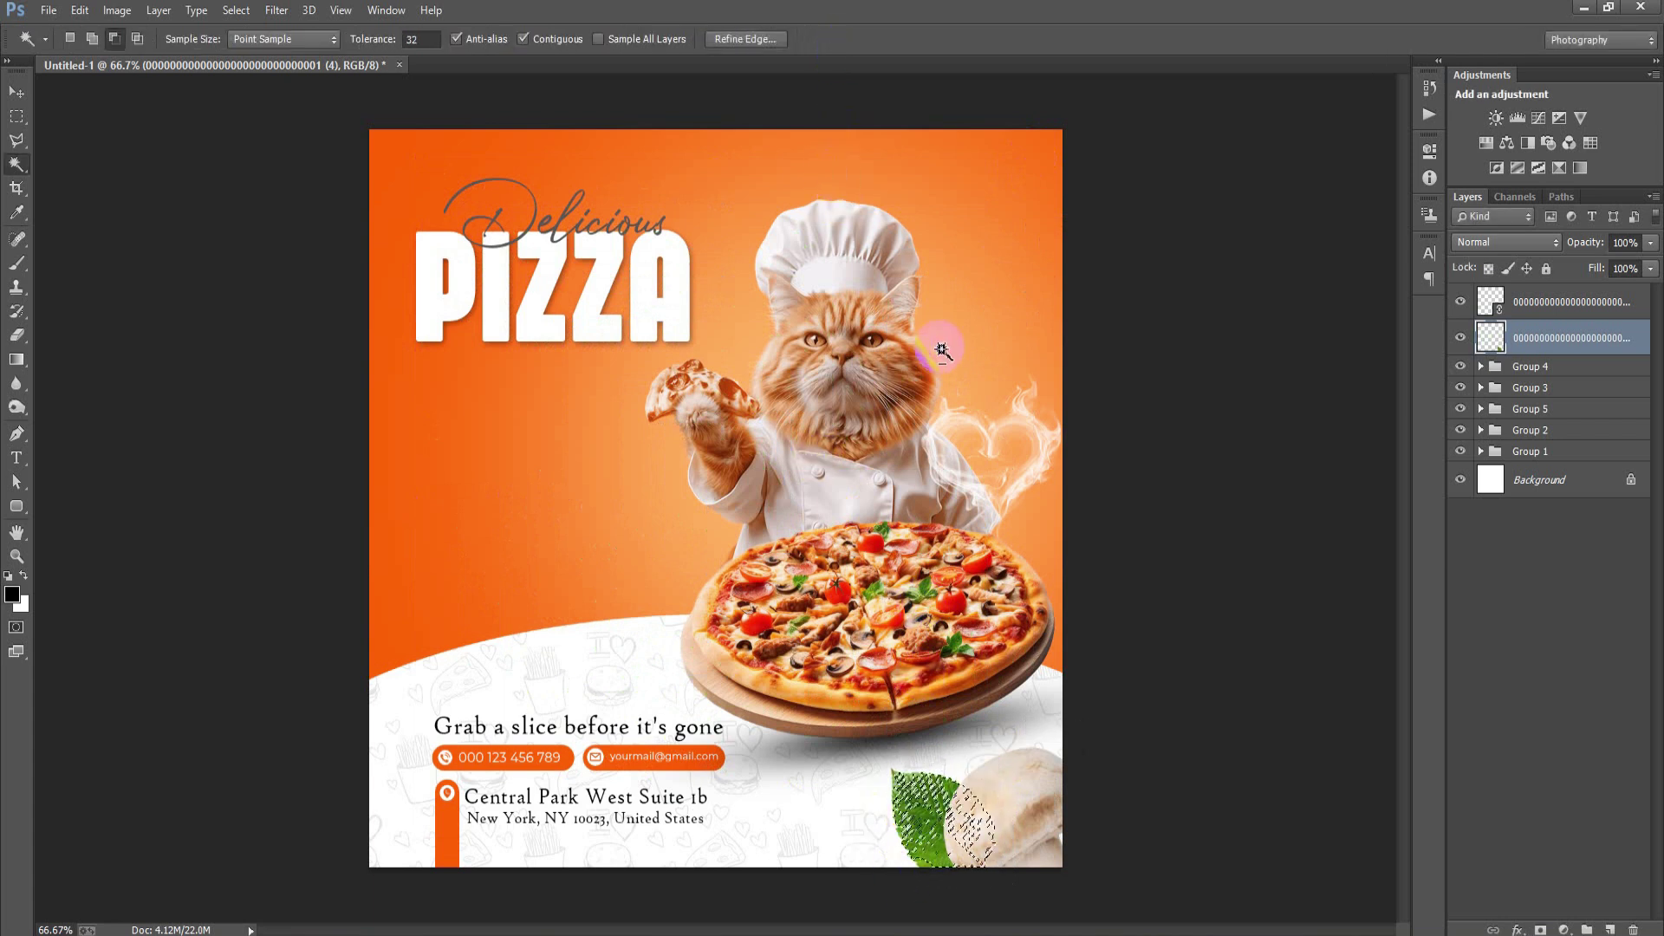
click(222, 191)
- Copy the leaf to the top-right, shrink and rotate it, and apply Gaussian Blur
key(v)
mouse_move(910, 802)
mouse_down()
mouse_move(1004, 274)
mouse_move(988, 265)
mouse_up()
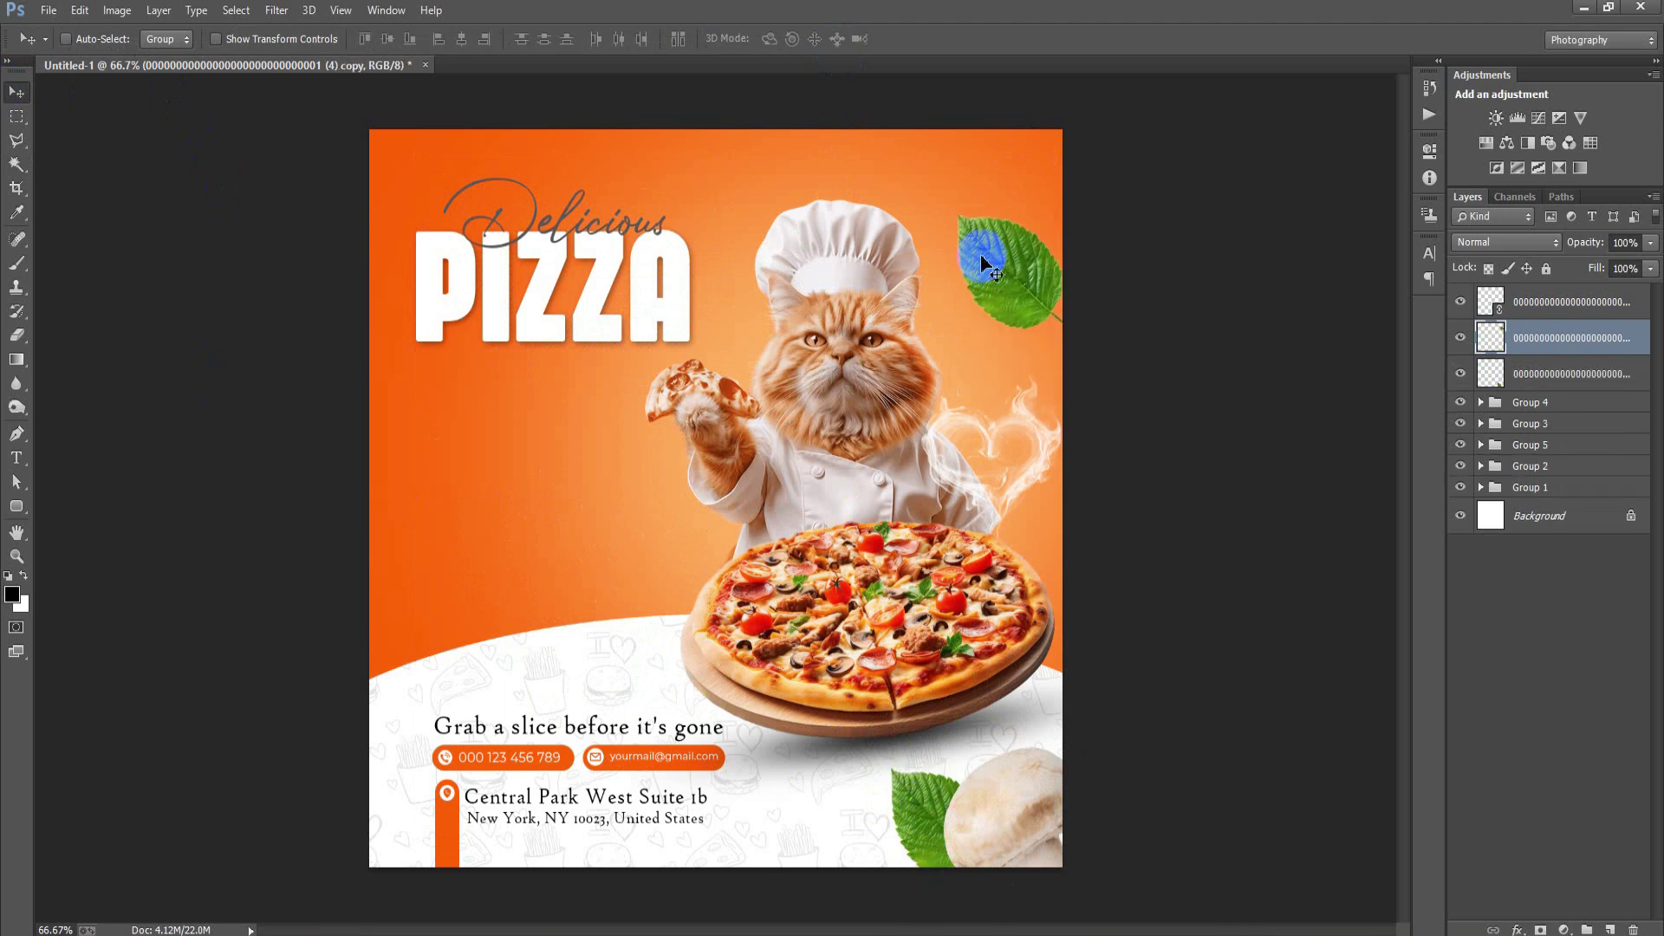
key(ctrl+t)
mouse_move(1059, 326)
mouse_down()
mouse_move(1034, 303)
mouse_move(959, 356)
mouse_up()
mouse_move(1009, 298)
mouse_down()
mouse_move(982, 257)
mouse_move(968, 281)
mouse_up()
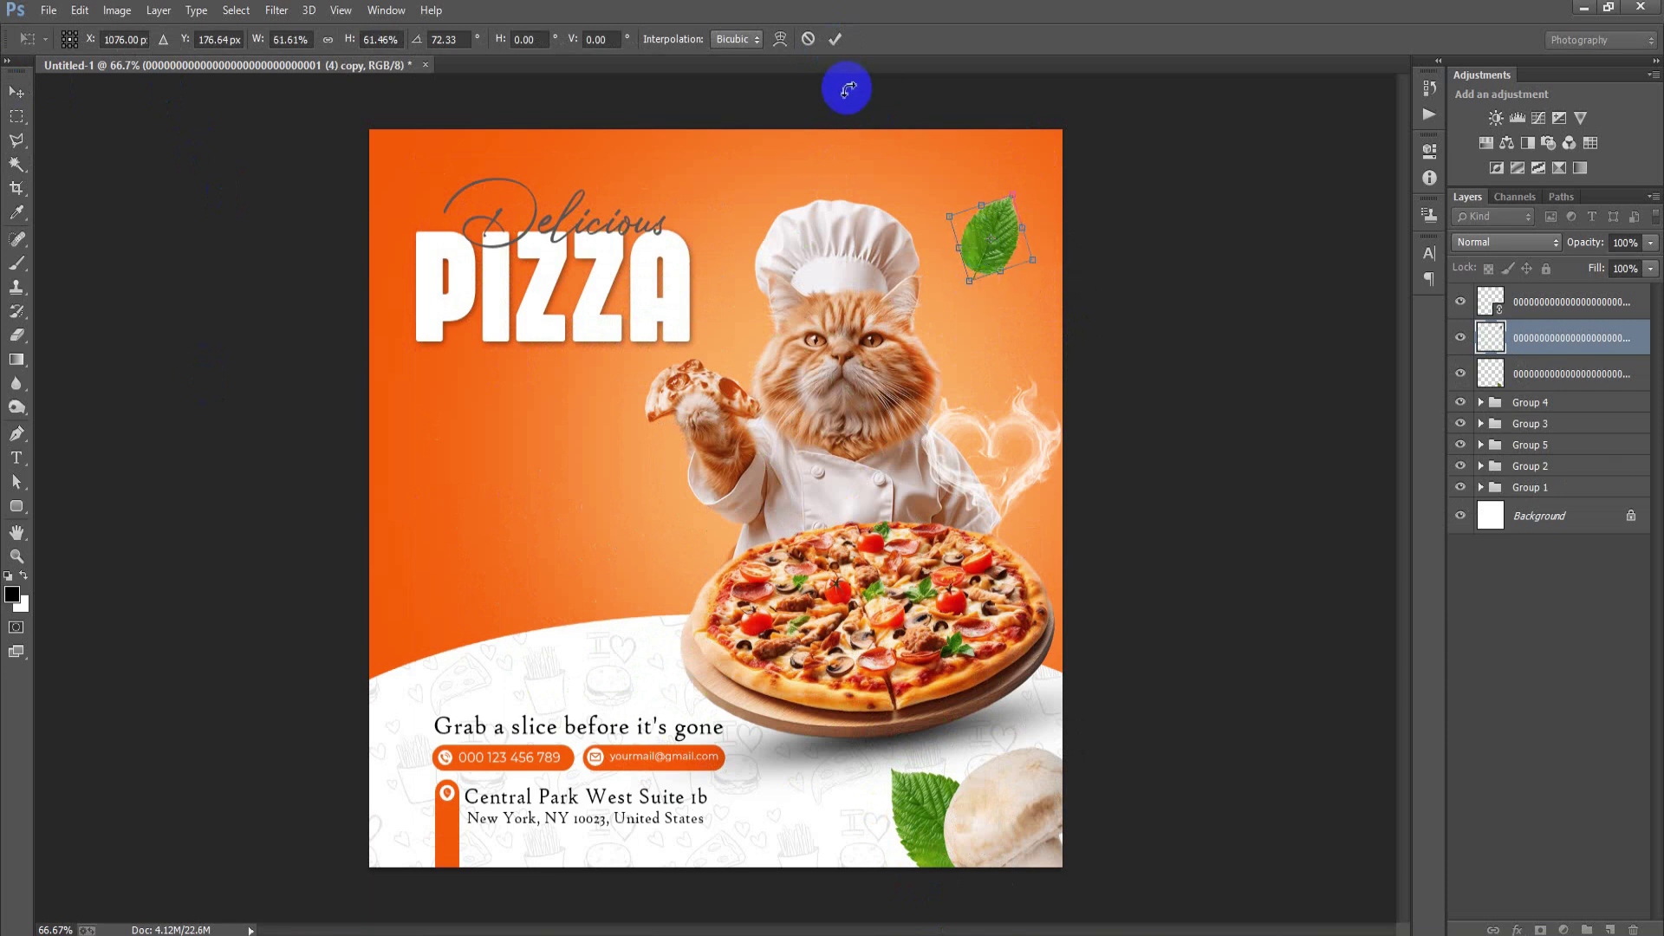
click(834, 39)
click(277, 12)
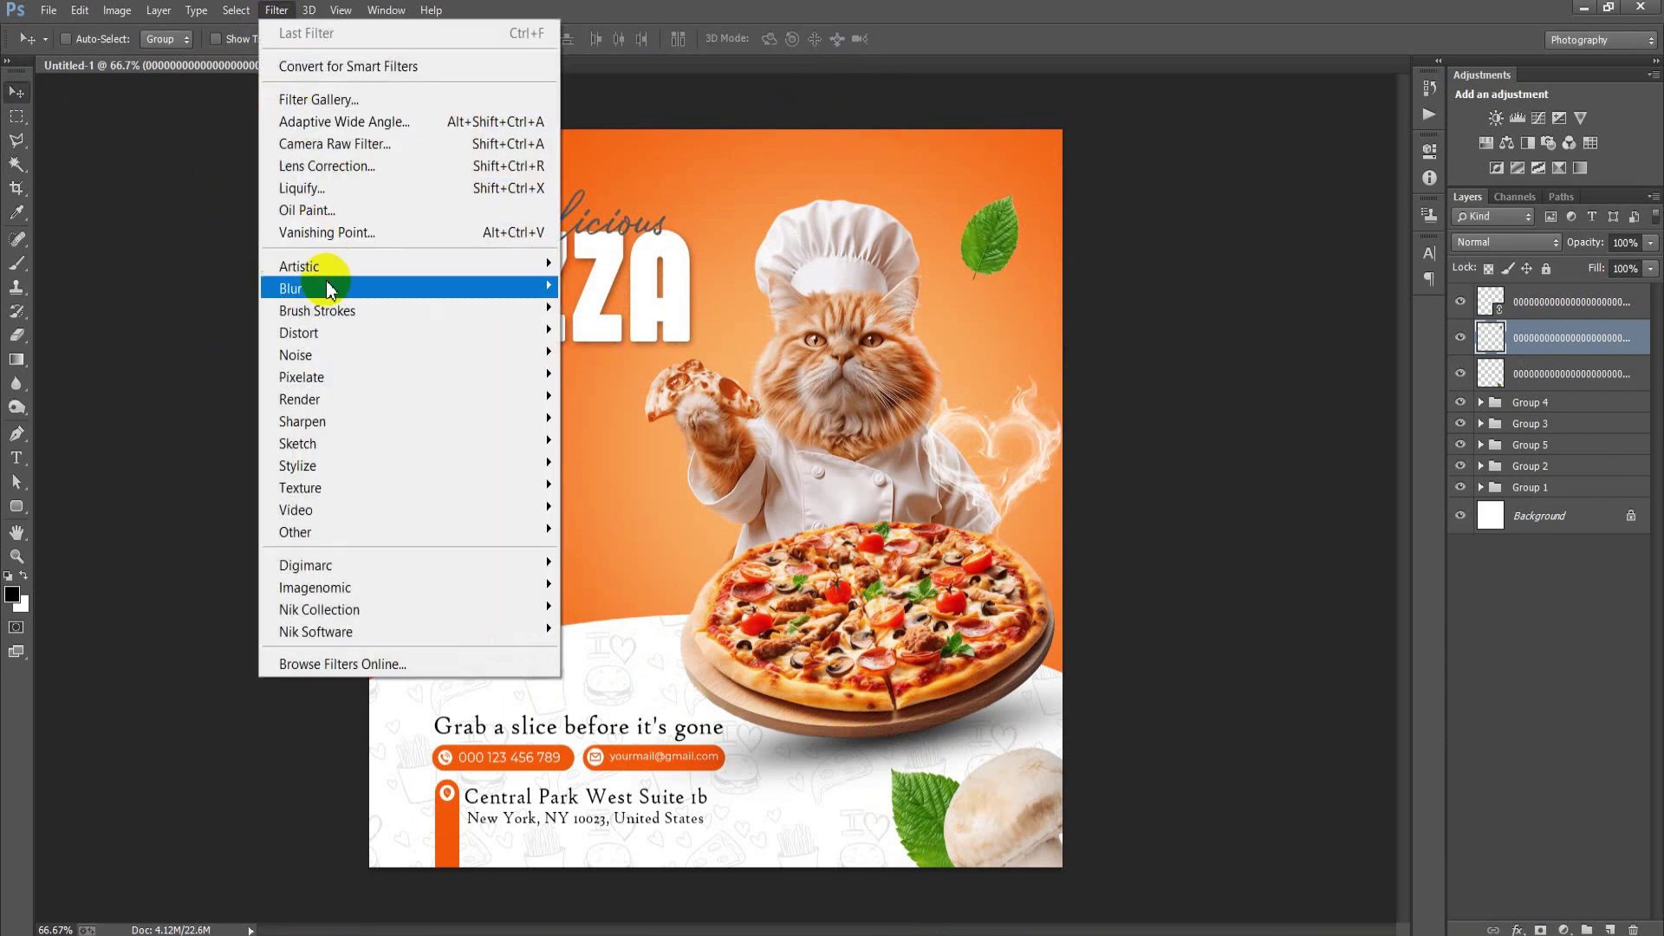
click(630, 455)
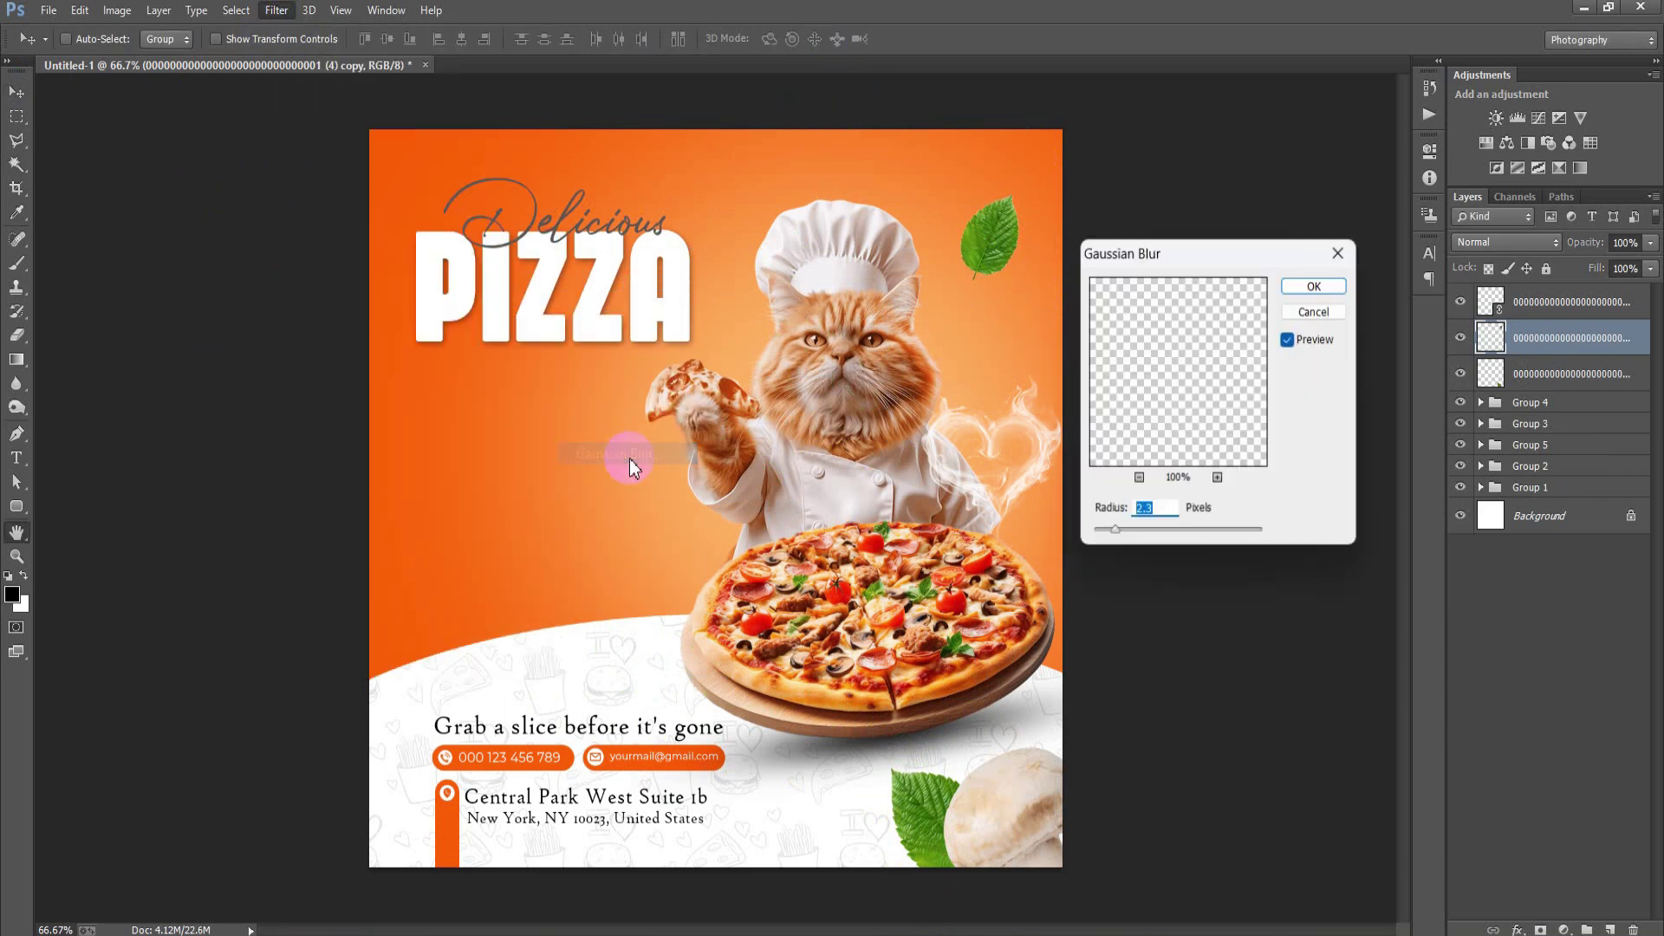
click(1314, 286)
- Copy the blurred leaf below the PIZZA headline, scaled to 64% and tilted -72°
drag(984, 254, 546, 407)
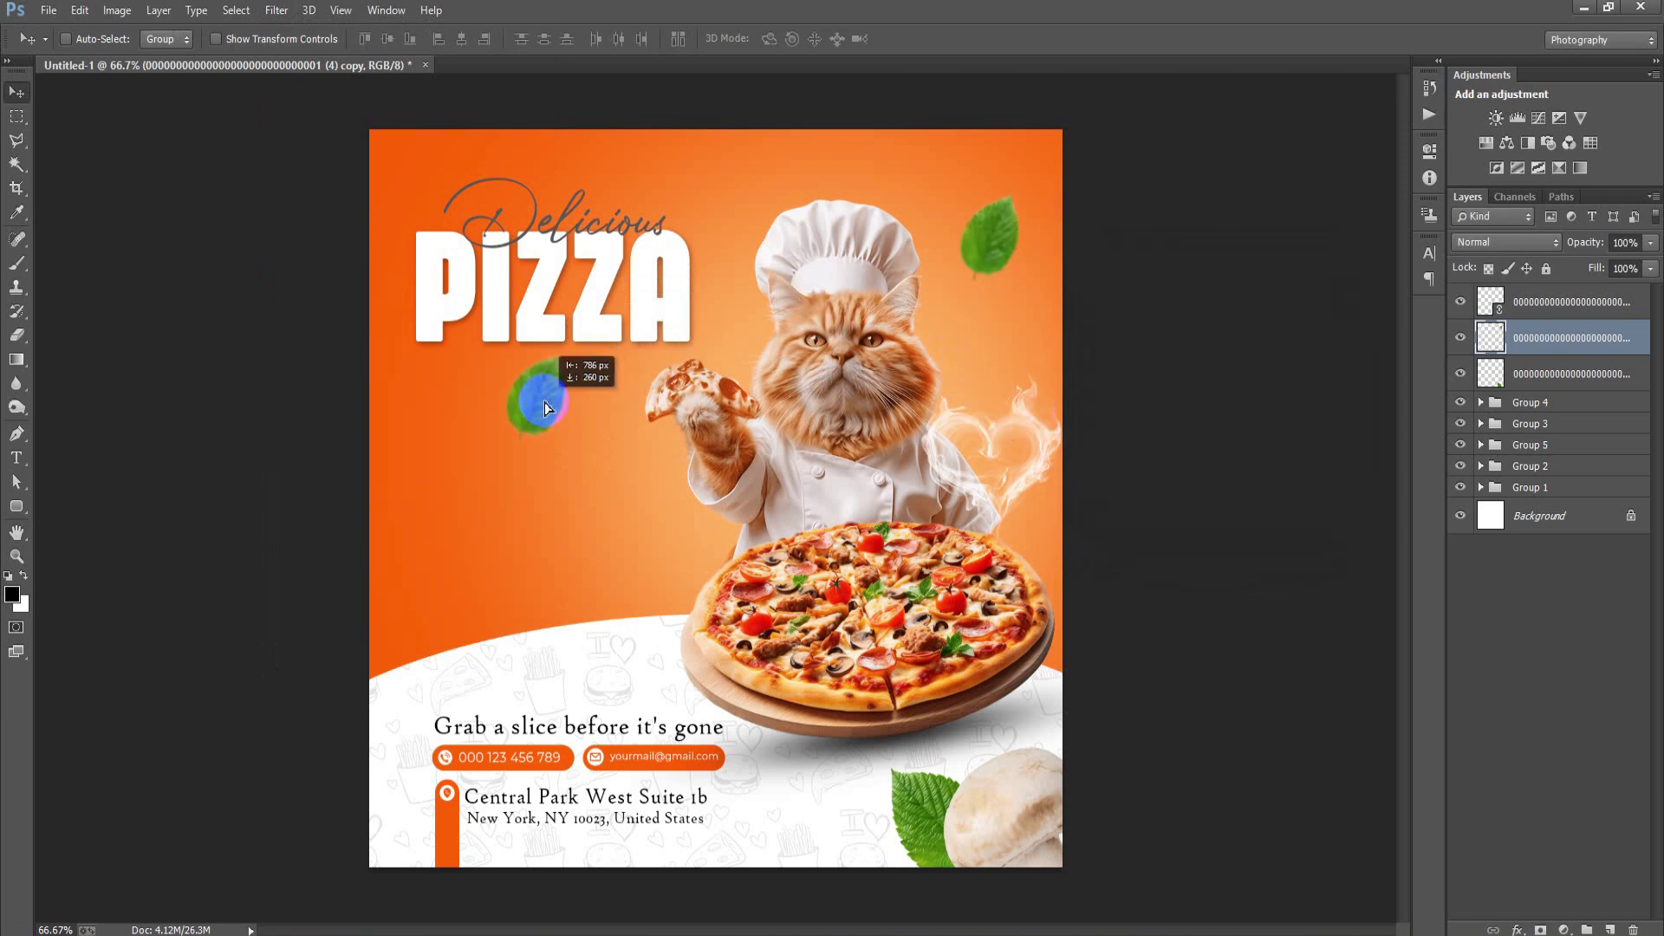
key(ctrl+t)
mouse_move(568, 441)
mouse_down()
mouse_move(557, 424)
mouse_move(579, 392)
mouse_up()
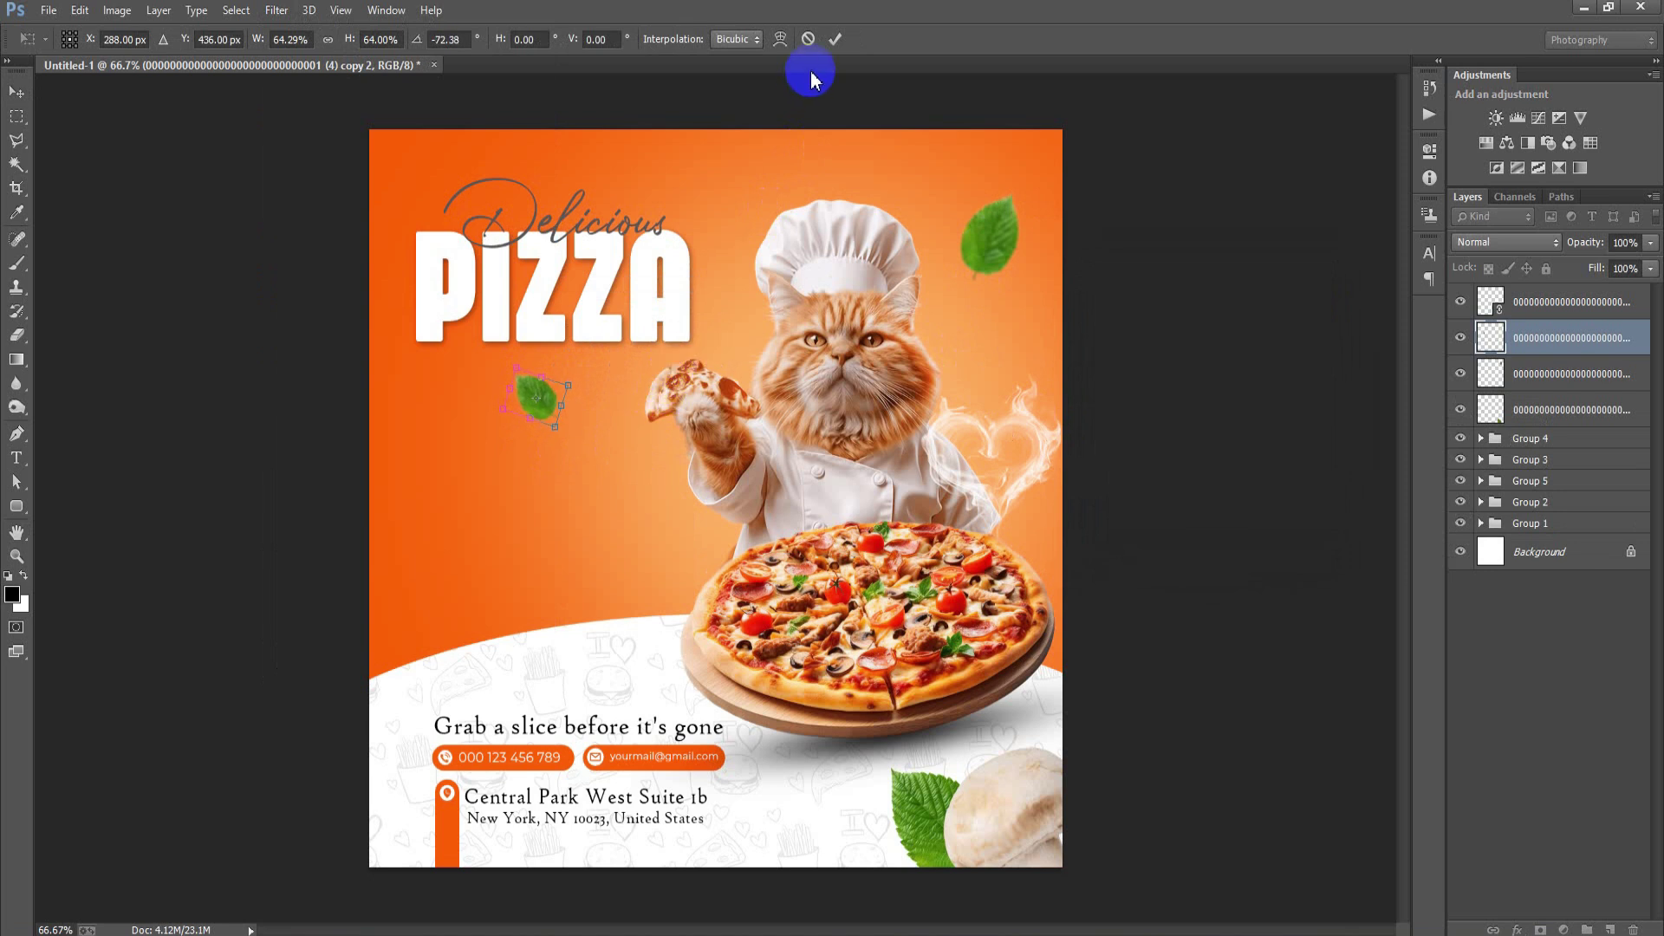
click(835, 39)
drag(540, 387, 543, 399)
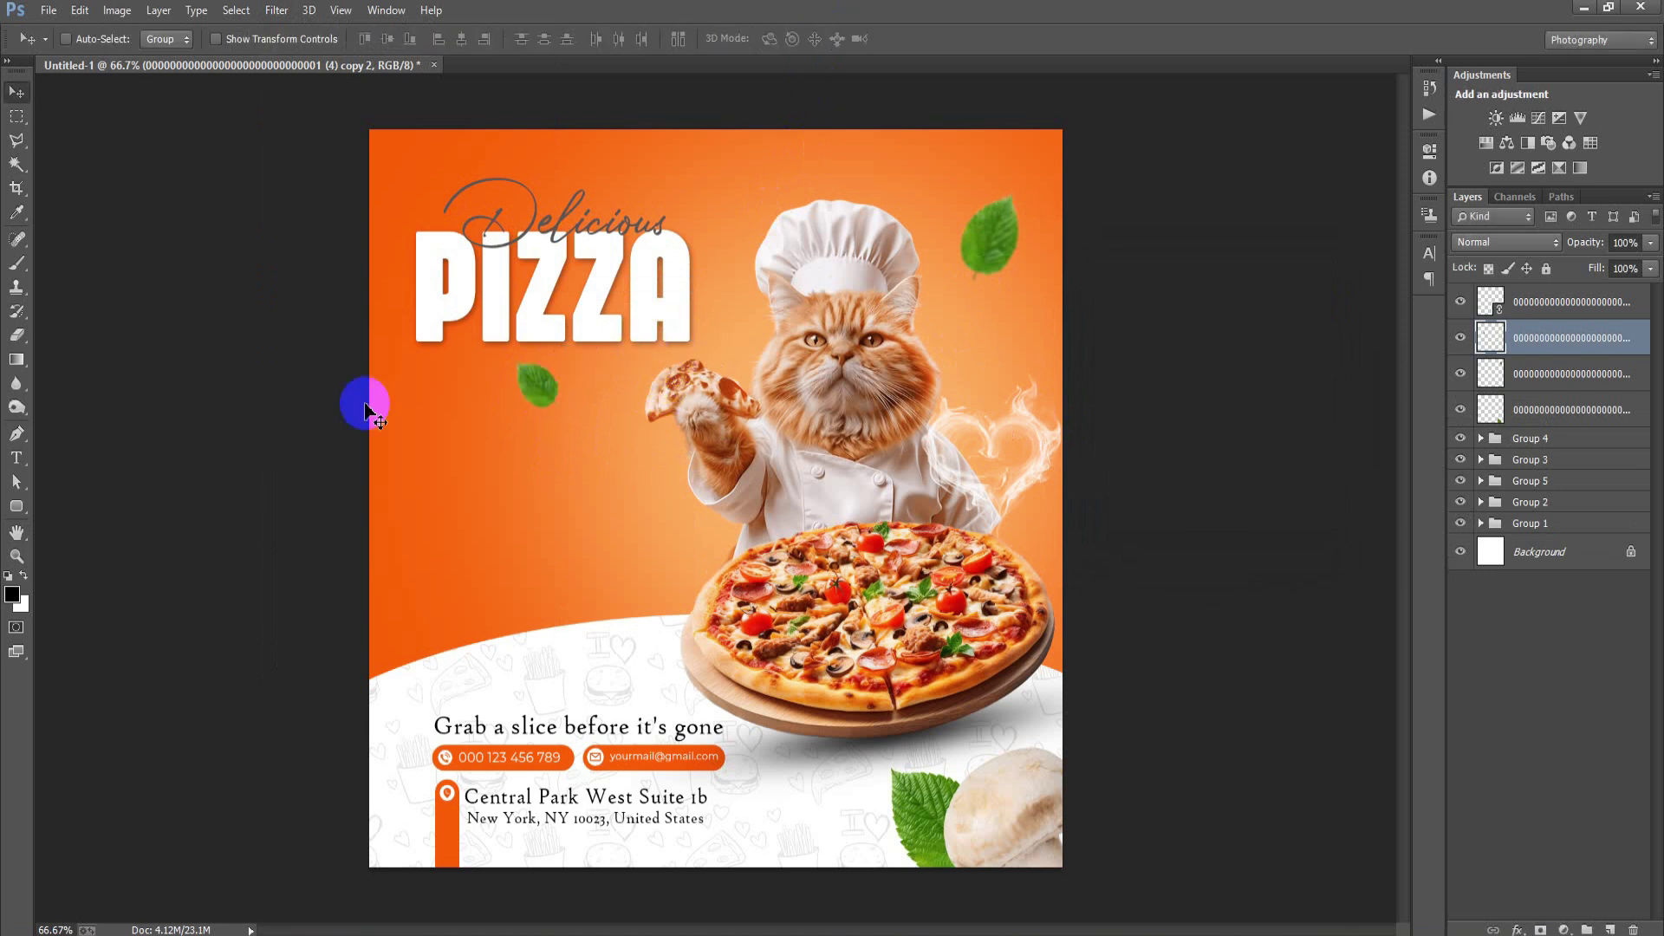
click(48, 10)
- Place a second pizza image, tilted 4.09°, hanging off the poster's left edge
click(115, 360)
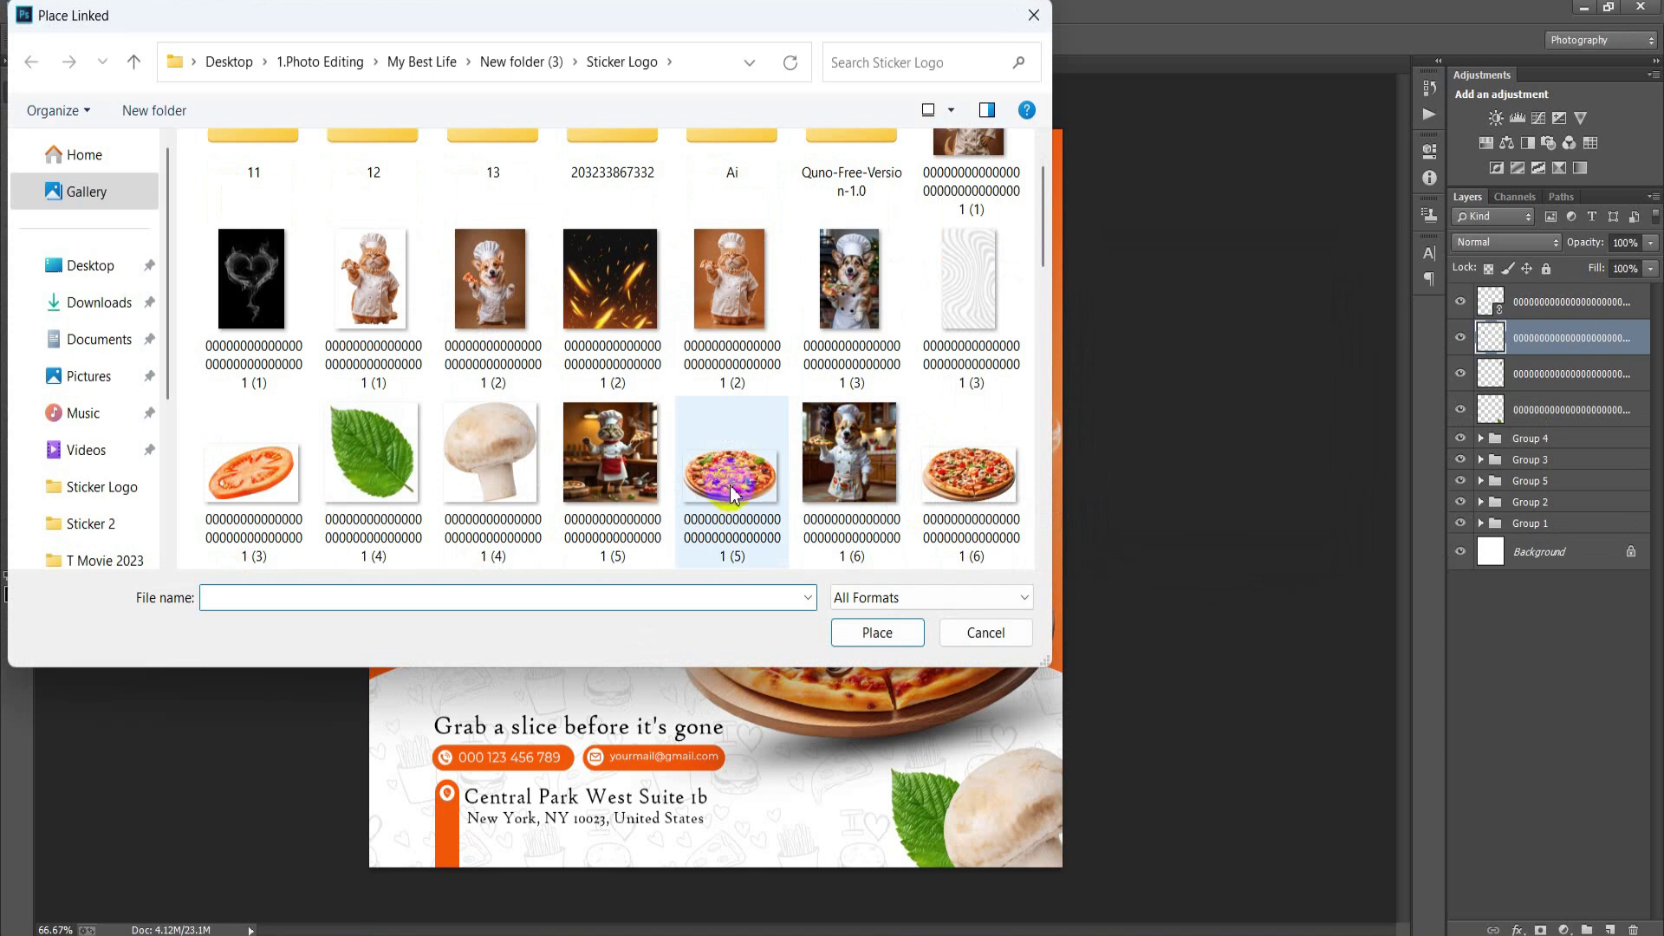
scroll(733, 494, down, 2)
double_click(698, 341)
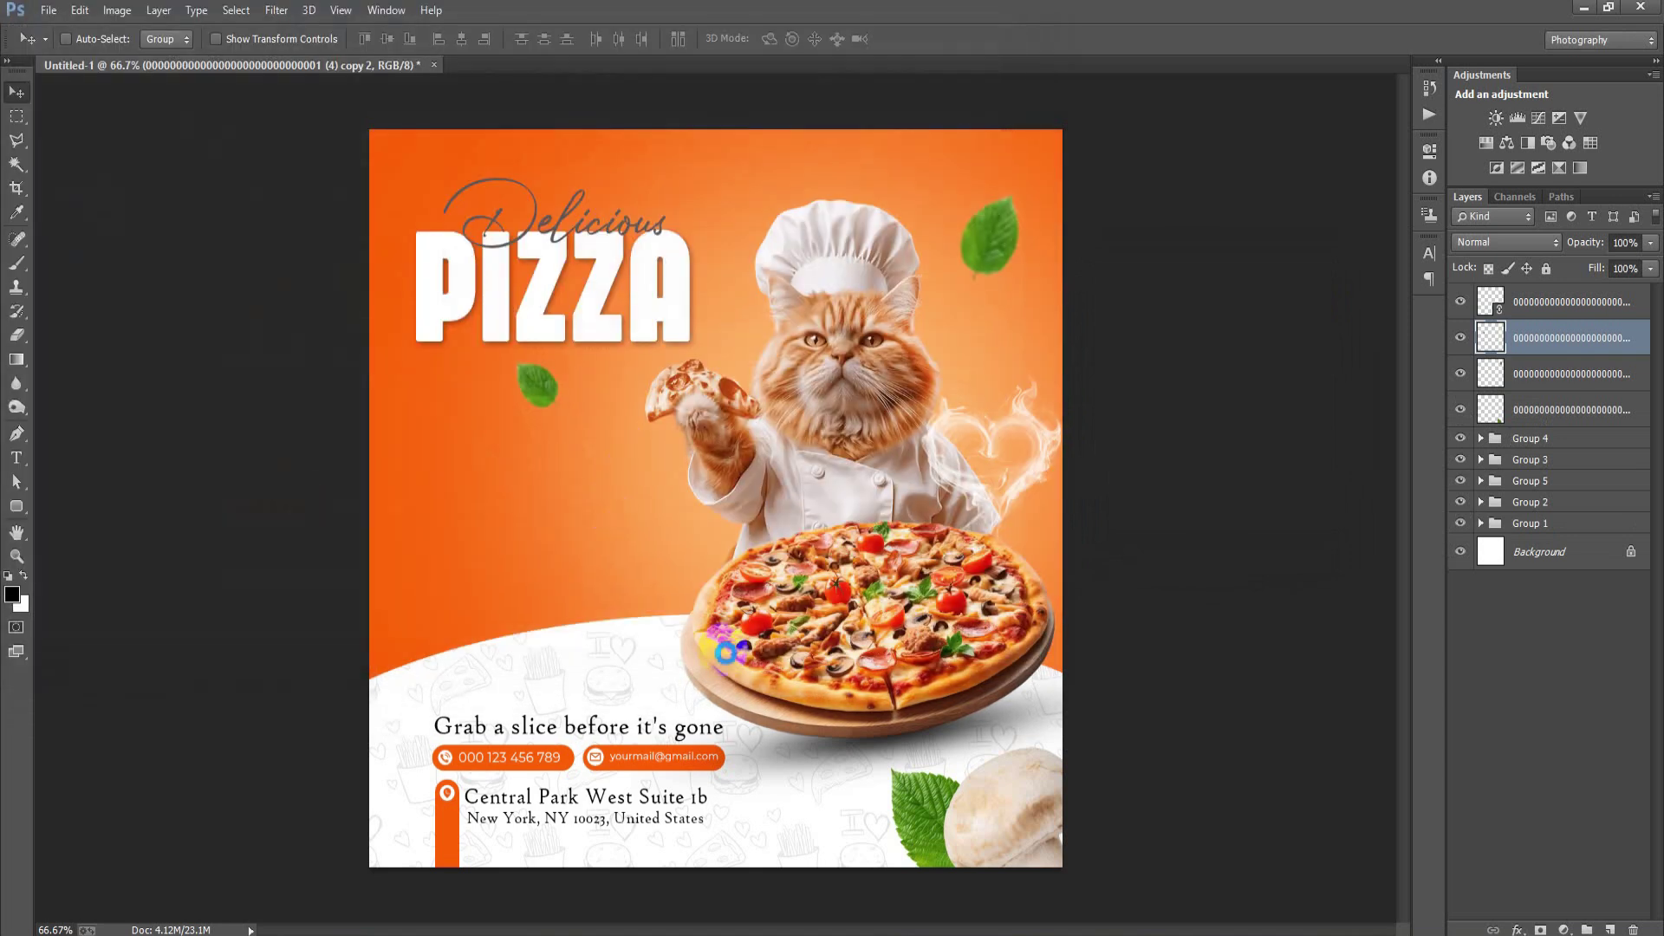
drag(1053, 687, 888, 630)
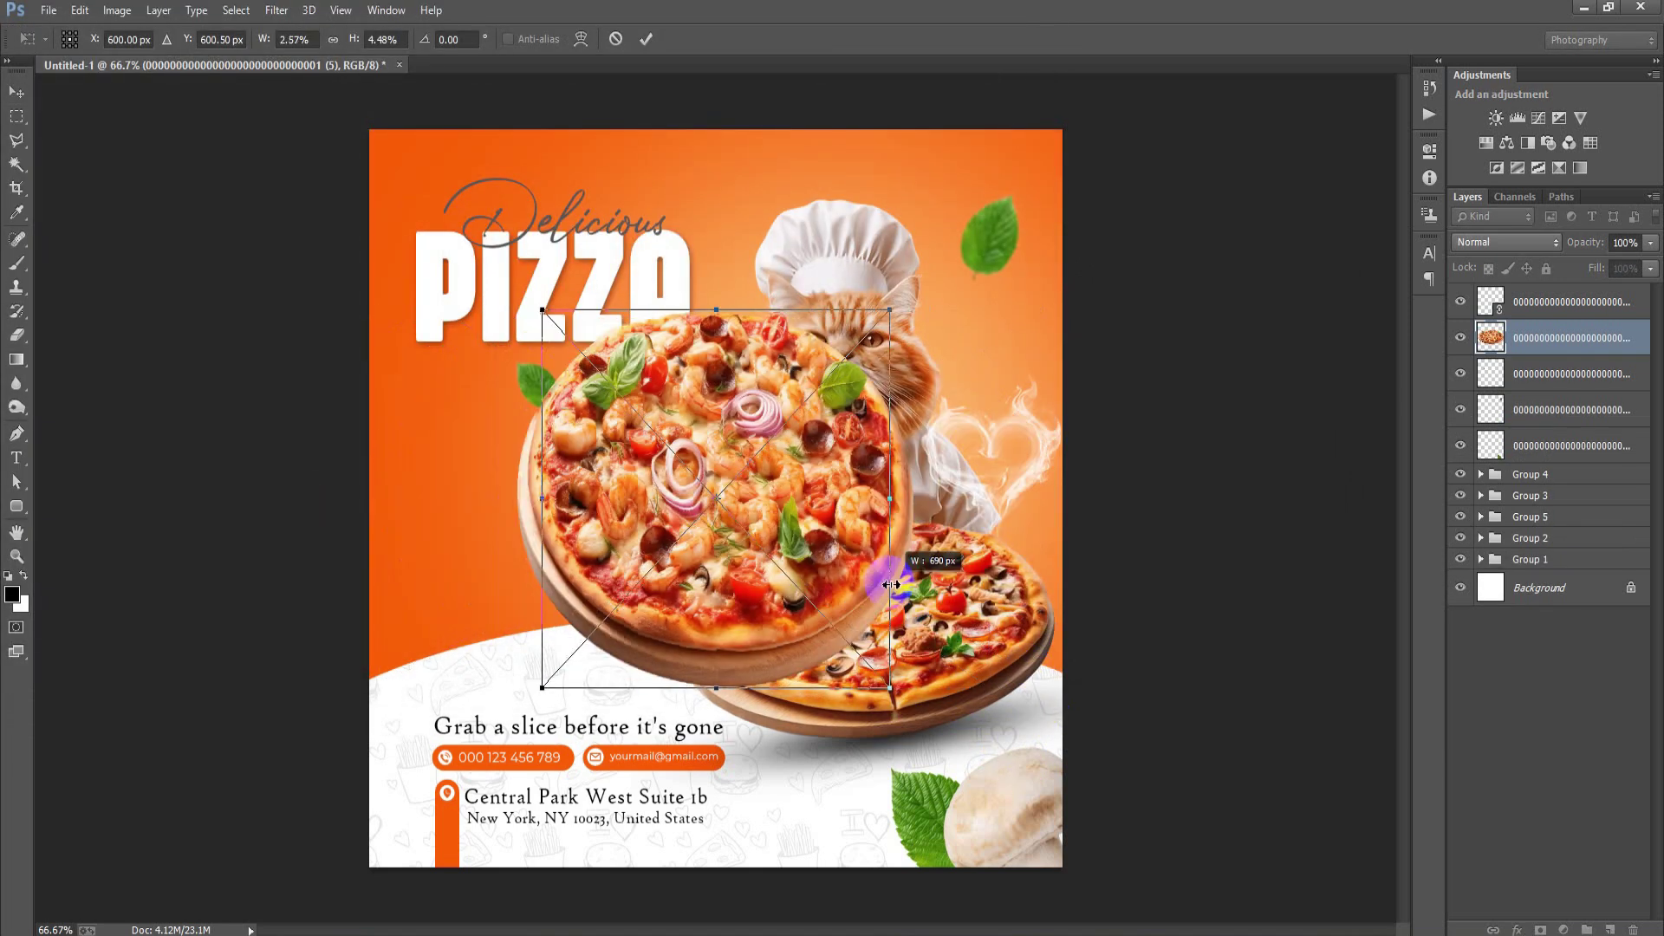
key(ctrl+z)
mouse_move(1065, 683)
mouse_down()
mouse_move(845, 548)
mouse_move(548, 539)
mouse_move(569, 539)
mouse_up()
drag(583, 613, 588, 619)
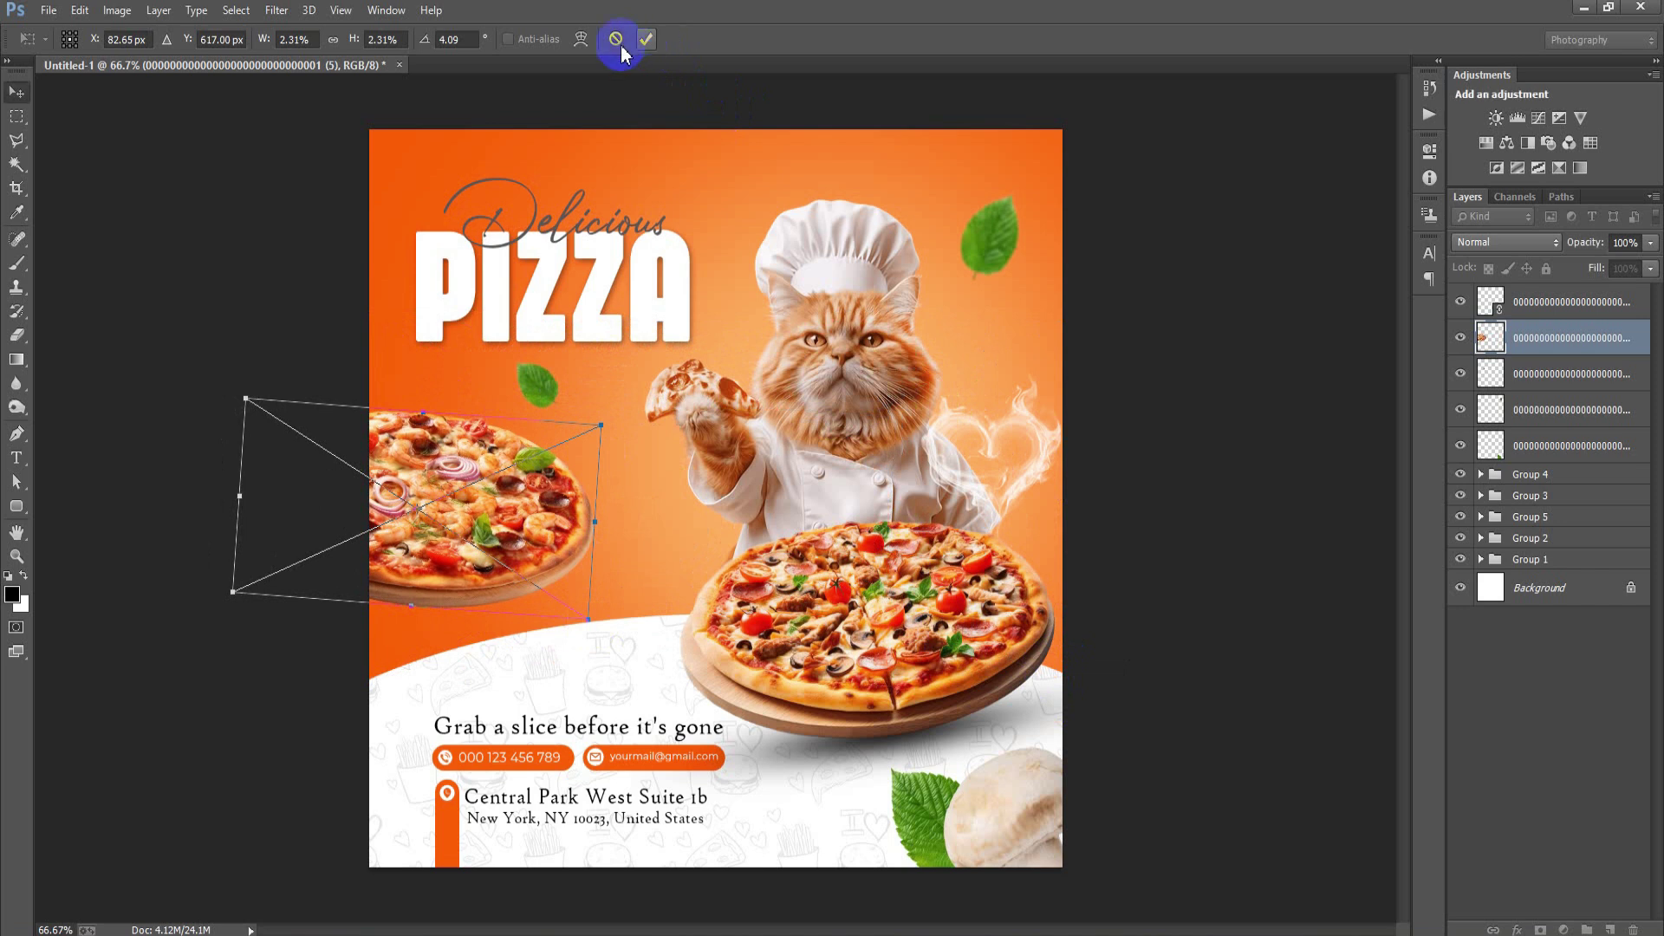
click(656, 45)
- Soften the side pizza with a Gaussian Blur of radius 2.3
click(277, 10)
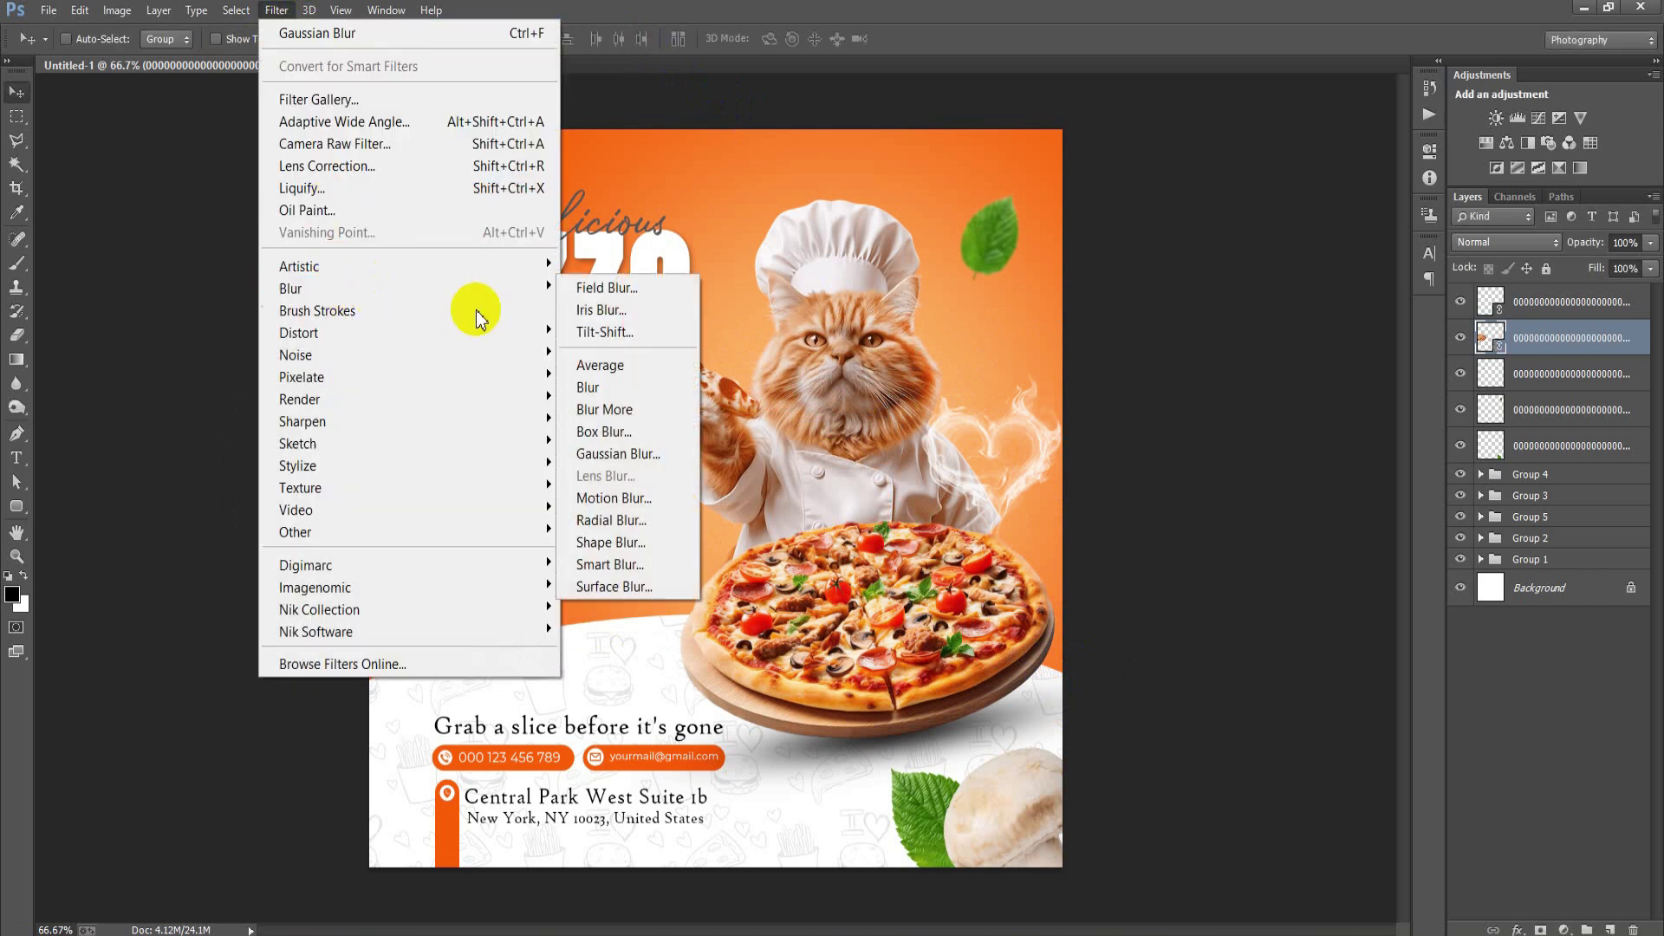
click(618, 453)
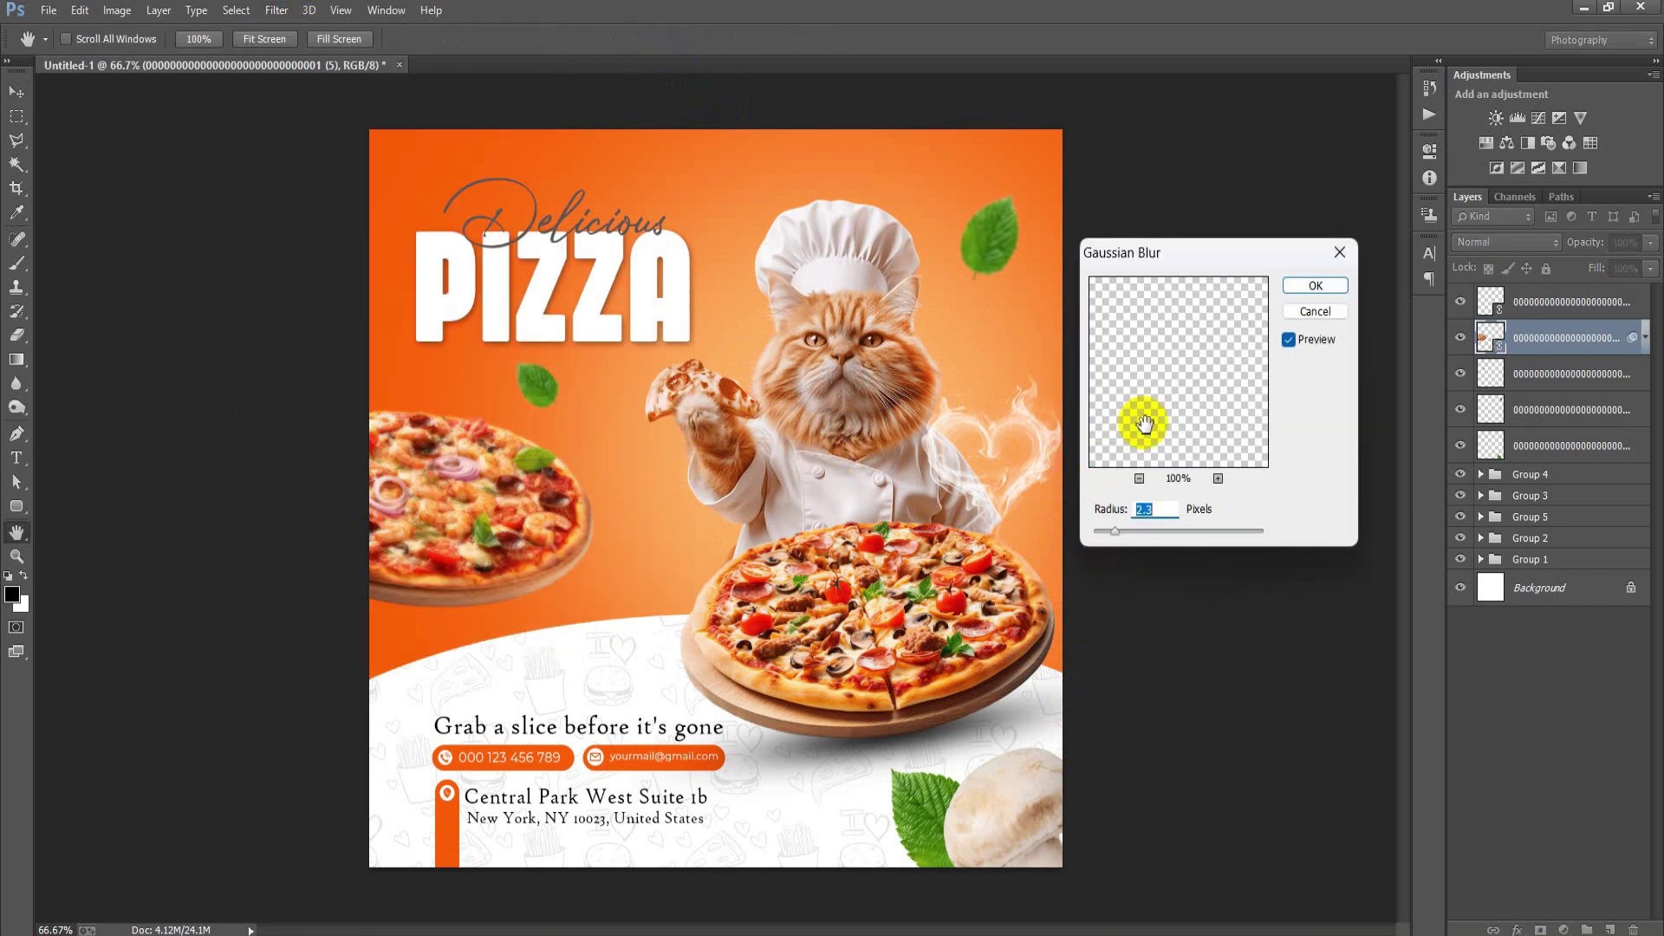
click(1314, 286)
click(49, 10)
- Place the tomato slice image, shrunk and rotated onto the poster's bottom edge
click(103, 369)
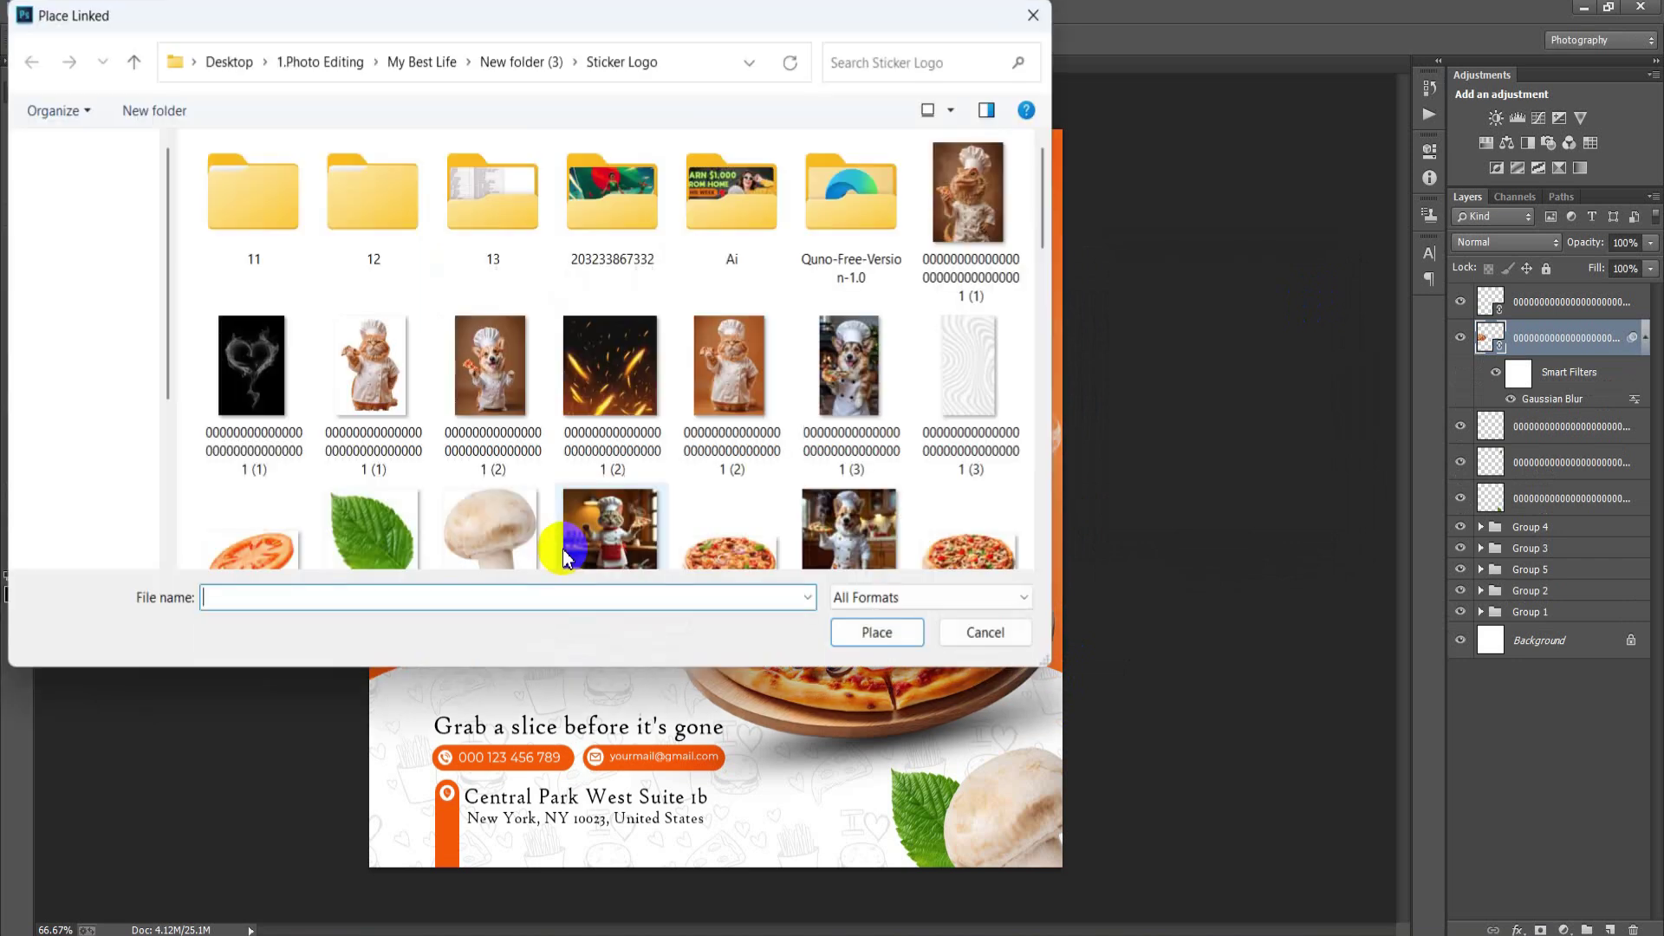
click(256, 547)
double_click(257, 548)
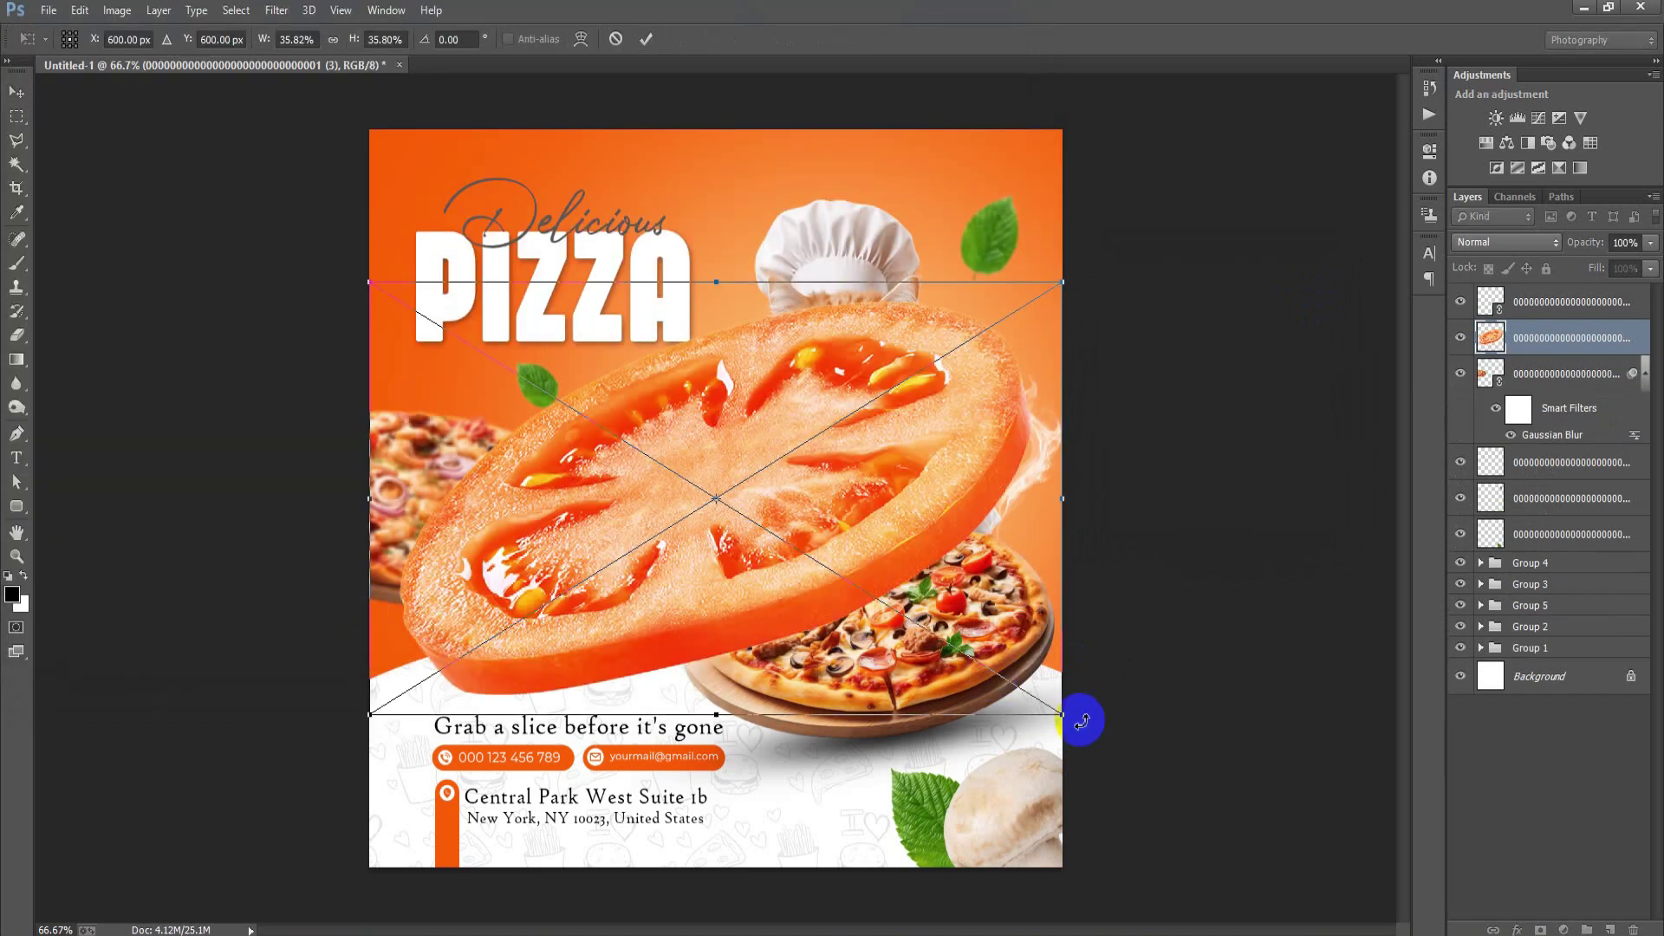
drag(1066, 718, 870, 499)
mouse_move(806, 529)
mouse_down()
mouse_move(766, 890)
mouse_move(810, 869)
mouse_up()
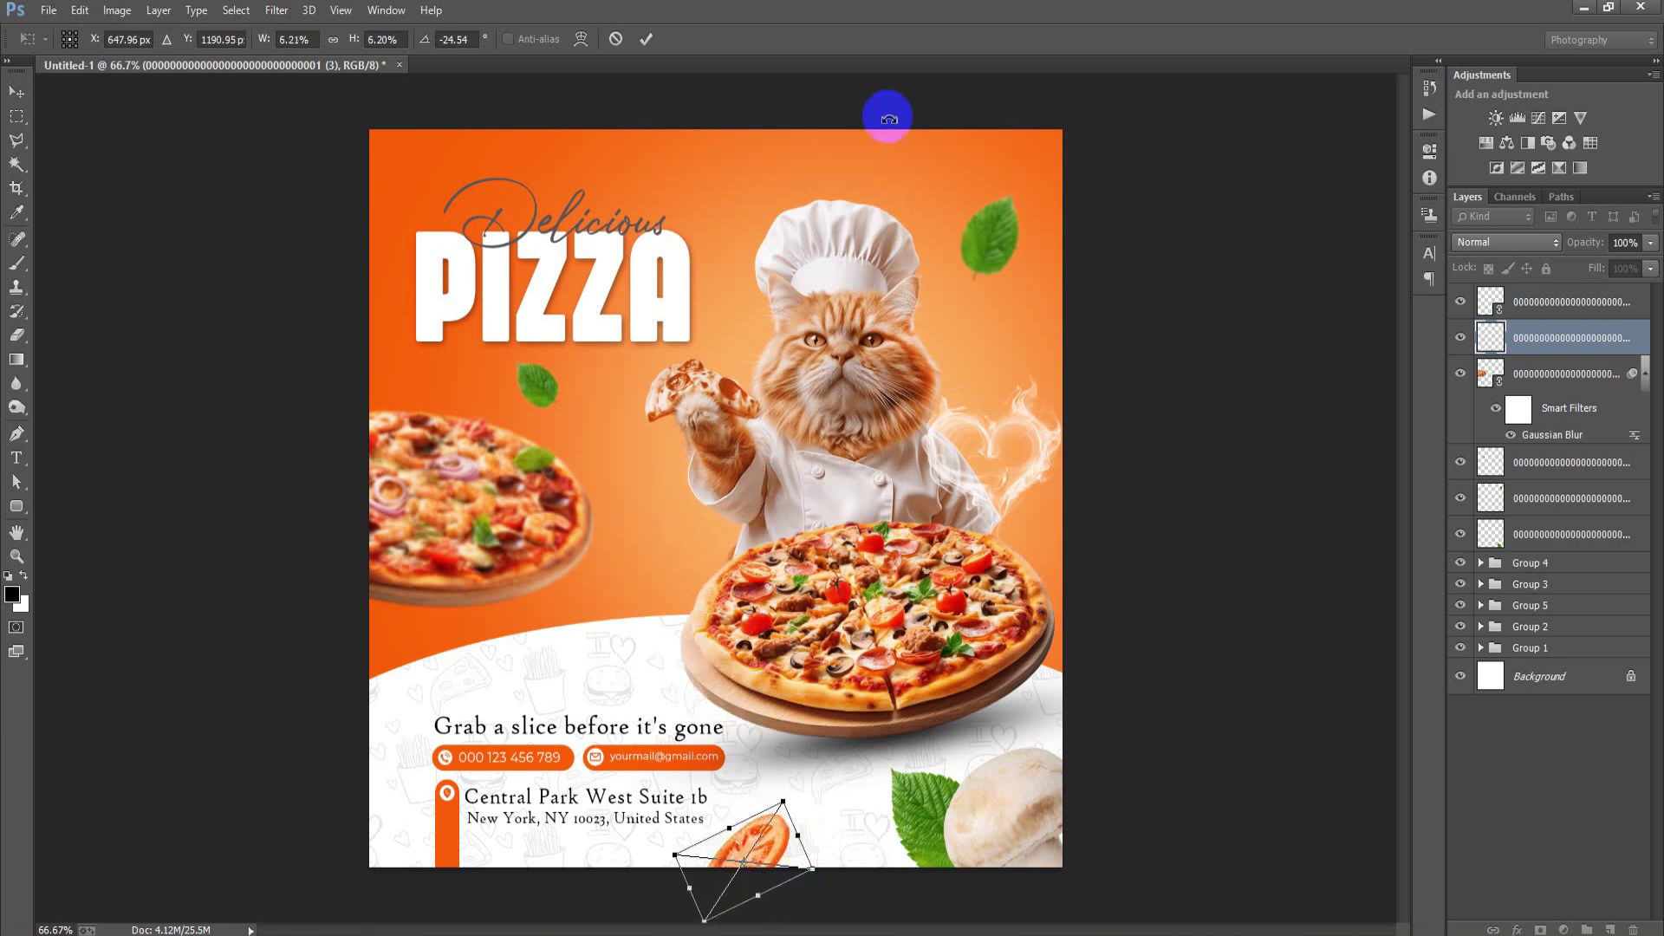
click(645, 40)
- Copy the tomato slice to the top-left corner, rotate it, and apply Gaussian Blur
mouse_move(755, 856)
mouse_down()
mouse_move(406, 173)
mouse_move(446, 280)
mouse_up()
key(ctrl+t)
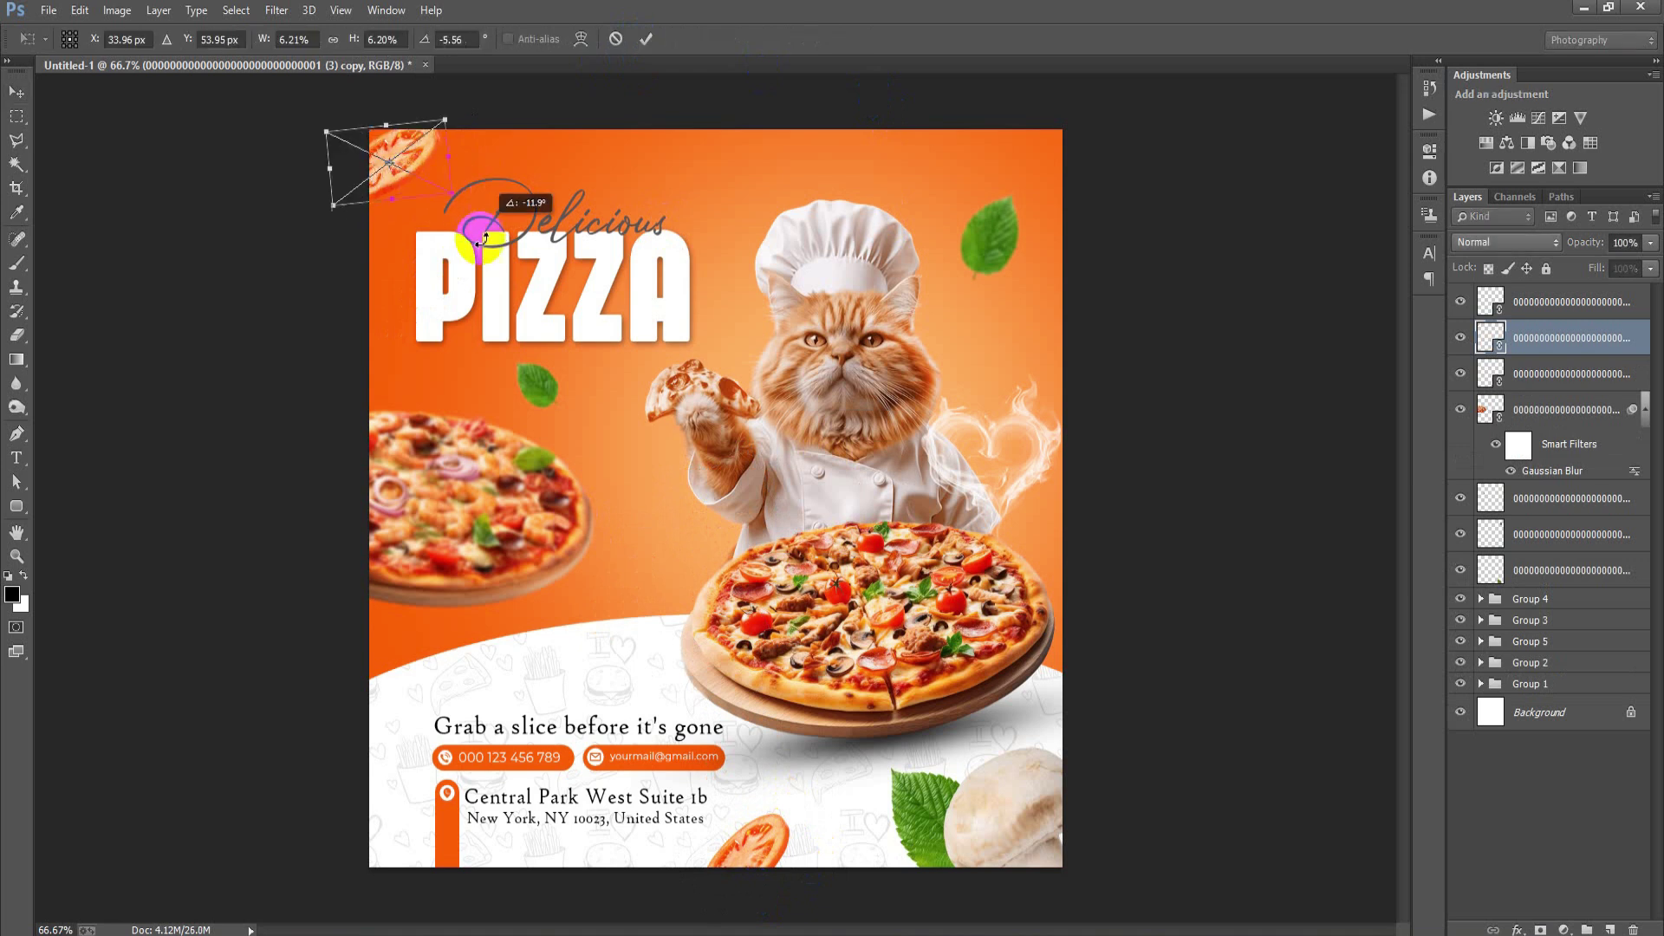
drag(427, 167, 419, 156)
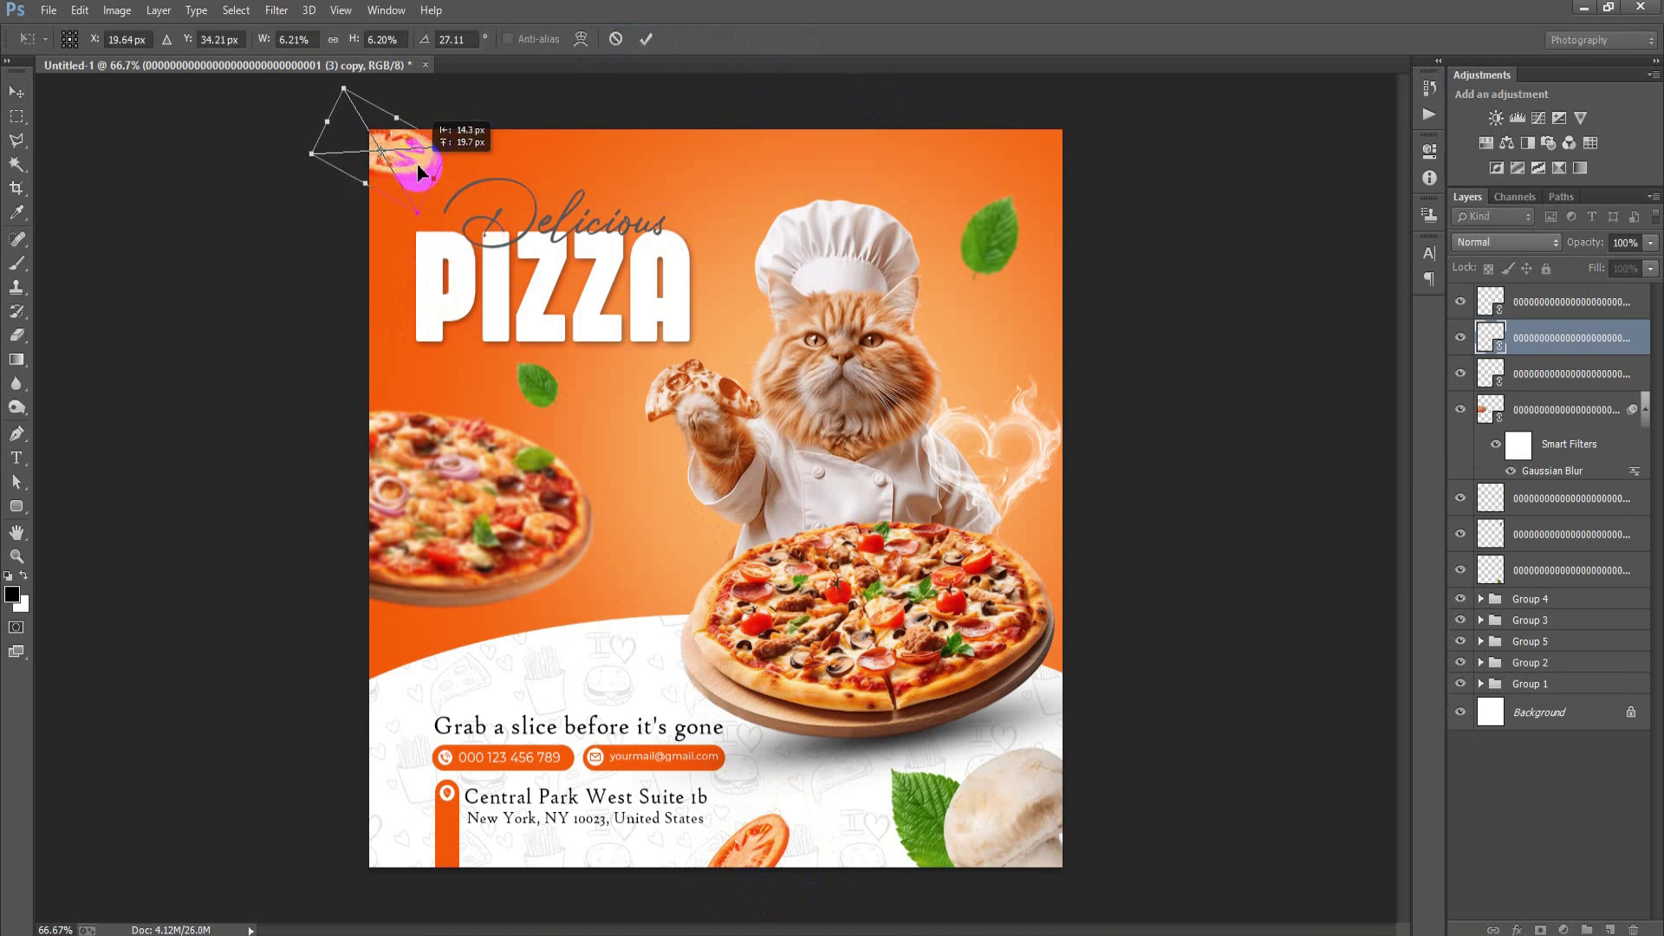
key(Return)
click(276, 9)
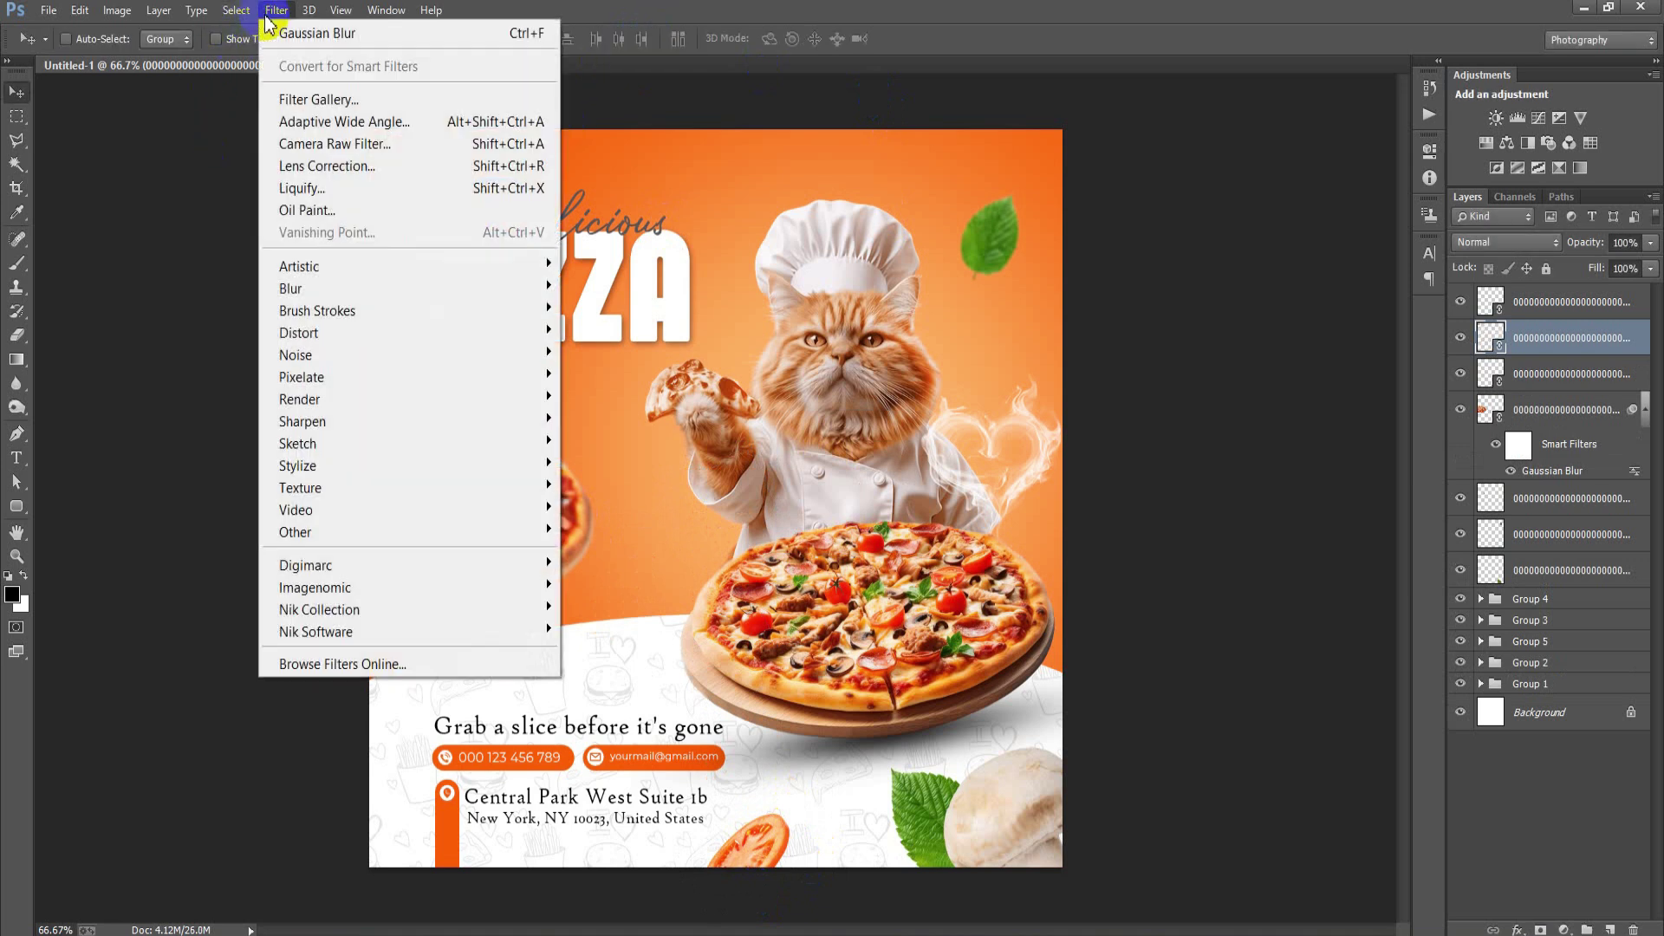
mouse_move(291, 289)
click(638, 457)
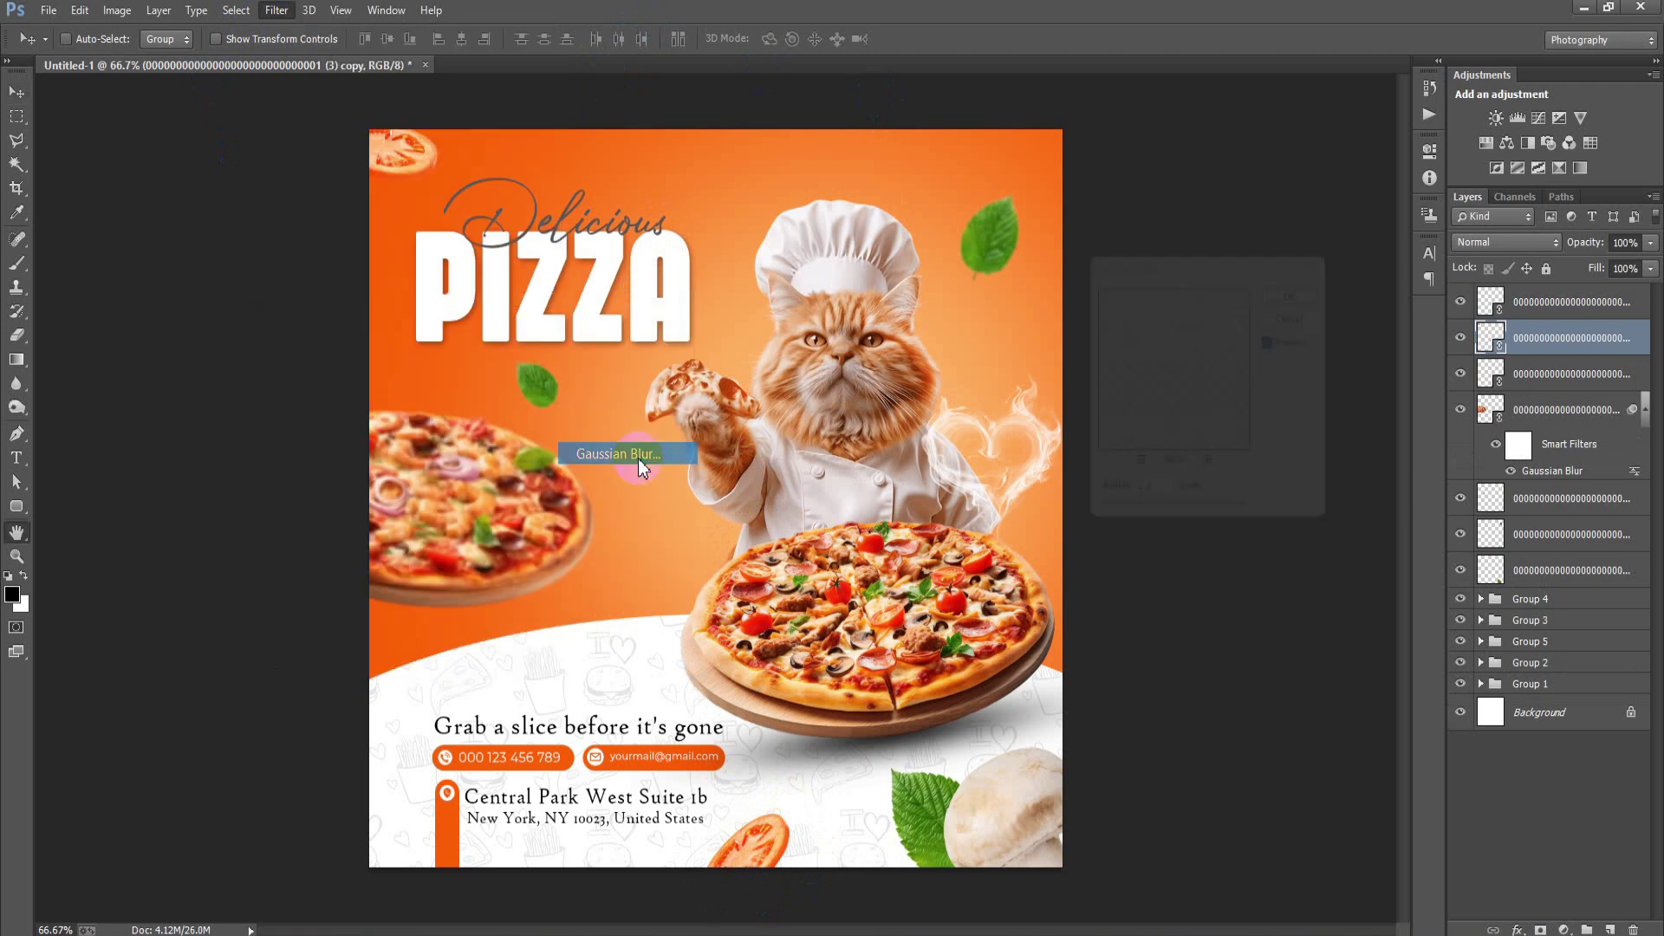
click(1316, 285)
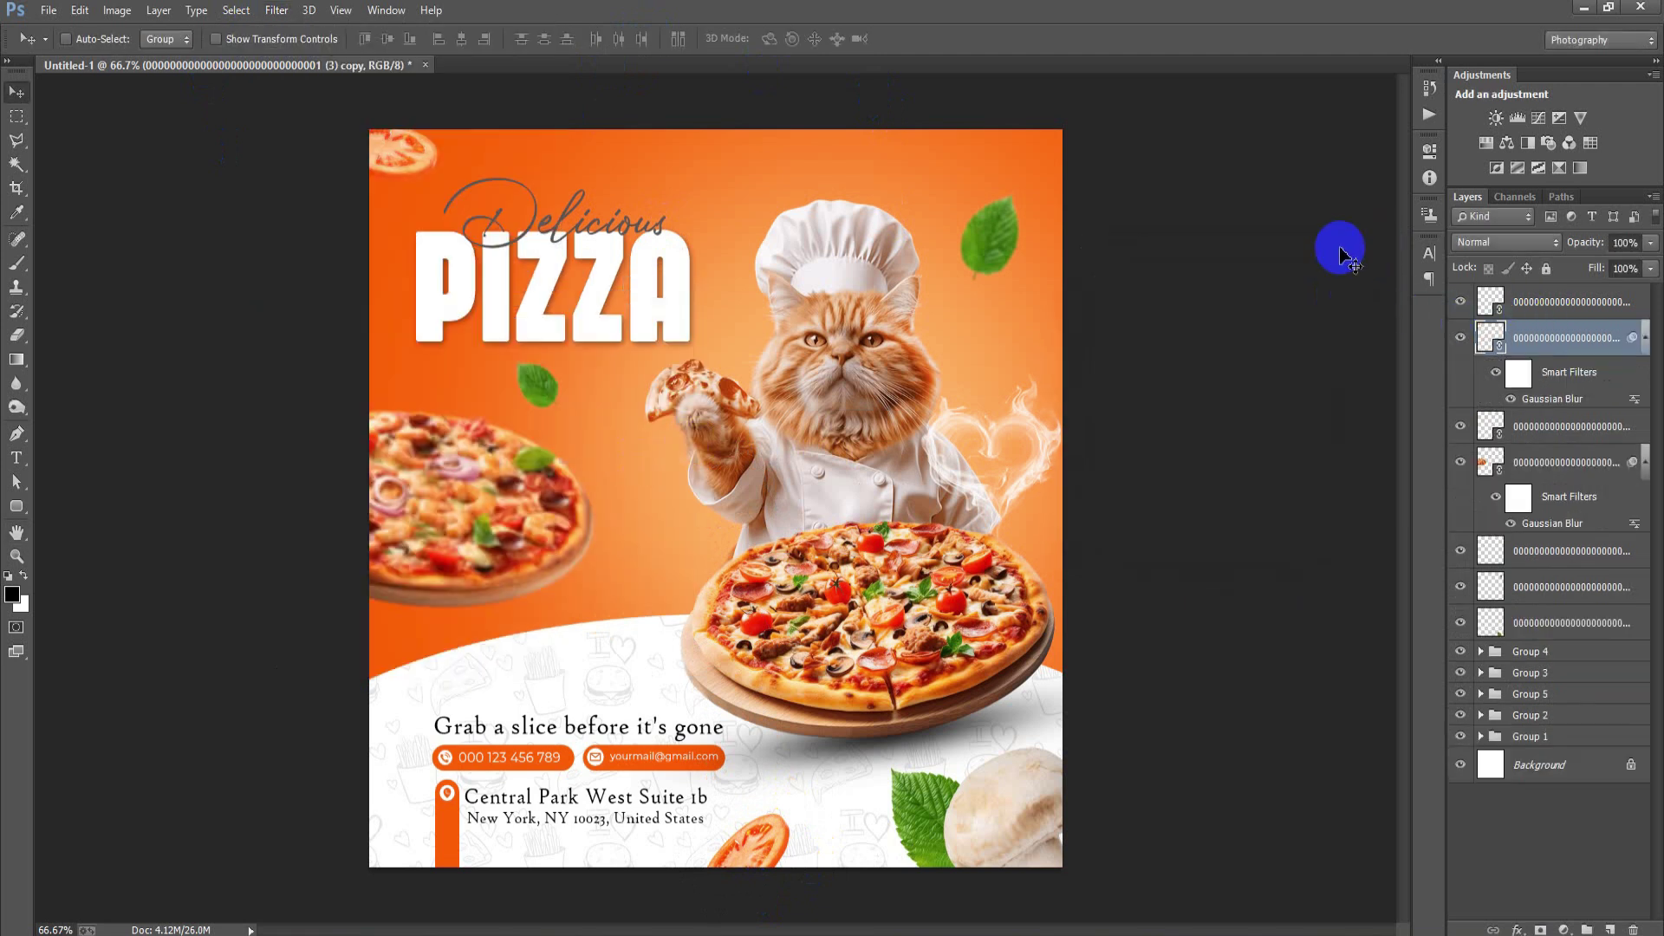
click(1573, 304)
shift+click(1564, 622)
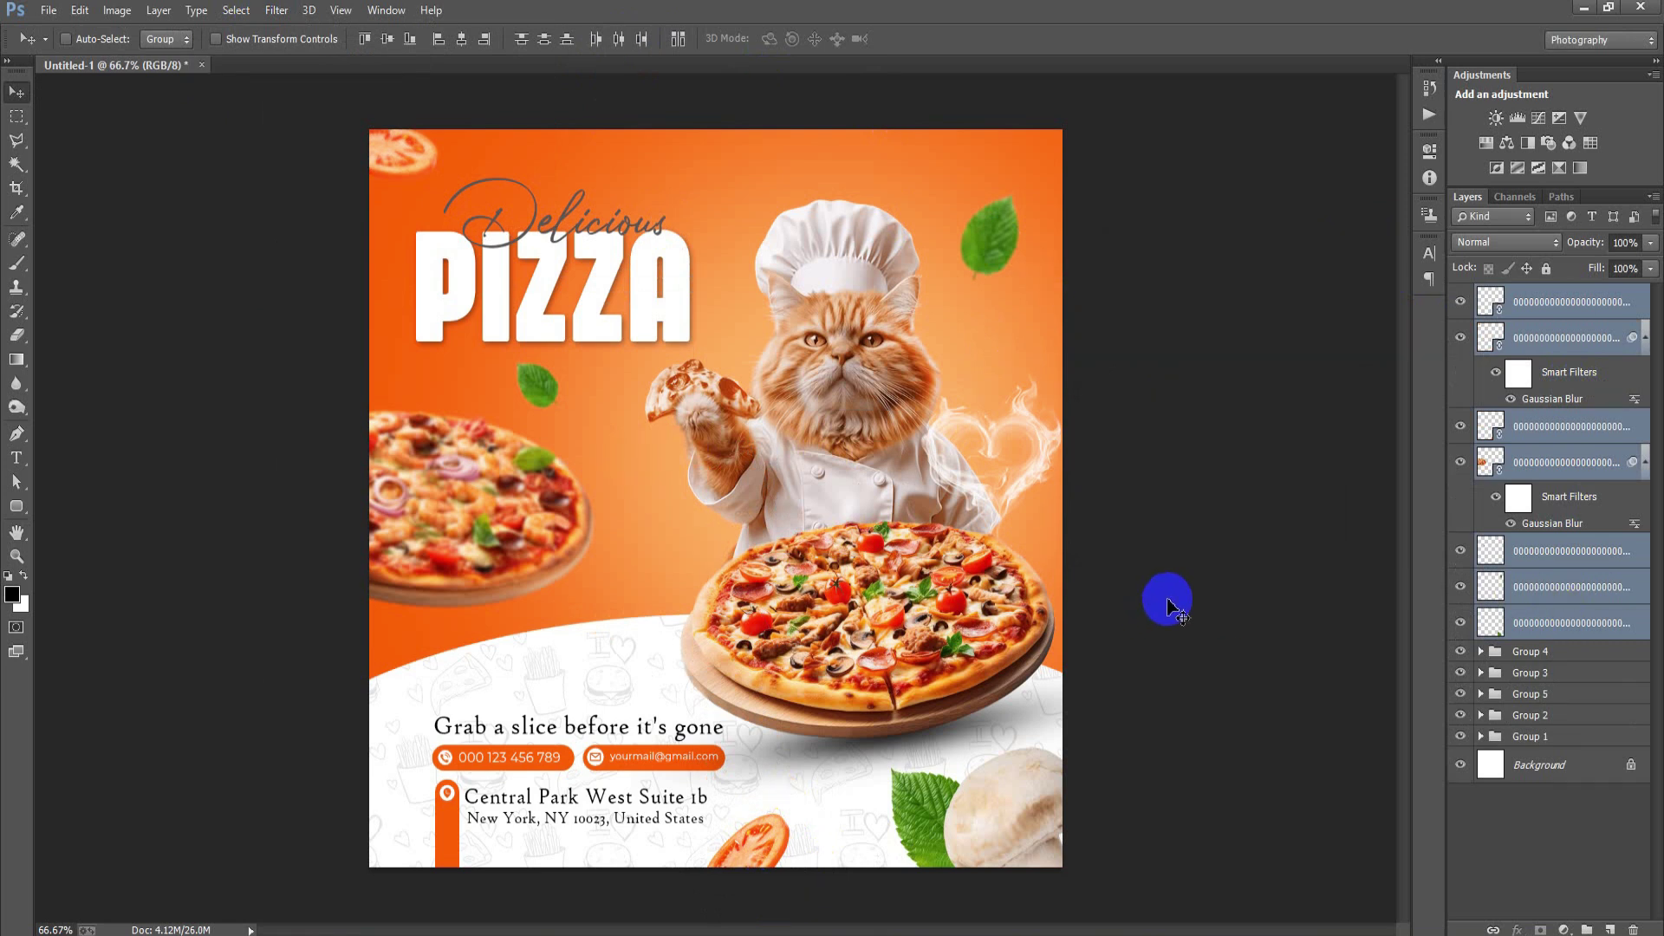
- Group the seven decoration layers and select Layer 1 inside Group 1
key(ctrl+g)
click(1546, 407)
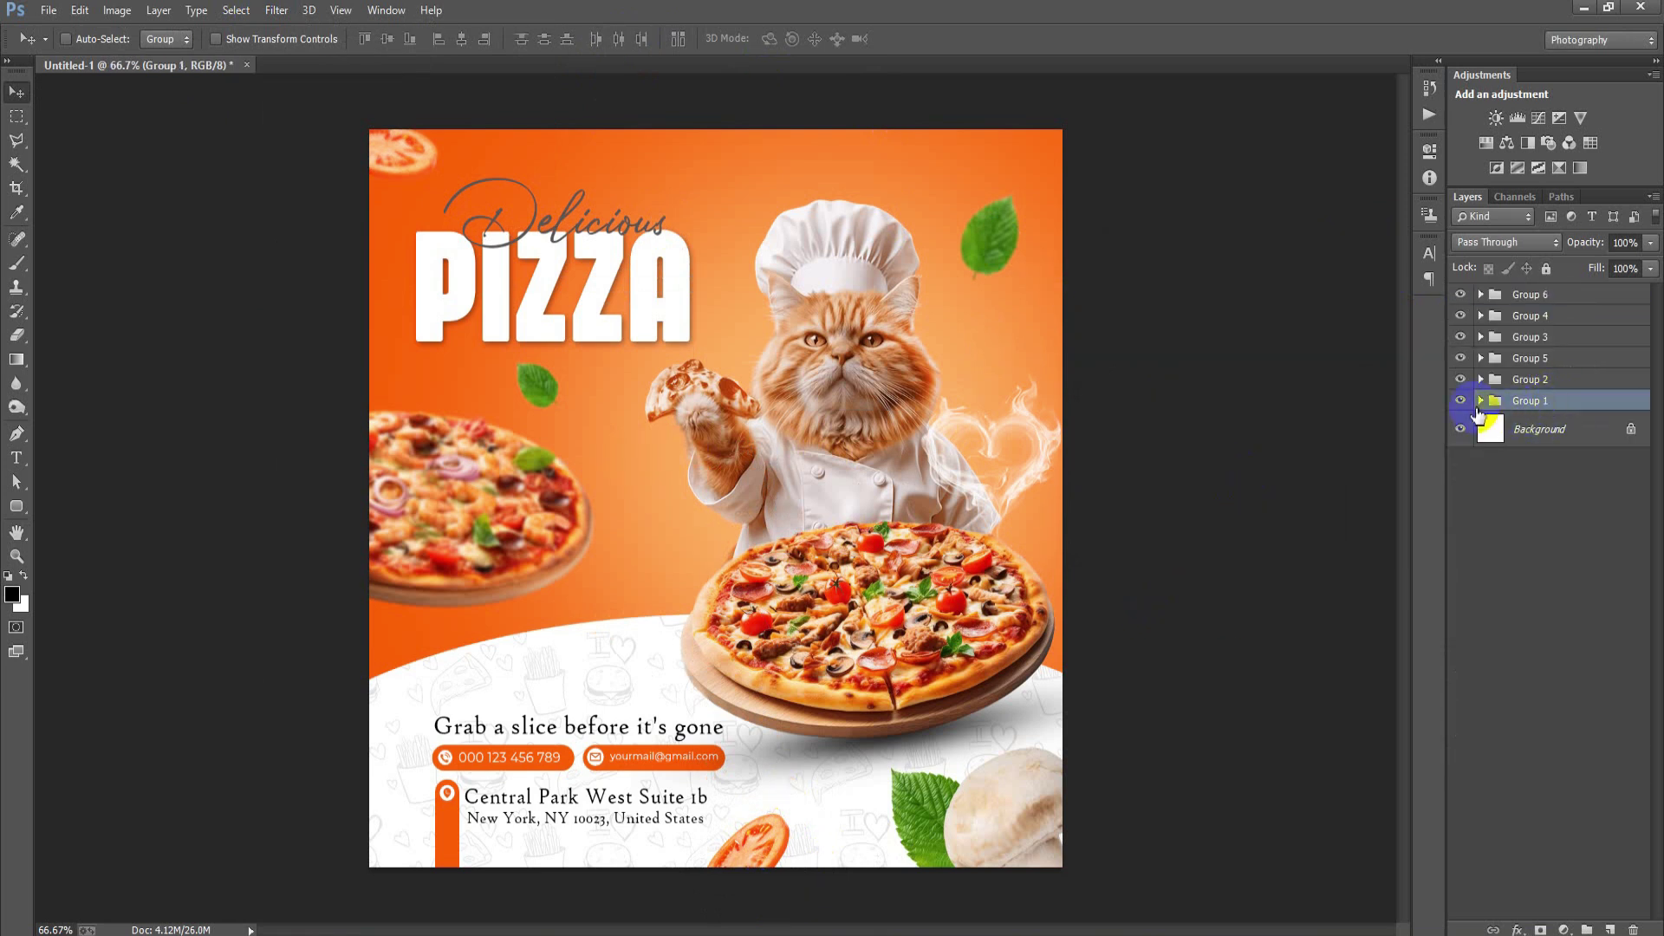
click(1480, 402)
click(1541, 431)
- Place the white swirl image scaled to cover the whole poster
click(49, 10)
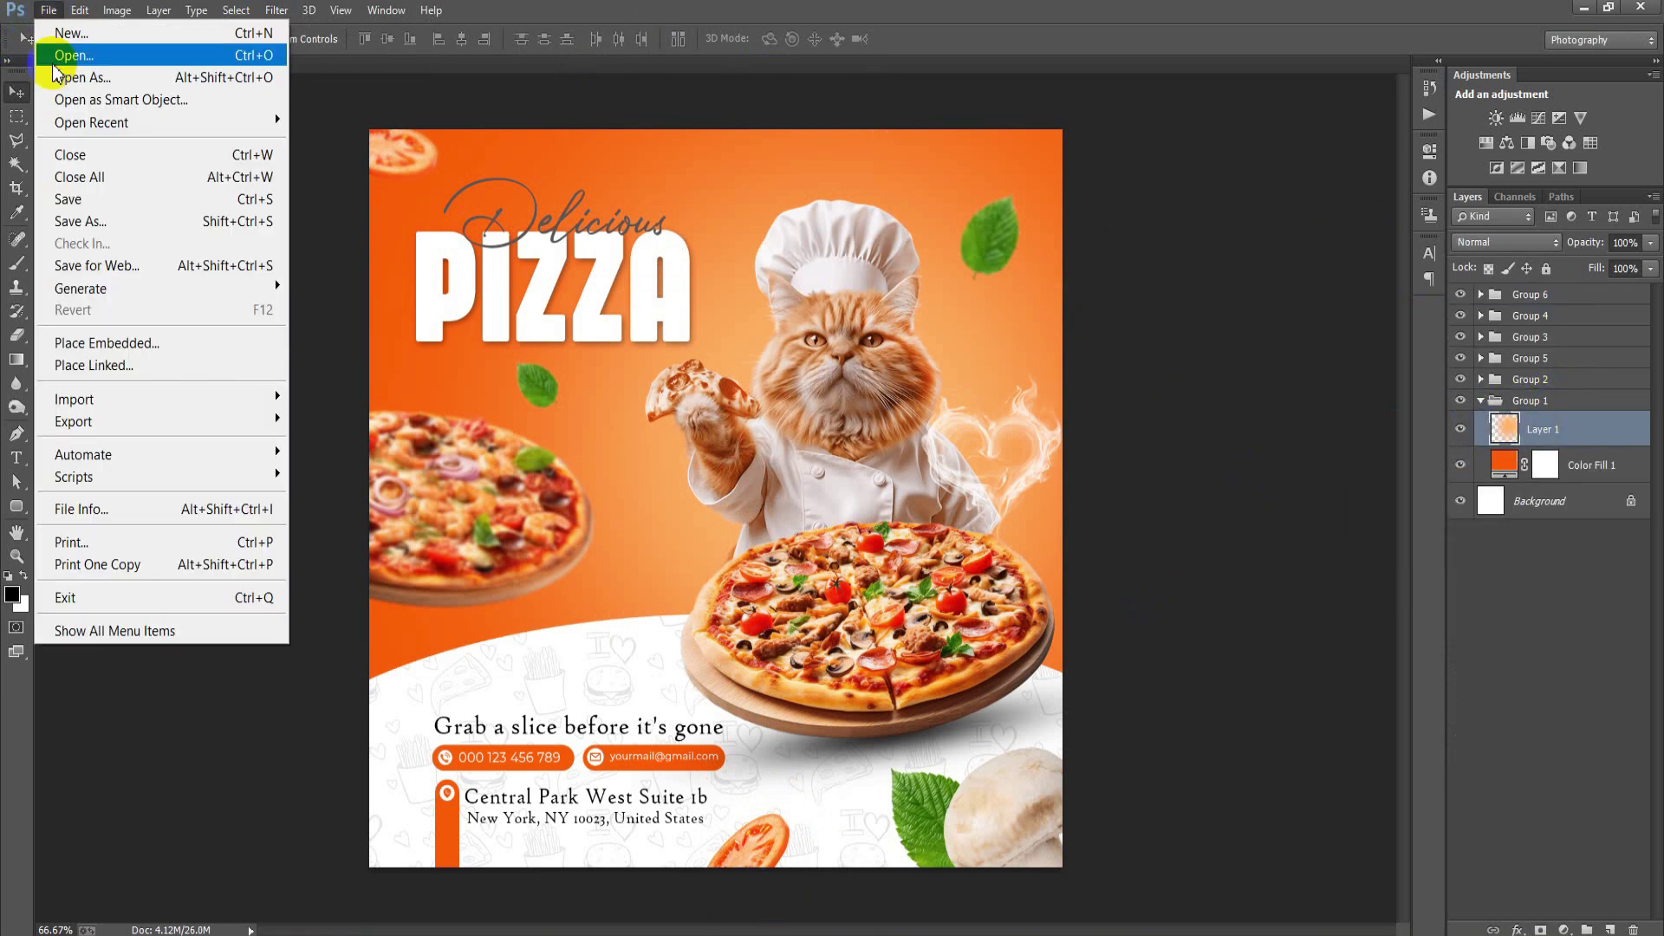
click(111, 360)
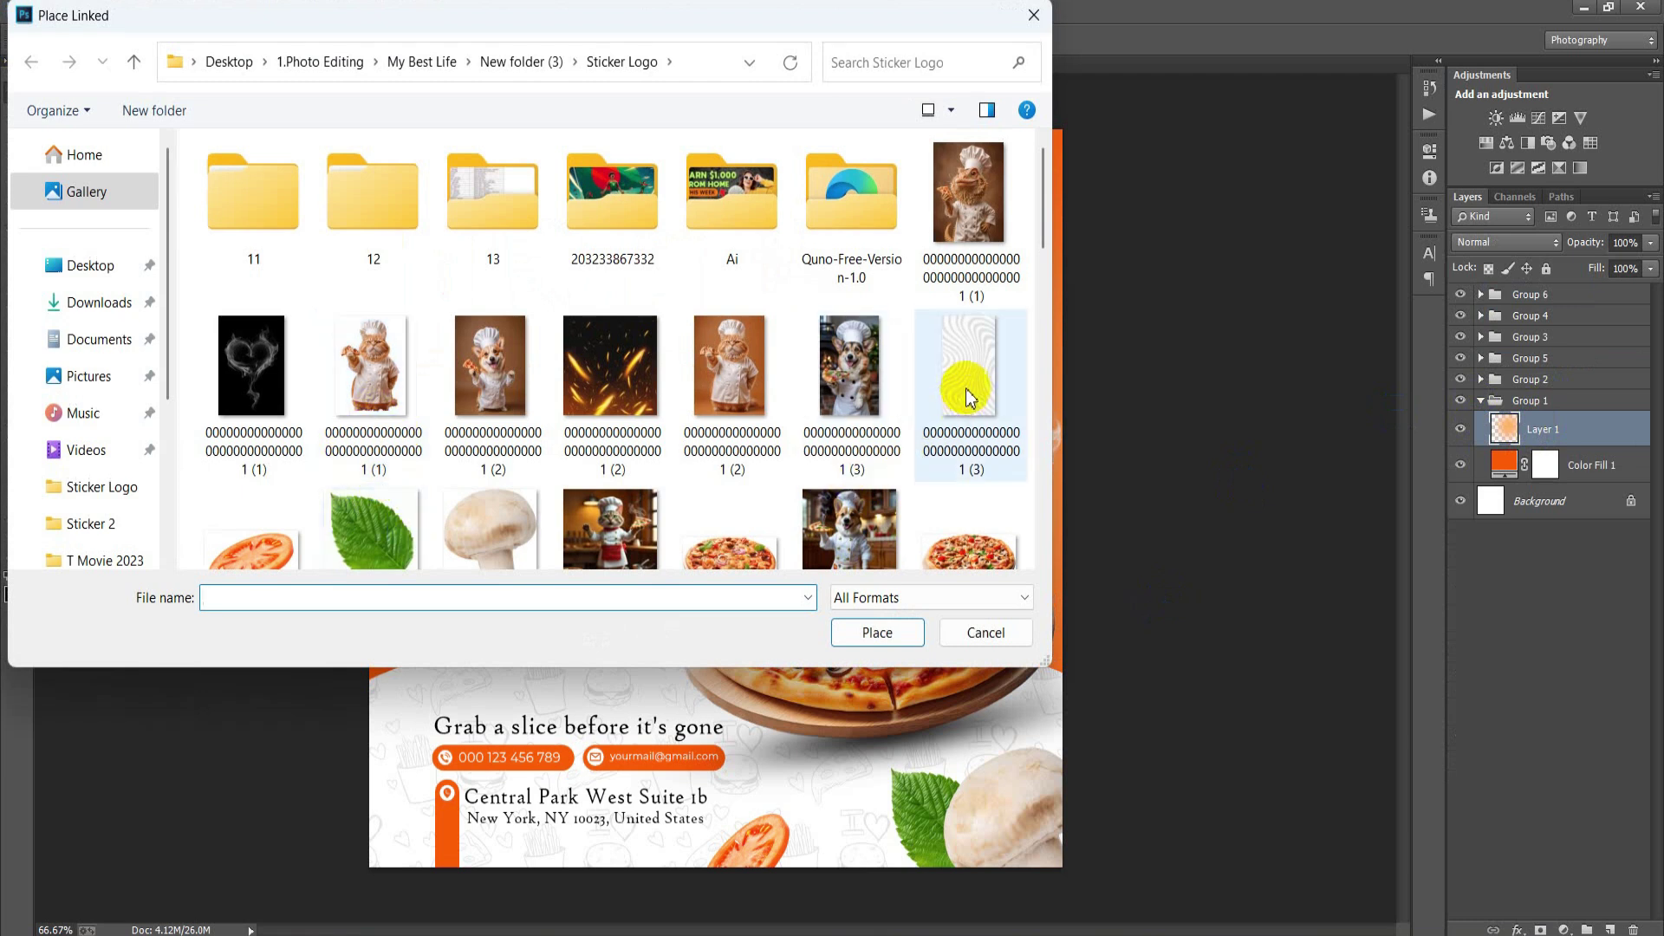
double_click(962, 372)
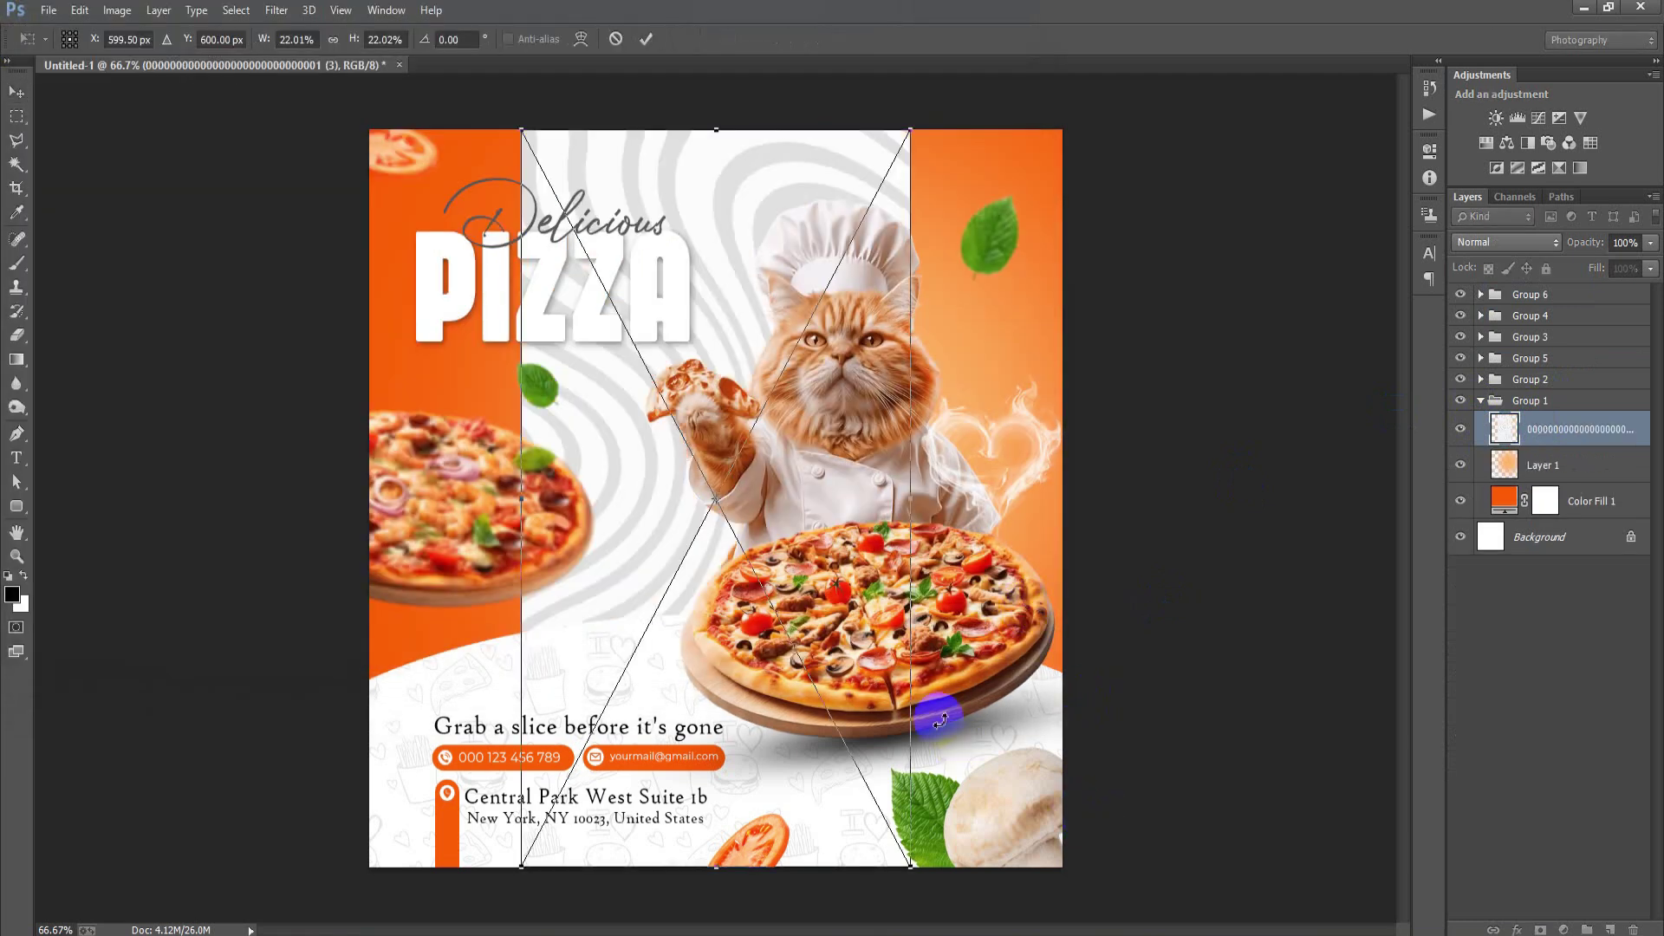
key(ctrl+minus)
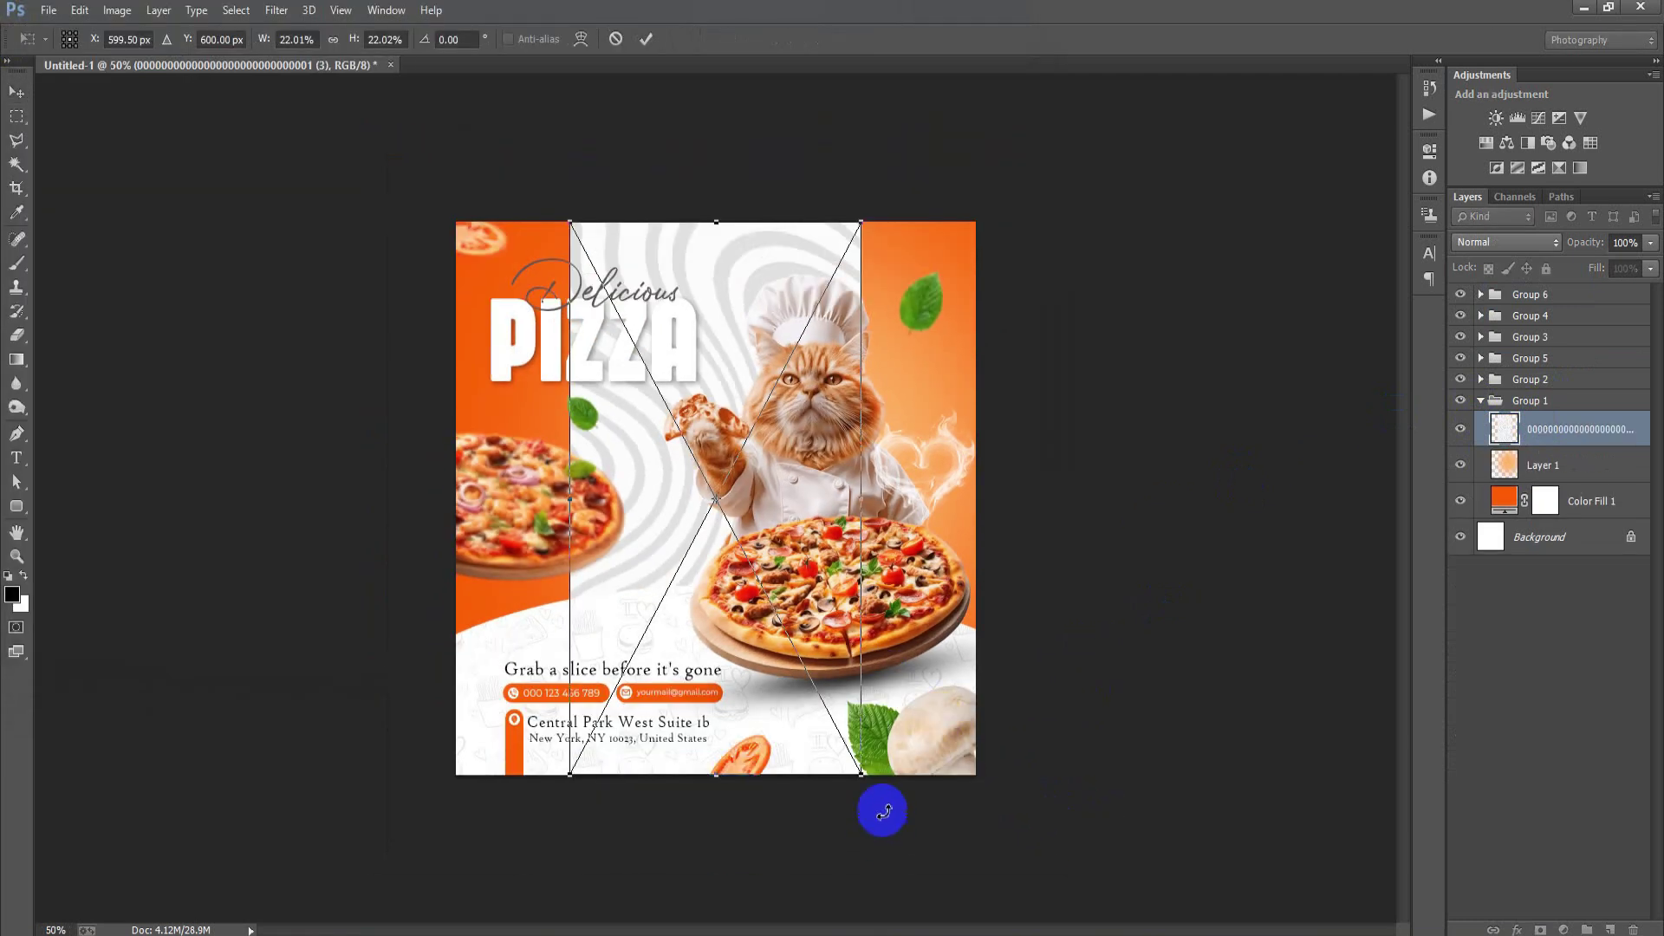
mouse_move(861, 774)
mouse_down()
mouse_move(1095, 910)
mouse_move(1393, 906)
mouse_up()
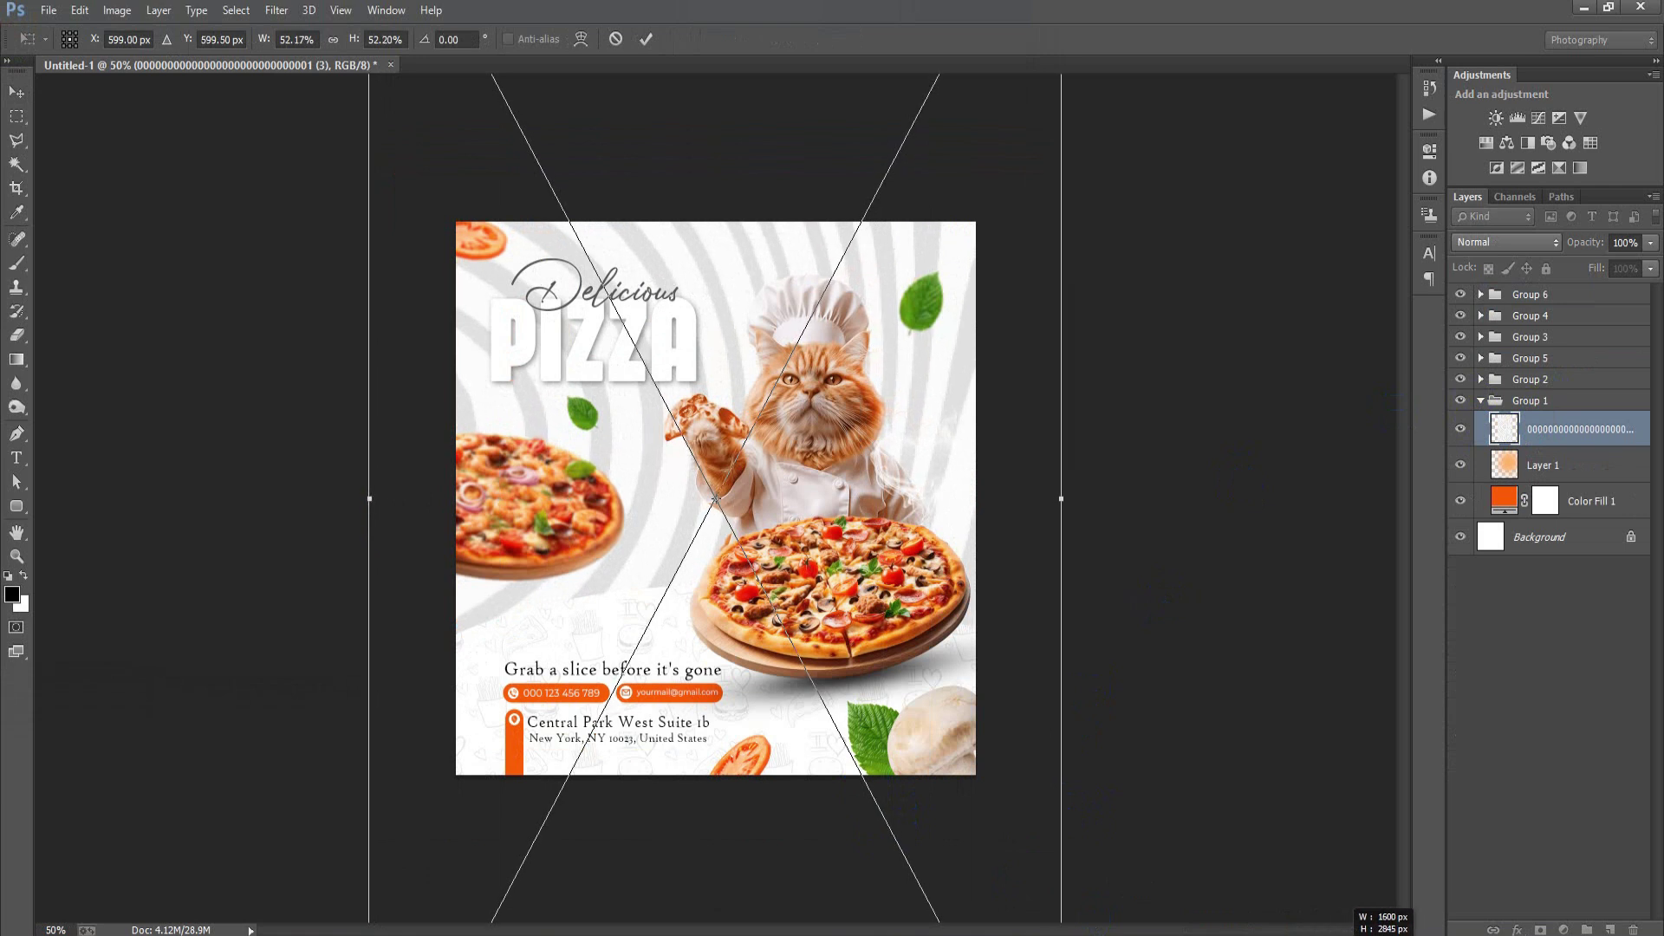
click(644, 40)
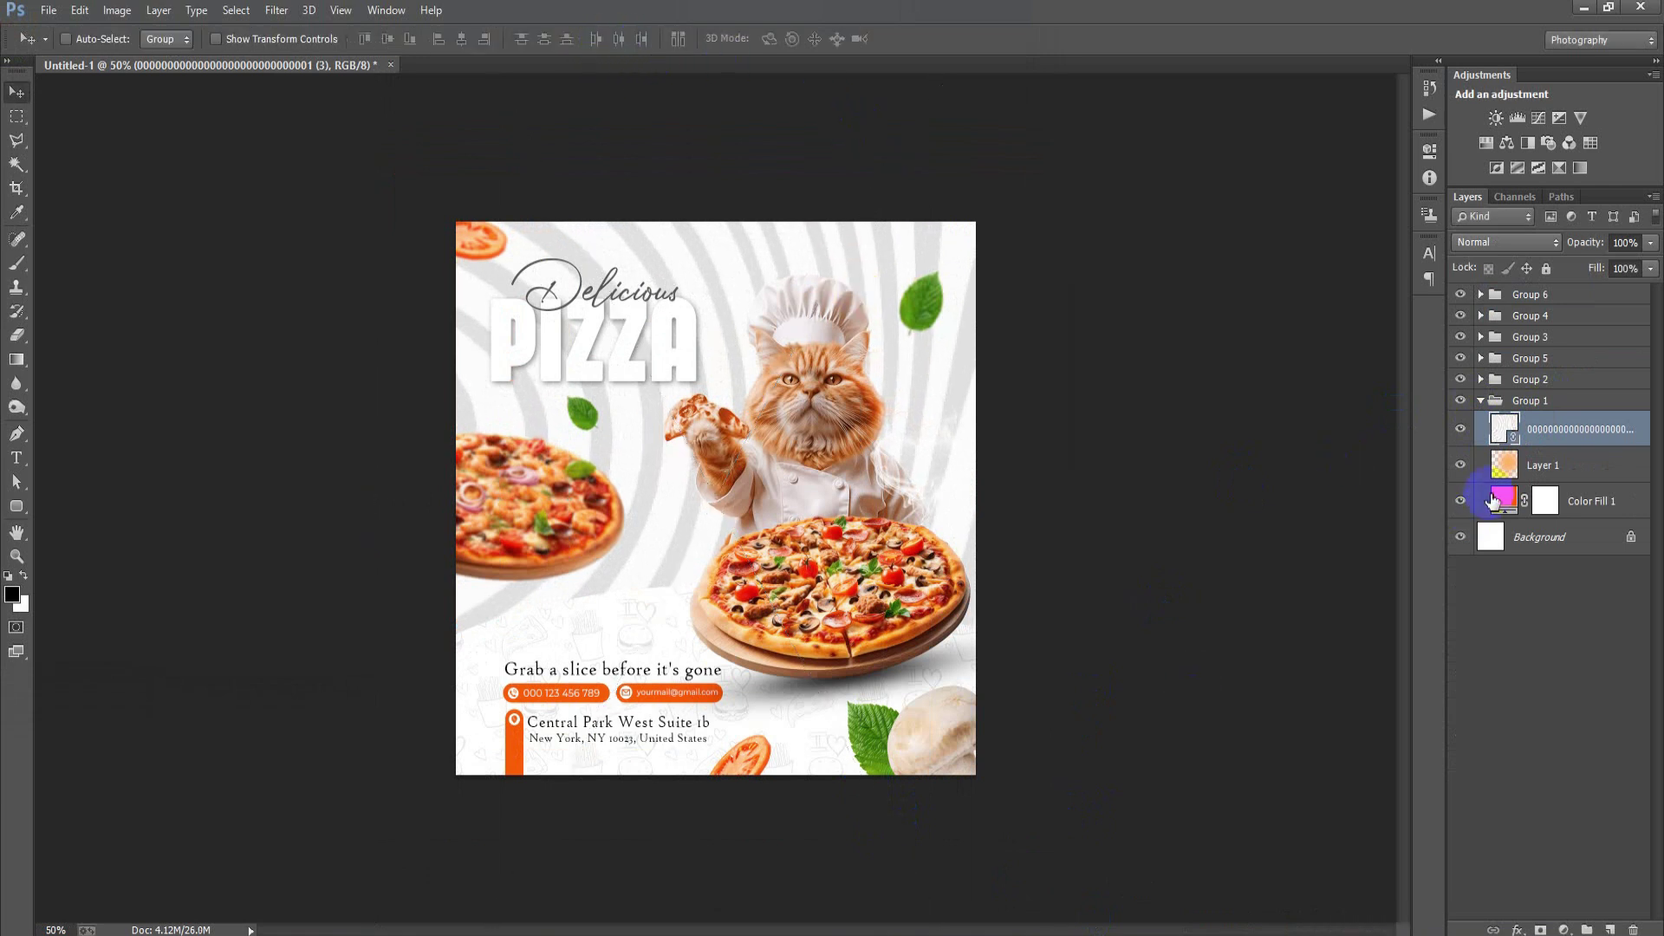
- Rasterize the swirl layer and blend it with Multiply at 43% opacity
right_click(1541, 431)
click(1190, 430)
click(1473, 241)
click(1474, 419)
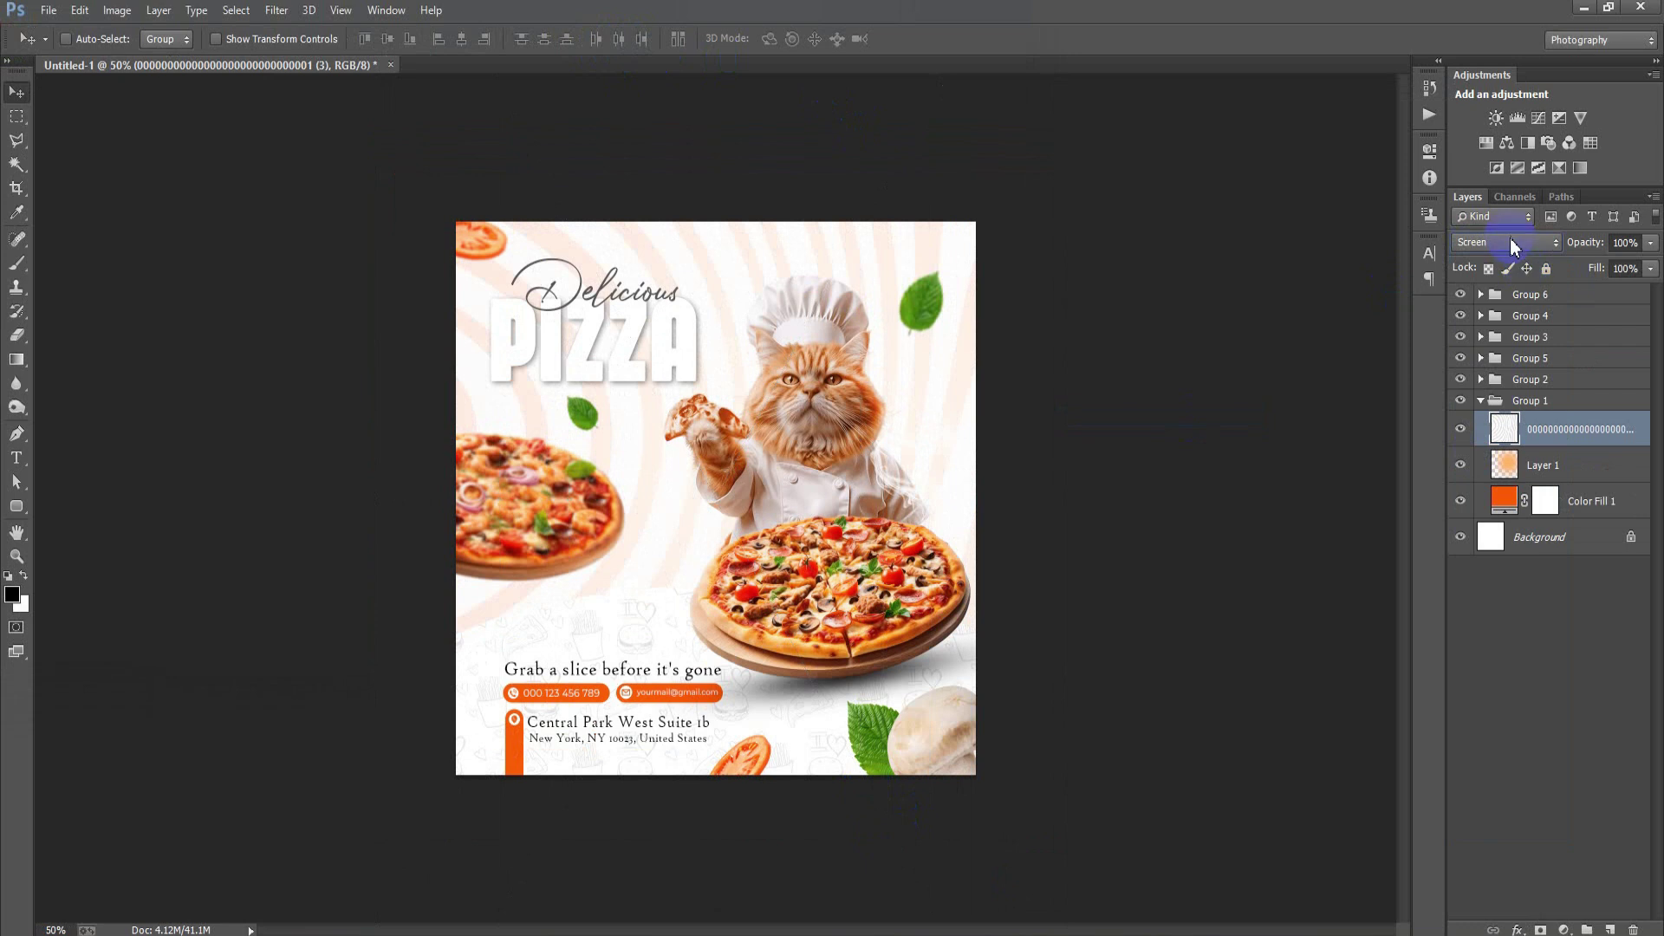
click(1513, 246)
click(1491, 325)
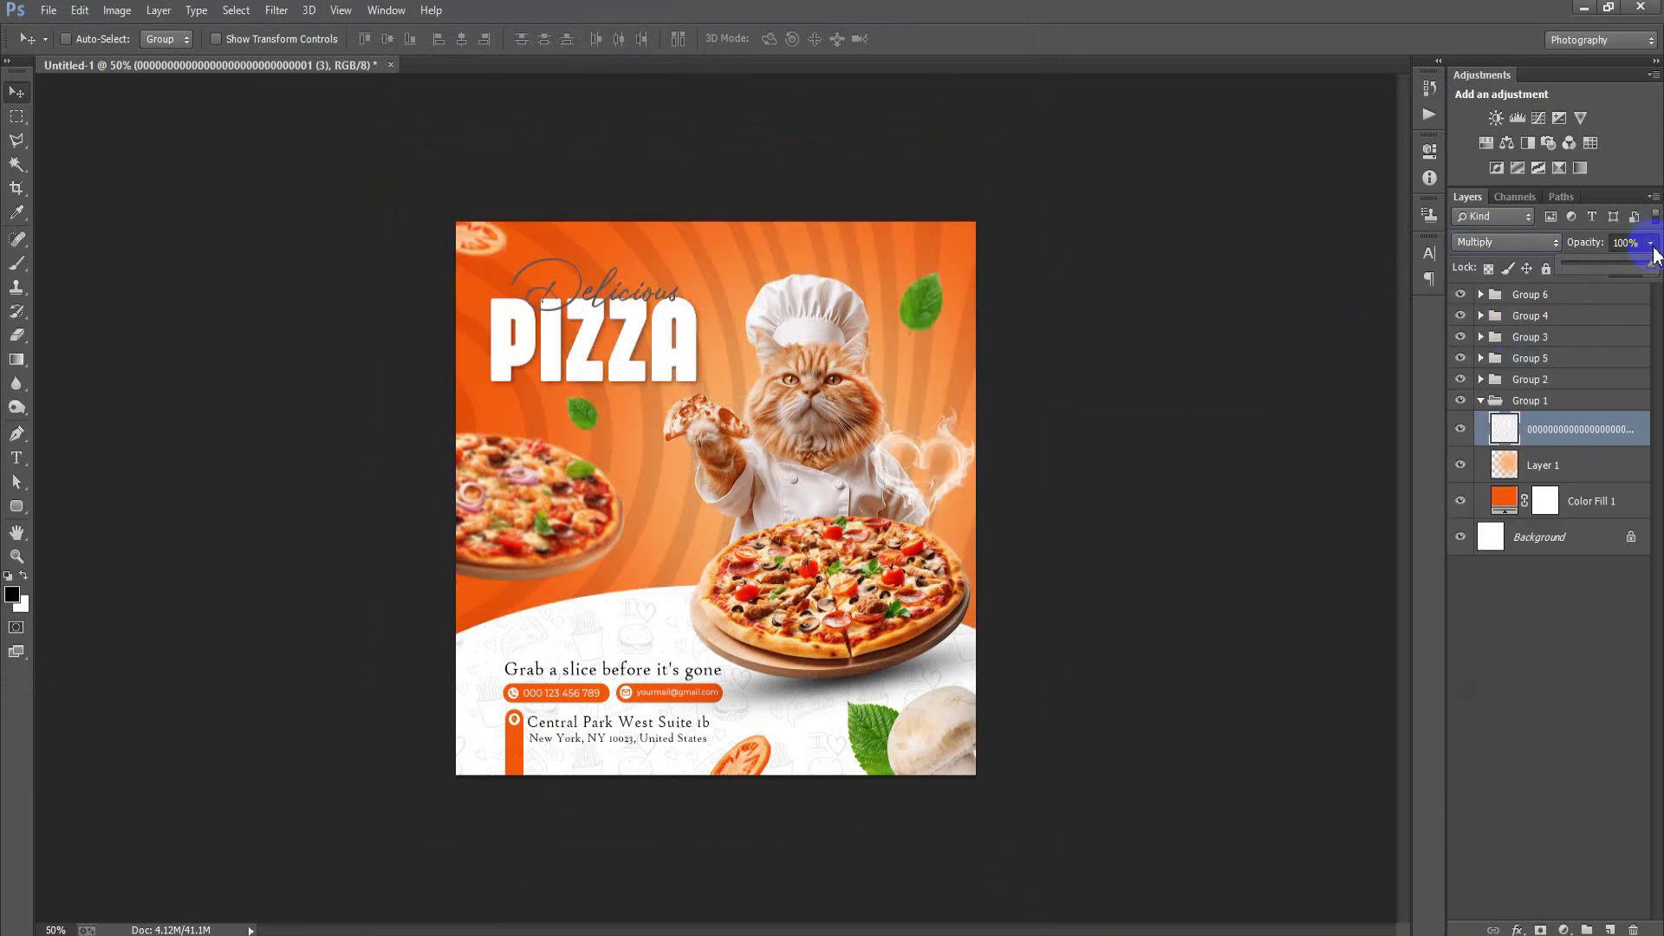
drag(1598, 280, 1593, 281)
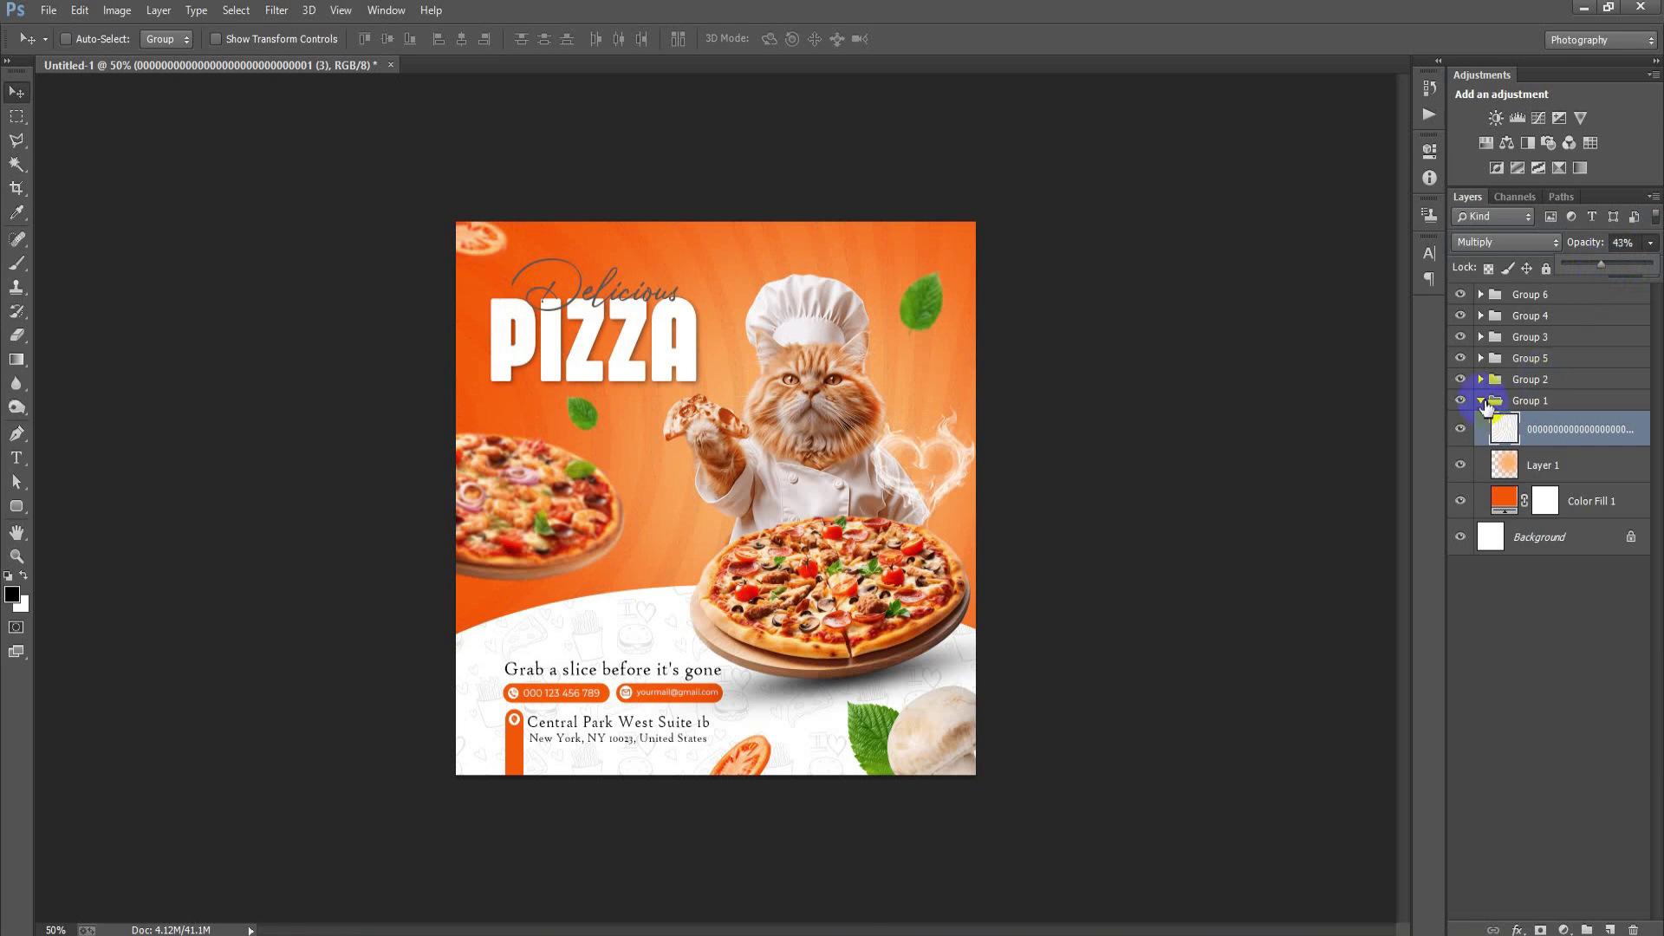
click(1482, 401)
click(1482, 359)
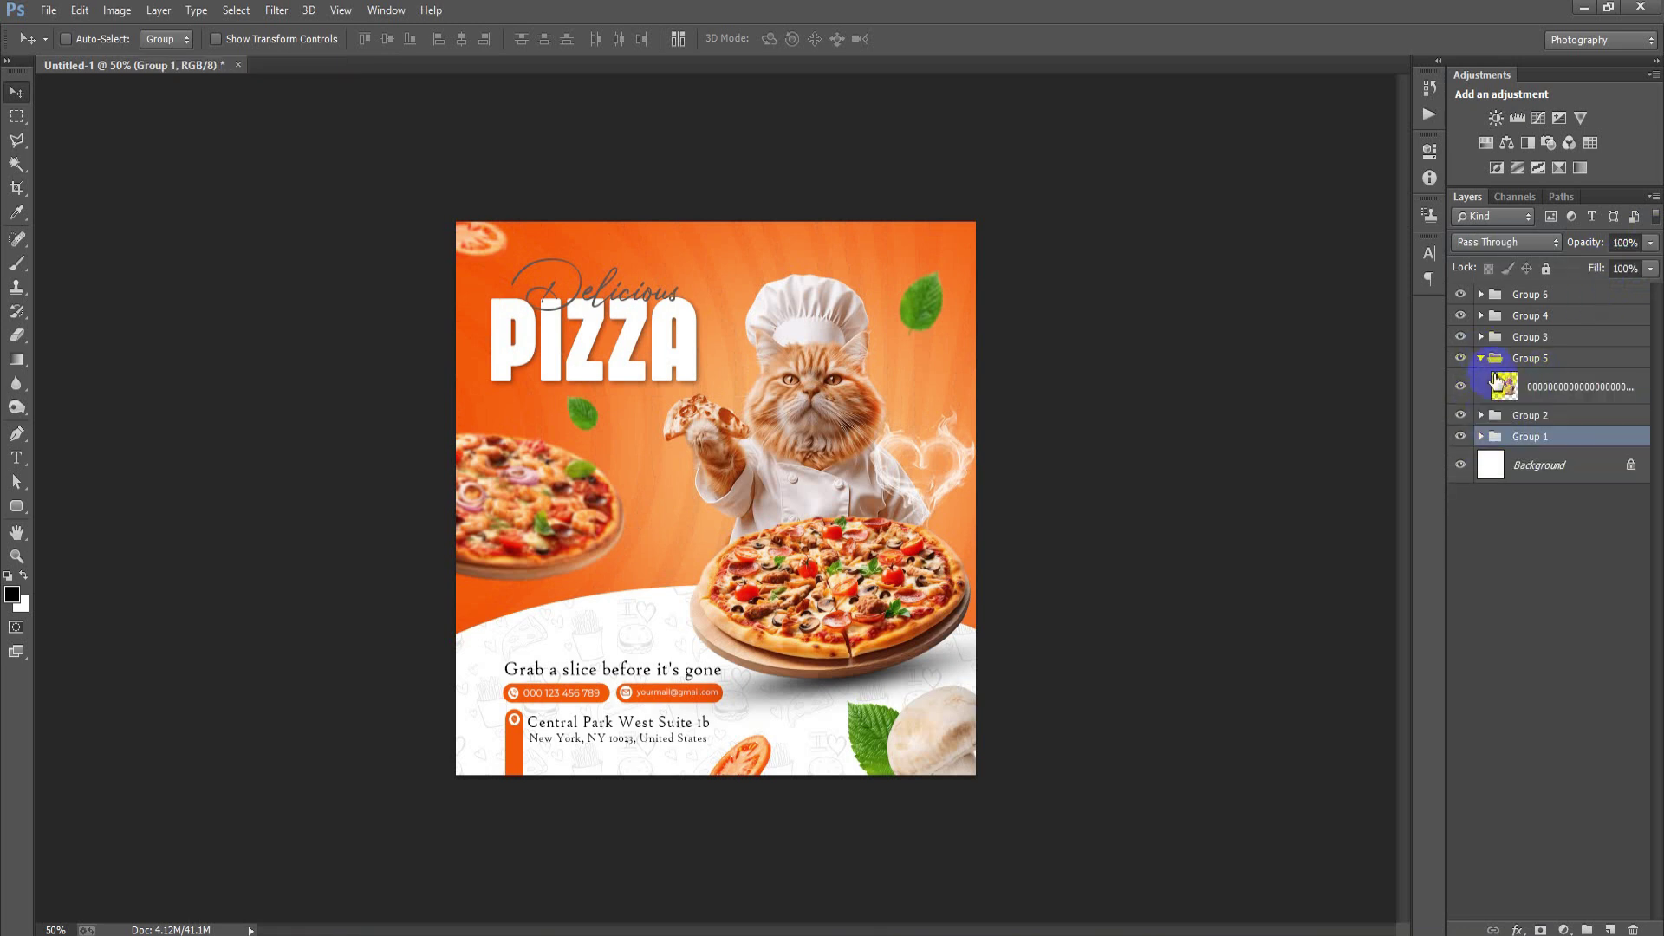
- Place the fire sparks image as a linked file above Group 2 and commit it
click(1539, 402)
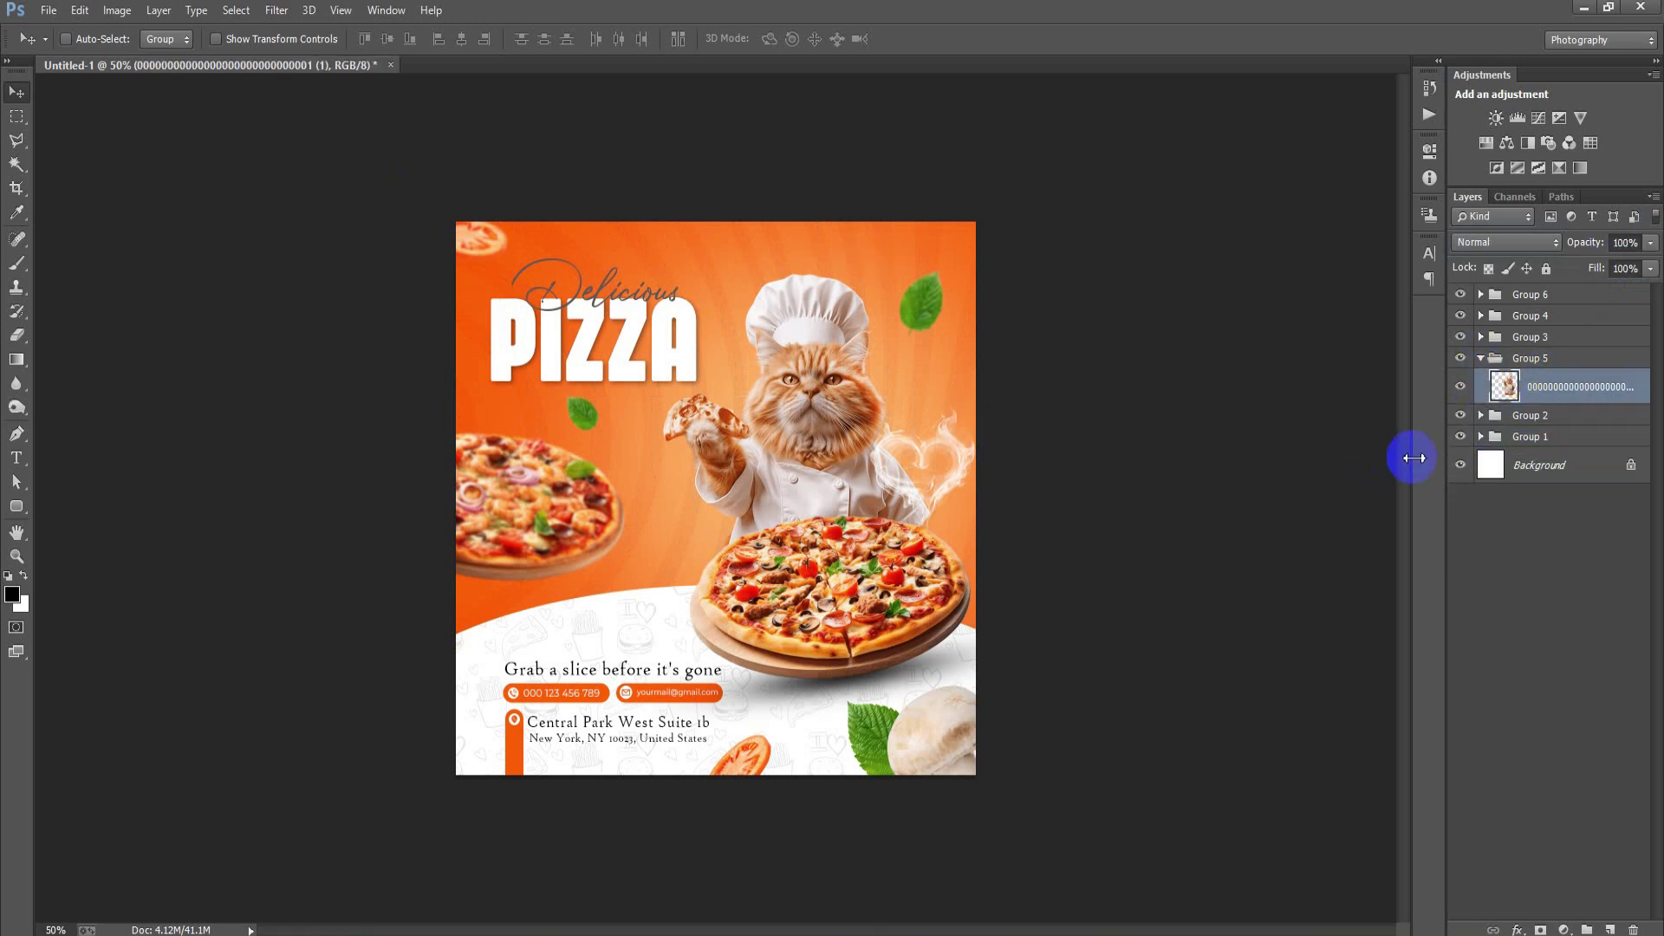
click(1580, 420)
click(48, 10)
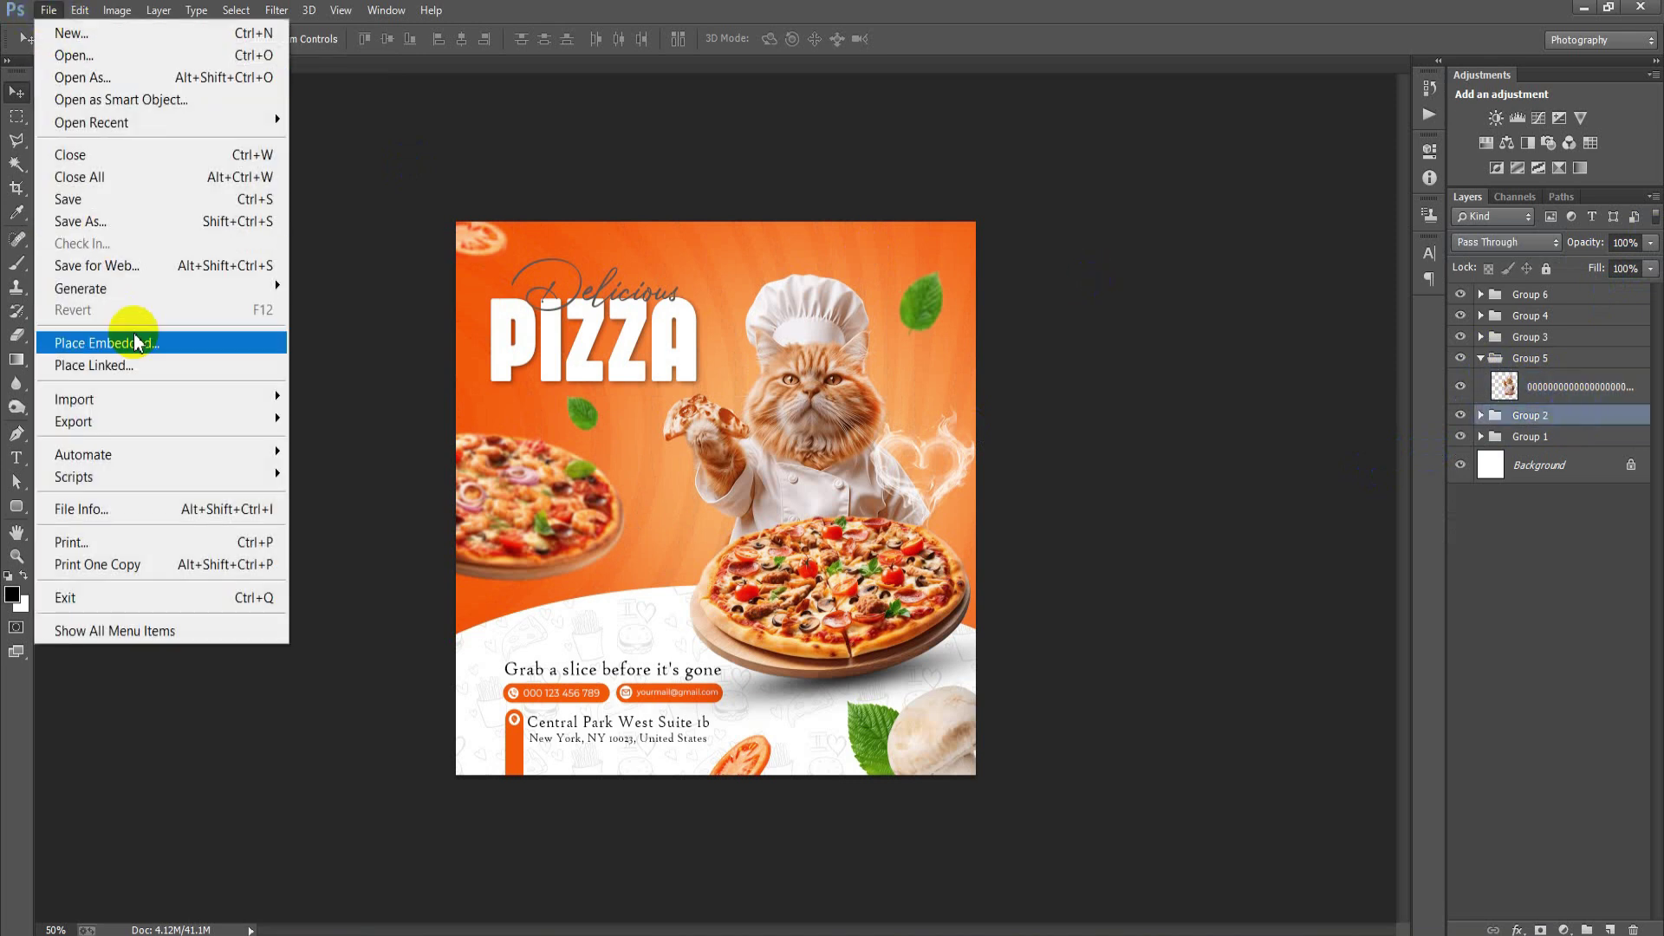
click(134, 366)
click(652, 415)
click(874, 629)
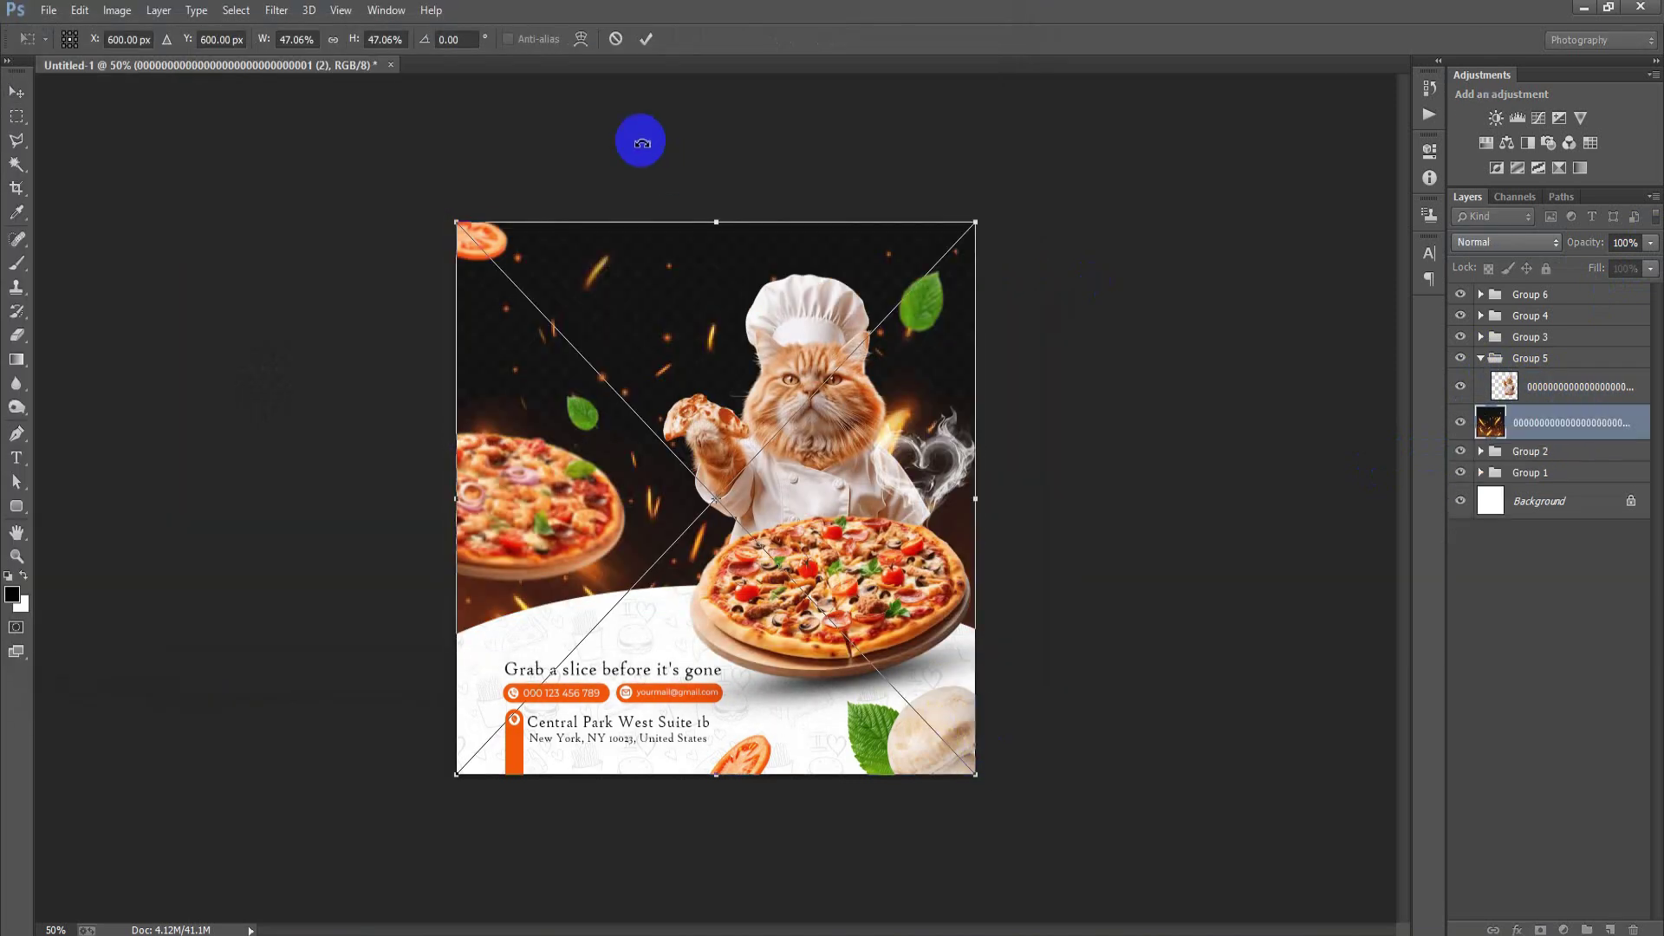
click(645, 43)
- Rasterize the sparks layer and blend it as Screen at 56% opacity
right_click(1526, 425)
click(1127, 414)
click(1505, 242)
click(1469, 447)
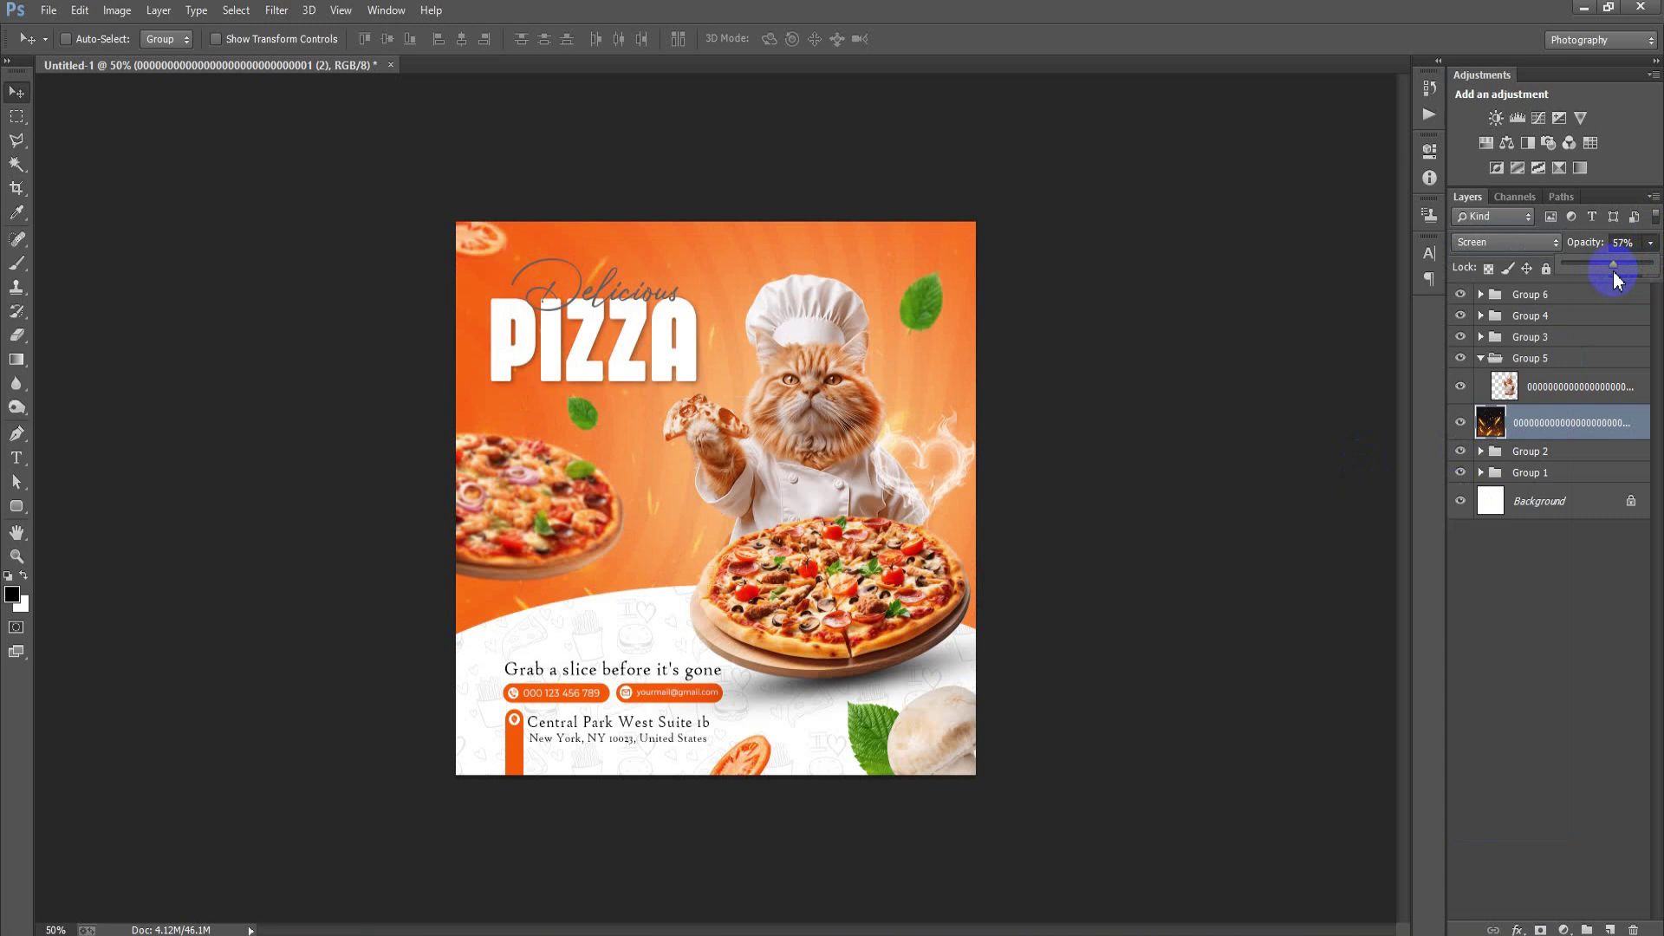
click(1350, 416)
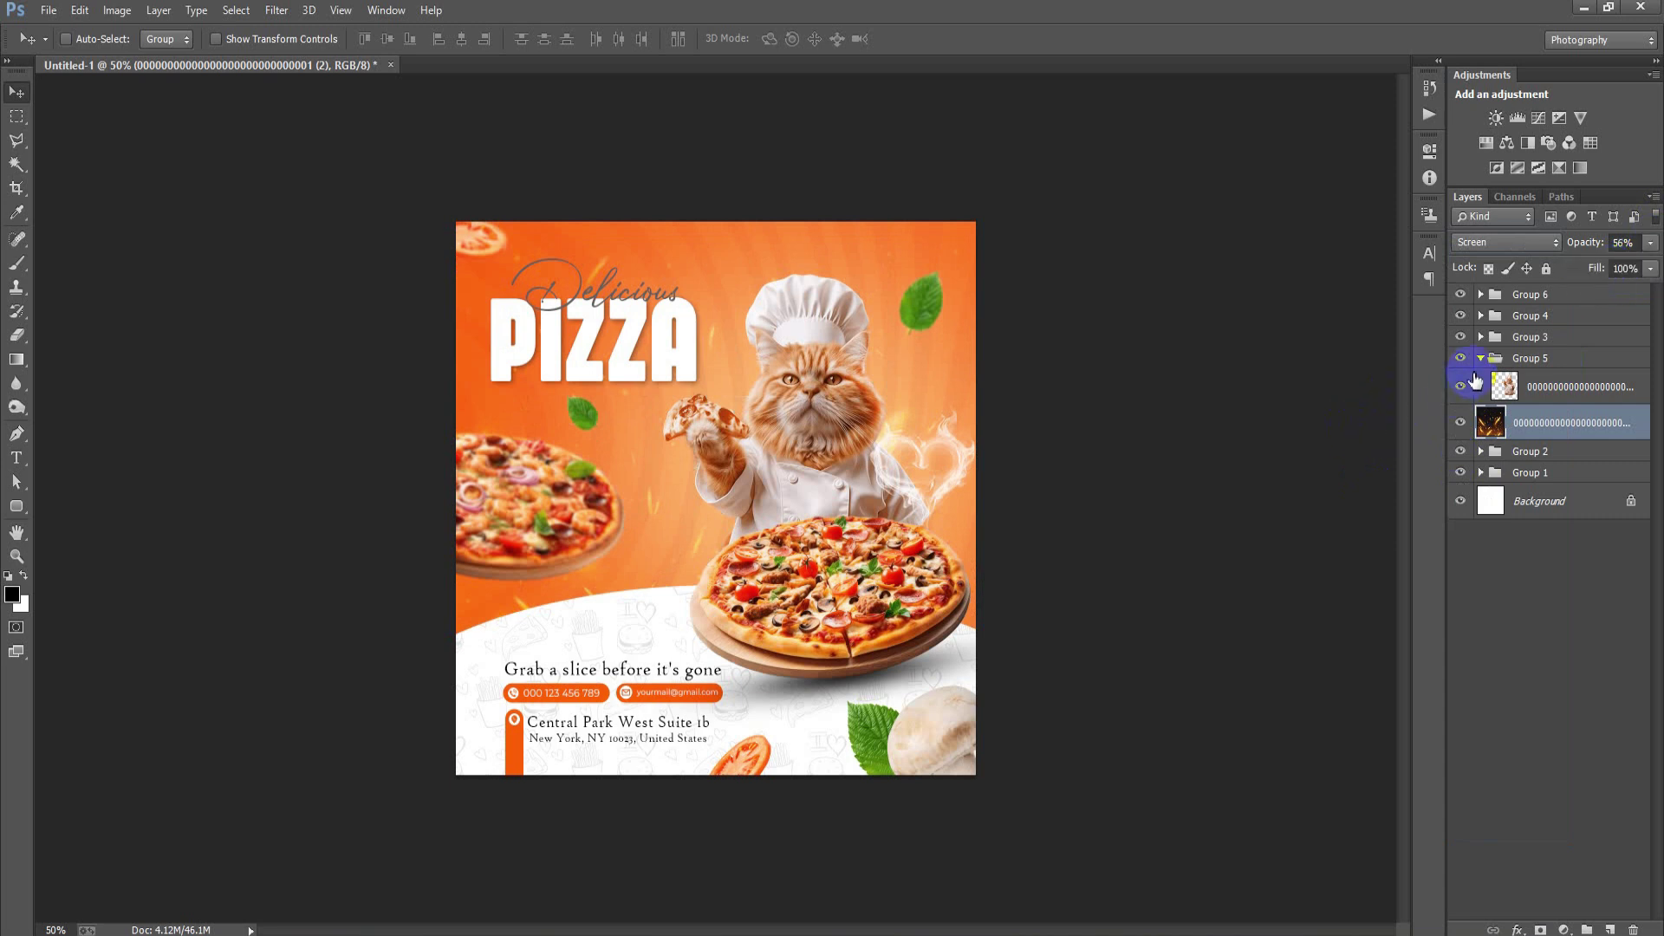
- Collapse Group 5, zoom in on the poster, and group the sparks layer with Ctrl+G
click(1482, 358)
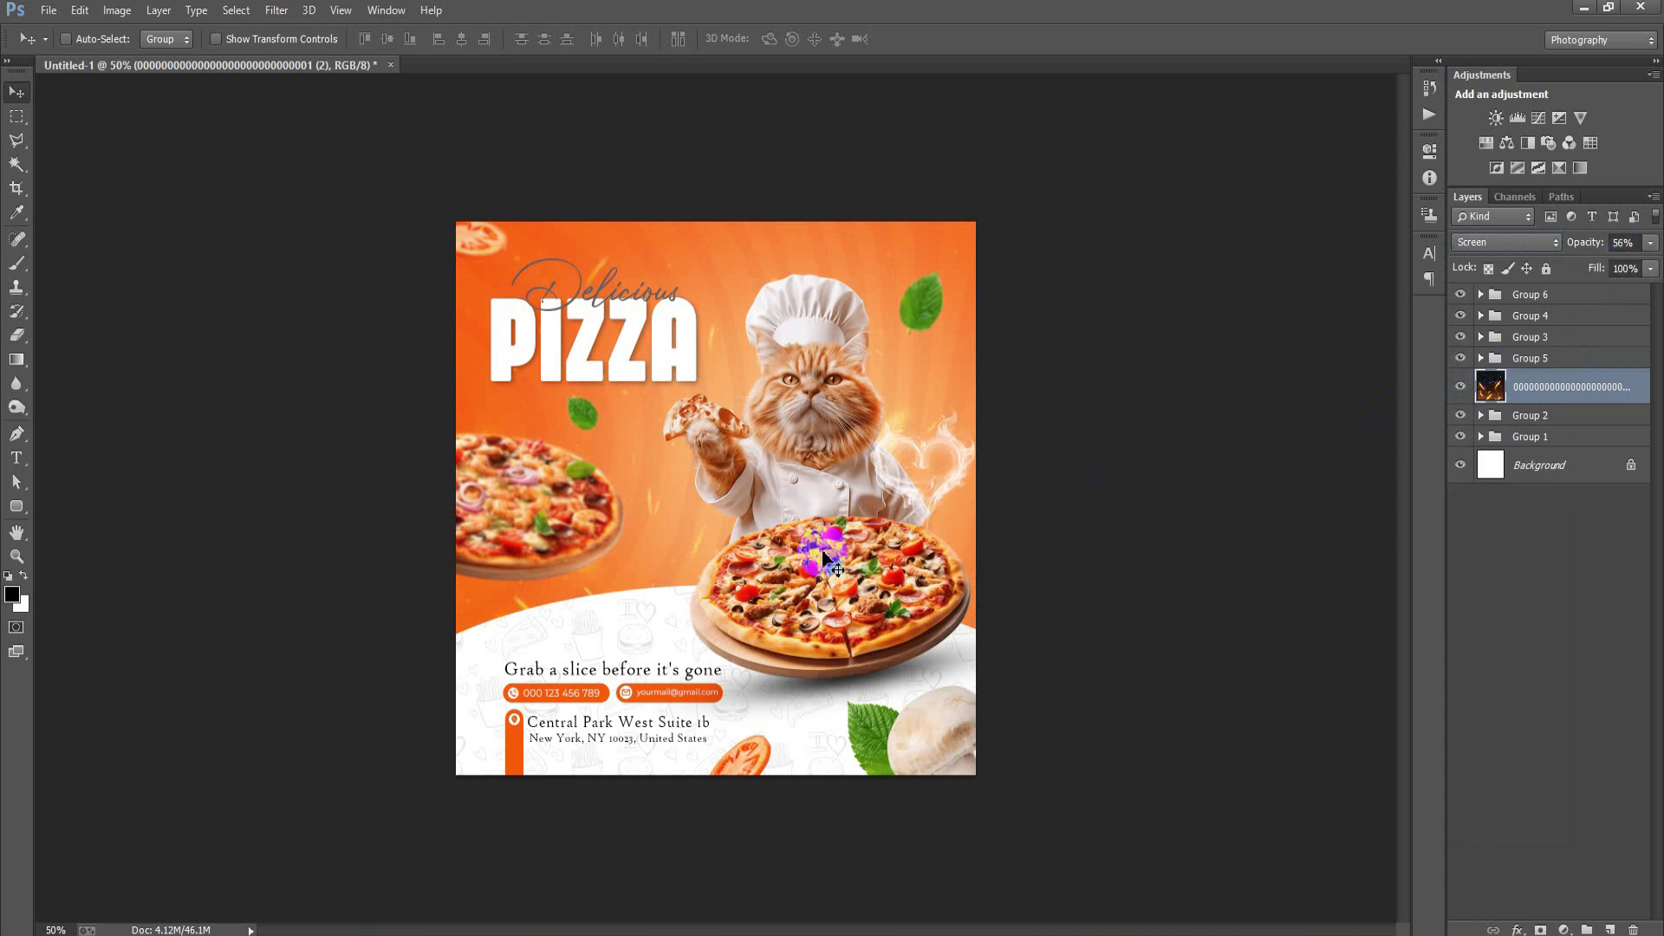
key(ctrl+plus)
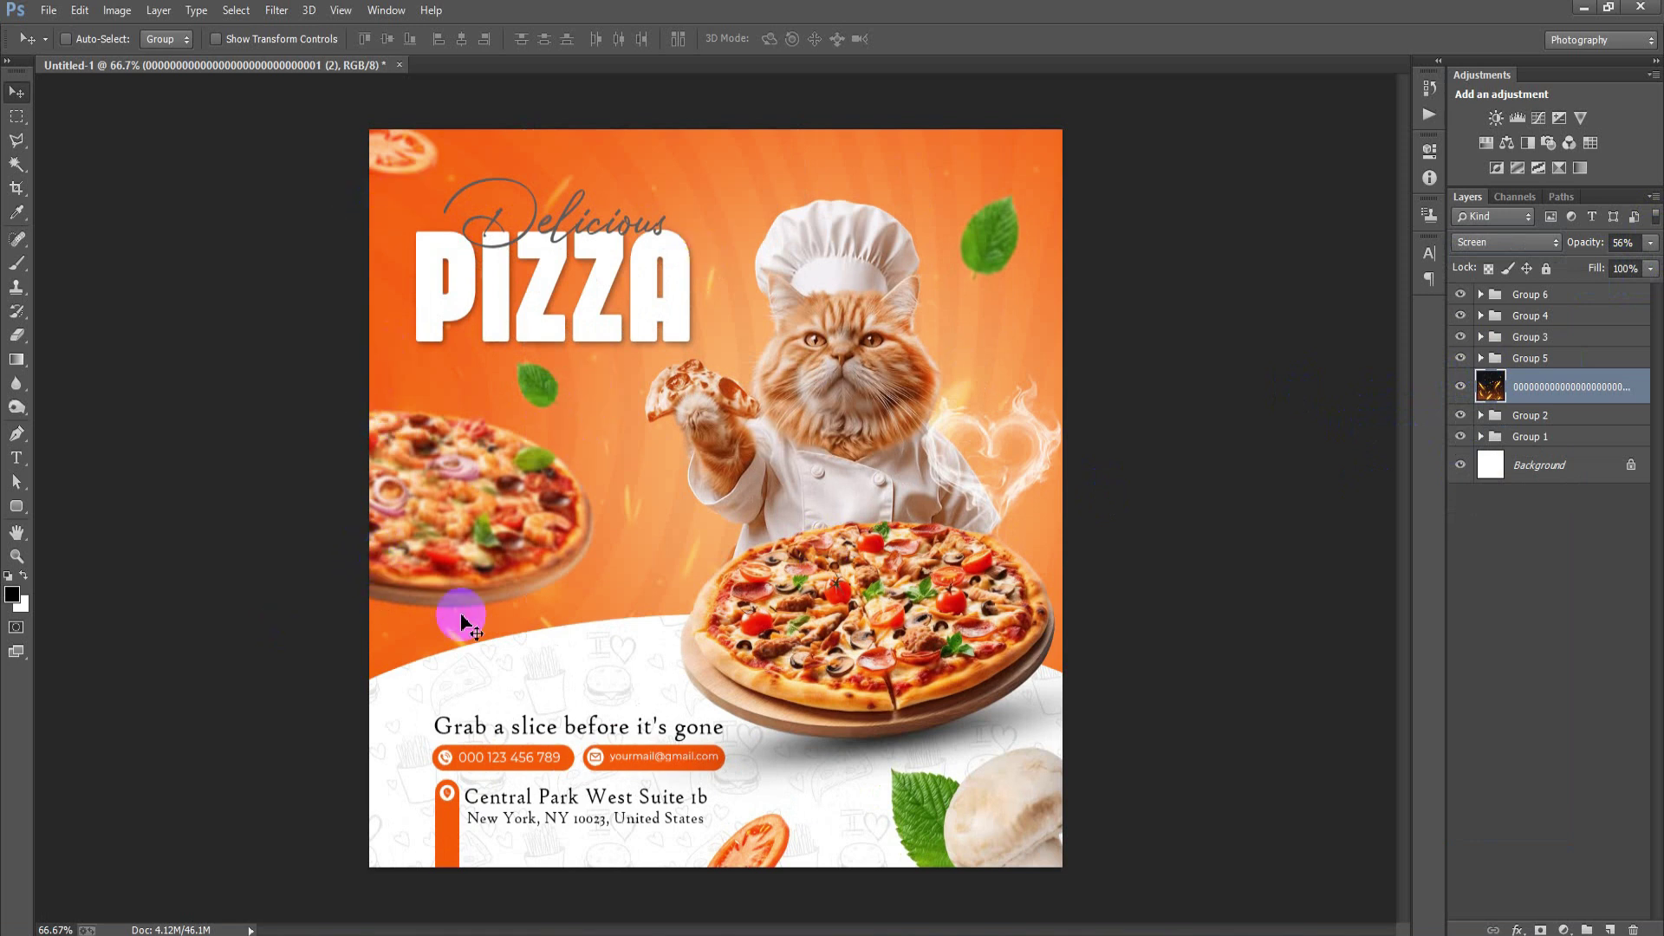
click(487, 704)
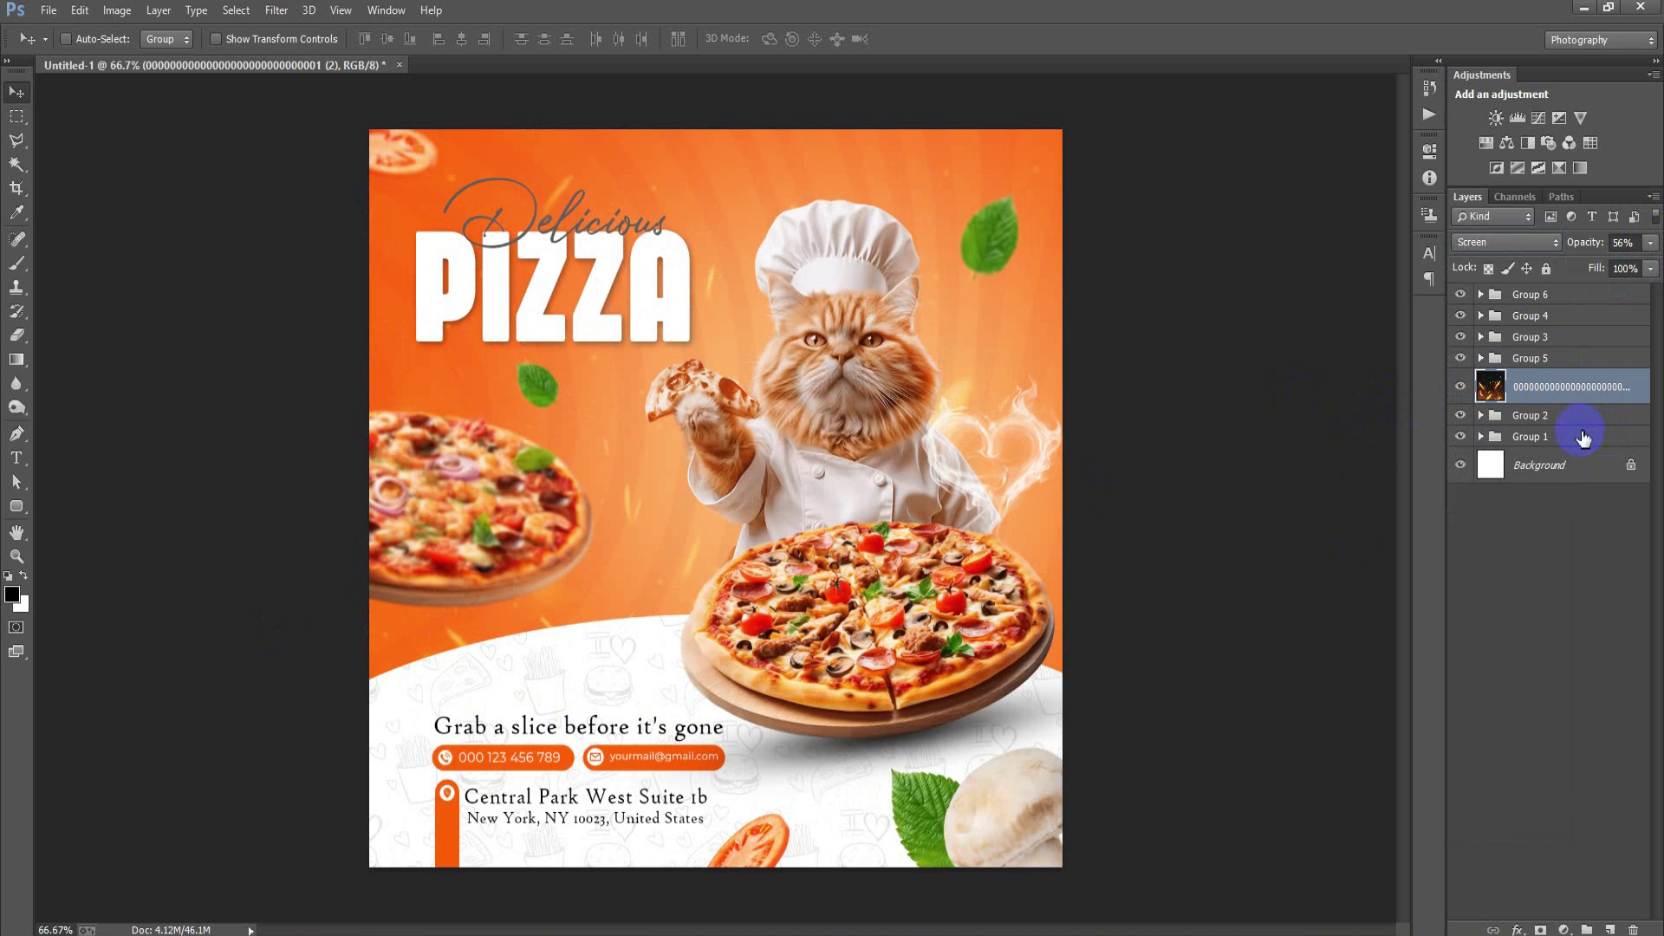
key(ctrl+g)
- Check Group 7's contents, select the chef cat layer in Group 5, then collapse both groups
click(1482, 381)
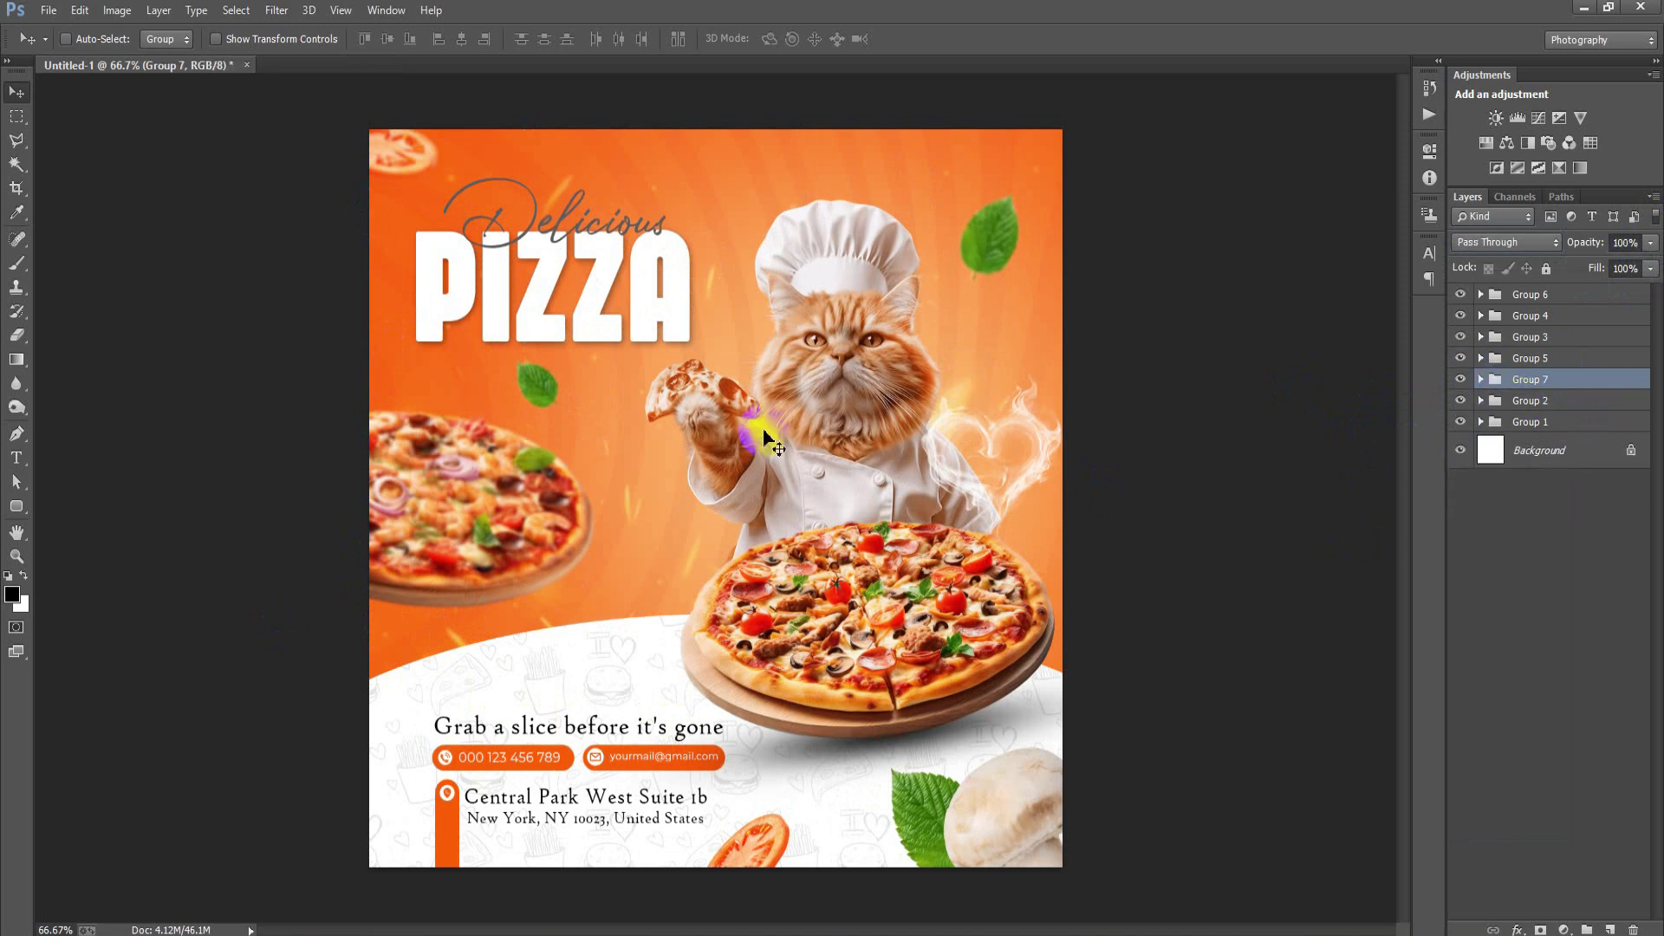
click(1481, 380)
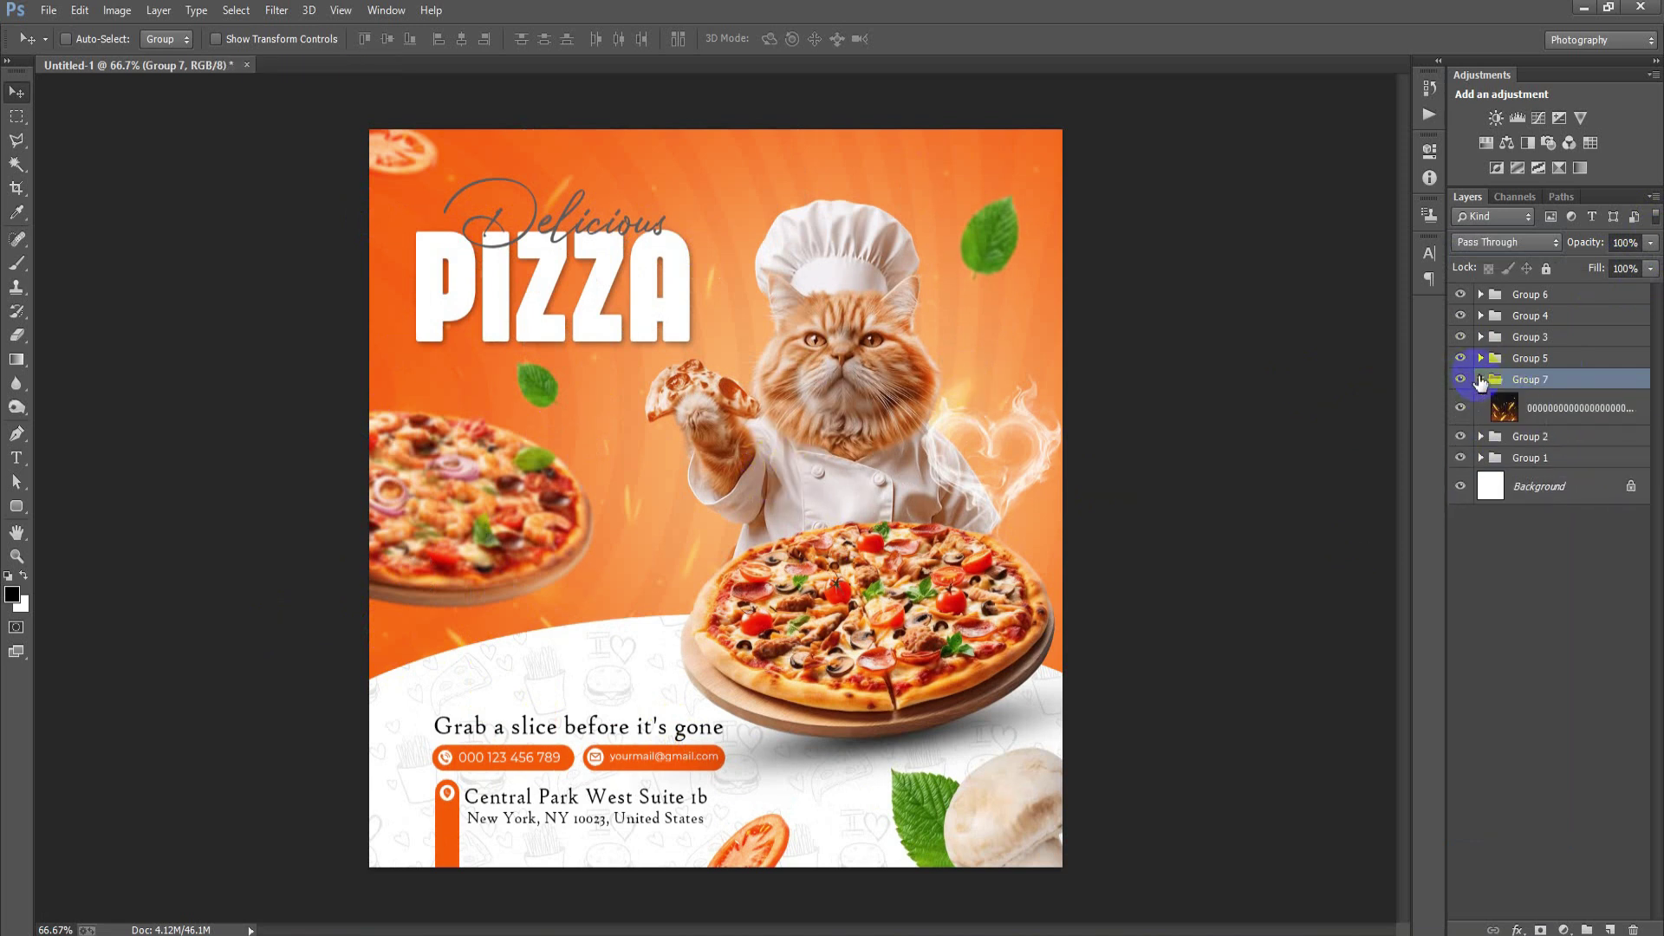
click(1482, 401)
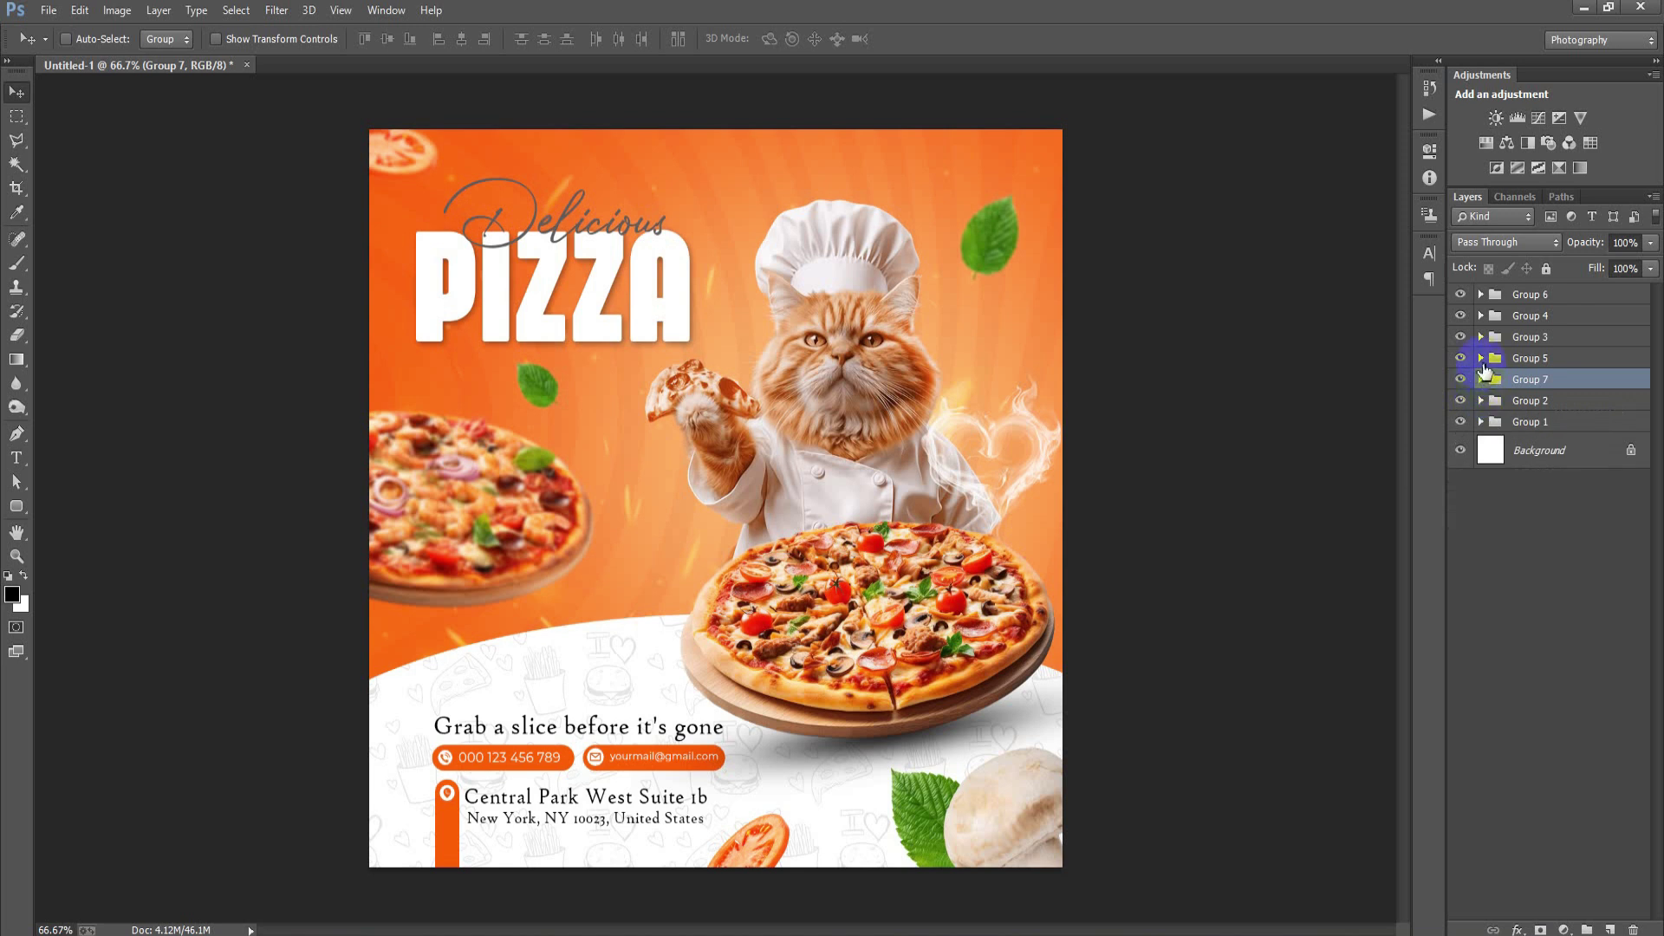
click(1481, 358)
click(1537, 387)
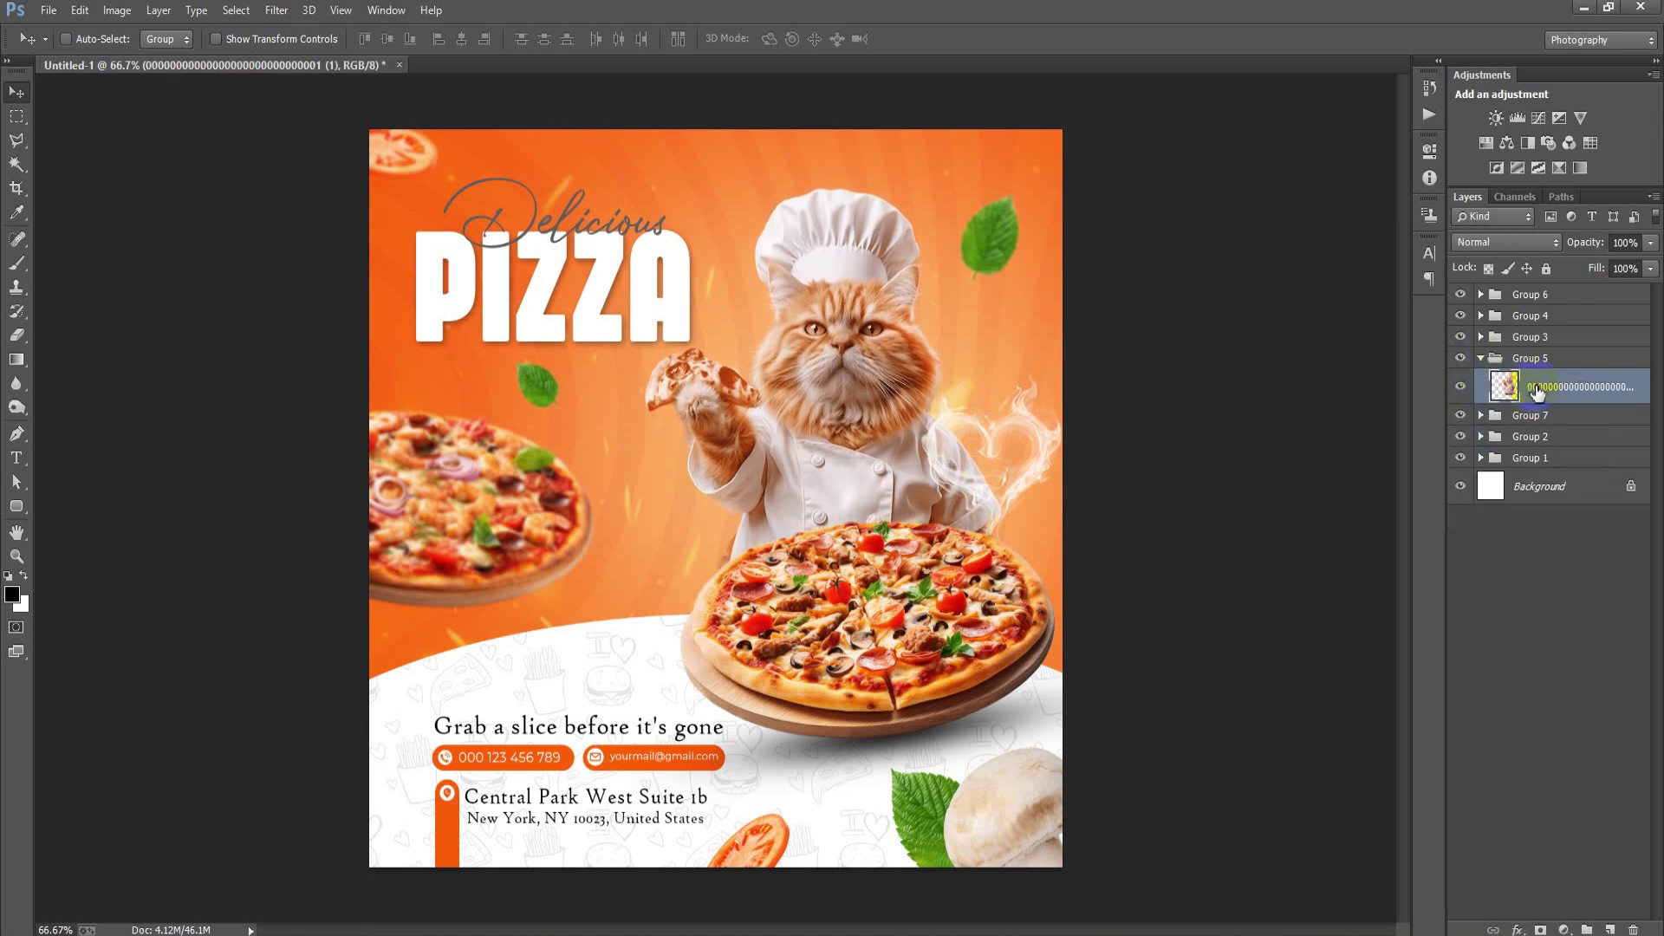
click(1482, 358)
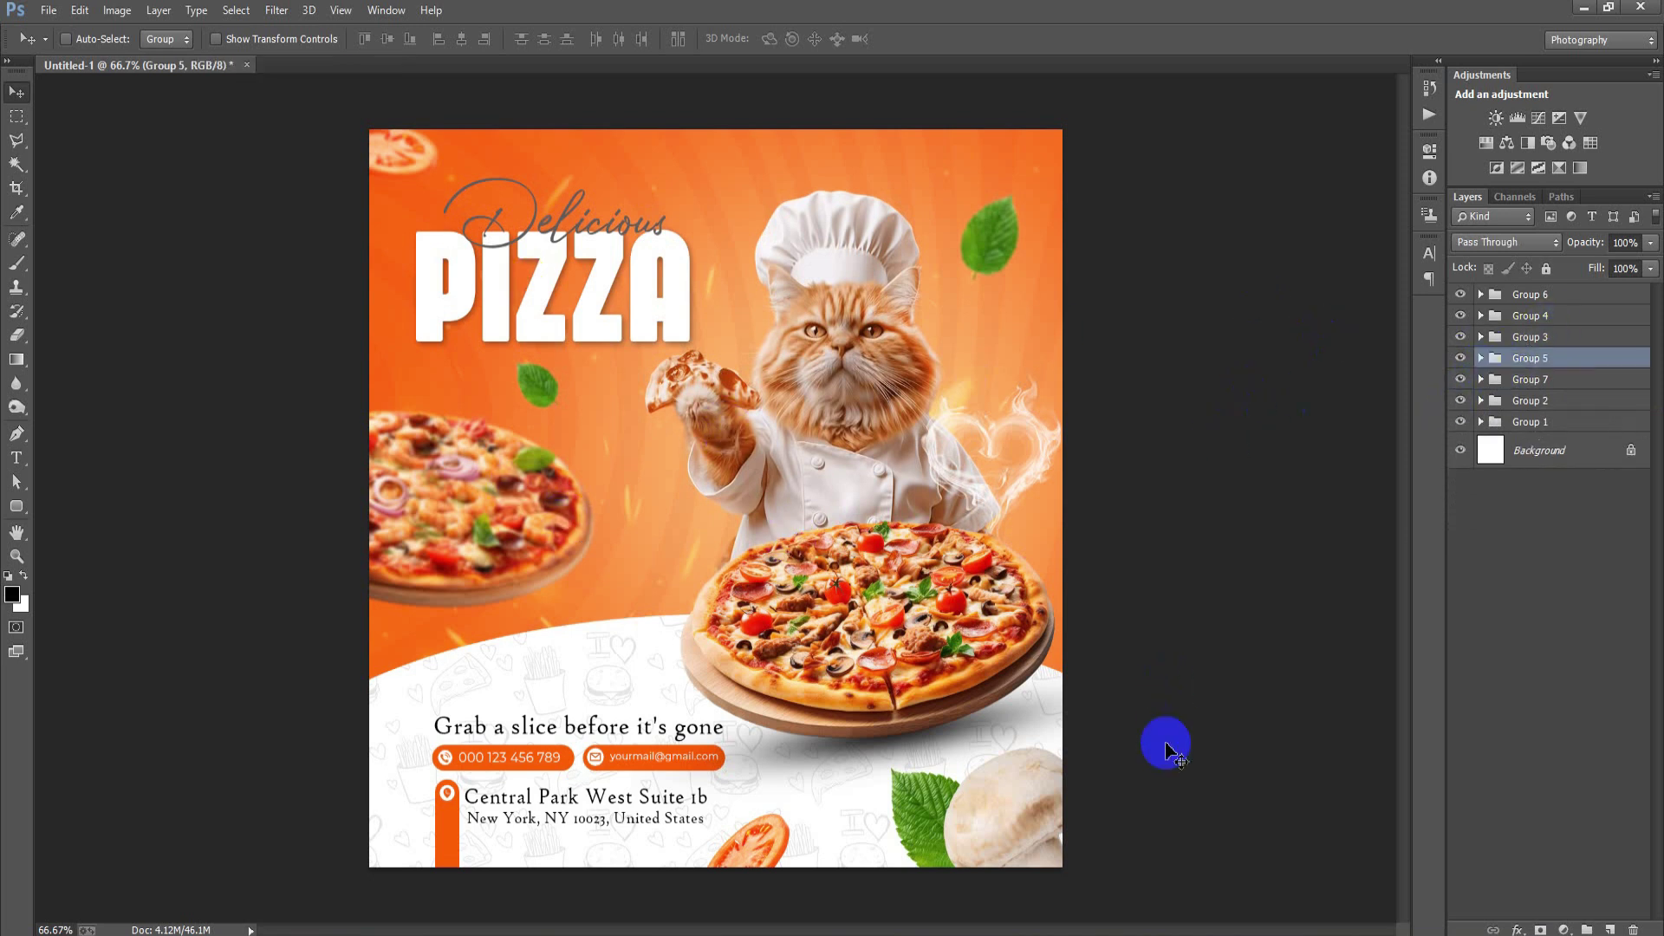